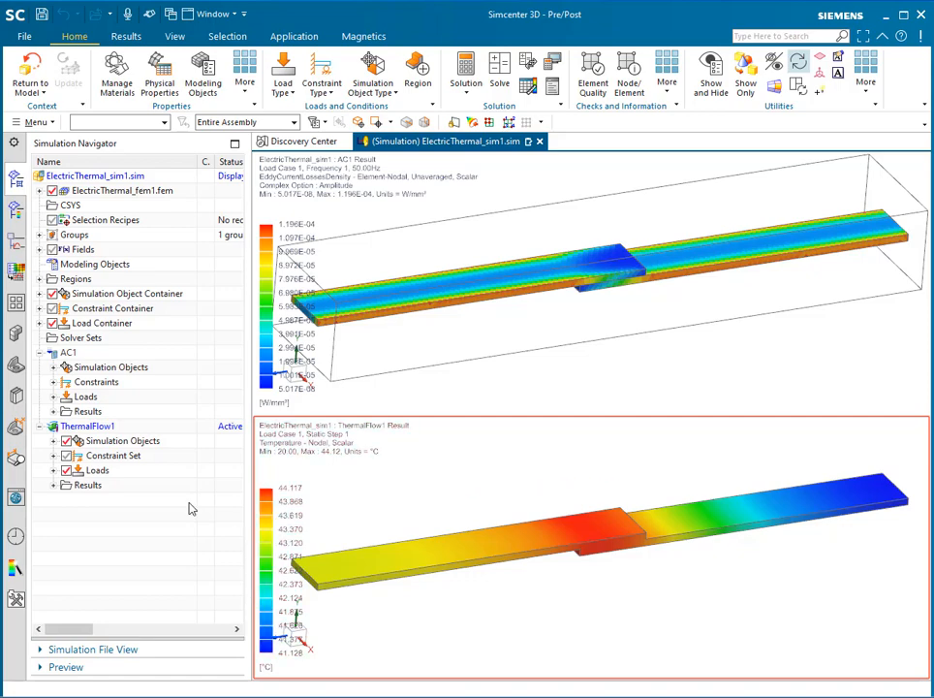
Close all open files without saving and open the recently used ElectricThermal.prt
{"action": "left_click", "coordinate": [24, 35]}
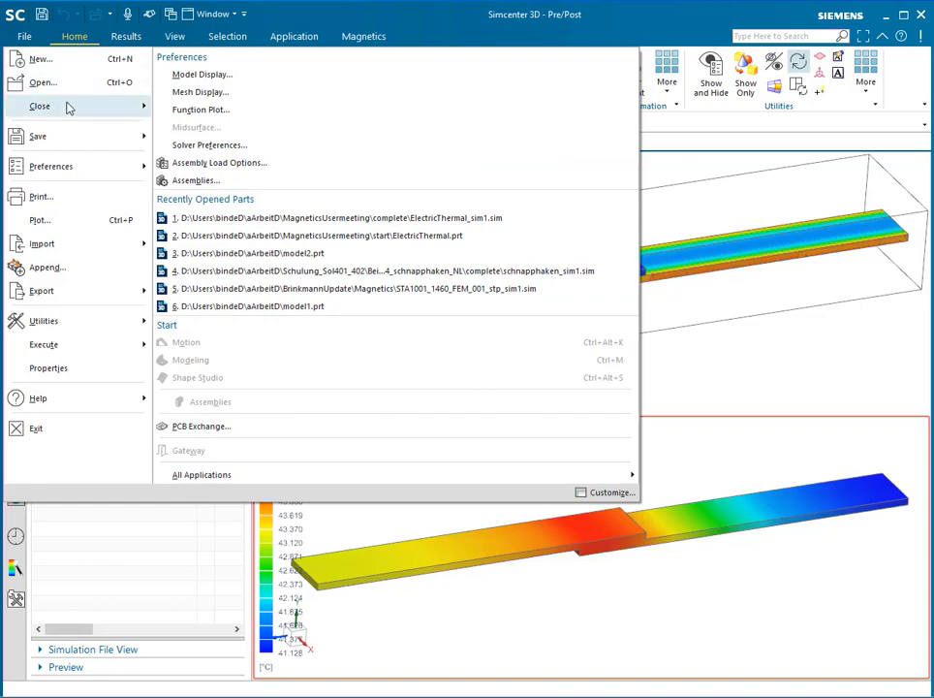
{"action": "mouse_move", "coordinate": [92, 105]}
{"action": "left_click", "coordinate": [232, 106]}
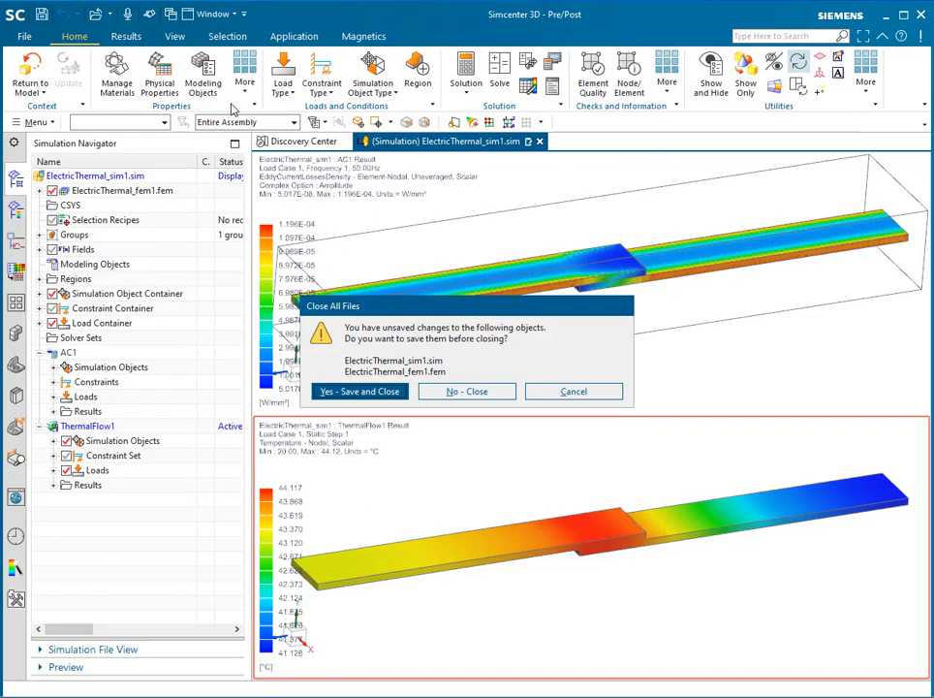
{"action": "left_click", "coordinate": [466, 394]}
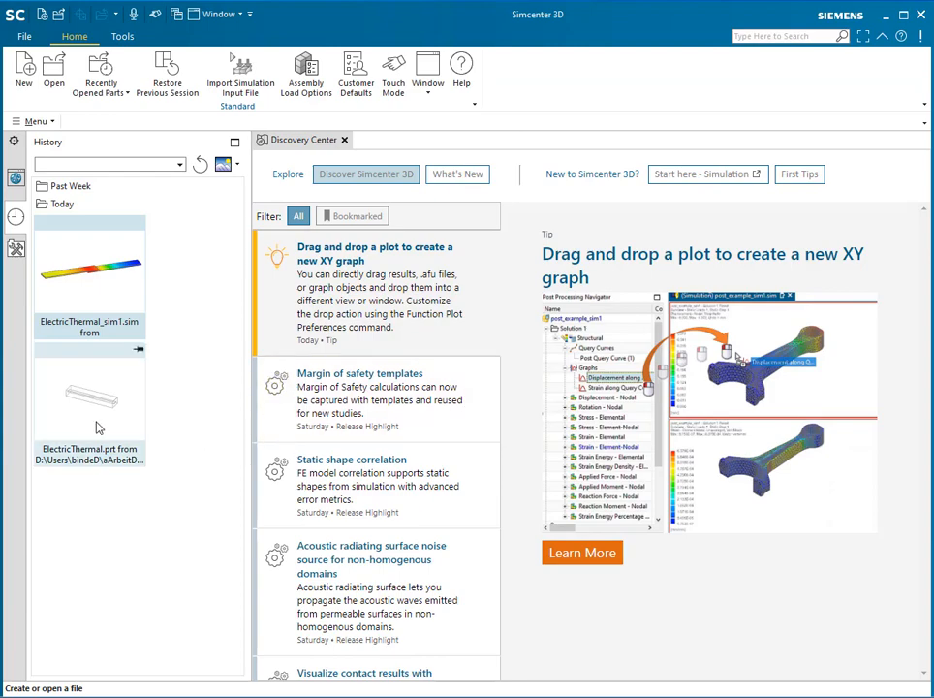
{"action": "left_click", "coordinate": [96, 426]}
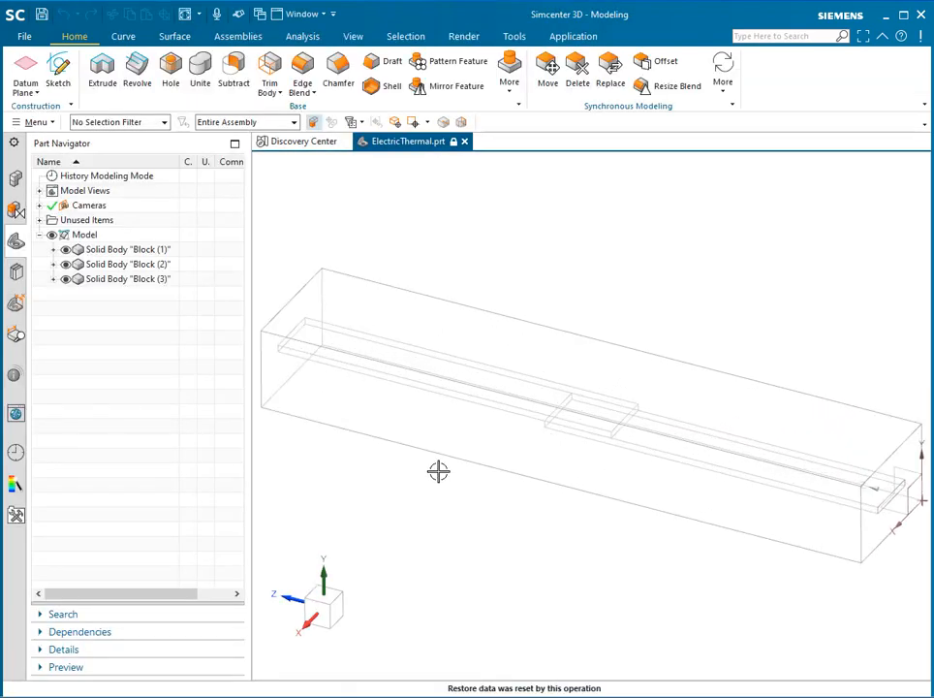
Inspect the part's three solid bodies by highlighting Block (1), Block (2) and Block (3) one after another
{"action": "middle_click_drag", "start_coordinate": [438, 471], "coordinate": [481, 477]}
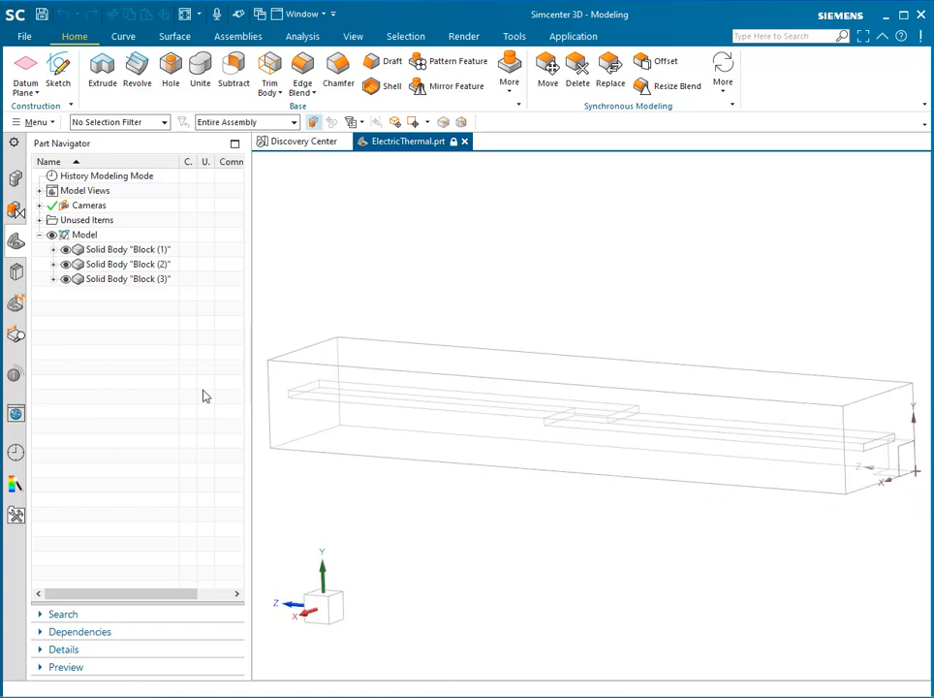
{"action": "left_click", "coordinate": [152, 250]}
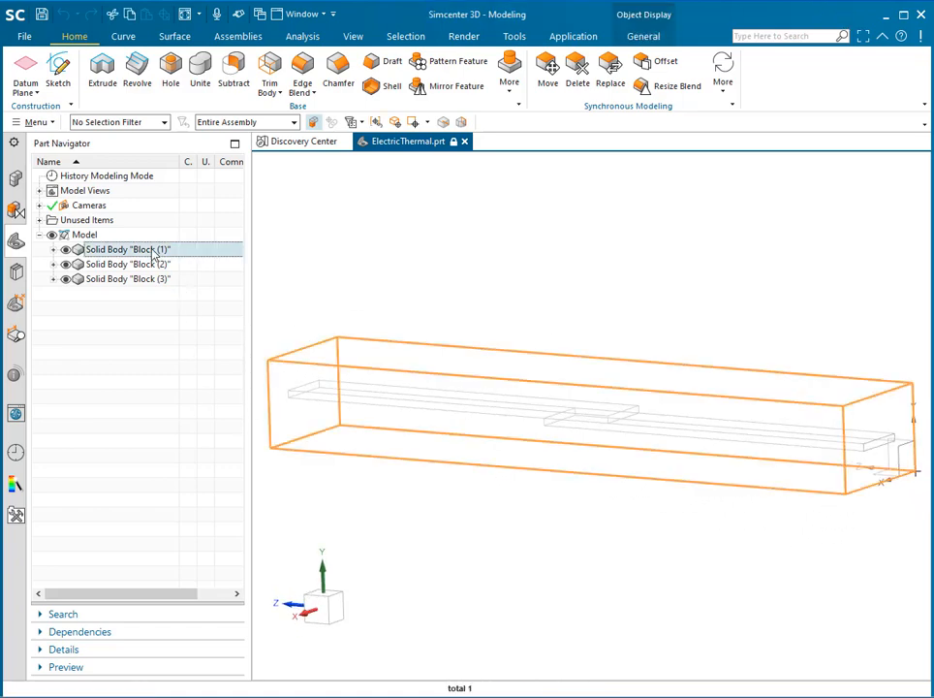
{"action": "left_click", "coordinate": [149, 266]}
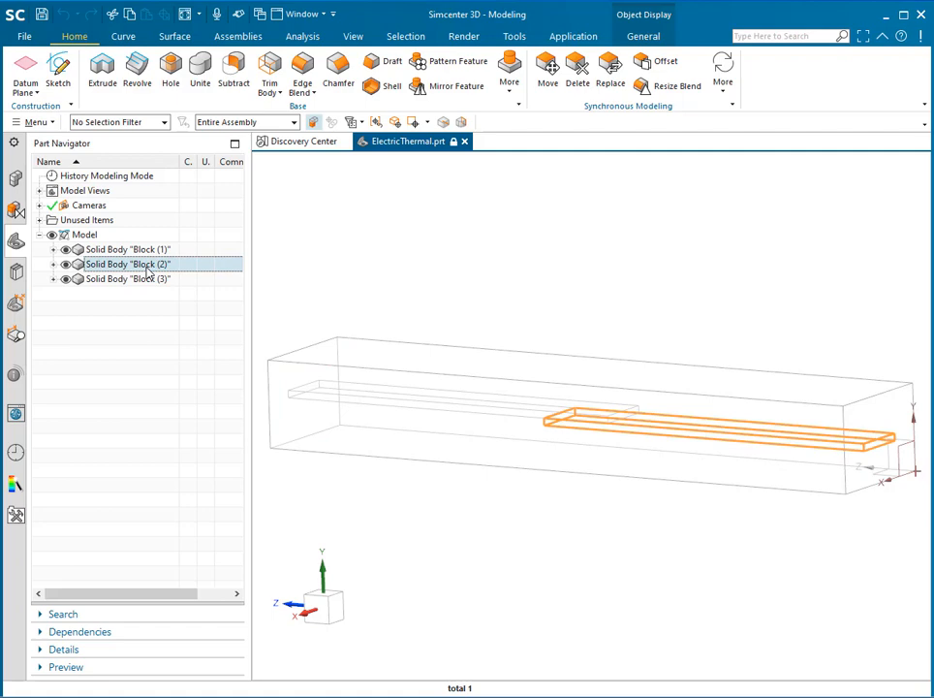
{"action": "left_click", "coordinate": [147, 280]}
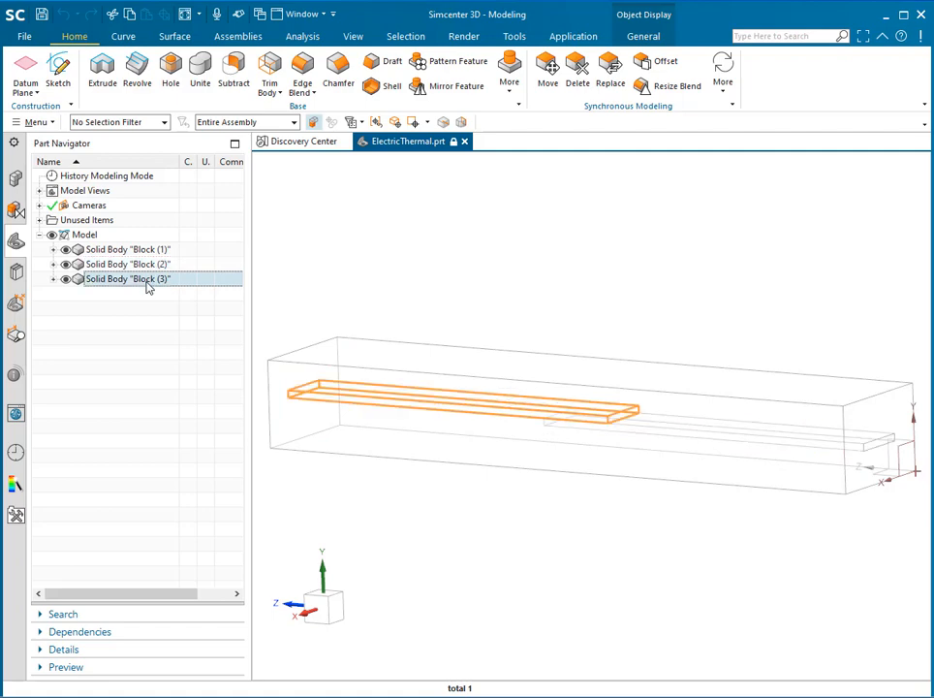
{"action": "left_click", "coordinate": [139, 335]}
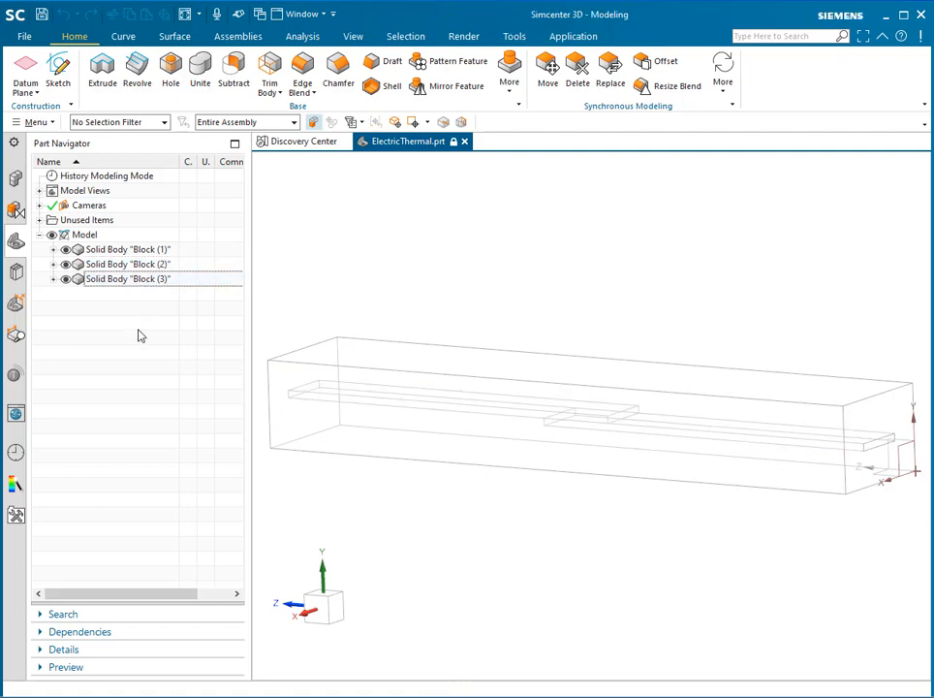
{"action": "left_click", "coordinate": [123, 252]}
{"action": "left_click", "coordinate": [131, 265]}
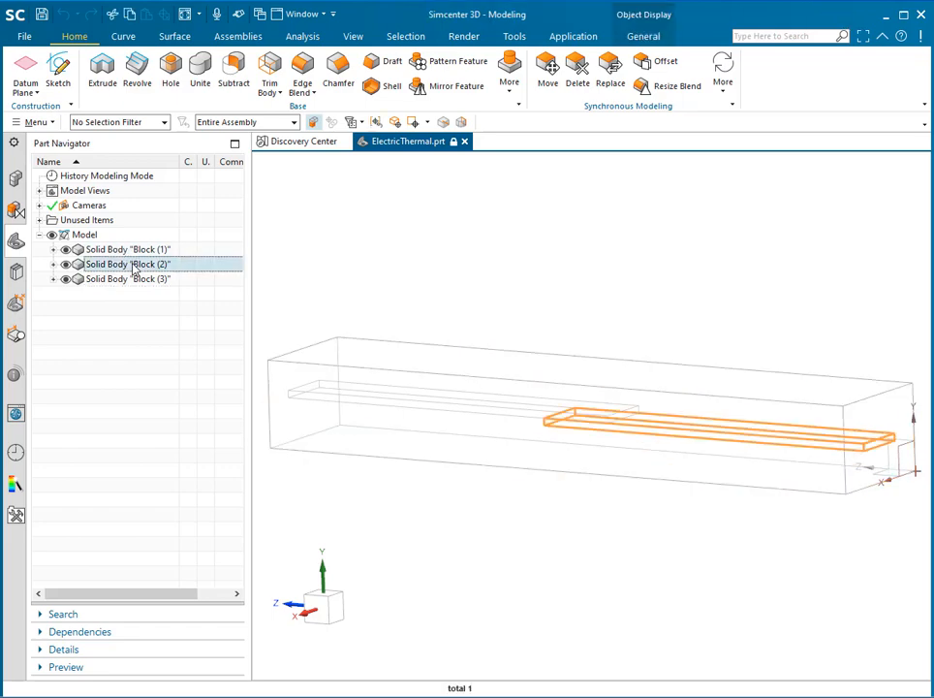
{"action": "left_click", "coordinate": [138, 315]}
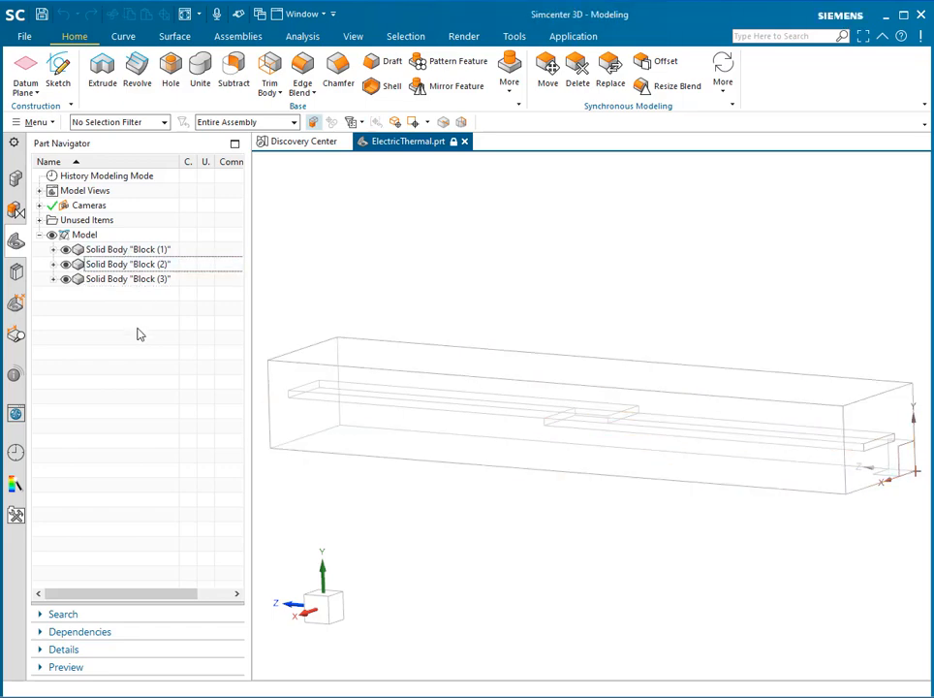
View the model features in timestamp order and return to the listing by solid body
{"action": "right_click", "coordinate": [144, 168]}
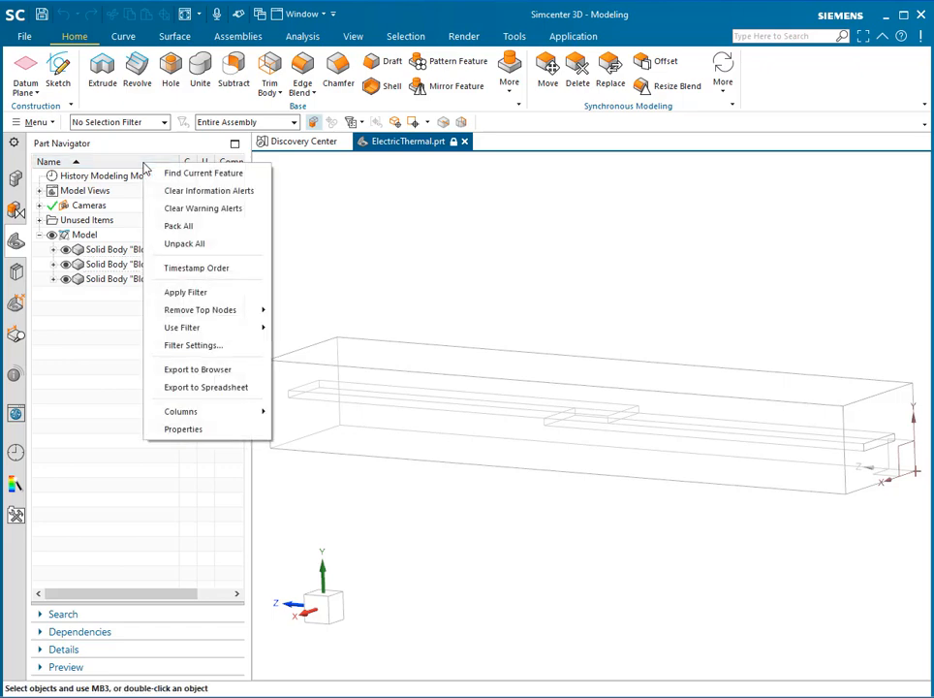
{"action": "left_click", "coordinate": [200, 269]}
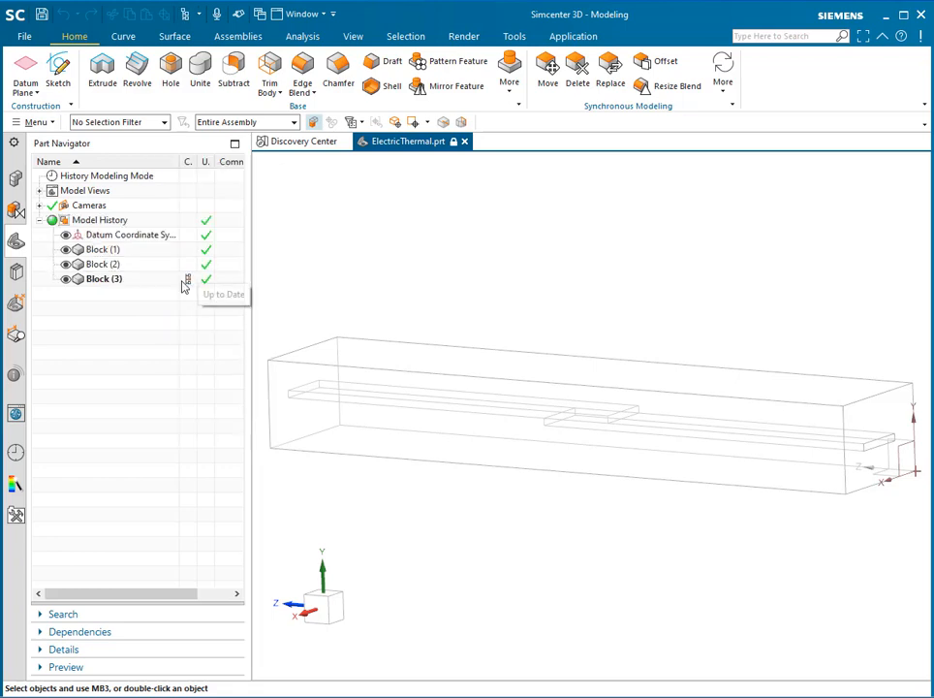
{"action": "right_click", "coordinate": [143, 166]}
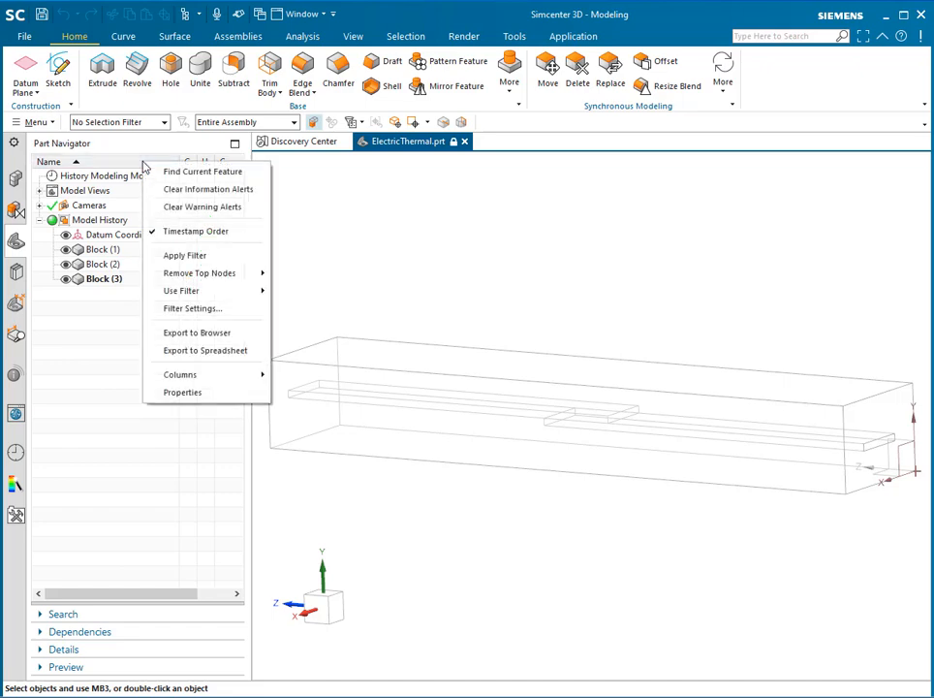
{"action": "left_click", "coordinate": [190, 232]}
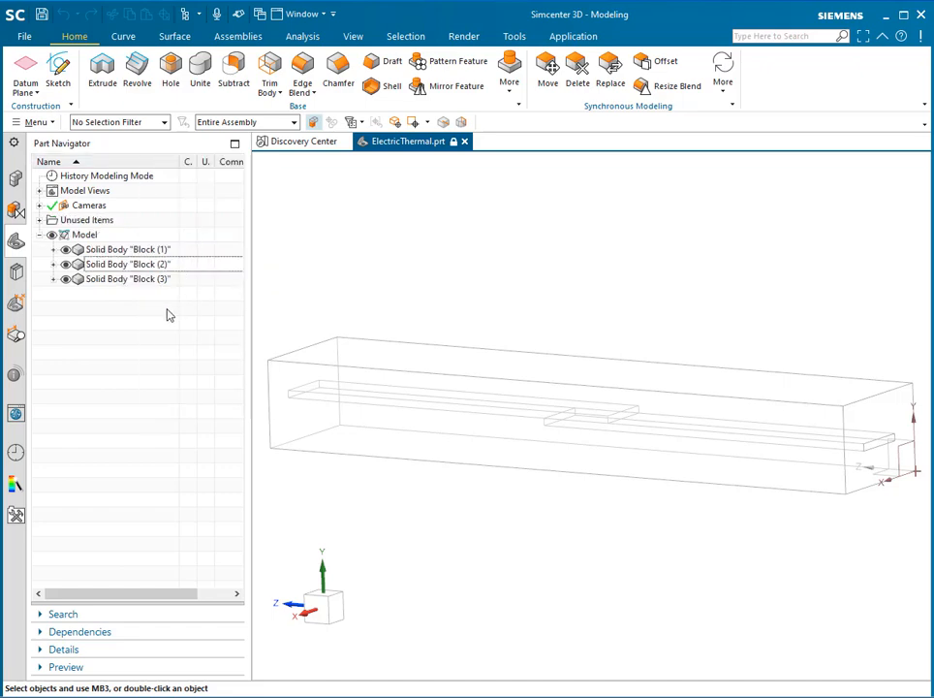
Rename the large enclosing solid body Block (1) as AIR and acknowledge the read-only notice
{"action": "left_click", "coordinate": [161, 251]}
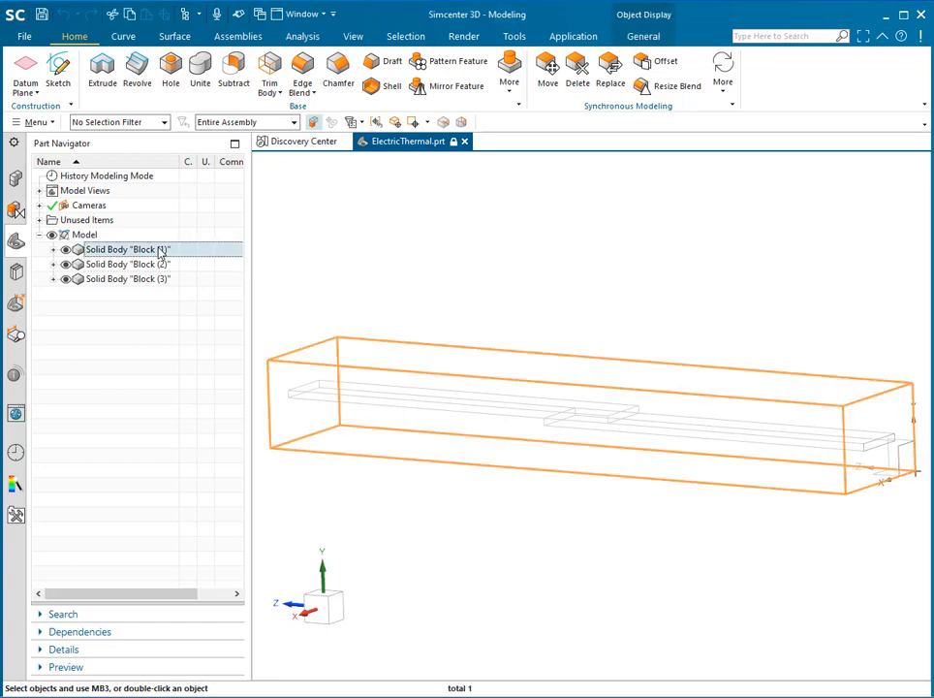
{"action": "key", "text": "F2"}
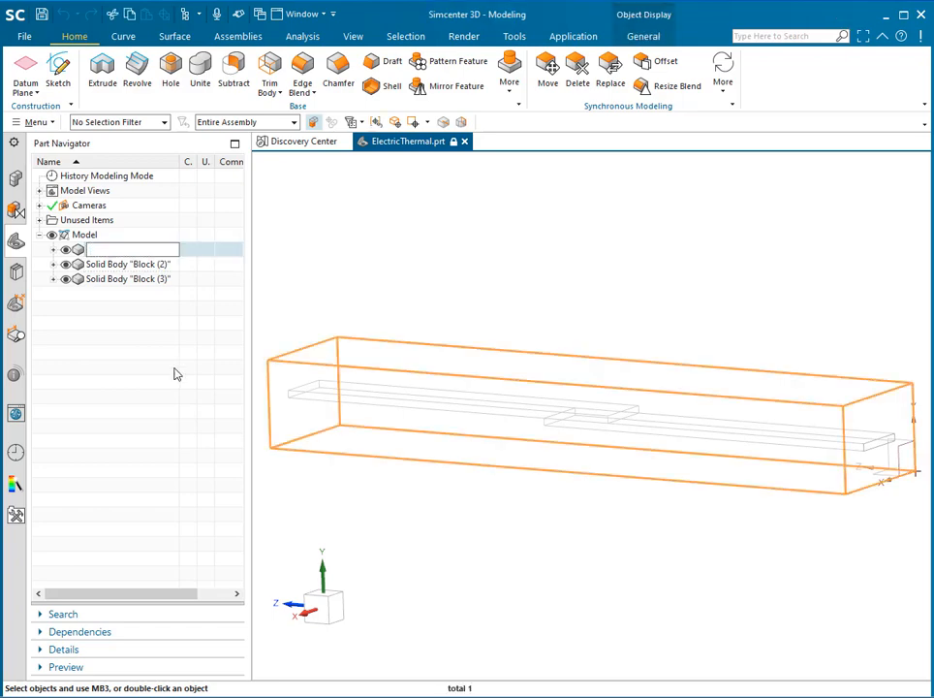
{"action": "type", "text": "AIR"}
{"action": "key", "text": "Return"}
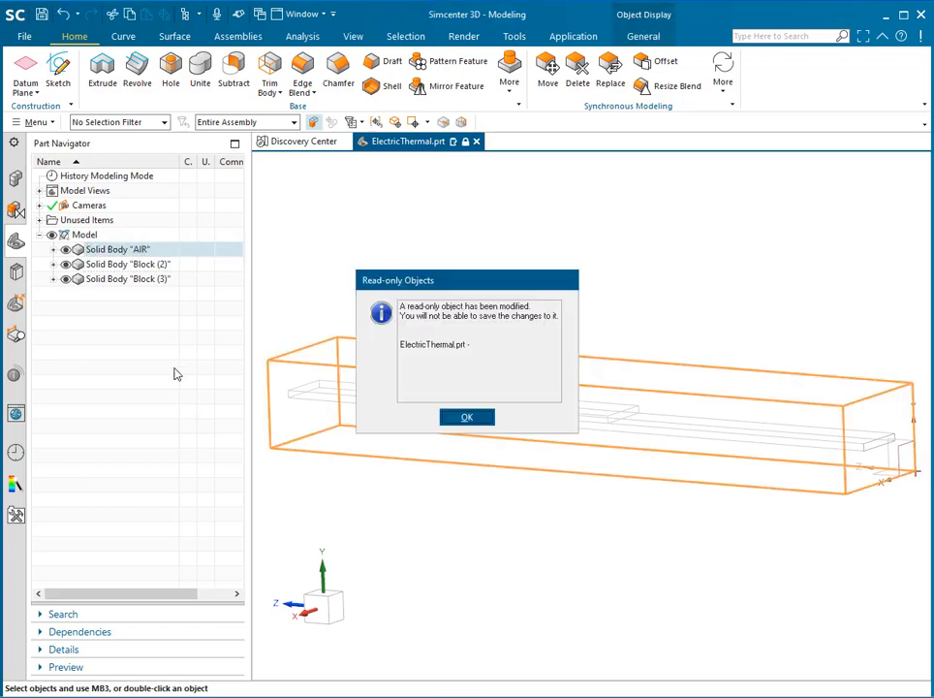
{"action": "key", "text": "Return"}
Rename the solid body Block (2) as COPPER1
{"action": "left_click", "coordinate": [153, 267]}
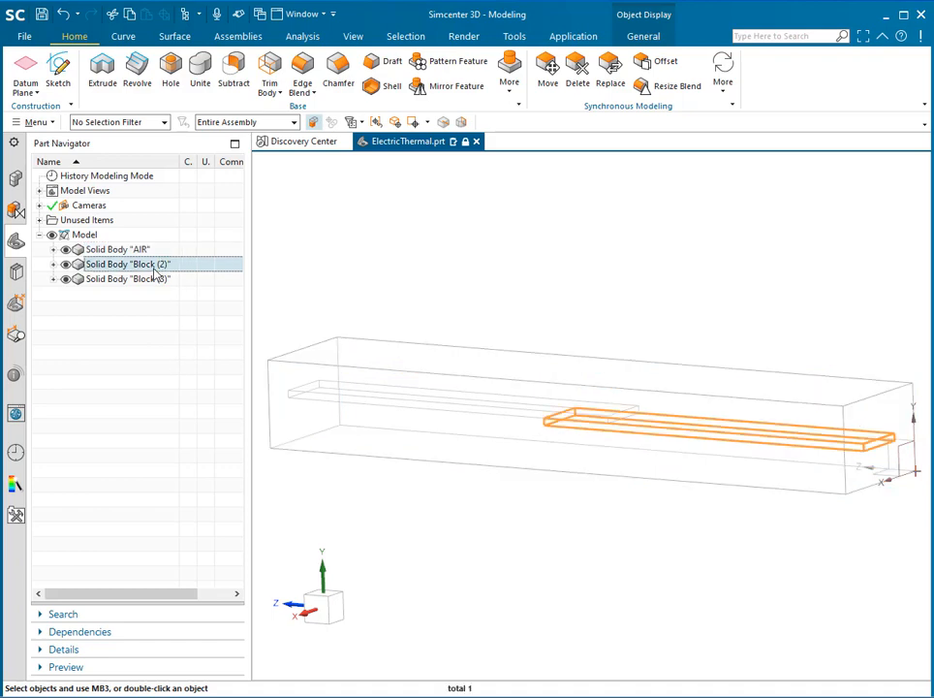
{"action": "key", "text": "F2"}
{"action": "type", "text": "Copp"}
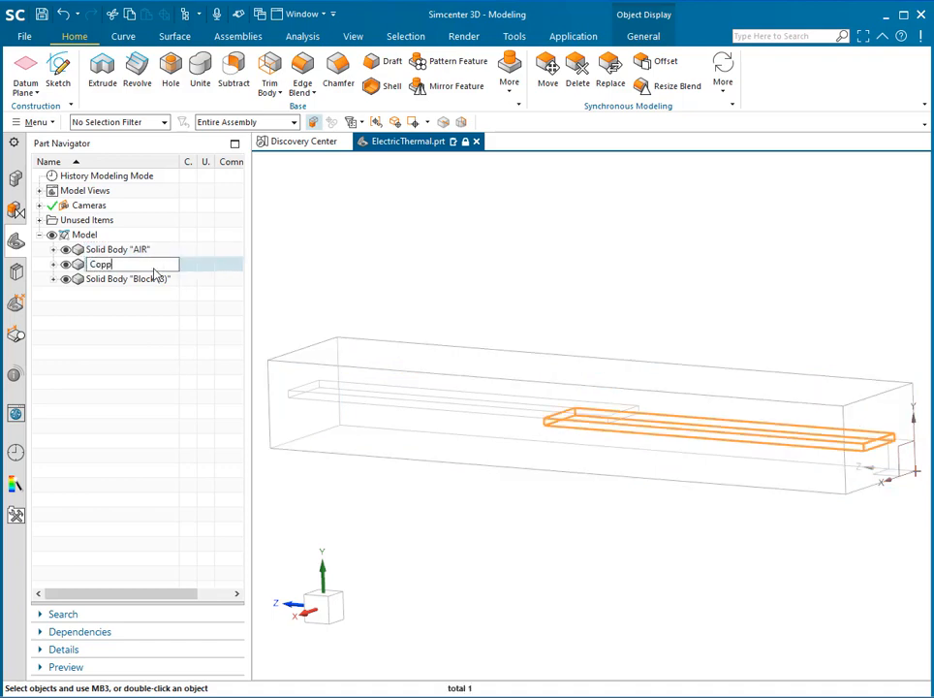
{"action": "type", "text": "er1"}
{"action": "key", "text": "Return"}
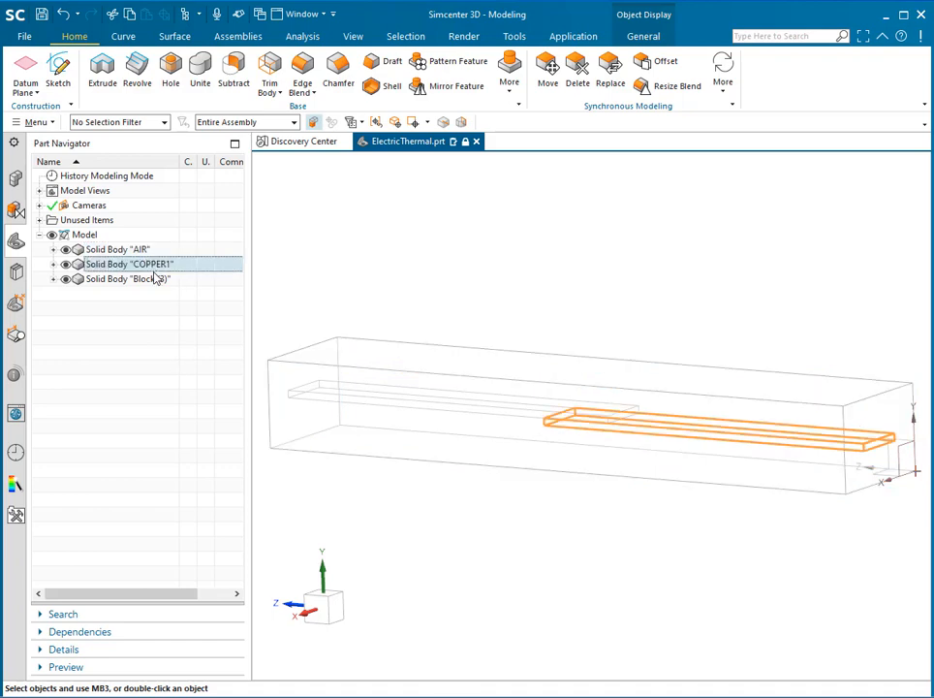
Rename the solid body Block (3) as COPPER2 and clear the selection
{"action": "left_click", "coordinate": [152, 280]}
{"action": "key", "text": "F2"}
{"action": "type", "text": "Copper2"}
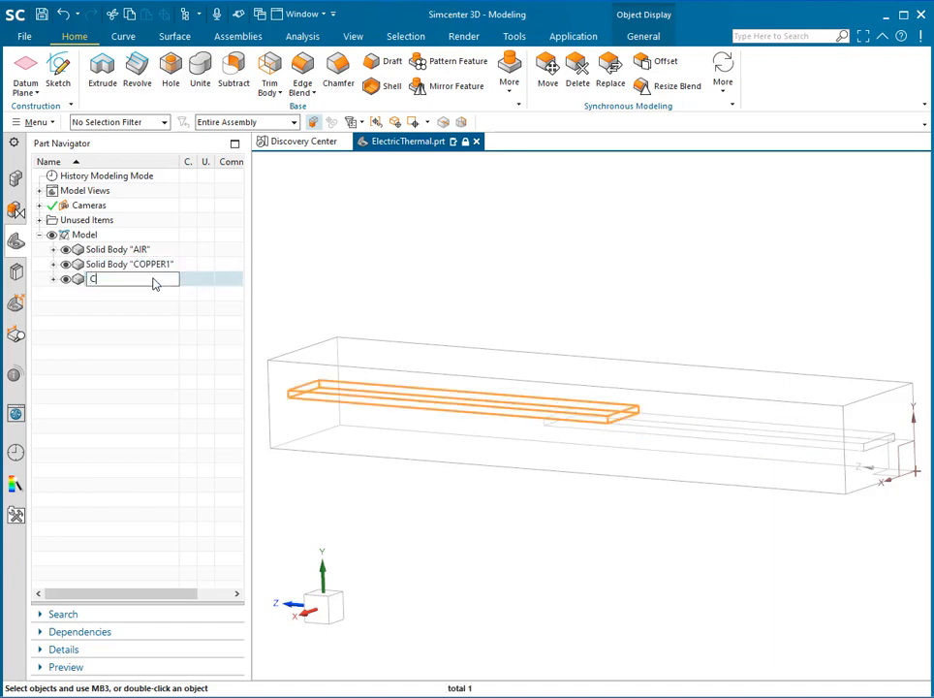
{"action": "key", "text": "Return"}
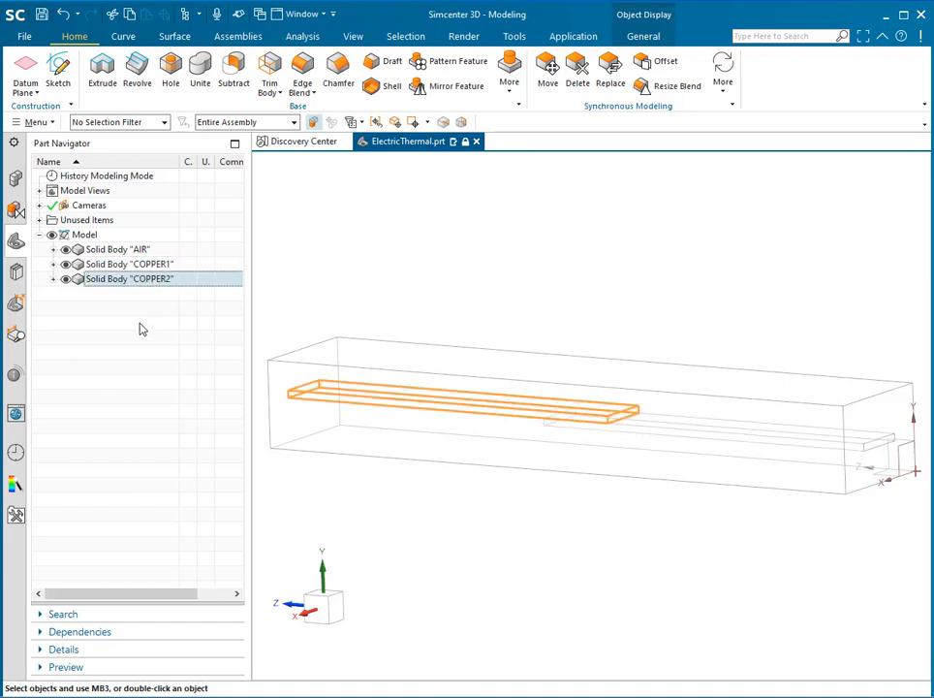
{"action": "left_click", "coordinate": [139, 328]}
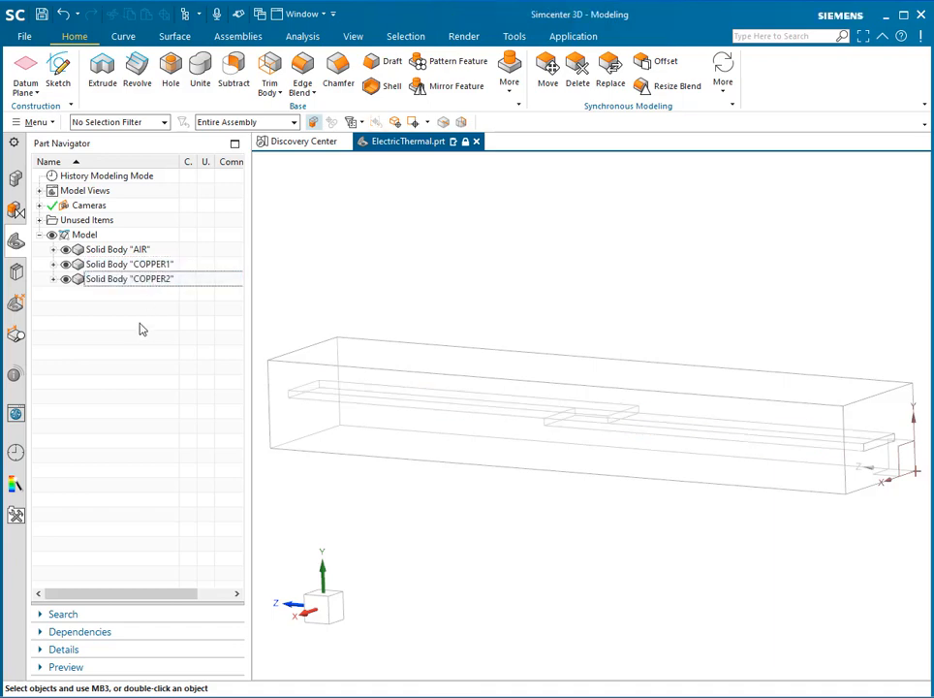
Compare the renamed solid bodies with the feature names in timestamp order, then restore the listing by body
{"action": "right_click", "coordinate": [145, 167]}
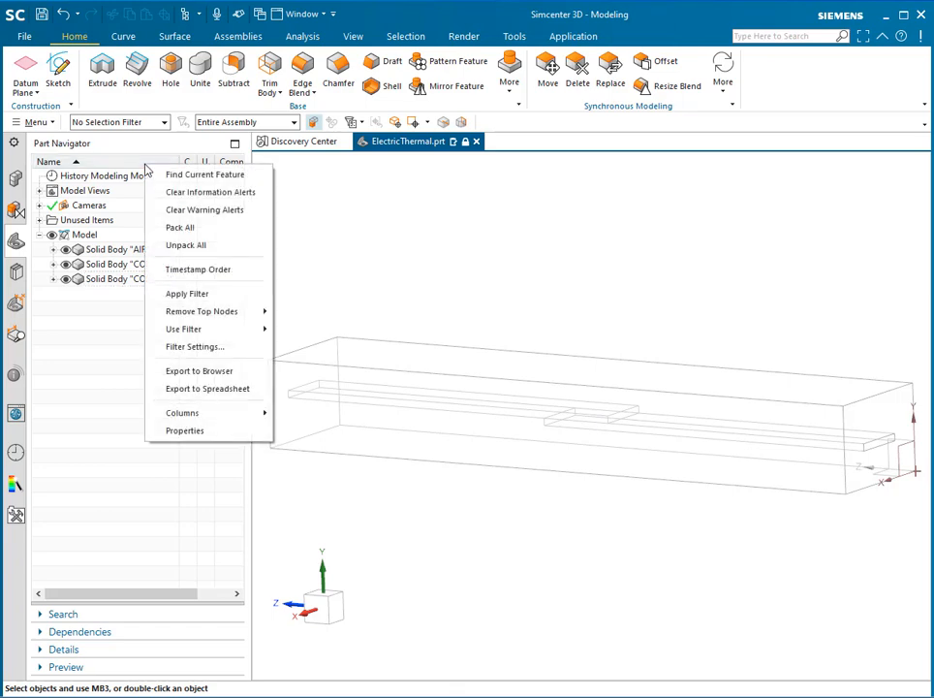
{"action": "left_click", "coordinate": [199, 269]}
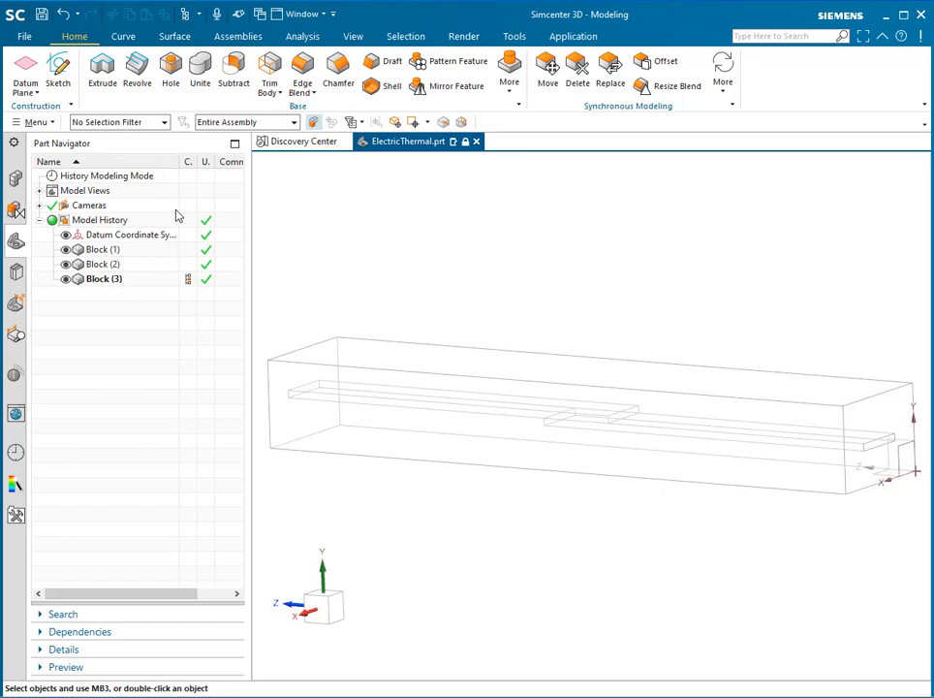
{"action": "right_click", "coordinate": [143, 166]}
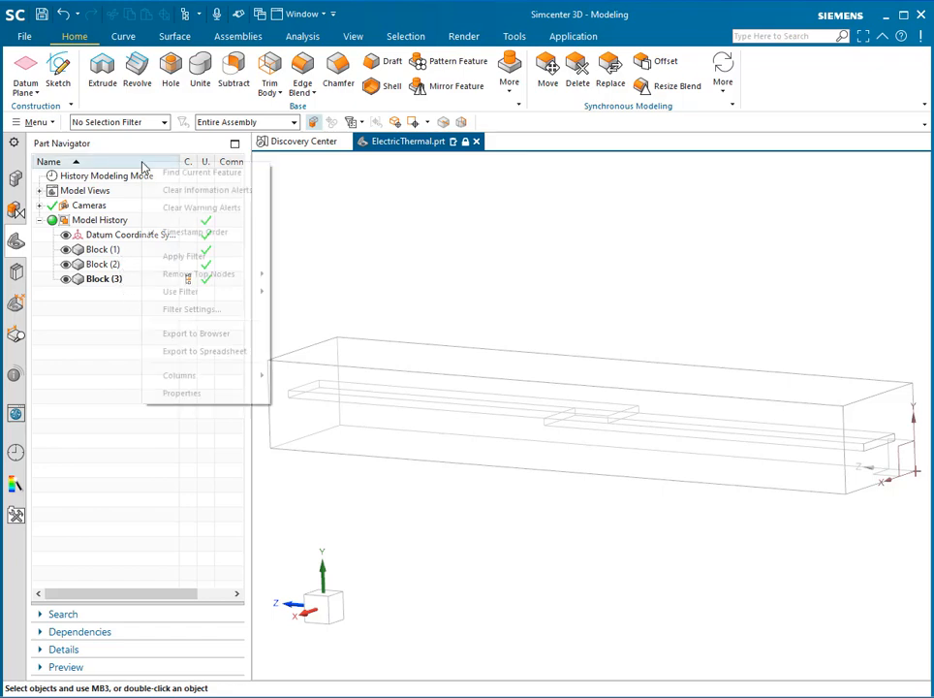
{"action": "left_click", "coordinate": [196, 232]}
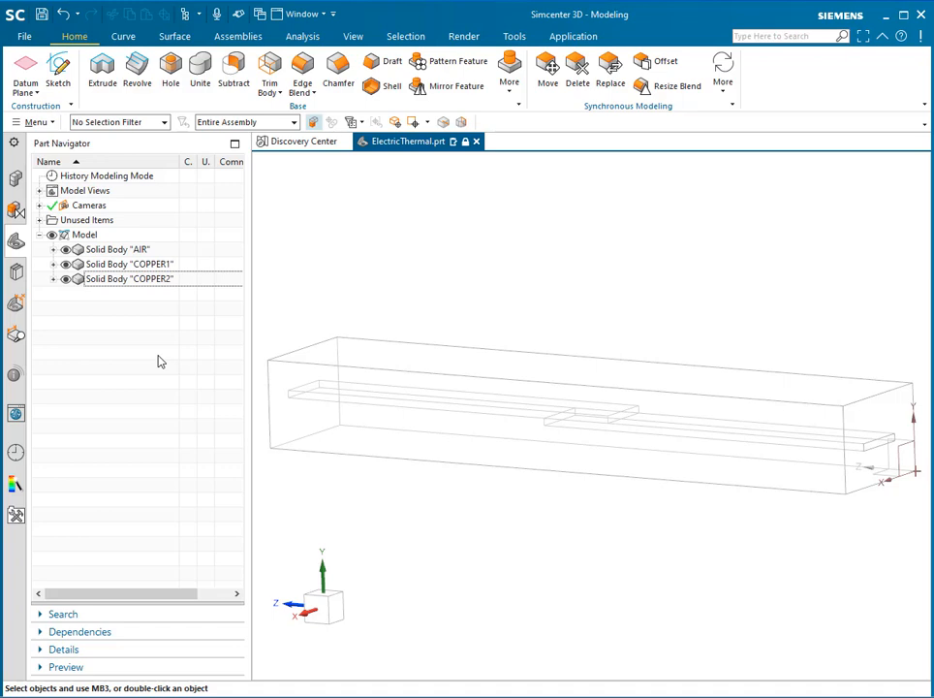
Review the general Pre/Post meshing settings in the Customer Defaults, including the option to use polygon body names for meshes
{"action": "left_click", "coordinate": [24, 37]}
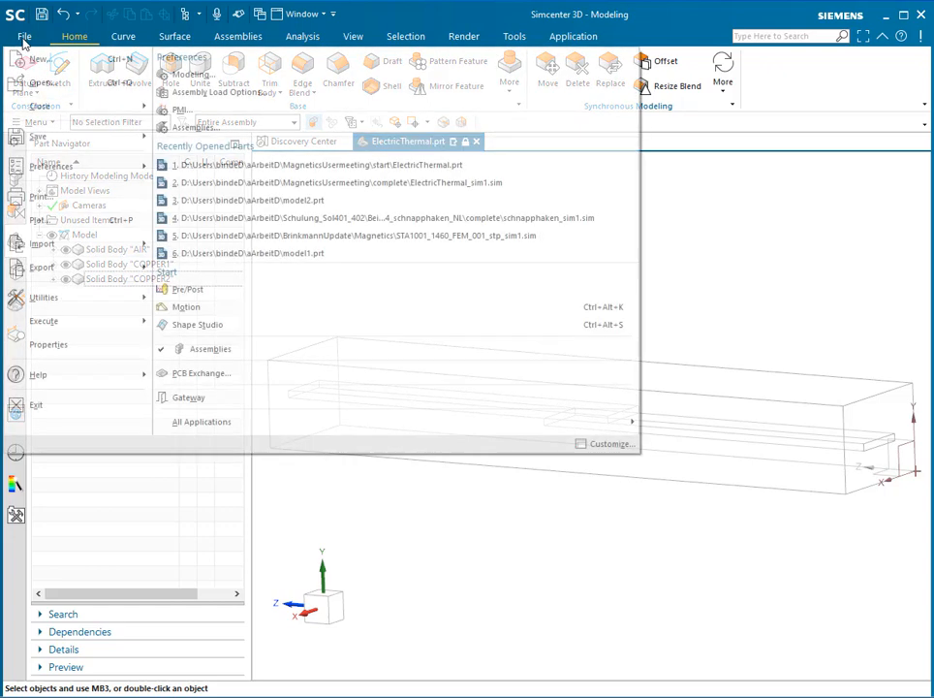
{"action": "mouse_move", "coordinate": [139, 306]}
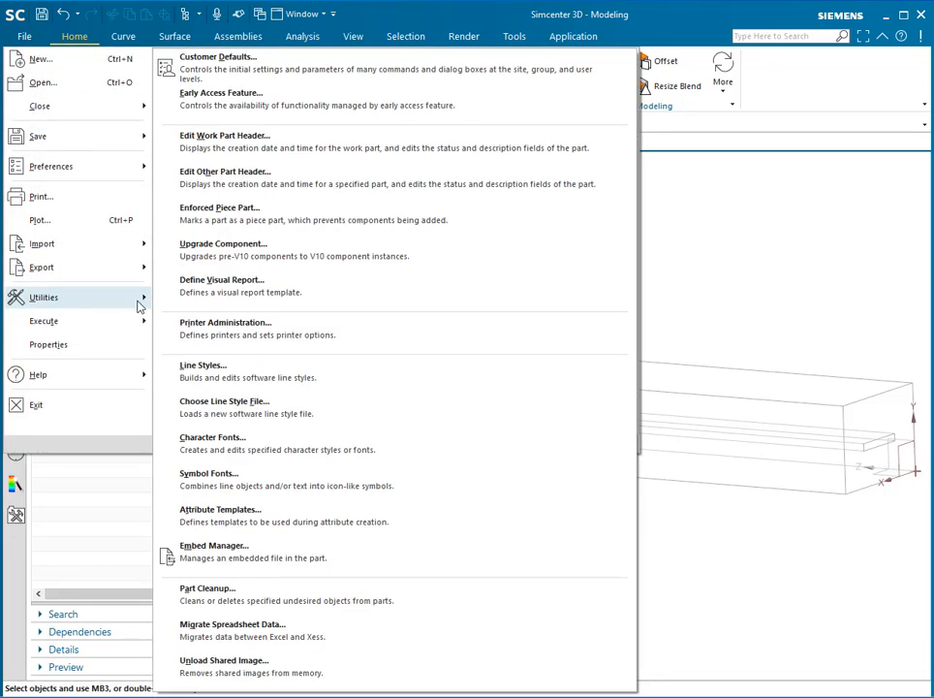
{"action": "left_click", "coordinate": [177, 51]}
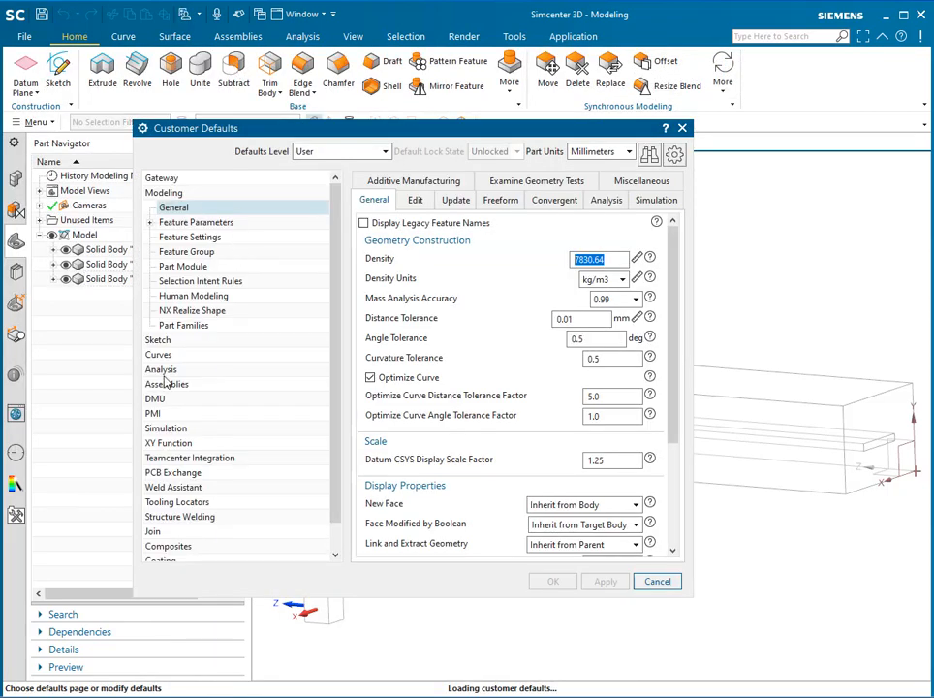
{"action": "left_click", "coordinate": [166, 429]}
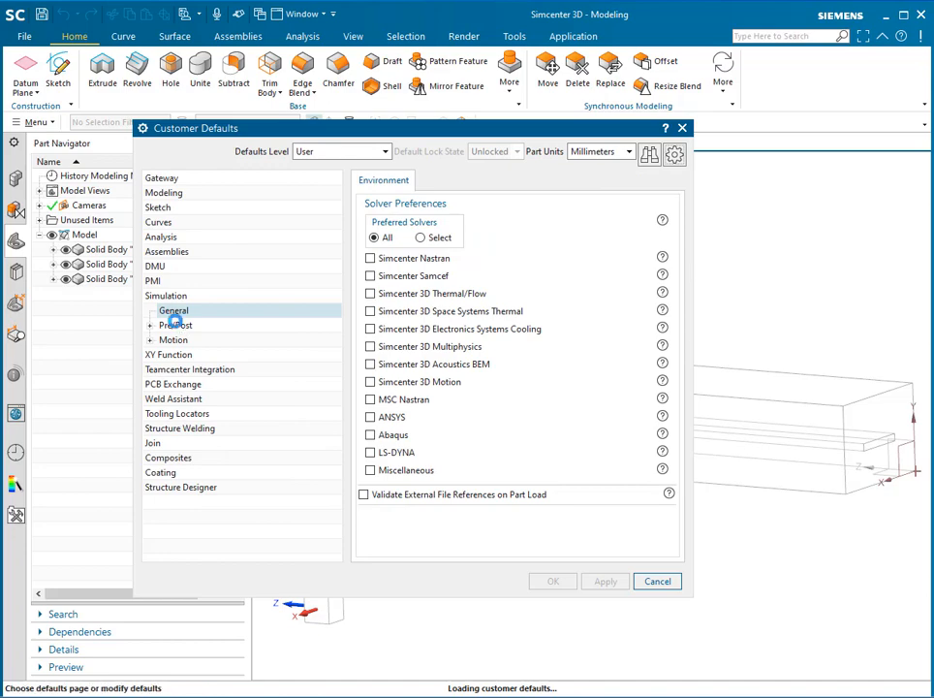
{"action": "left_click", "coordinate": [175, 325]}
{"action": "left_click_drag", "start_coordinate": [339, 291], "coordinate": [340, 369]}
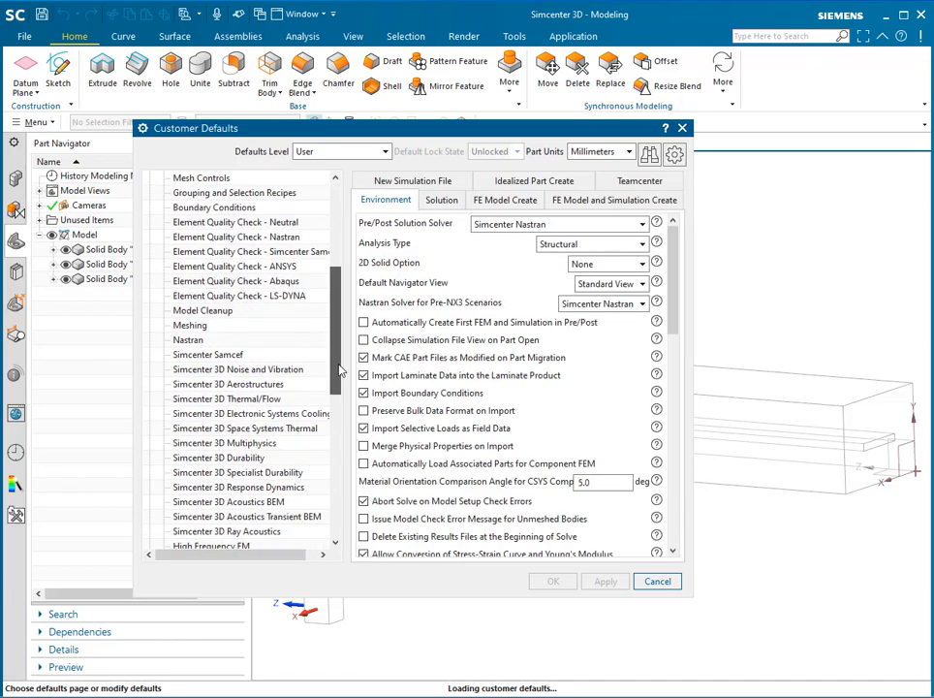
{"action": "left_click", "coordinate": [189, 324]}
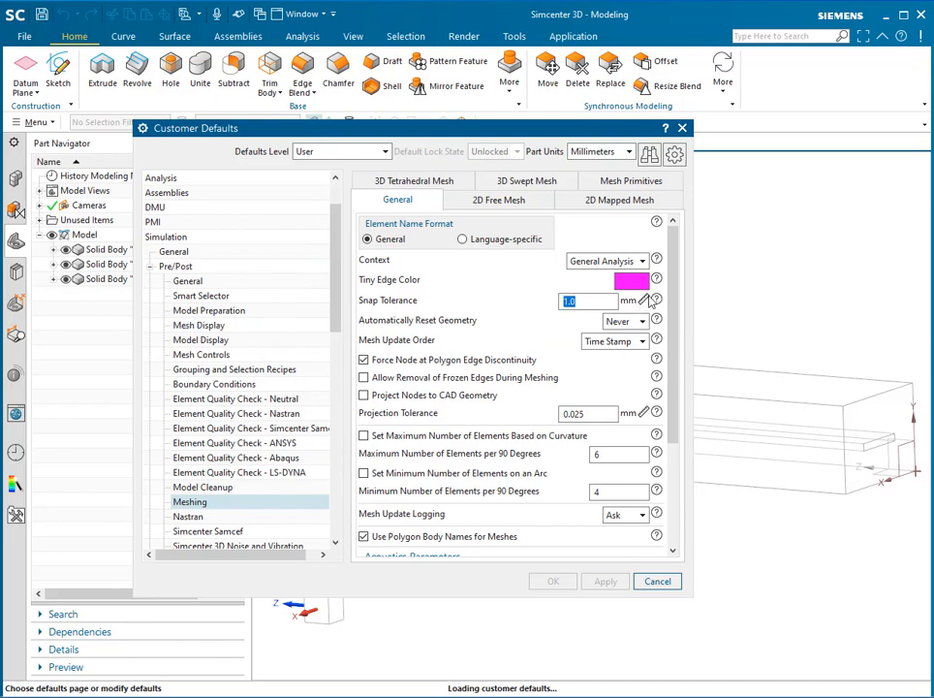
{"action": "left_click_drag", "start_coordinate": [674, 292], "coordinate": [673, 352]}
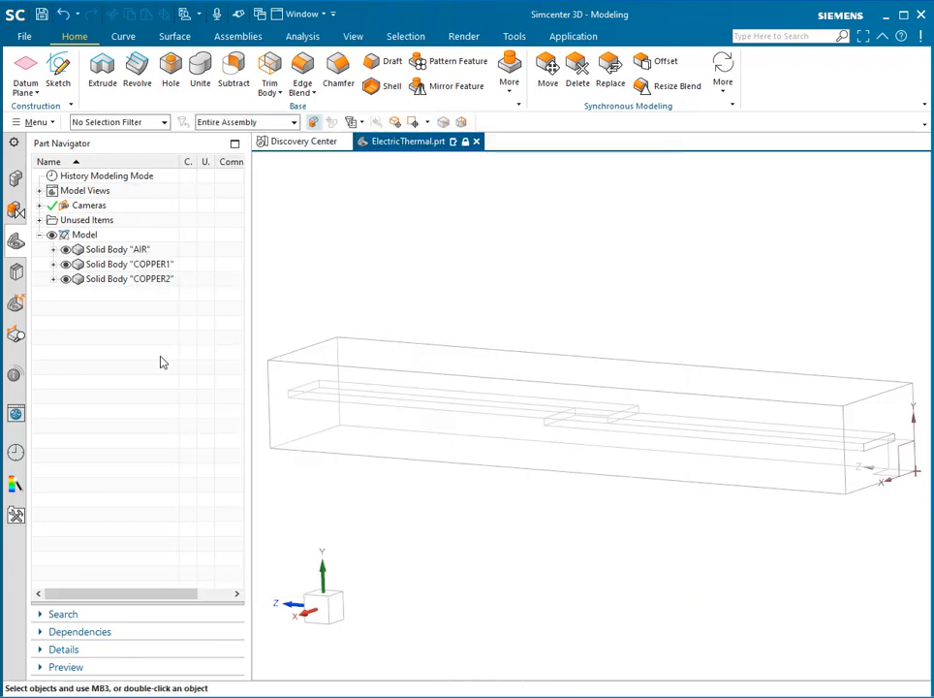
Switch the part from Modeling to the Pre/Post application and bring up the Magnetics commands
{"action": "left_click", "coordinate": [572, 37]}
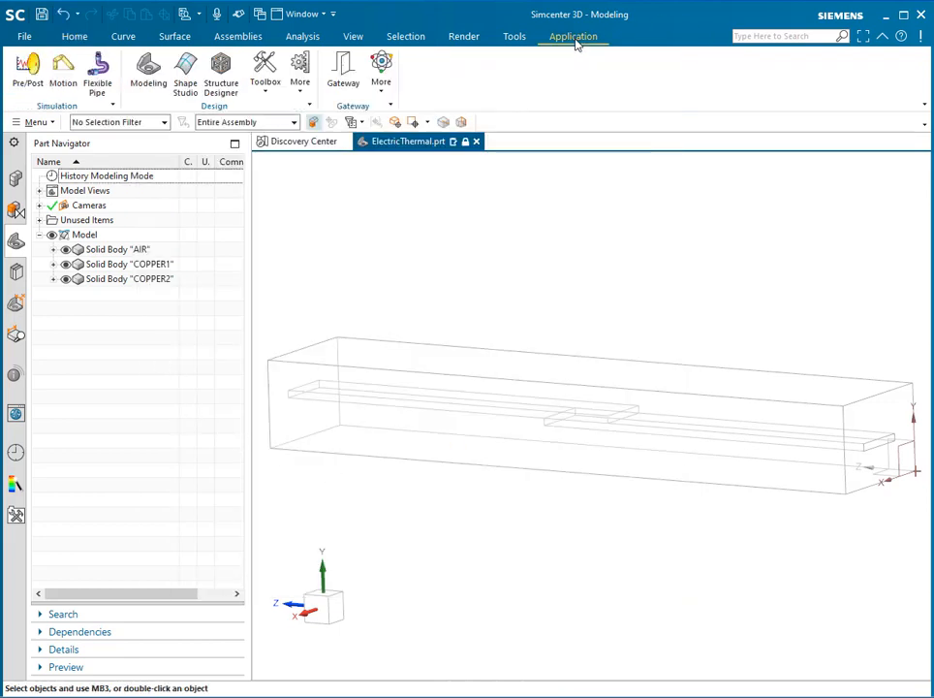
{"action": "left_click", "coordinate": [30, 68]}
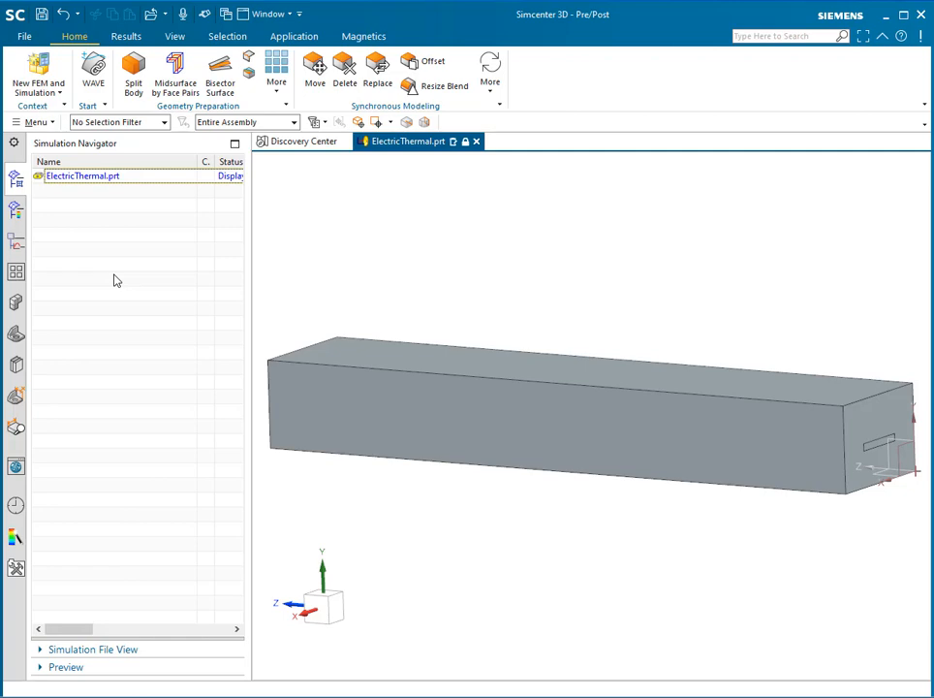
{"action": "left_click", "coordinate": [363, 37]}
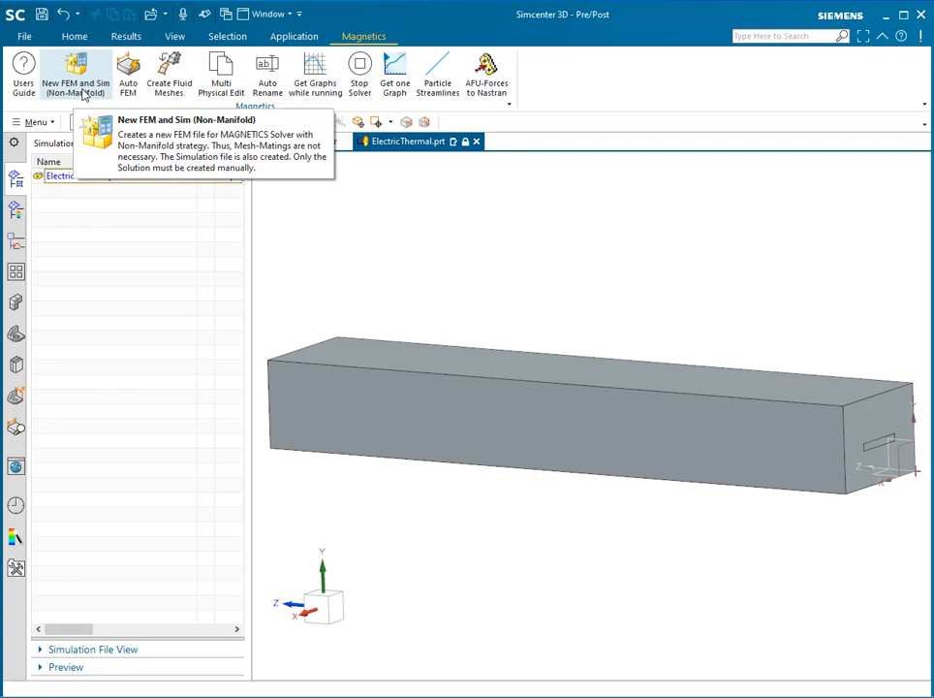
Check the software's version number in the version information, then close that information
{"action": "left_click", "coordinate": [21, 37]}
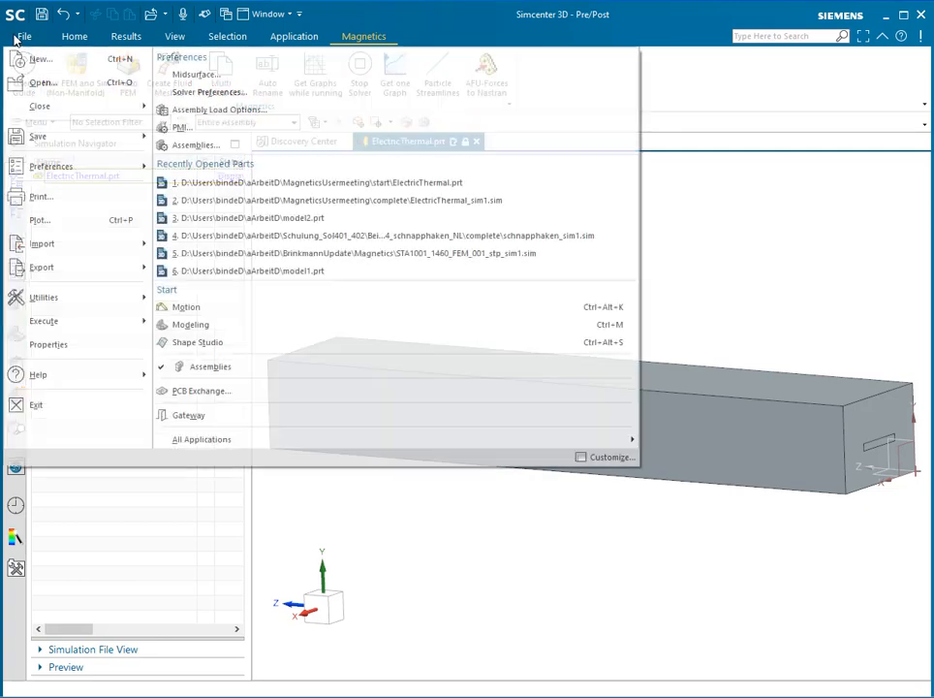
{"action": "mouse_move", "coordinate": [107, 374]}
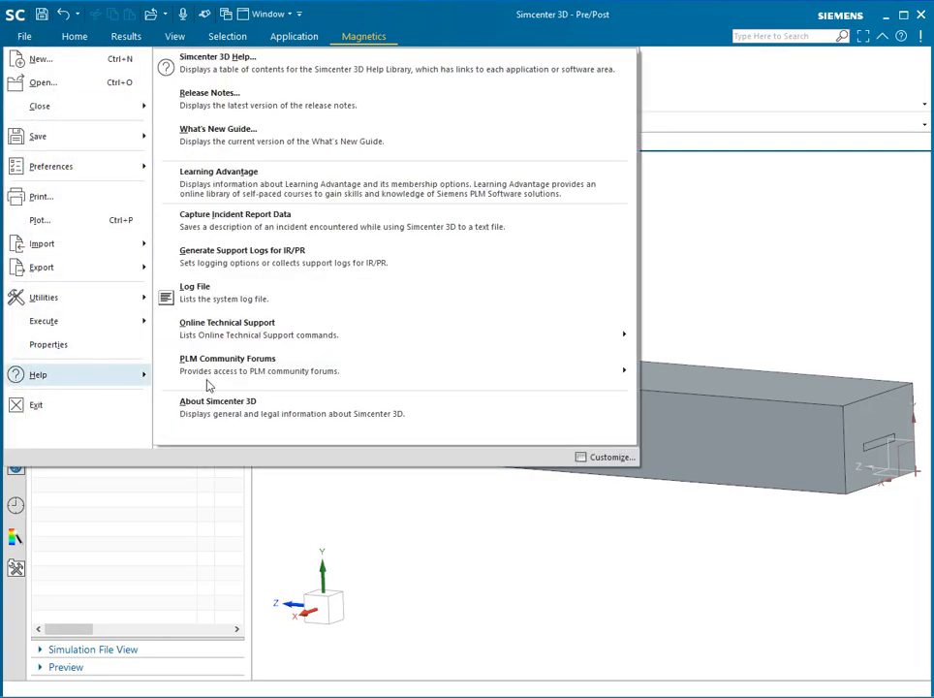
{"action": "left_click", "coordinate": [235, 418]}
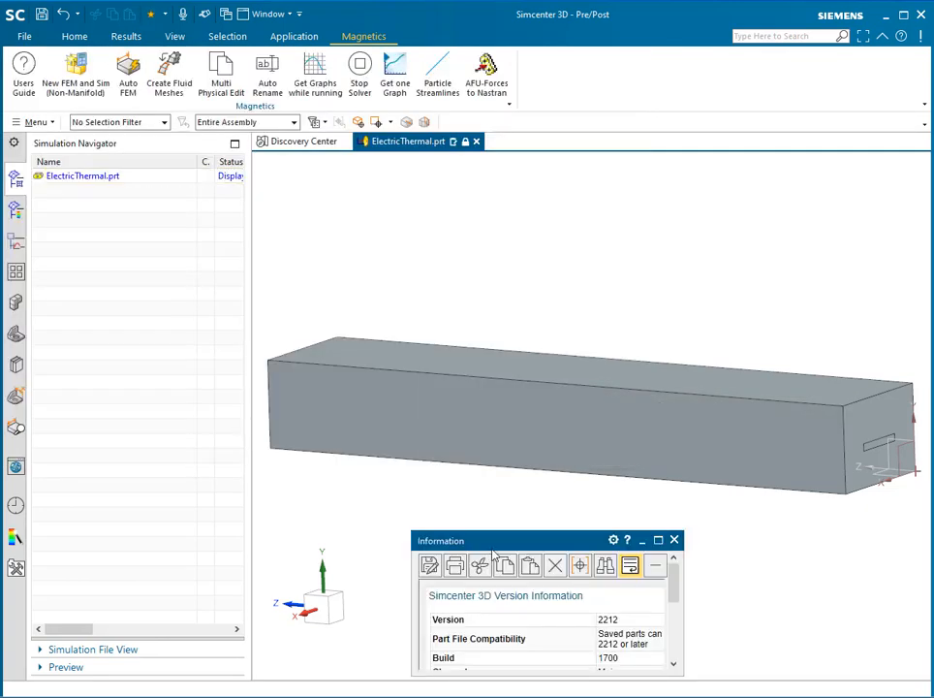
{"action": "double_click", "coordinate": [607, 619]}
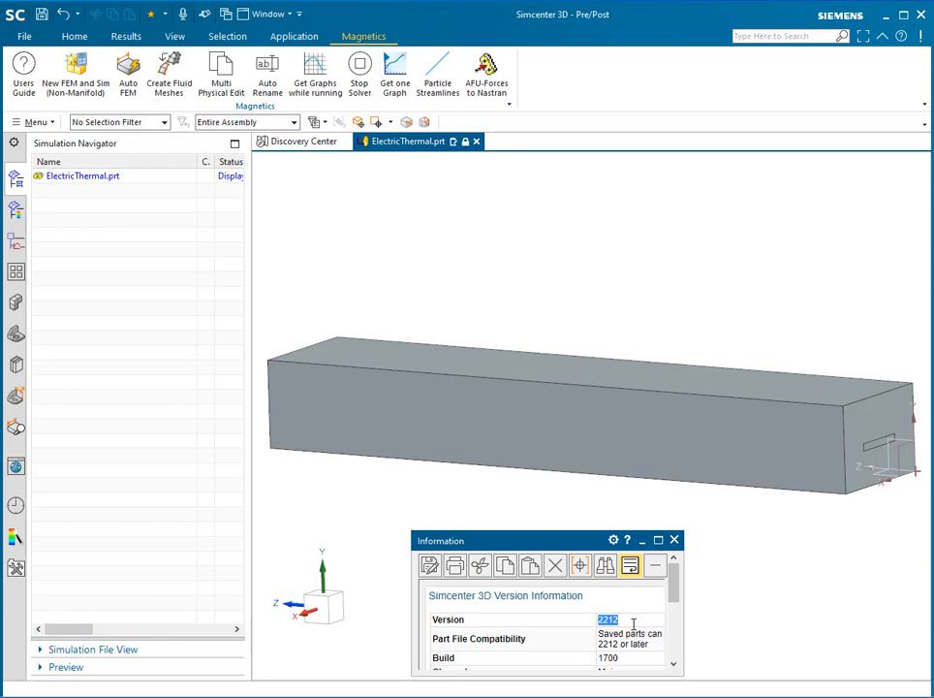
{"action": "left_click", "coordinate": [675, 539]}
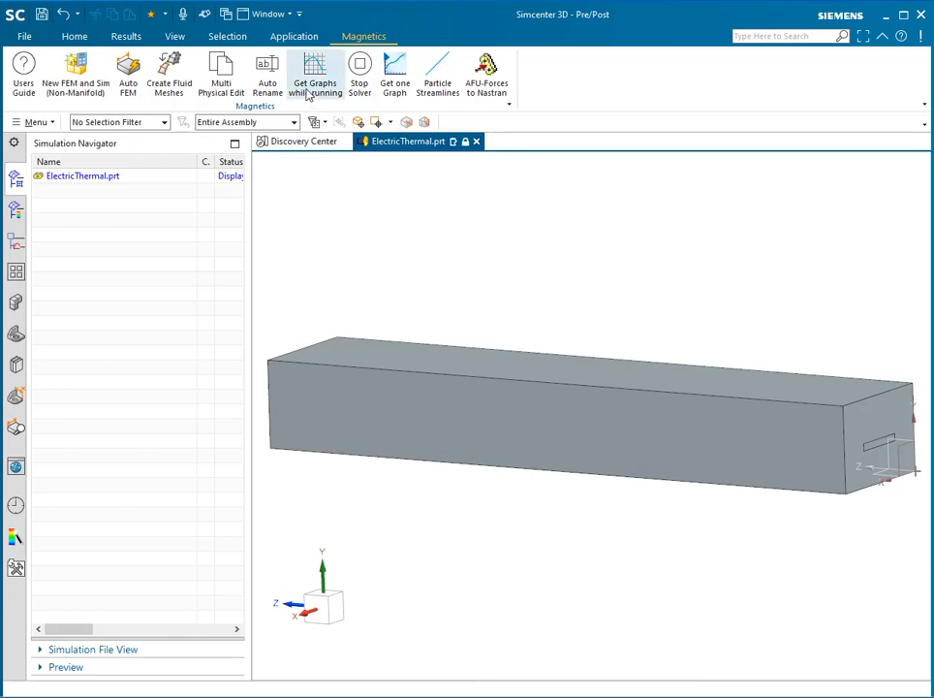
Create a non-manifold Magnetics FEM and simulation for the part, and expand the FEM down to the ElectricThermal.prt master part
{"action": "left_click", "coordinate": [75, 82]}
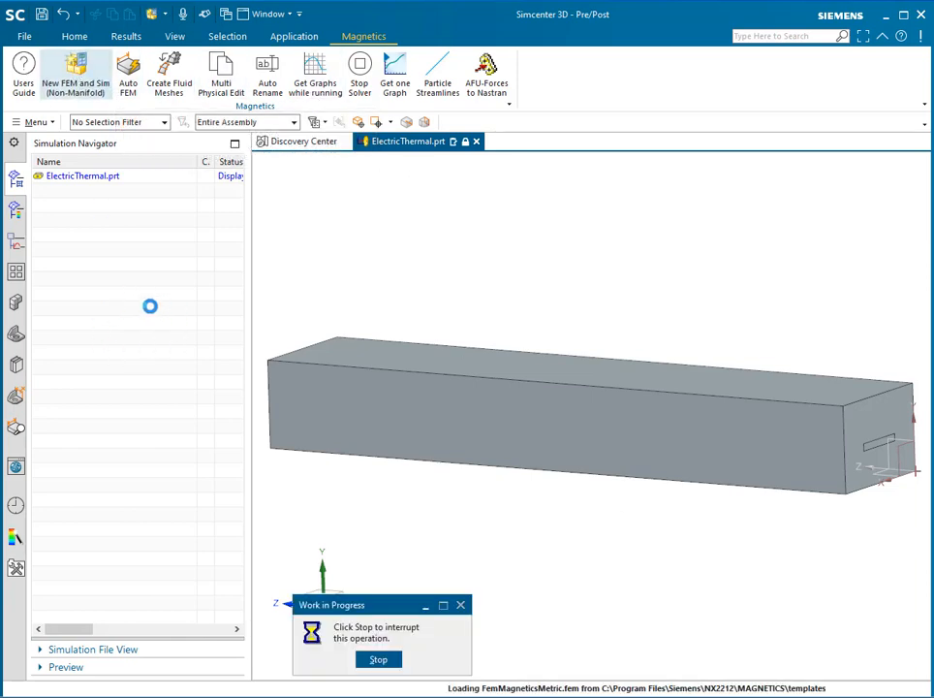
{"action": "key", "text": "Return"}
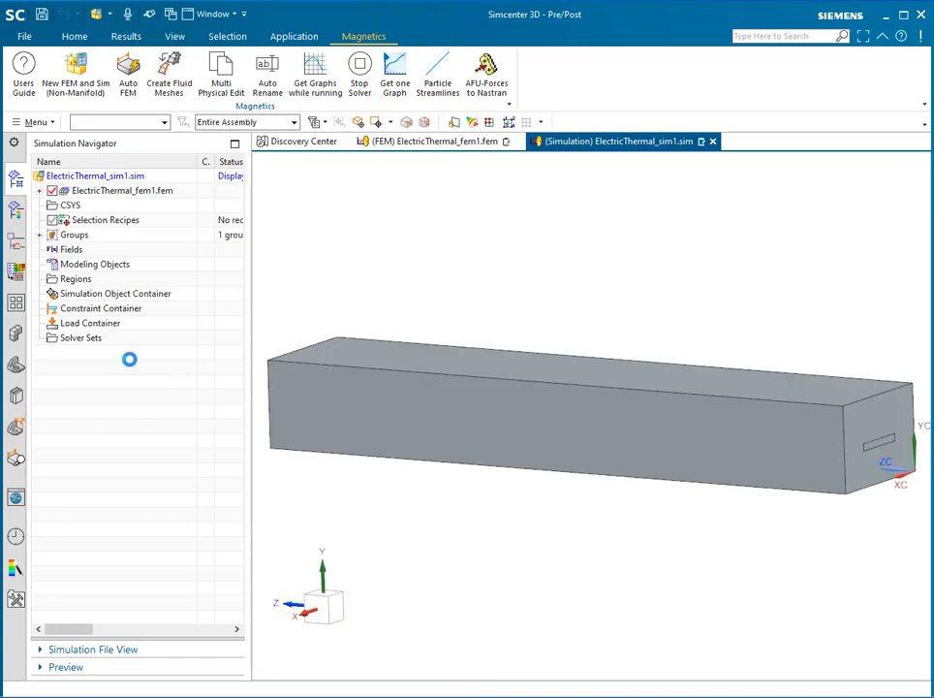
{"action": "left_click", "coordinate": [177, 194]}
{"action": "left_click", "coordinate": [40, 192]}
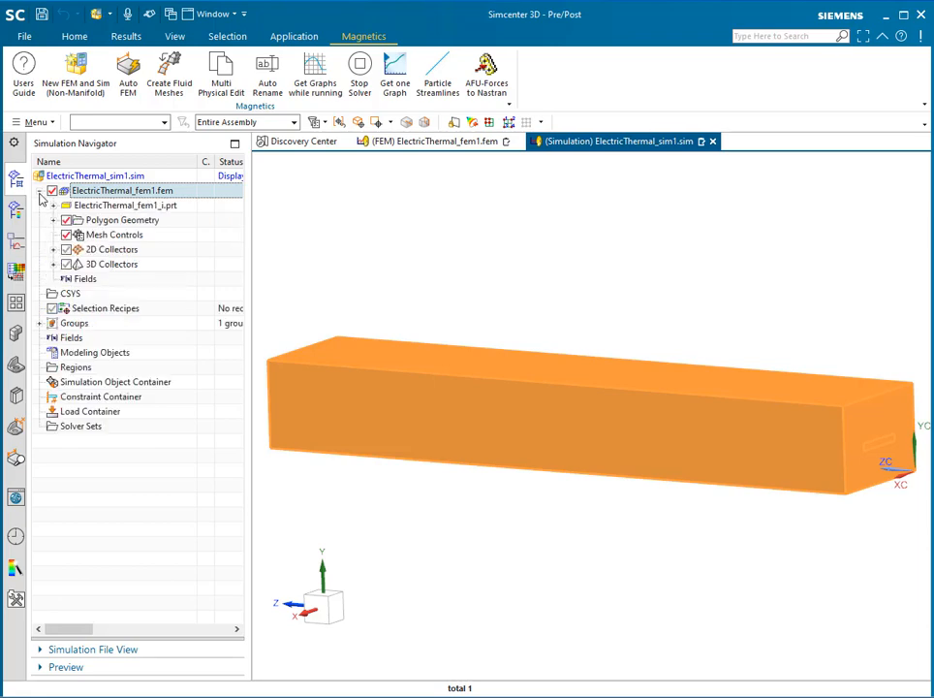
{"action": "left_click", "coordinate": [97, 206]}
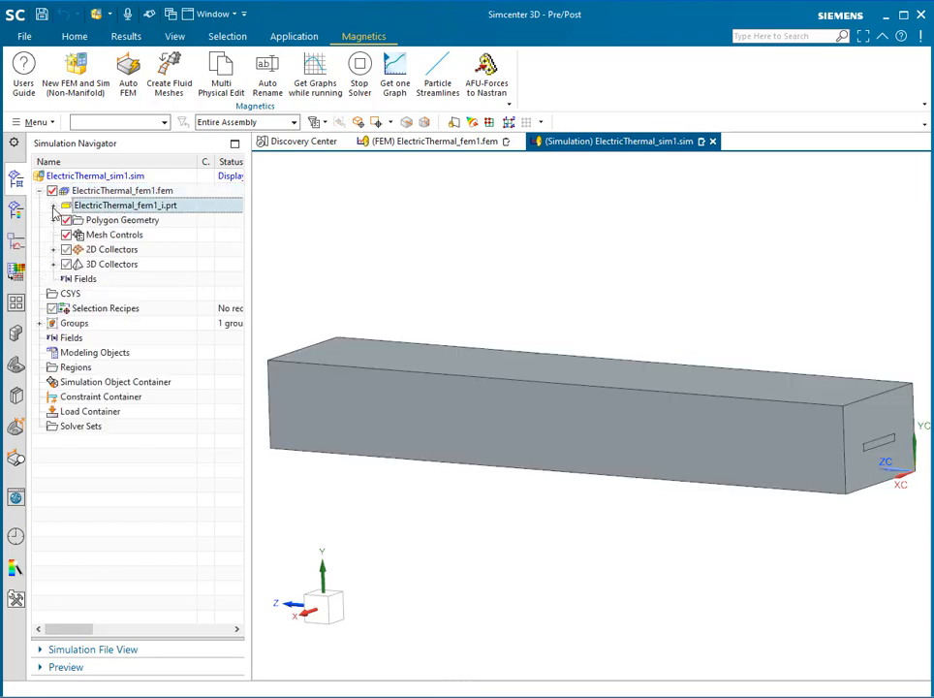
{"action": "left_click", "coordinate": [54, 207]}
{"action": "left_click", "coordinate": [136, 220]}
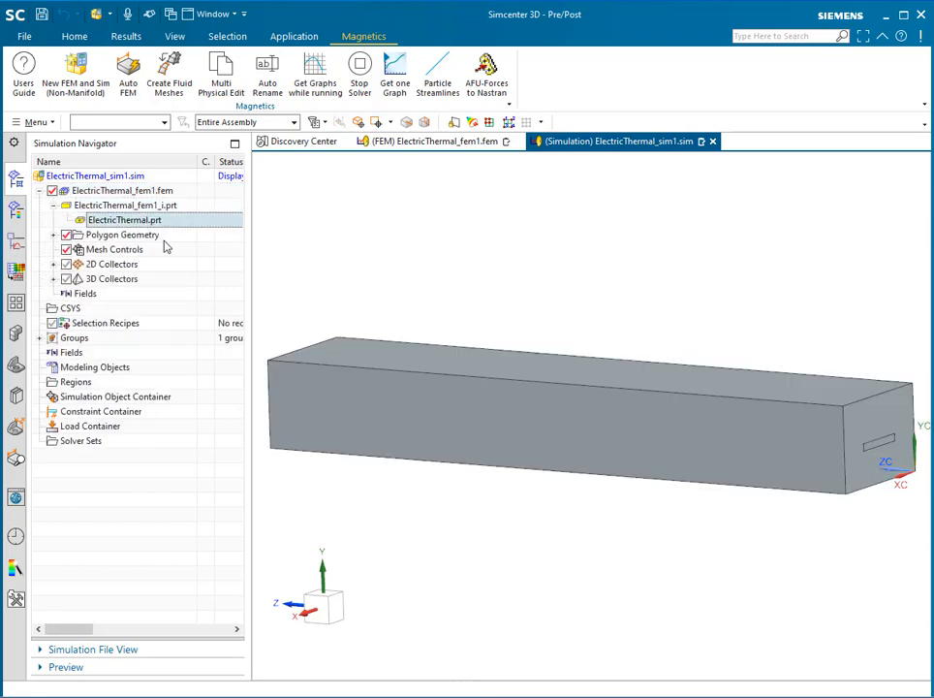
Open ElectricThermal_fem1.fem from the simulation in its own window
{"action": "left_click", "coordinate": [179, 191]}
{"action": "right_click", "coordinate": [177, 193]}
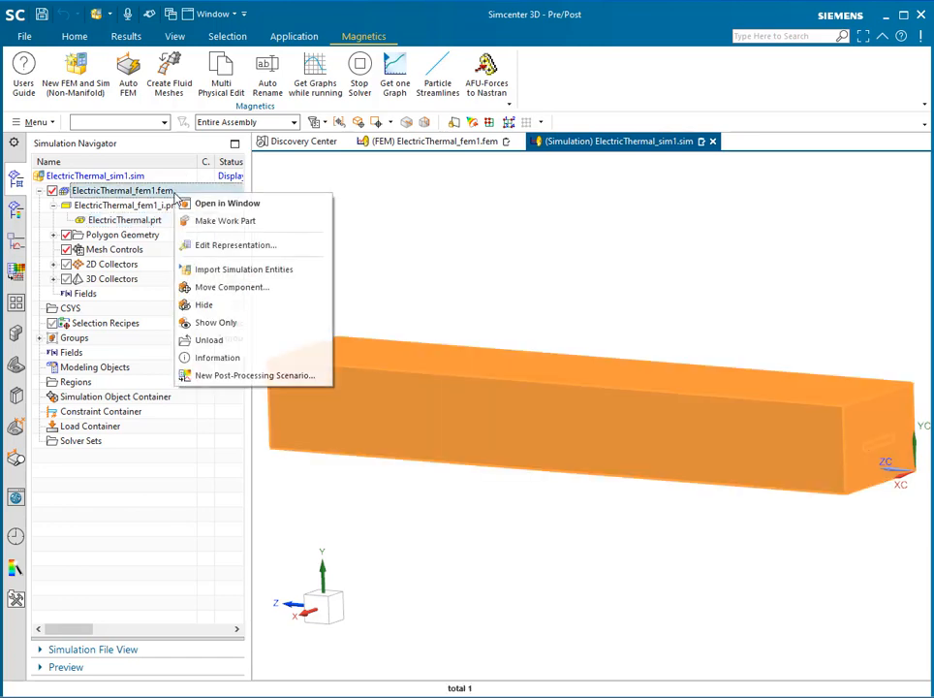
{"action": "left_click", "coordinate": [208, 206]}
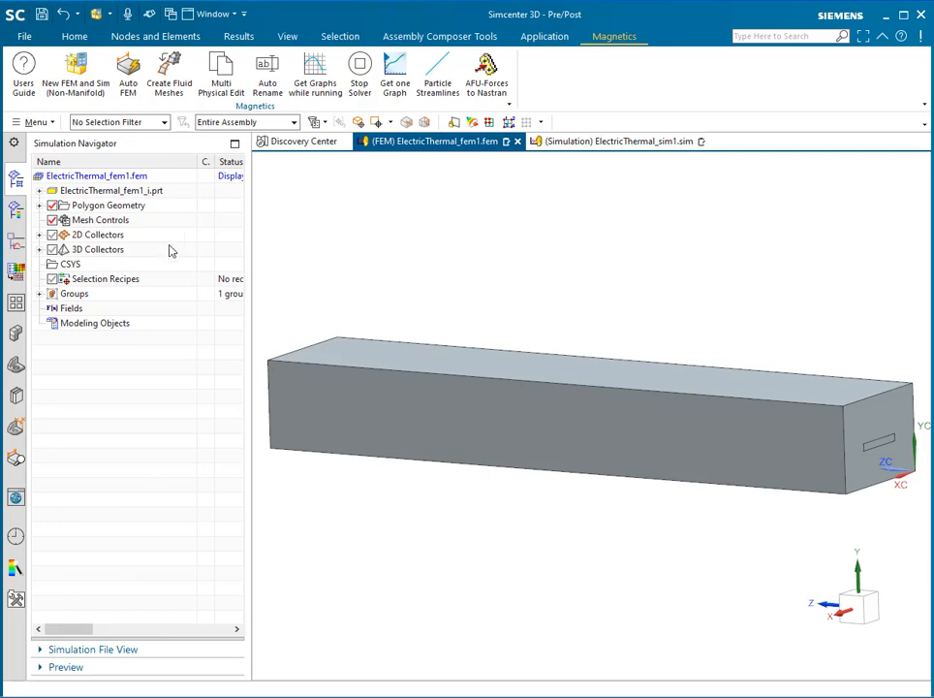
Examine the AIR 3D collector and the non-manifold face group in wireframe display, then clear the selection
{"action": "left_click", "coordinate": [40, 249]}
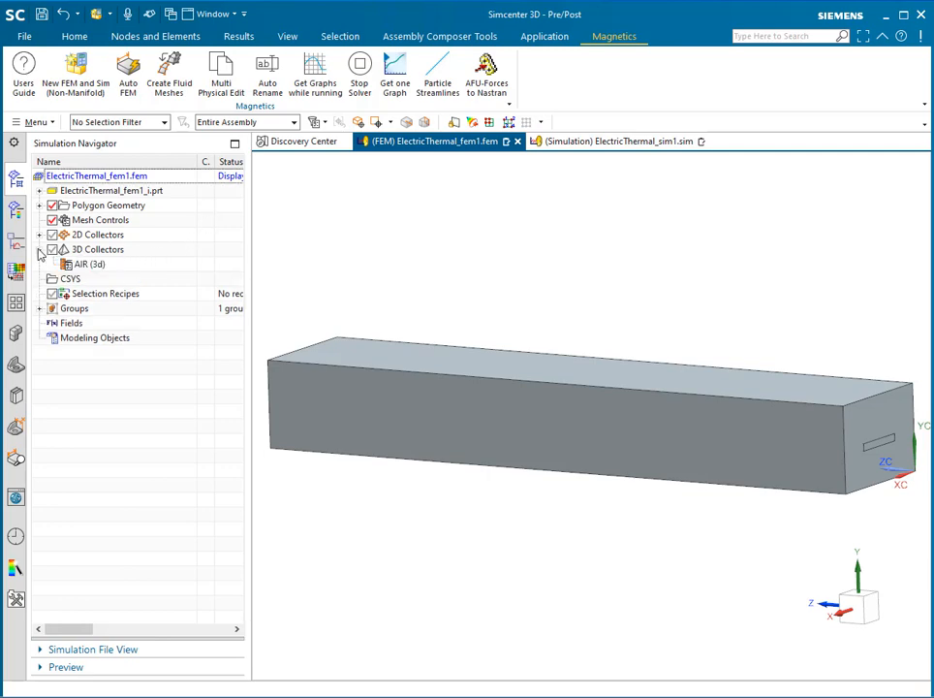
{"action": "left_click", "coordinate": [114, 267]}
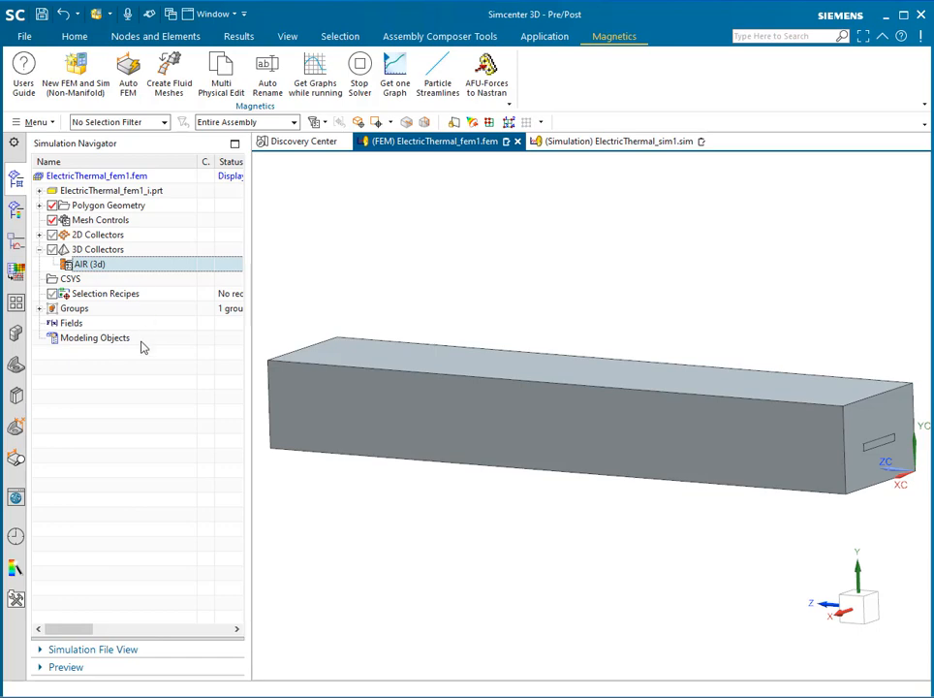
{"action": "left_click", "coordinate": [83, 310]}
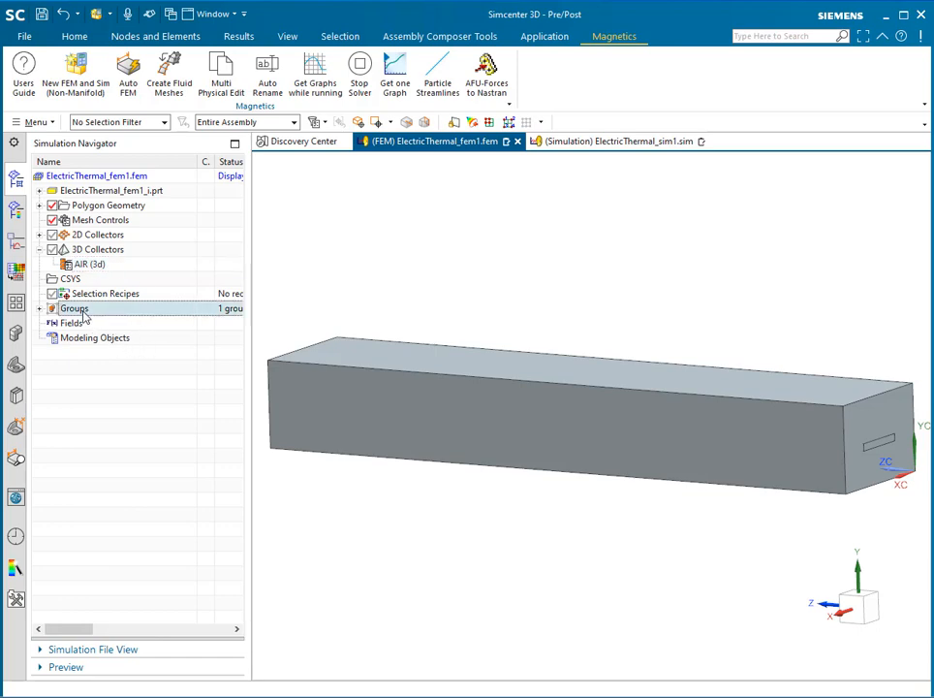
{"action": "left_click", "coordinate": [39, 308]}
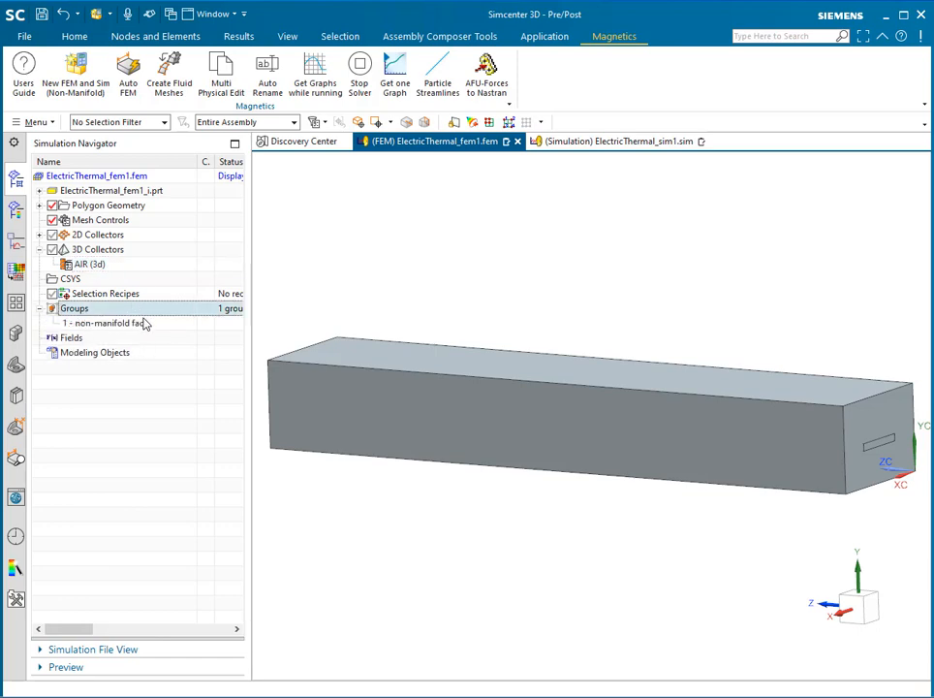
{"action": "left_click", "coordinate": [117, 324]}
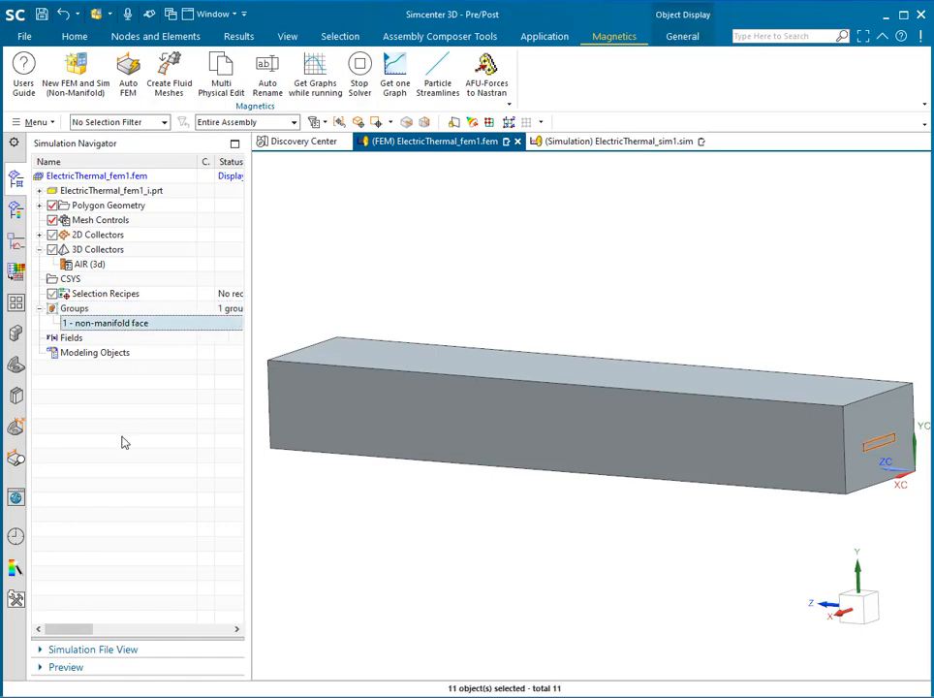
{"action": "right_click_drag", "start_coordinate": [407, 266], "coordinate": [407, 290]}
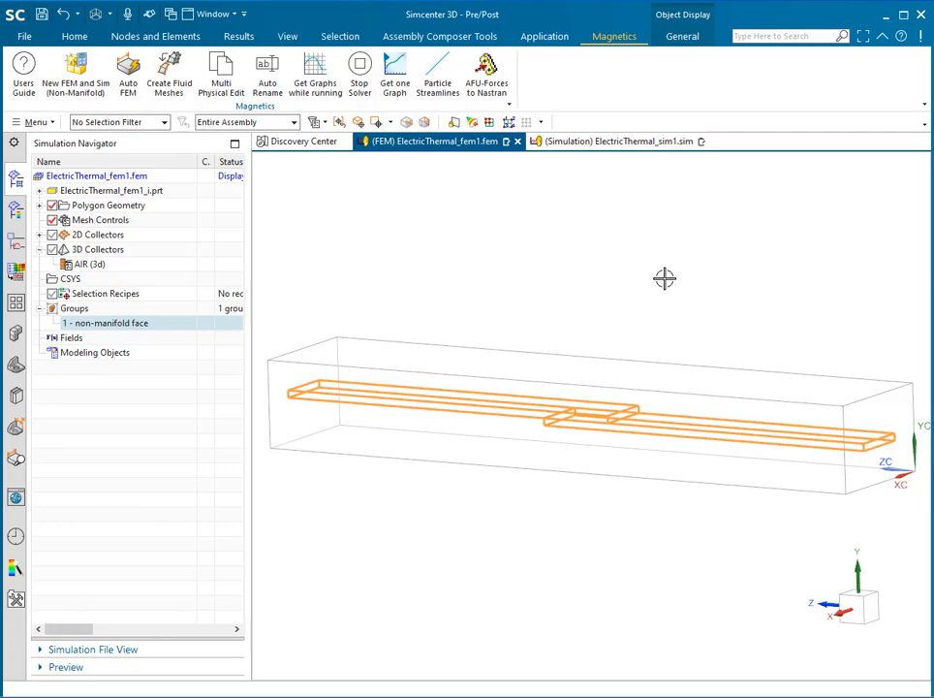
{"action": "left_click", "coordinate": [136, 419]}
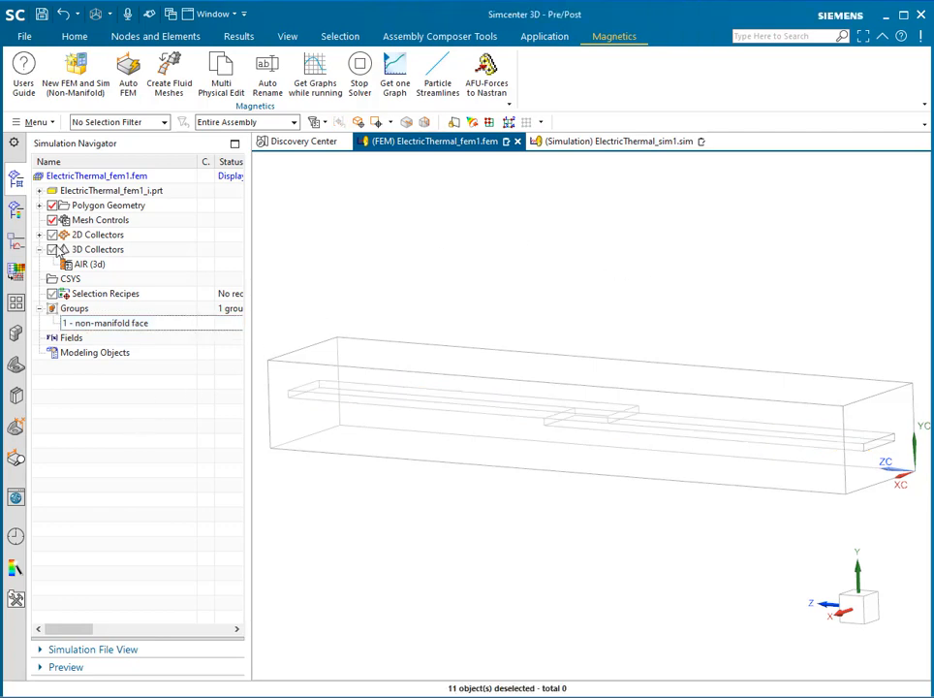
Hide the AIR polygon body and display the two copper bodies shaded, close up at their overlap
{"action": "left_click", "coordinate": [39, 205]}
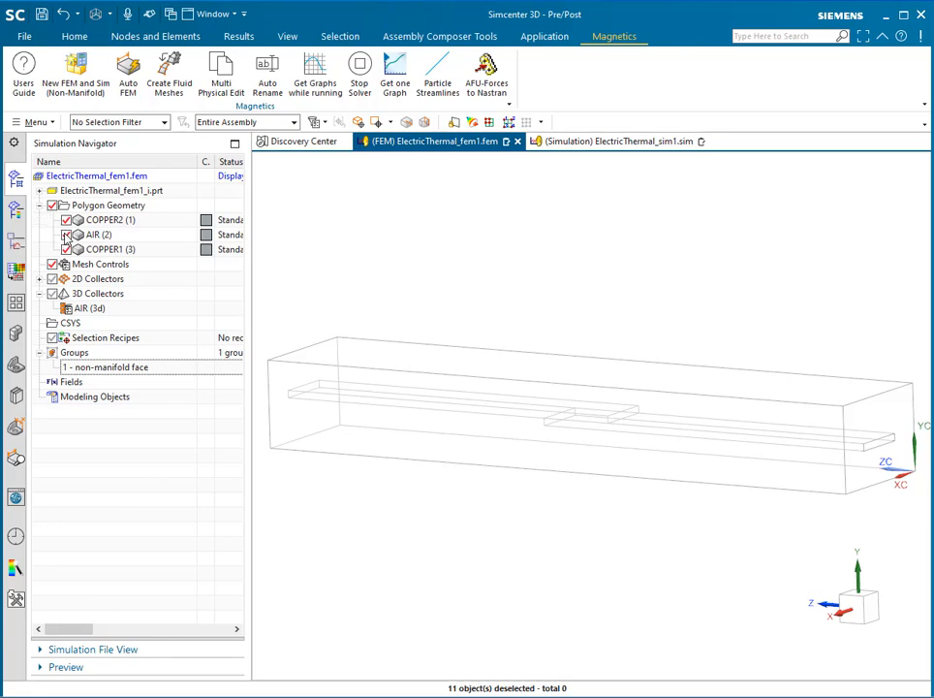
{"action": "left_click", "coordinate": [66, 235]}
{"action": "right_click_drag", "start_coordinate": [491, 314], "coordinate": [488, 291]}
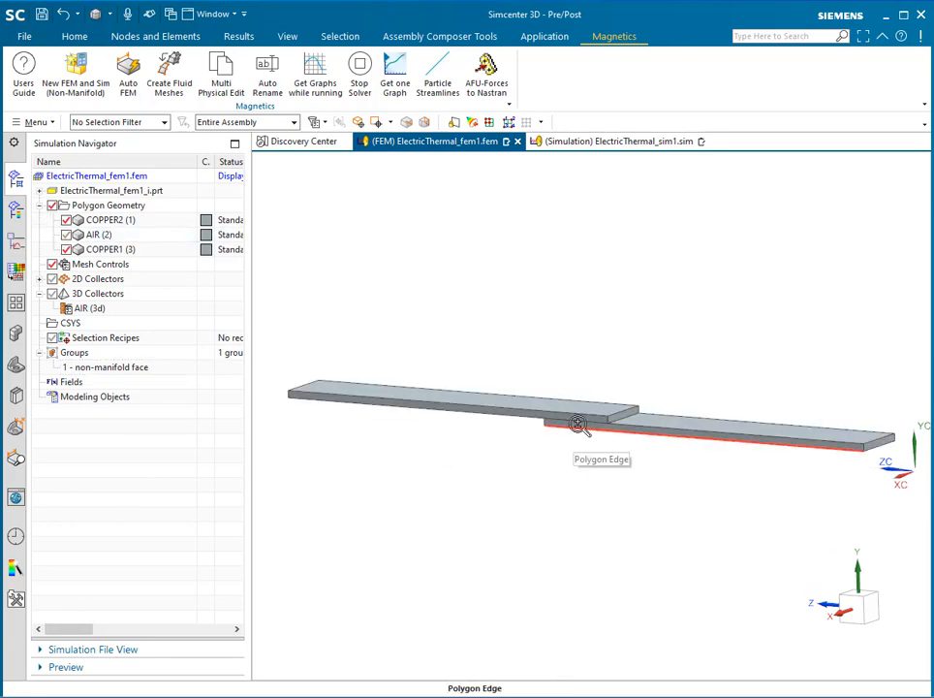
{"action": "scroll", "coordinate": [601, 296], "scroll_direction": "up", "scroll_amount": 5}
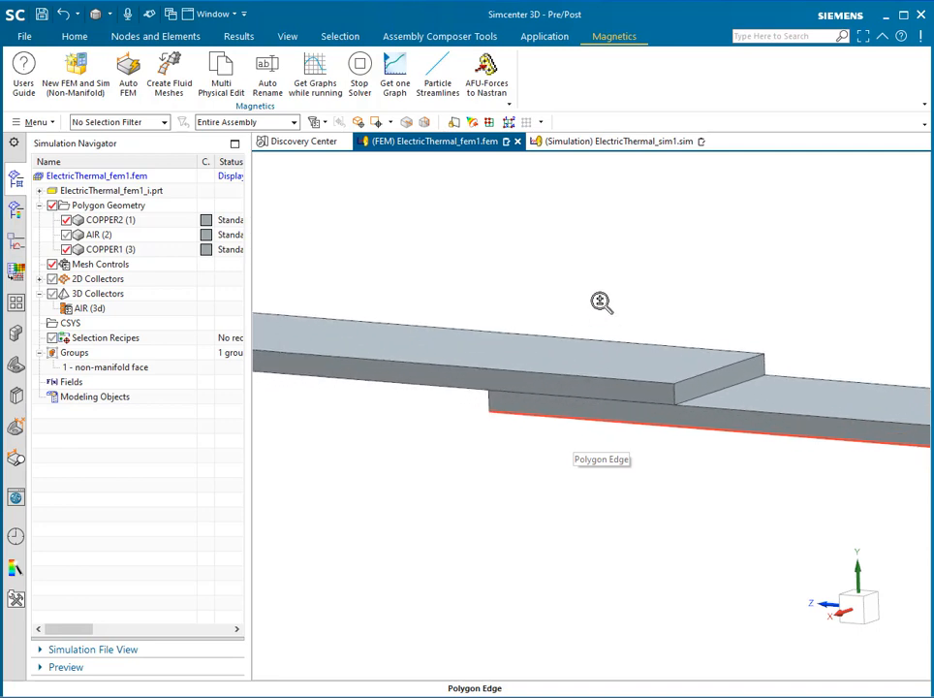
Start a 3D tetrahedral mesh, reset its settings to the defaults, and select the COPPER2 body for meshing
{"action": "left_click", "coordinate": [77, 39]}
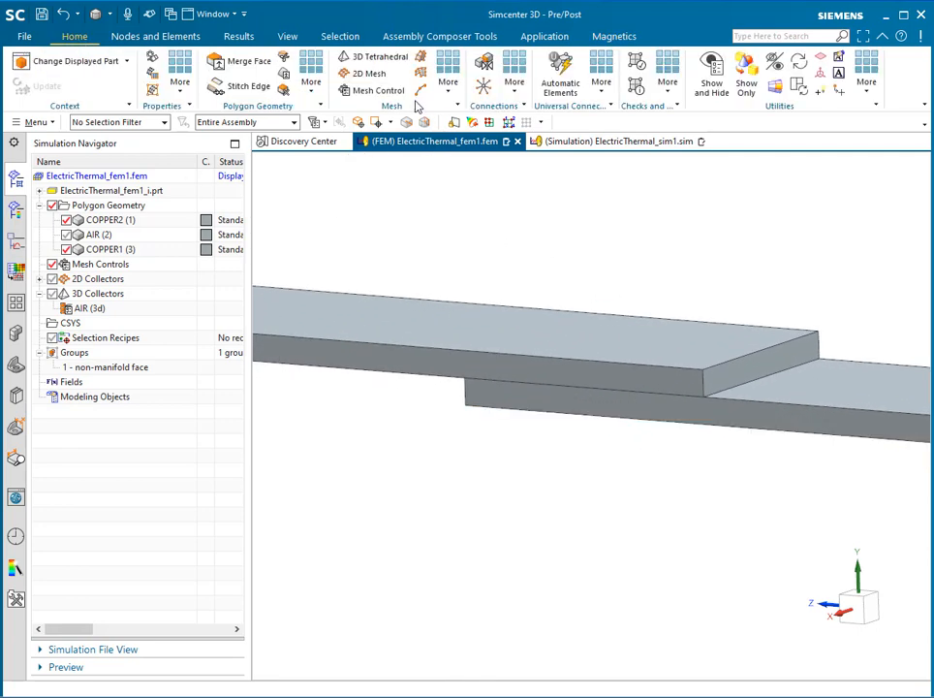
{"action": "left_click", "coordinate": [380, 57]}
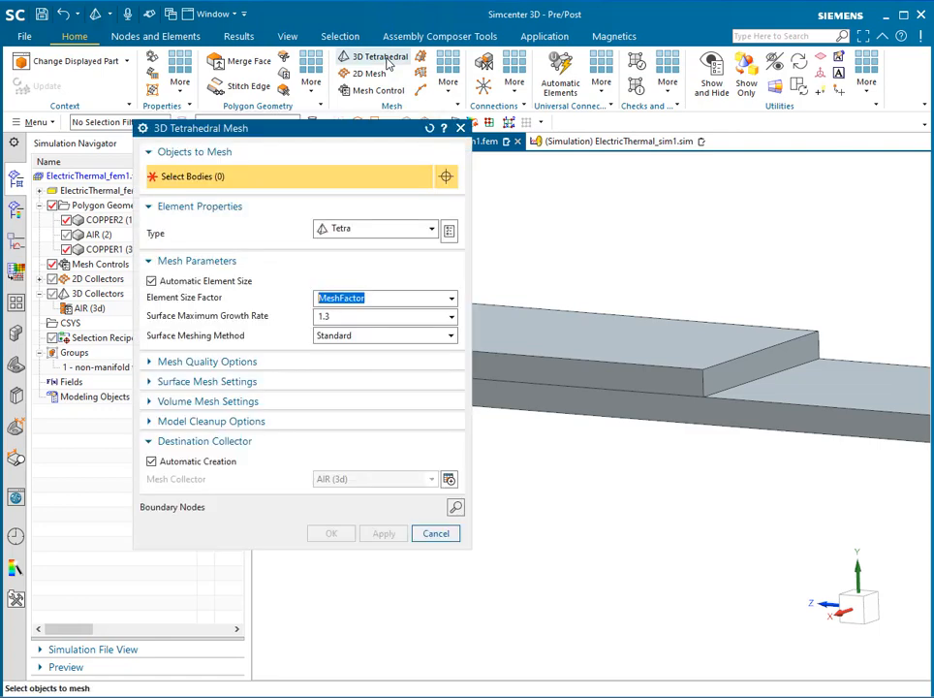
{"action": "left_click_drag", "start_coordinate": [349, 128], "coordinate": [259, 137]}
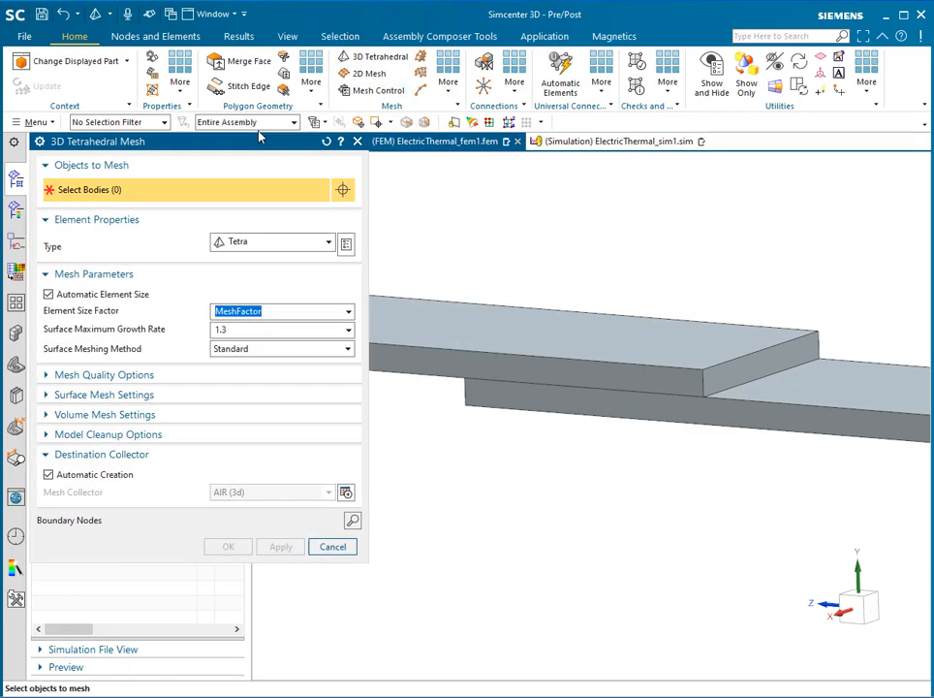
{"action": "left_click", "coordinate": [507, 335]}
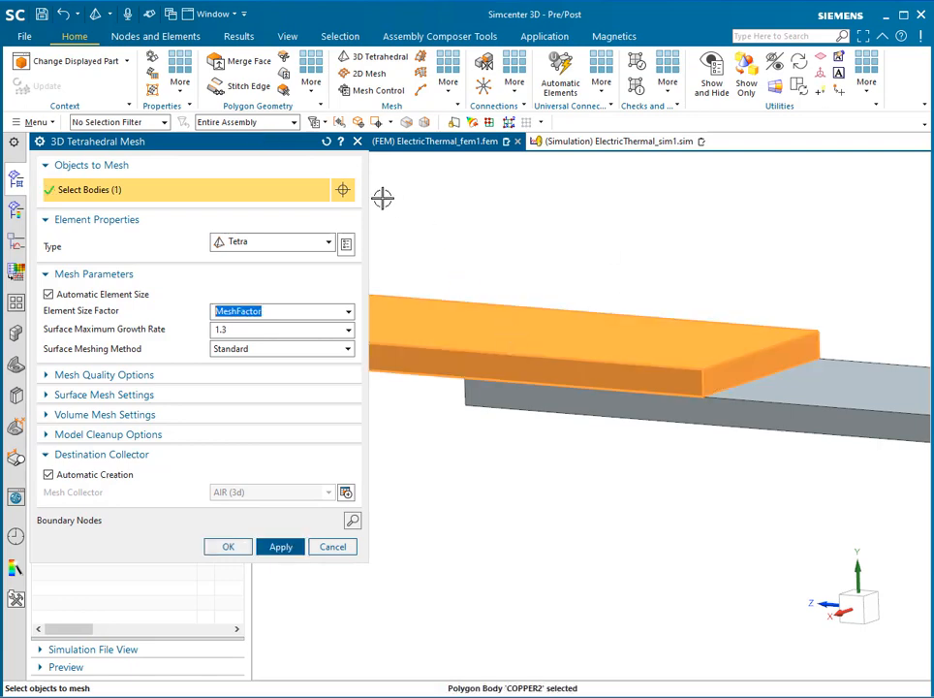
{"action": "left_click", "coordinate": [327, 141]}
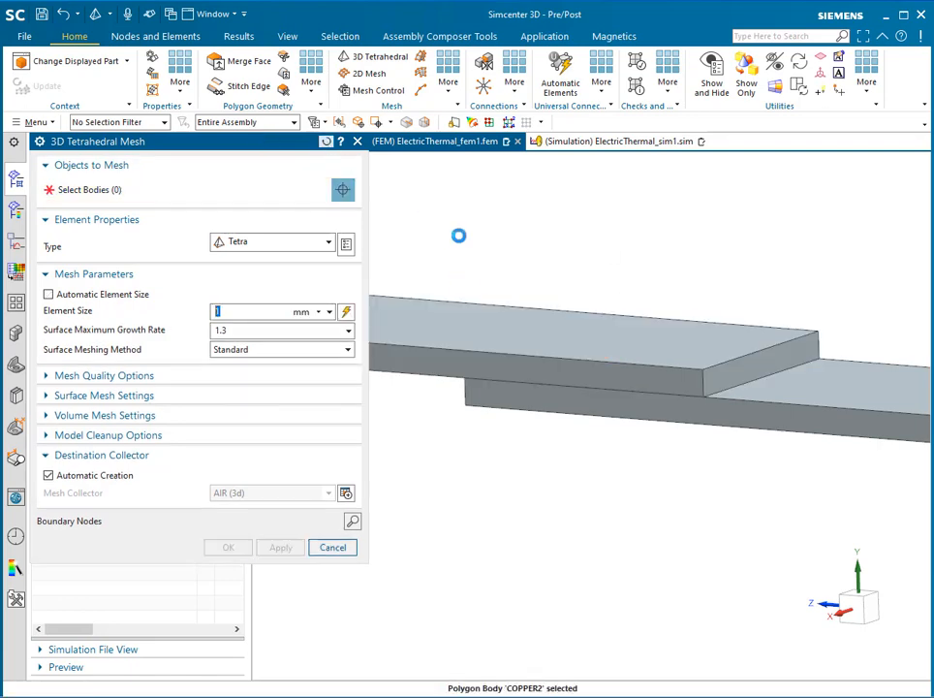
{"action": "left_click", "coordinate": [437, 311]}
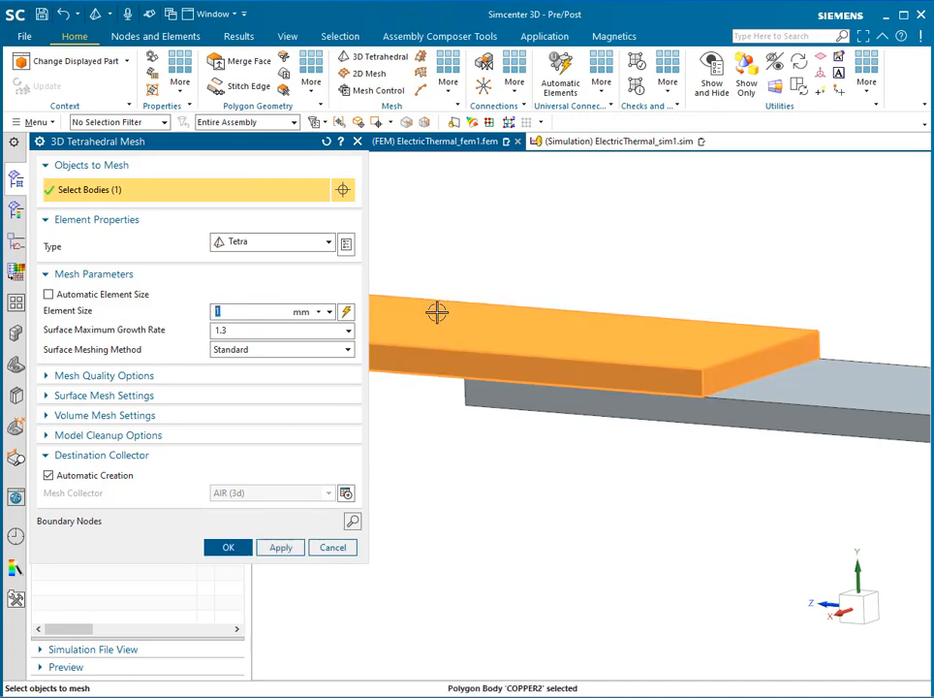
Enable automatic element size for the COPPER2 mesh and define its element size factor as MeshFactor=0.25
{"action": "left_click", "coordinate": [78, 295]}
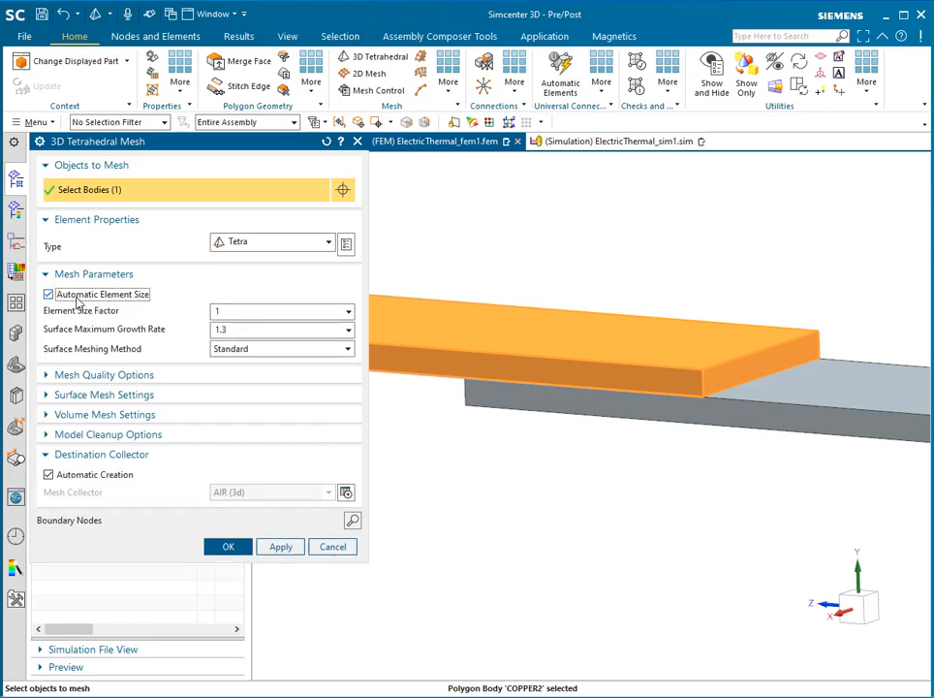
{"action": "left_click", "coordinate": [247, 309]}
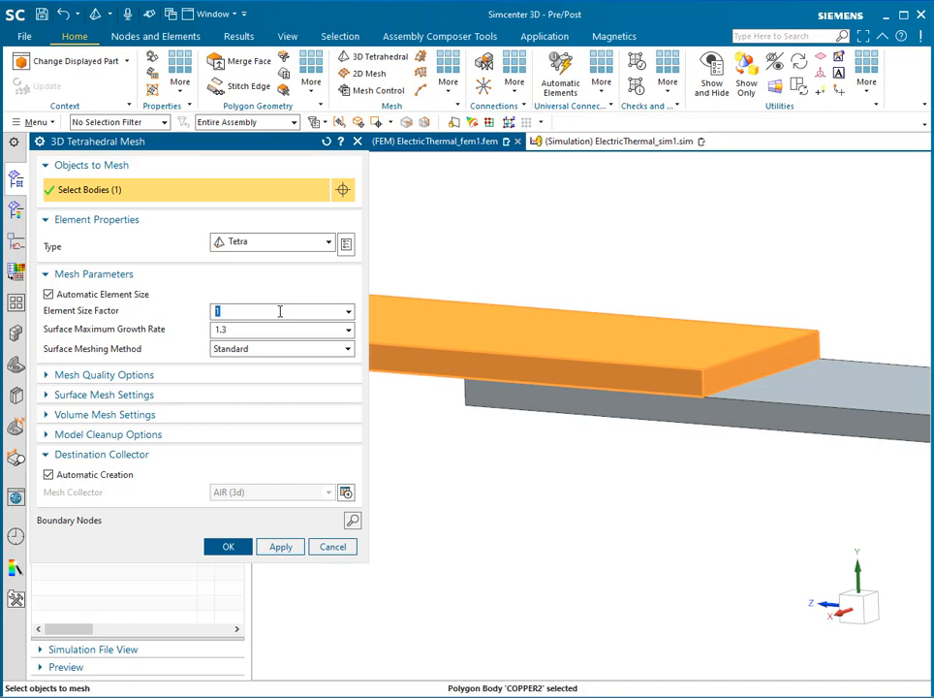
{"action": "type", "text": "MeshFac"}
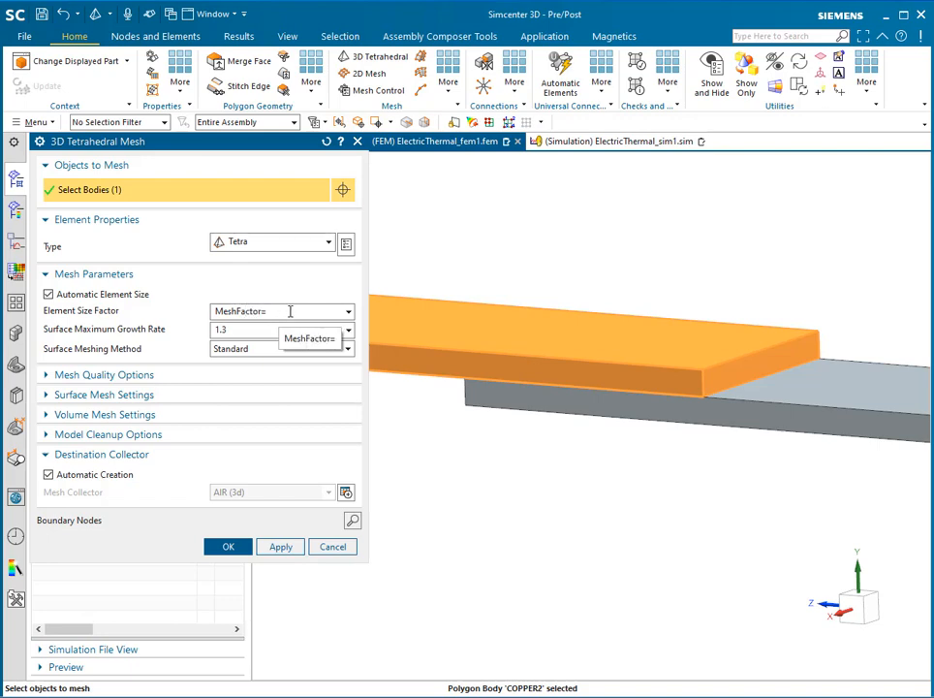
{"action": "type", "text": "tor=0.25"}
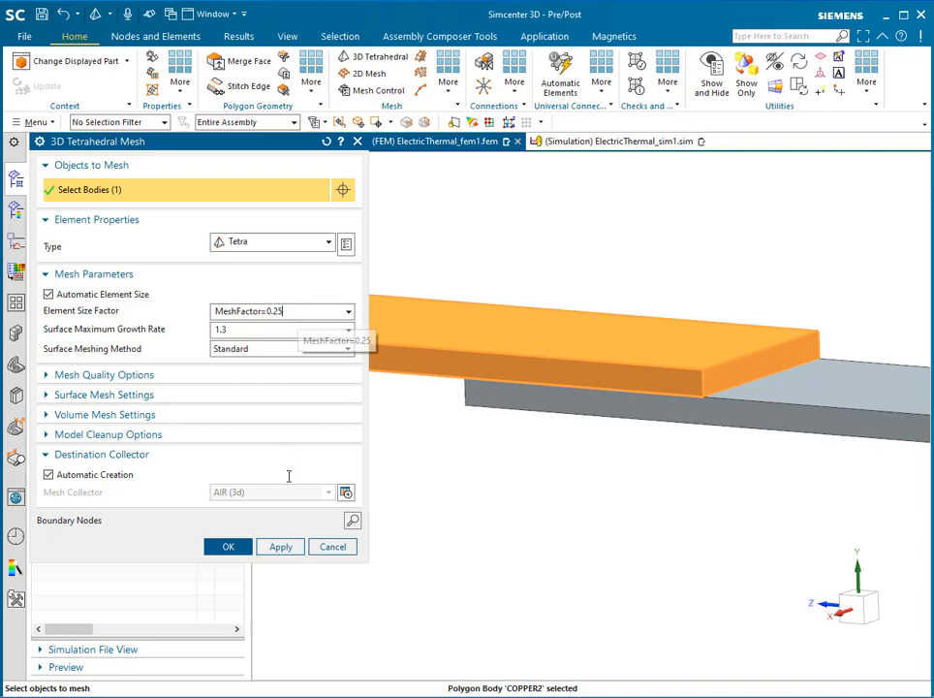
Generate the tetrahedral mesh on the COPPER2 body and mesh the COPPER1 body with the same MeshFactor element size factor
{"action": "left_click", "coordinate": [281, 547]}
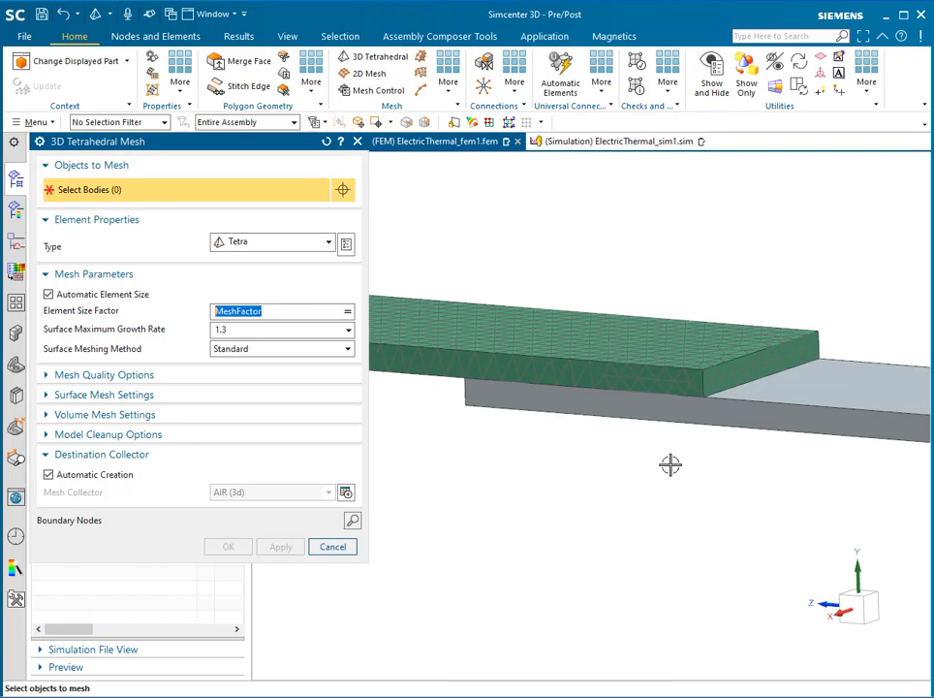
{"action": "middle_click_drag", "start_coordinate": [671, 465], "coordinate": [670, 443]}
{"action": "scroll", "coordinate": [578, 364], "scroll_direction": "up", "scroll_amount": 3}
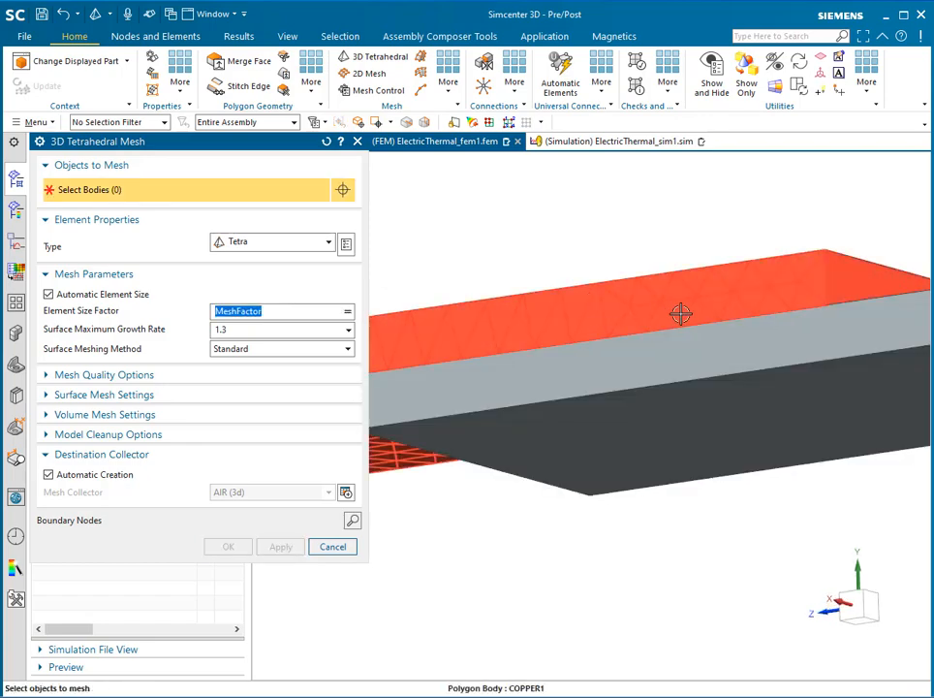
{"action": "scroll", "coordinate": [622, 303], "scroll_direction": "down", "scroll_amount": 2}
{"action": "scroll", "coordinate": [610, 387], "scroll_direction": "down", "scroll_amount": 2}
{"action": "scroll", "coordinate": [630, 200], "scroll_direction": "up", "scroll_amount": 2}
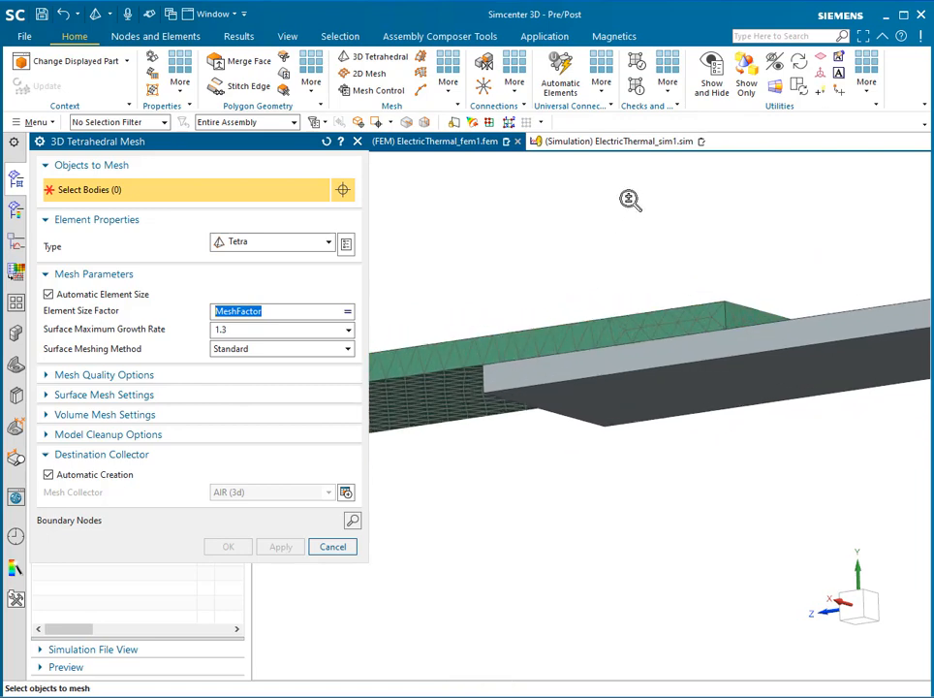
{"action": "left_click", "coordinate": [611, 392]}
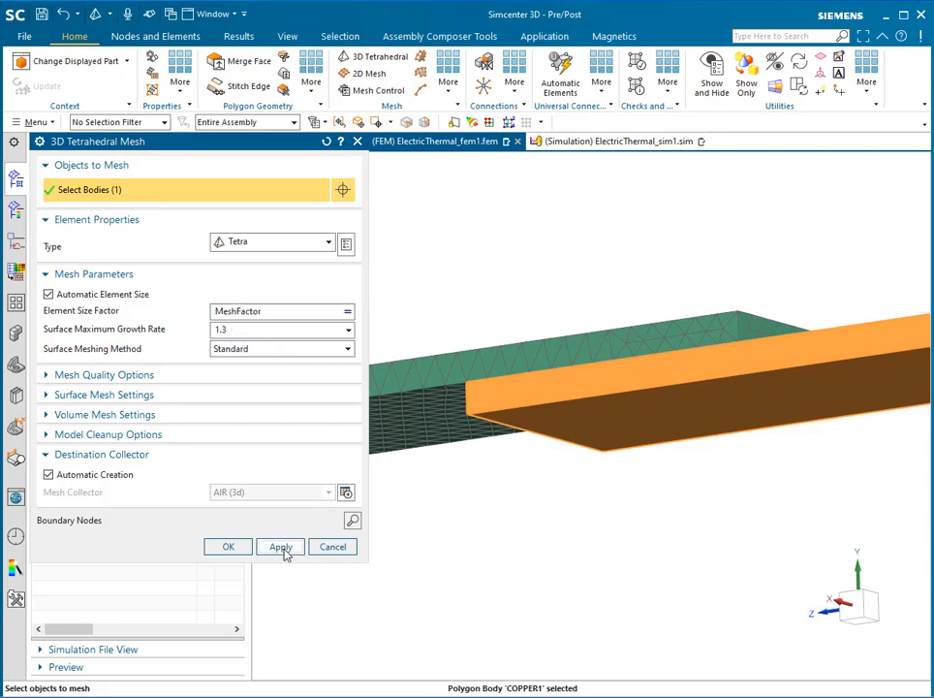
{"action": "left_click", "coordinate": [285, 552]}
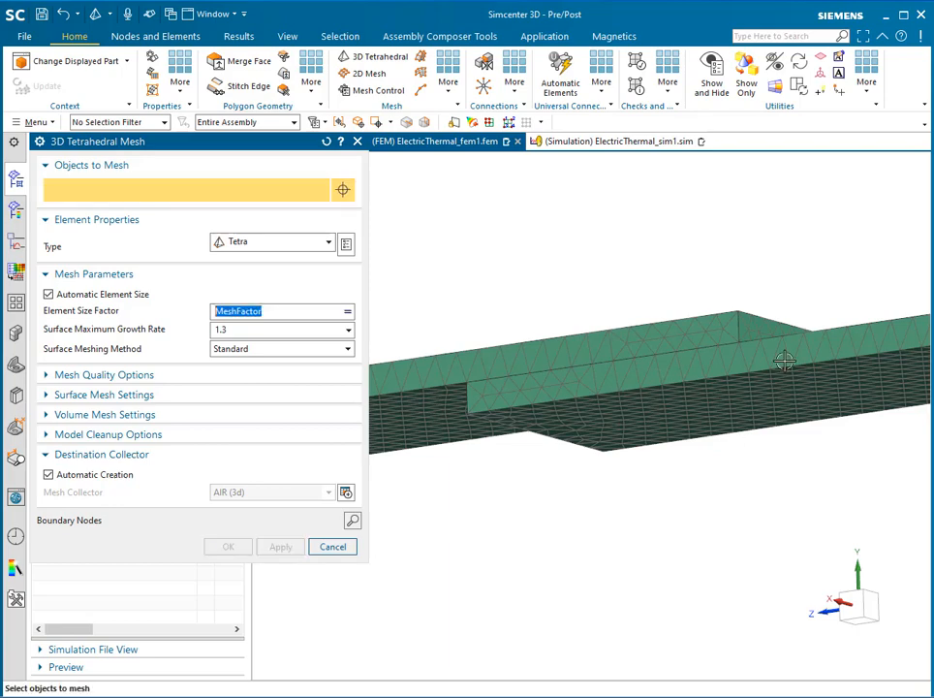
Show the AIR polygon body and mesh it with MeshFactor into the existing AIR (3d) collector, with automatic collector creation turned off
{"action": "middle_click_drag", "start_coordinate": [797, 332], "coordinate": [764, 409], "text": "ctrl"}
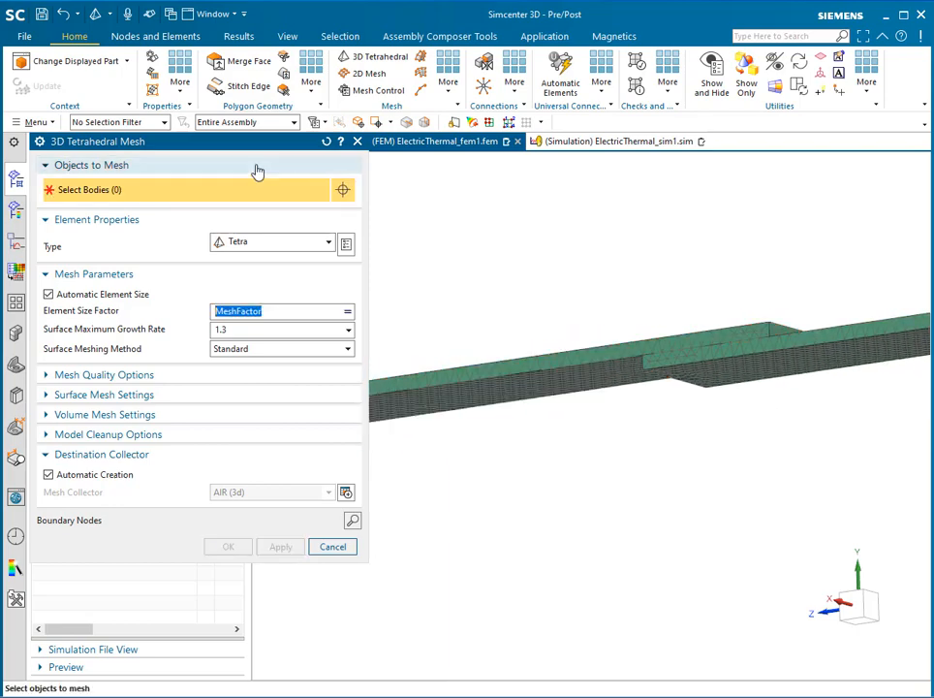
{"action": "left_click_drag", "start_coordinate": [221, 145], "coordinate": [376, 146]}
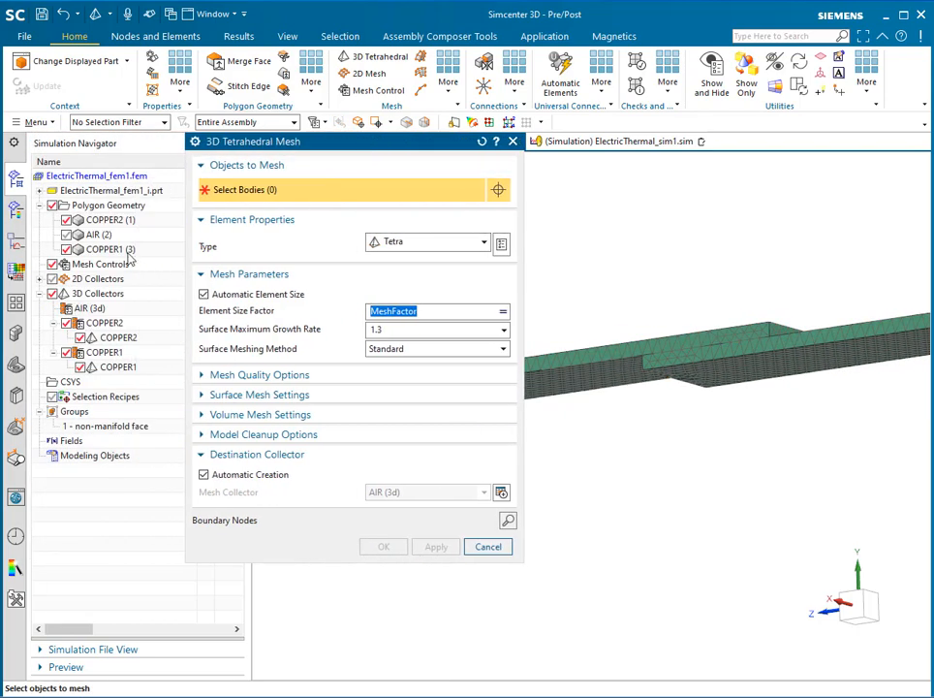
{"action": "left_click", "coordinate": [66, 236]}
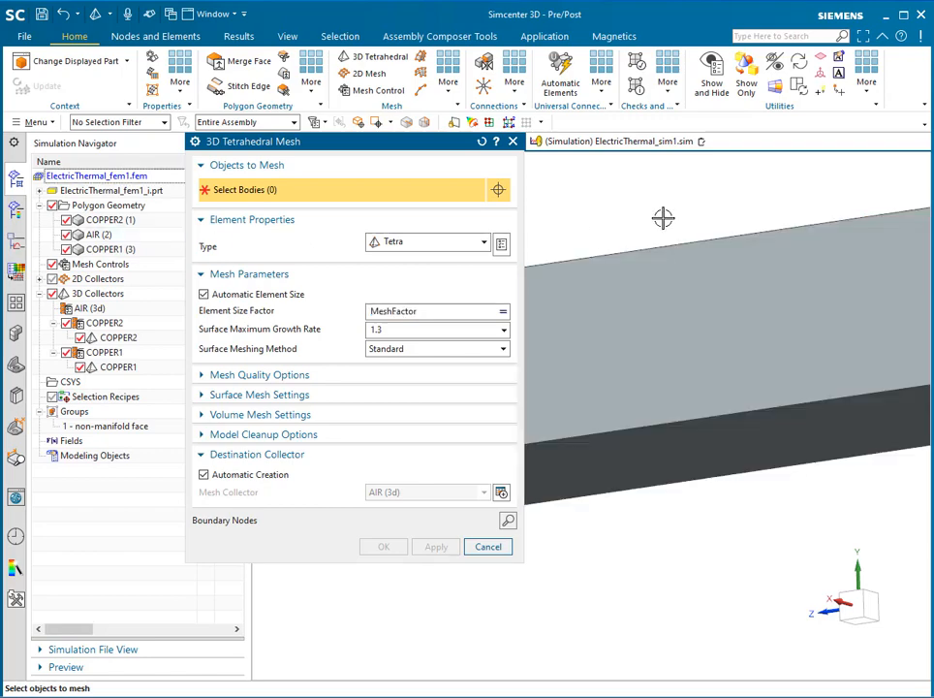
{"action": "left_click", "coordinate": [669, 291]}
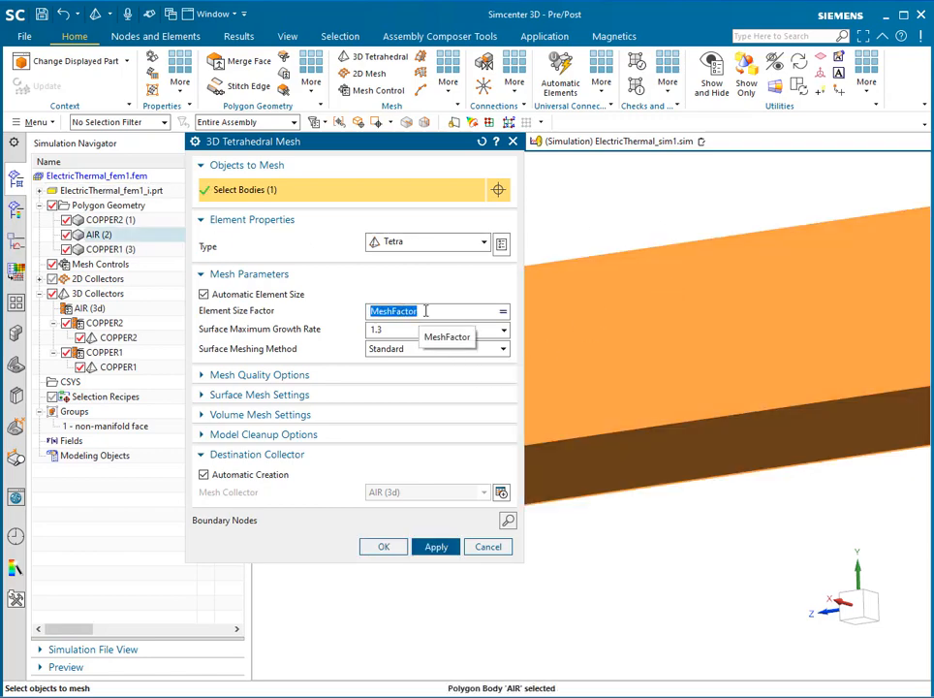
{"action": "left_click", "coordinate": [222, 476]}
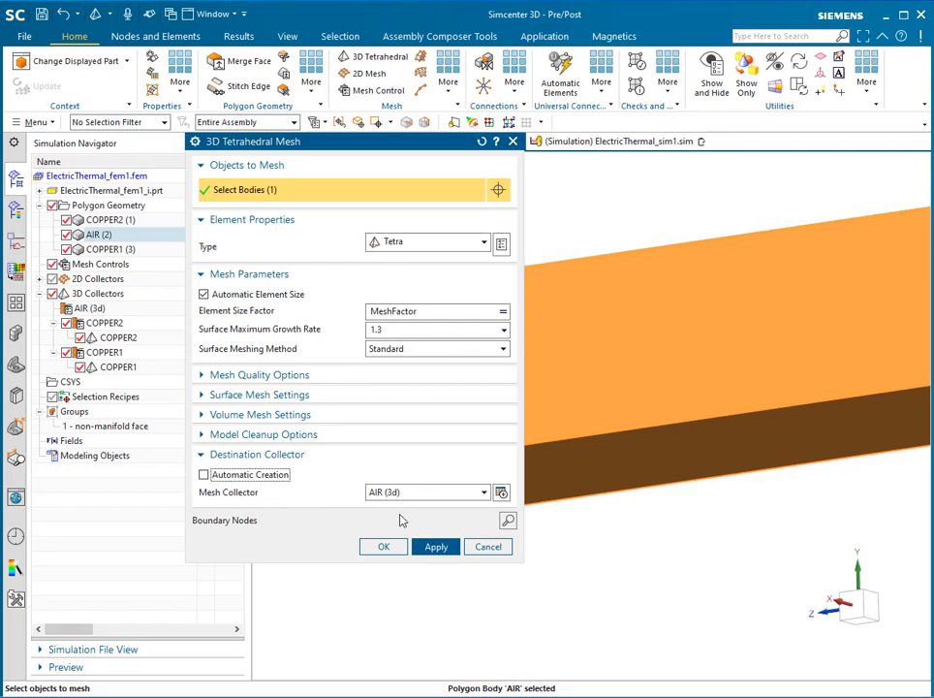
{"action": "left_click", "coordinate": [382, 547]}
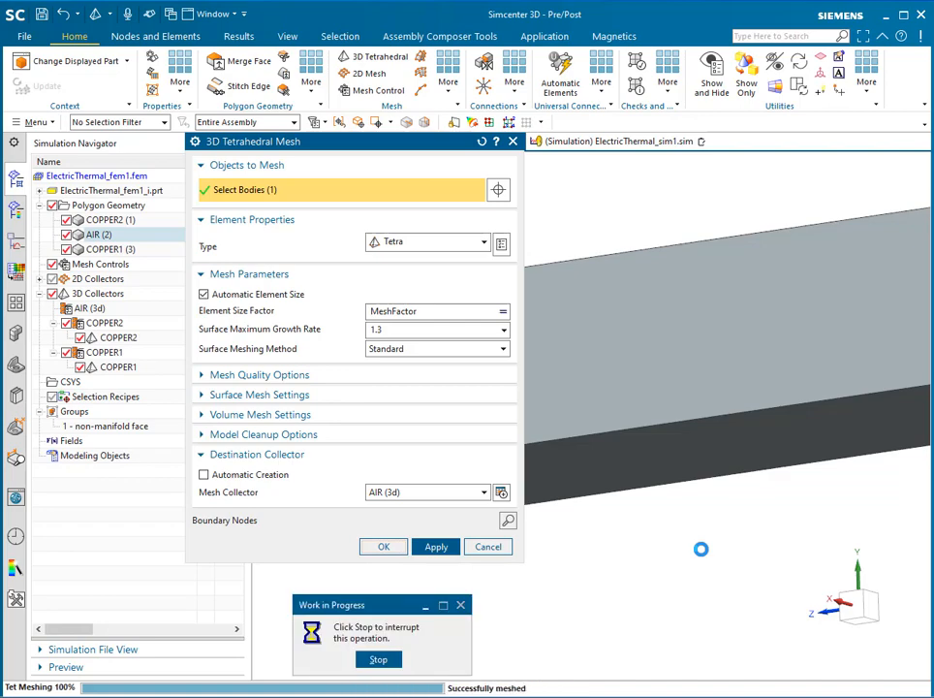
Inspect the AIR mesh around the copper end face, then hide the AIR (3d) collector and the AIR polygon body
{"action": "scroll", "coordinate": [565, 452], "scroll_direction": "down", "scroll_amount": 5}
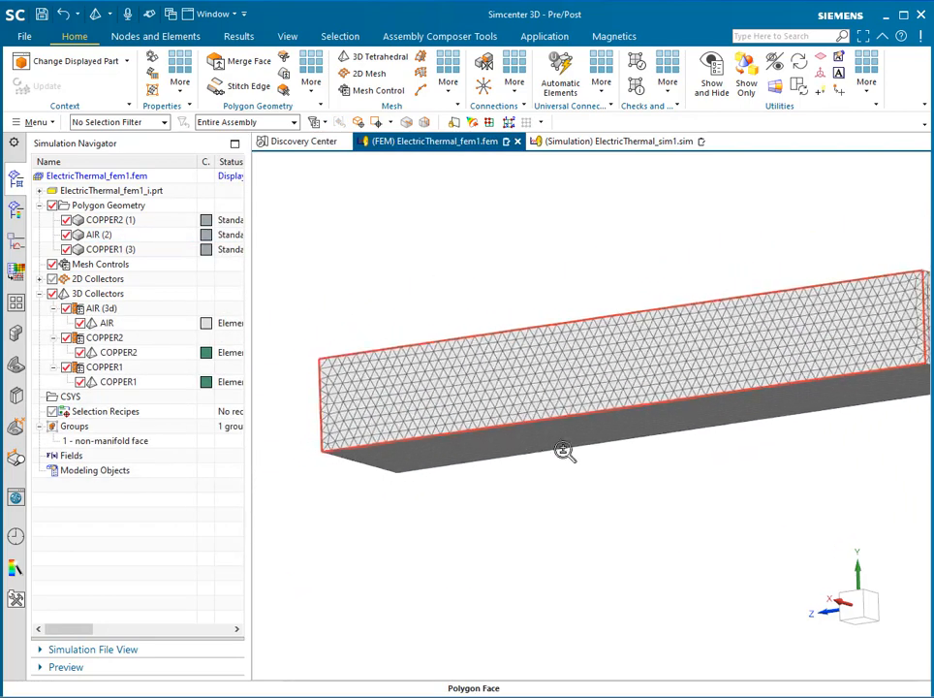
{"action": "middle_click_drag", "start_coordinate": [565, 452], "coordinate": [563, 497]}
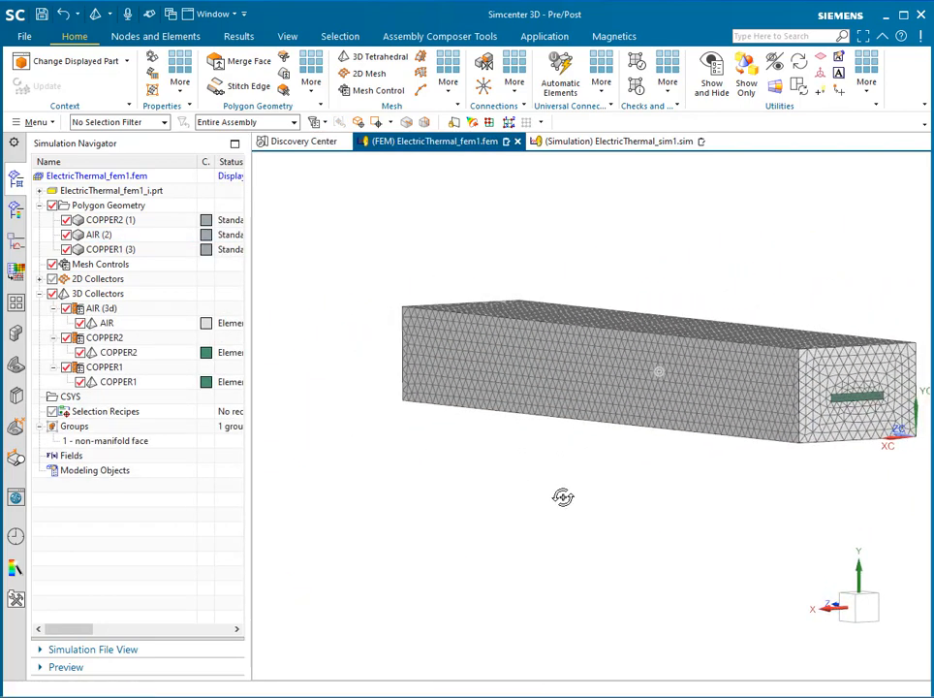
{"action": "scroll", "coordinate": [861, 353], "scroll_direction": "up", "scroll_amount": 6}
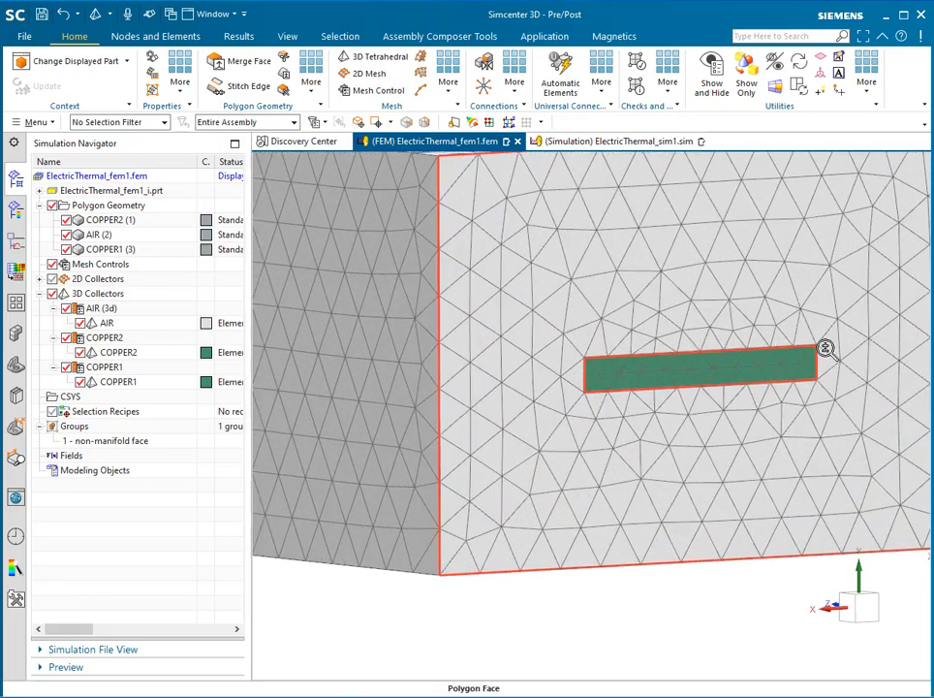
{"action": "scroll", "coordinate": [826, 348], "scroll_direction": "up", "scroll_amount": 3}
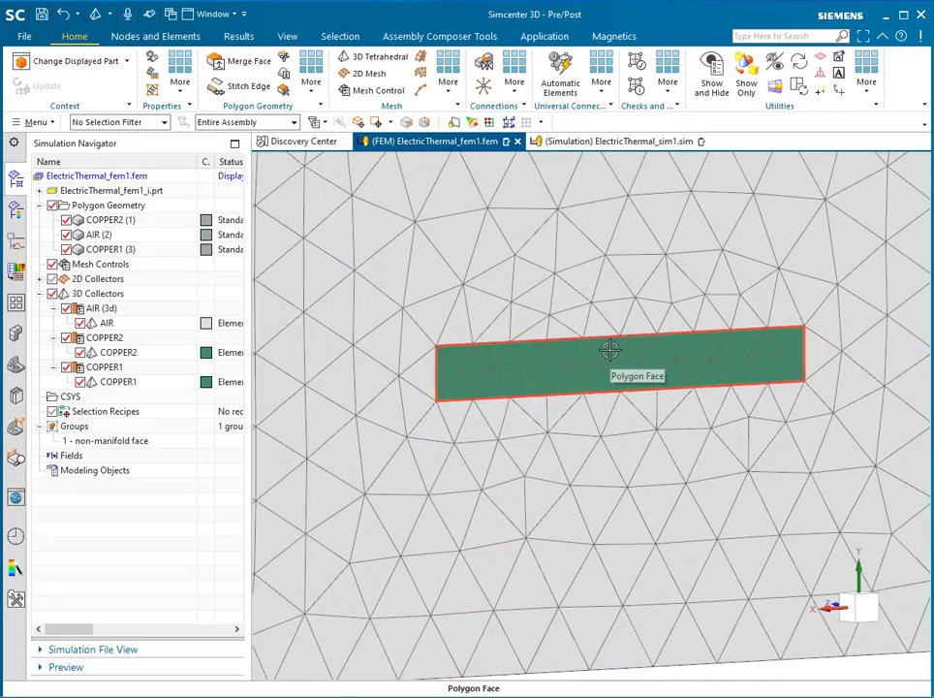
{"action": "middle_click_drag", "start_coordinate": [610, 351], "coordinate": [594, 329]}
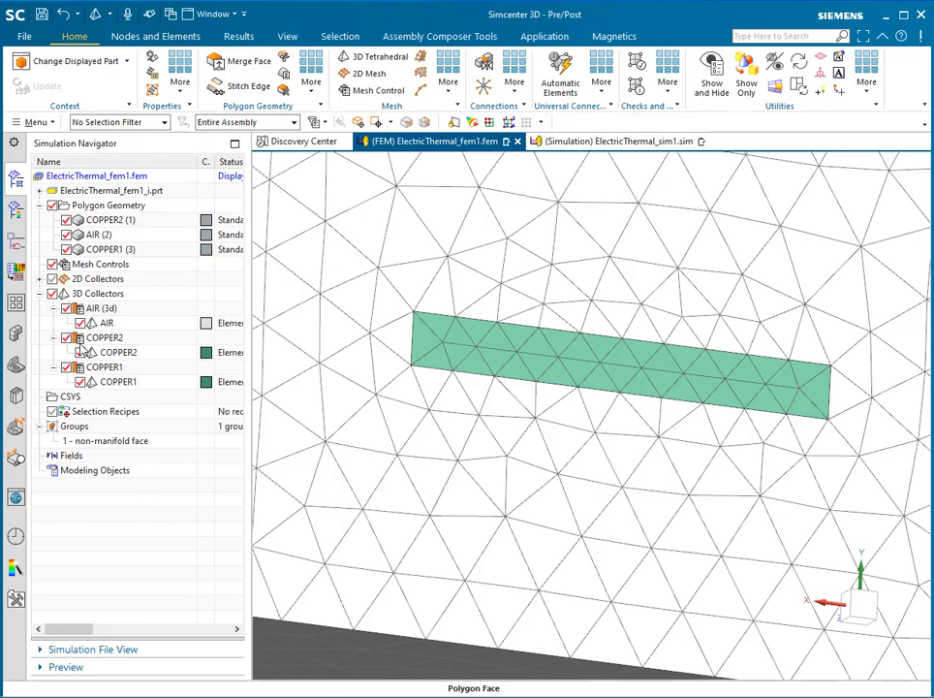
{"action": "left_click", "coordinate": [66, 308]}
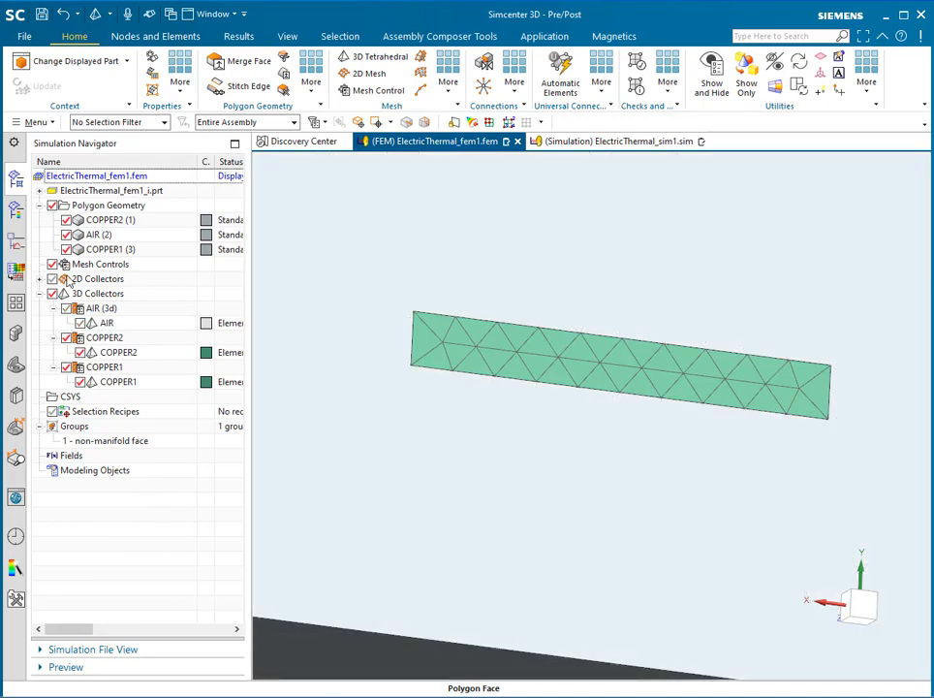
{"action": "left_click", "coordinate": [67, 234]}
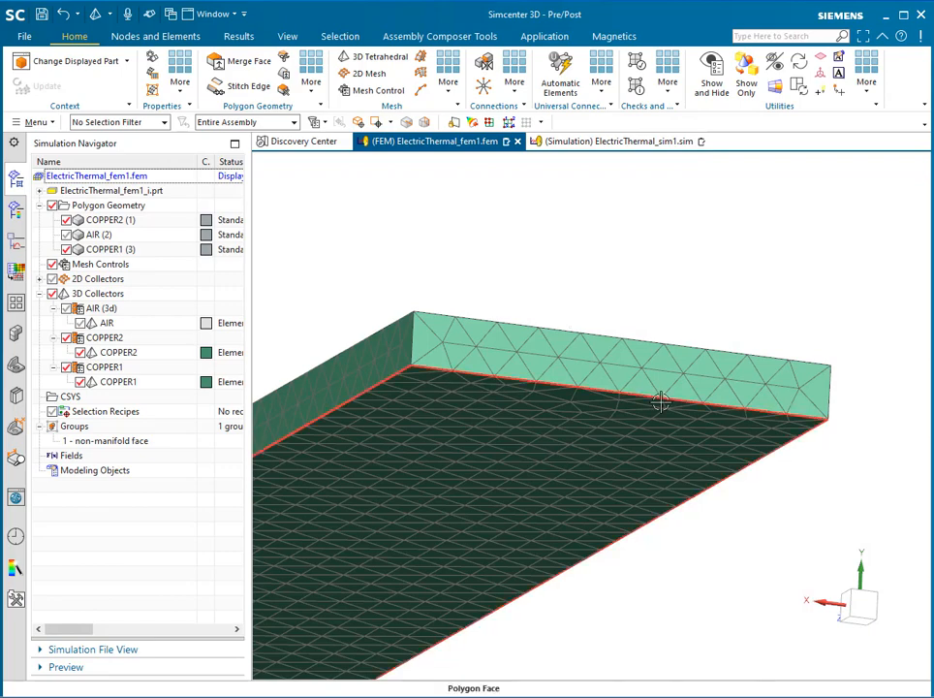
Examine the copper meshes at their overlap and highlight individual meshes, bodies and 3D collectors to check their correspondence
{"action": "scroll", "coordinate": [654, 498], "scroll_direction": "down", "scroll_amount": 5}
{"action": "middle_click_drag", "start_coordinate": [602, 606], "coordinate": [535, 454]}
{"action": "scroll", "coordinate": [440, 451], "scroll_direction": "up", "scroll_amount": 5}
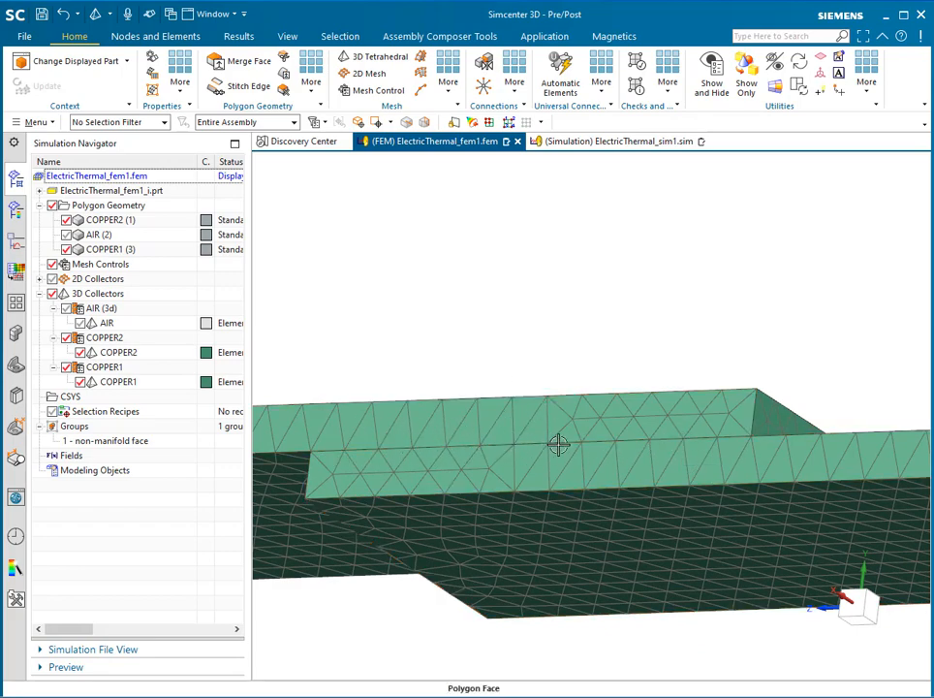
{"action": "middle_click_drag", "start_coordinate": [570, 353], "coordinate": [547, 504], "text": "ctrl"}
{"action": "middle_click_drag", "start_coordinate": [534, 450], "coordinate": [503, 520]}
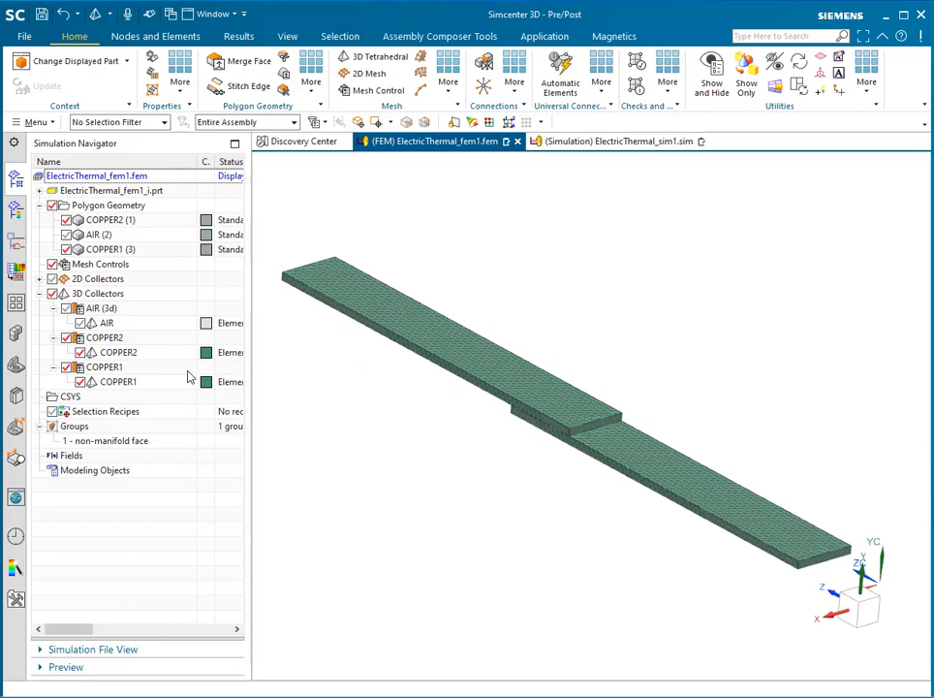
{"action": "left_click", "coordinate": [123, 323]}
{"action": "left_click", "coordinate": [133, 353]}
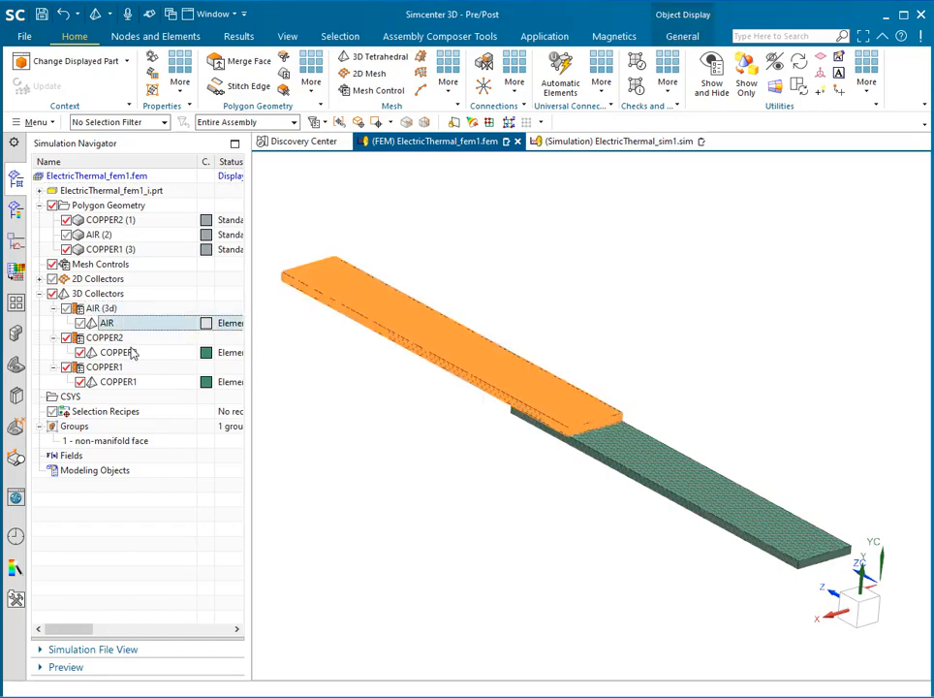
{"action": "key", "text": "Escape"}
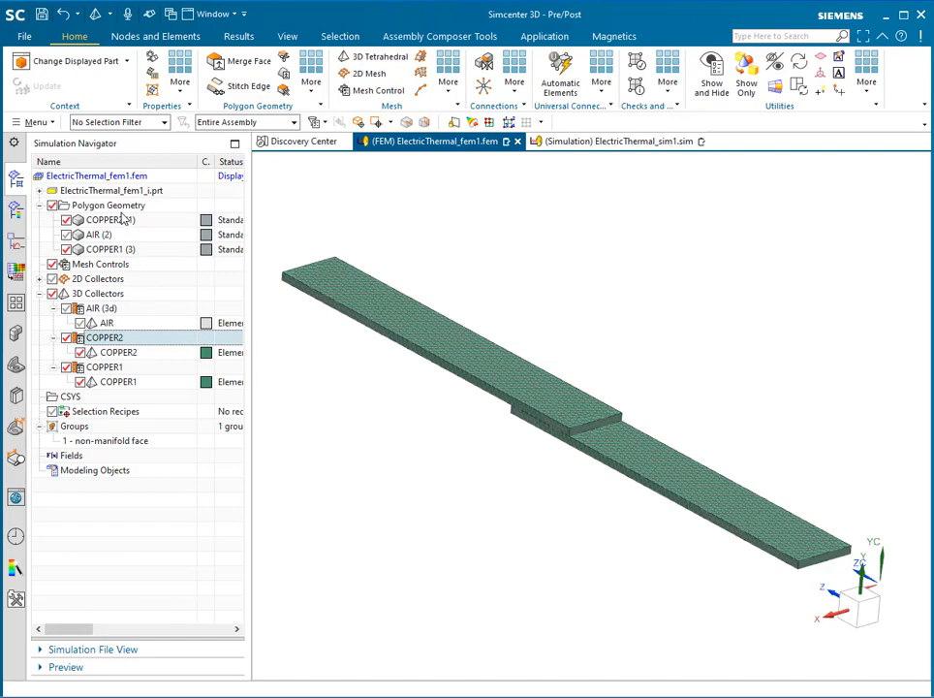
{"action": "left_click", "coordinate": [106, 250]}
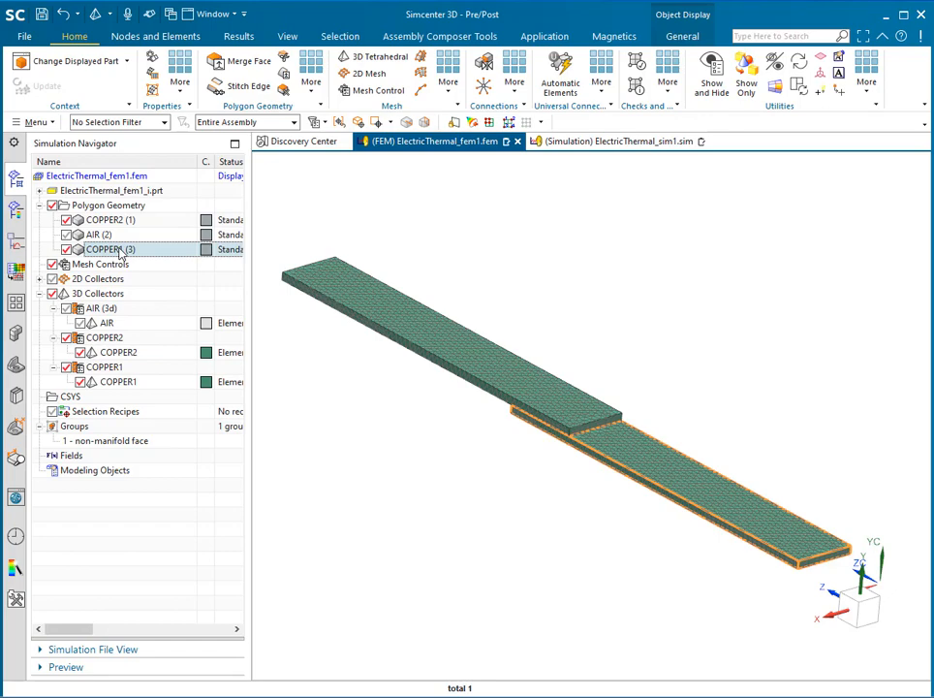
{"action": "left_click", "coordinate": [106, 308]}
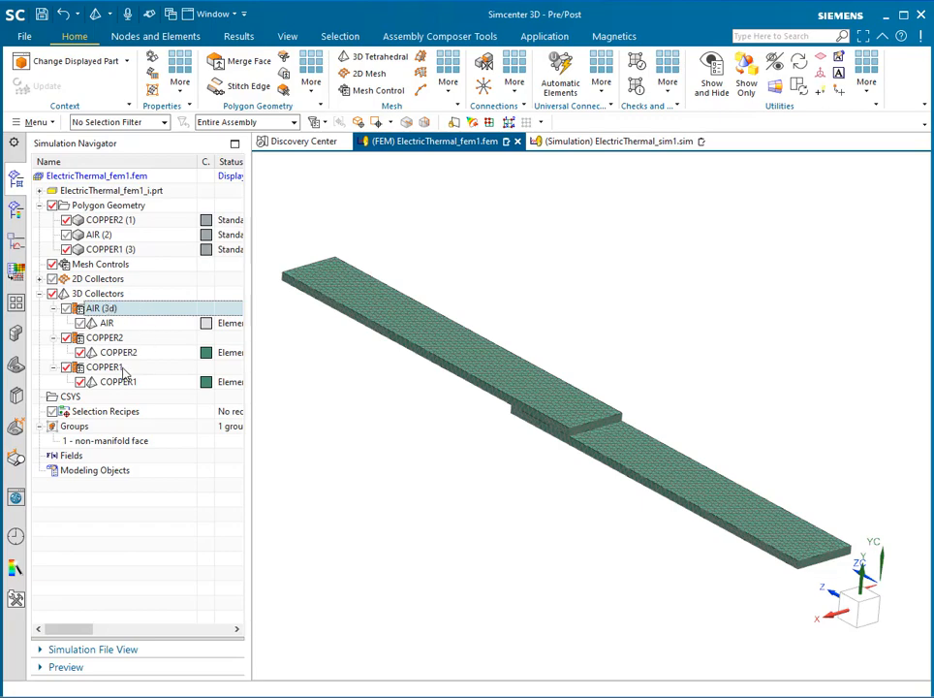
Assign the material Copper: 5.77e7 Siemens/meter to the solid physical property of the COPPER2 mesh collector
{"action": "double_click", "coordinate": [125, 338]}
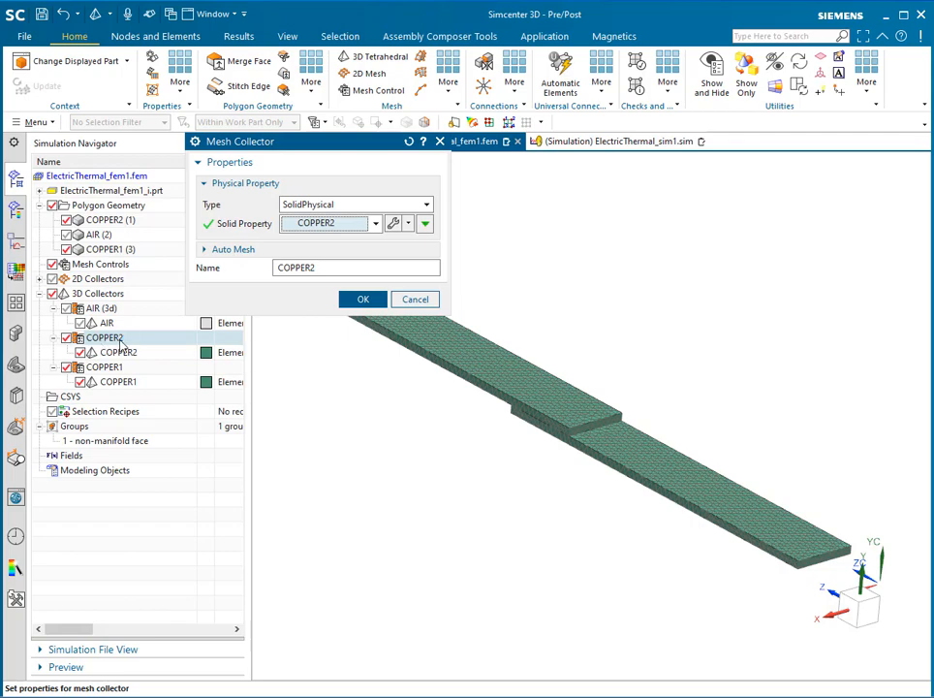
{"action": "left_click", "coordinate": [393, 226]}
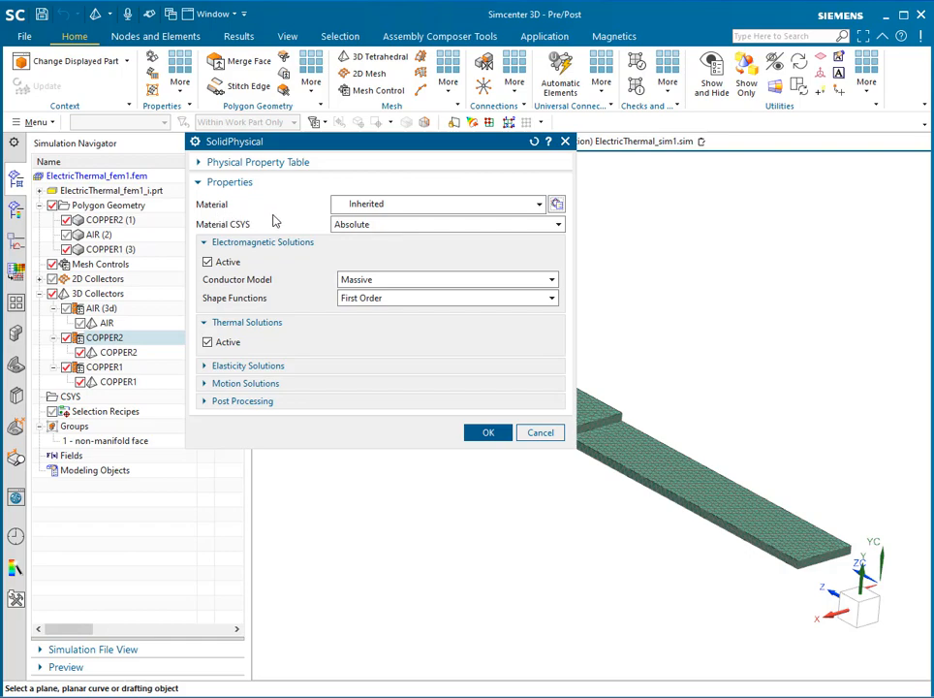
{"action": "left_click", "coordinate": [412, 209]}
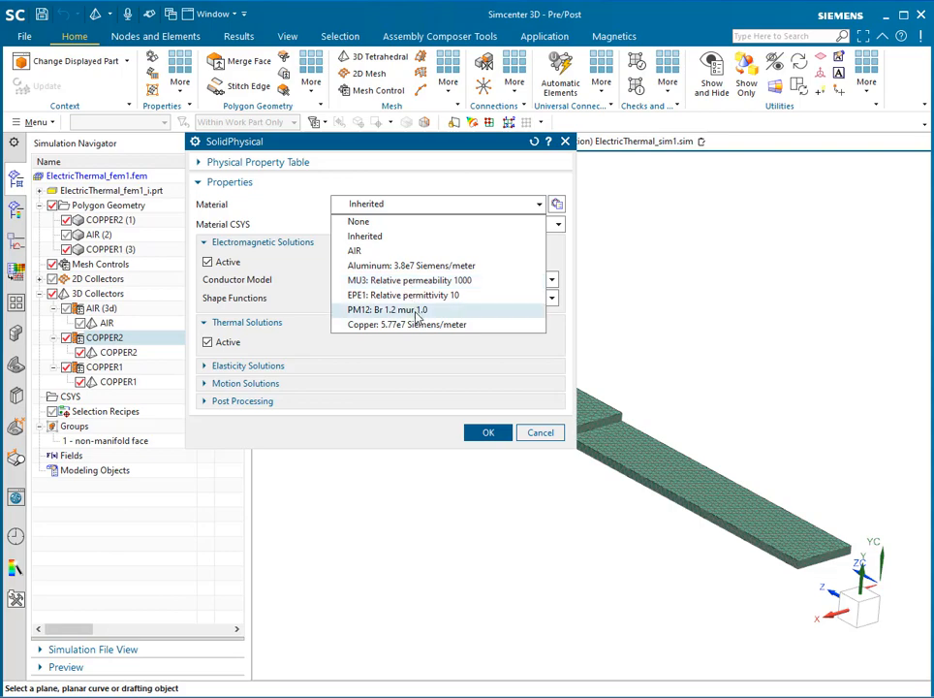
{"action": "left_click", "coordinate": [557, 205]}
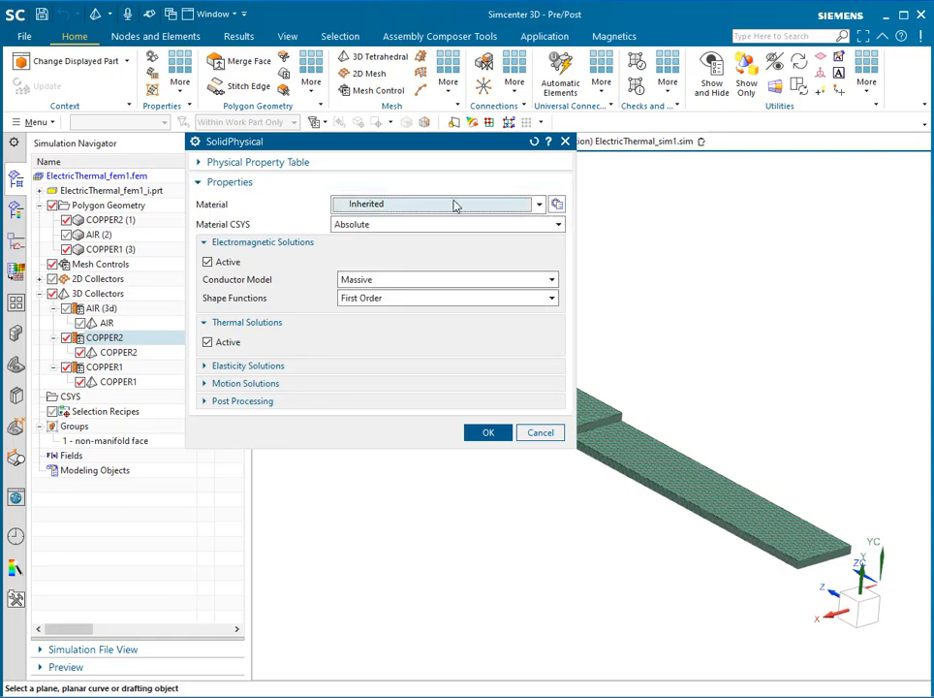
{"action": "left_click", "coordinate": [398, 209]}
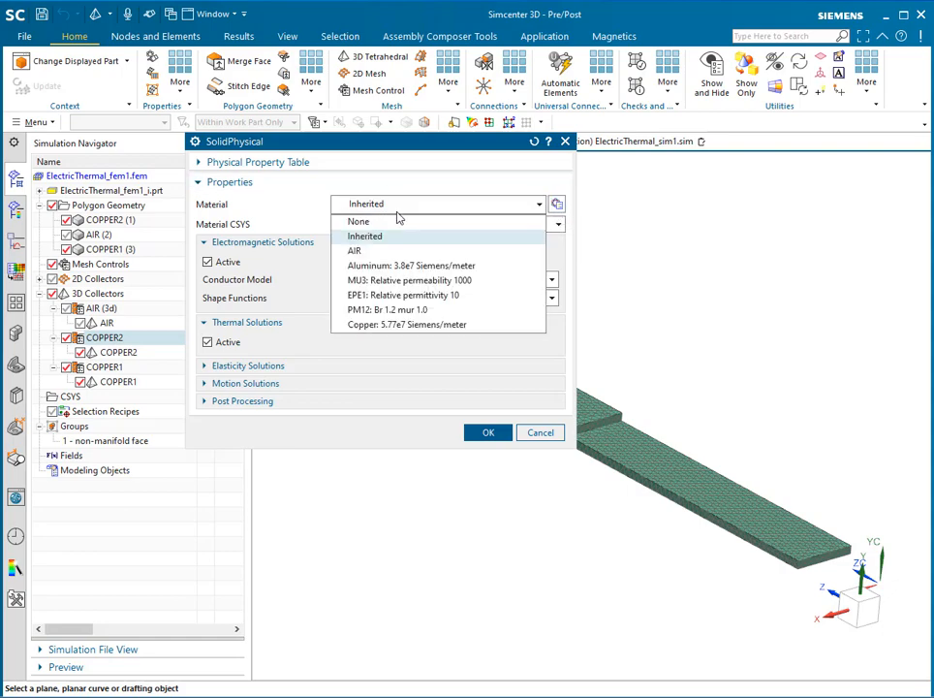
{"action": "left_click", "coordinate": [363, 324]}
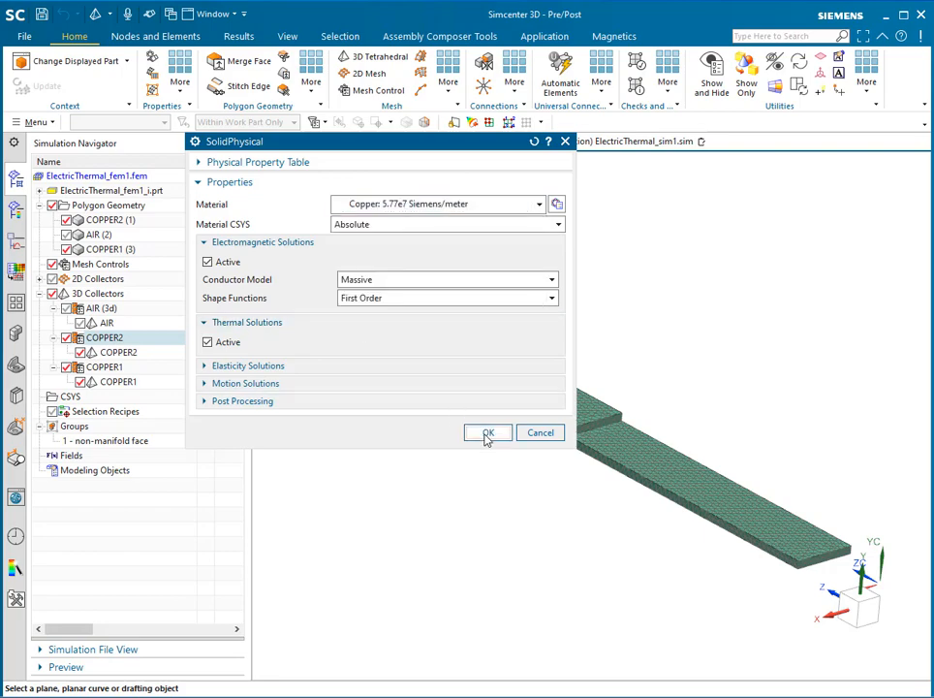
{"action": "left_click", "coordinate": [484, 433]}
{"action": "left_click", "coordinate": [359, 300]}
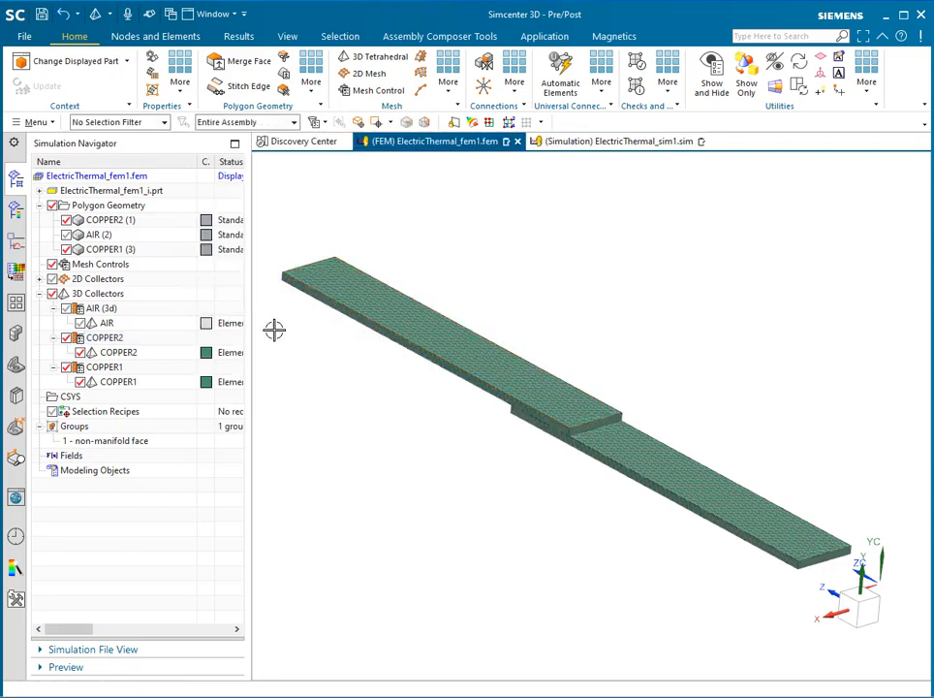
Assign the material Copper: 5.77e7 Siemens/meter to the solid physical property of the COPPER1 mesh collector
{"action": "double_click", "coordinate": [139, 373]}
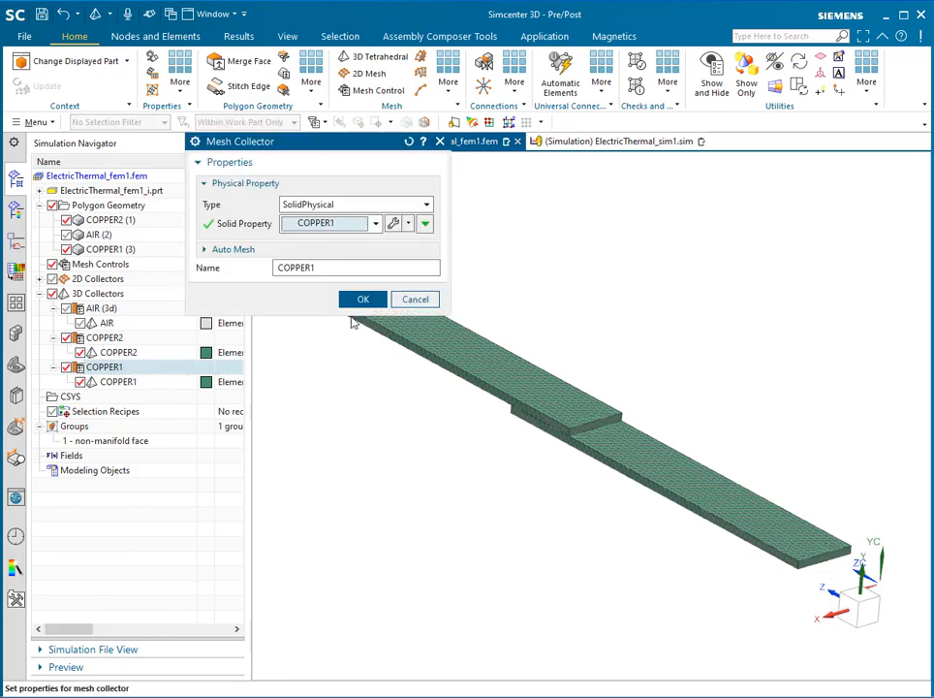
{"action": "left_click", "coordinate": [389, 221]}
{"action": "left_click", "coordinate": [370, 204]}
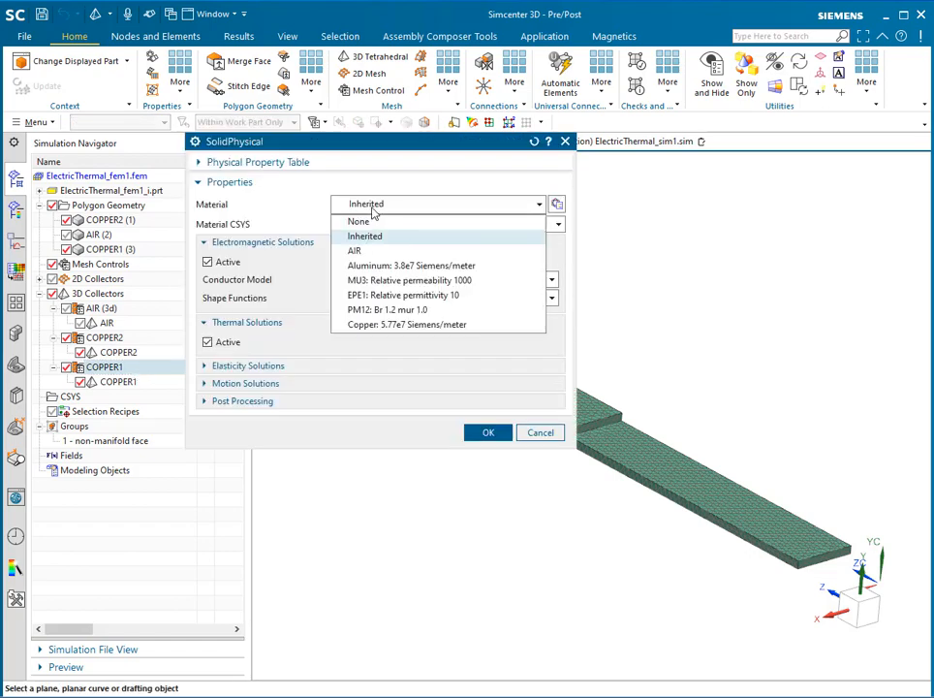
{"action": "left_click", "coordinate": [384, 326]}
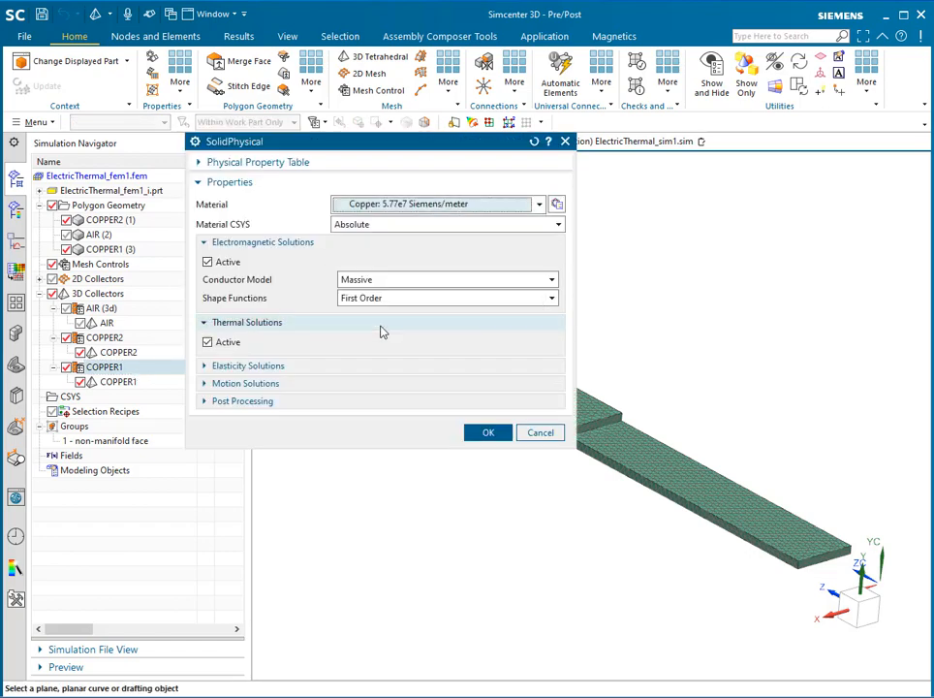
{"action": "left_click", "coordinate": [487, 434]}
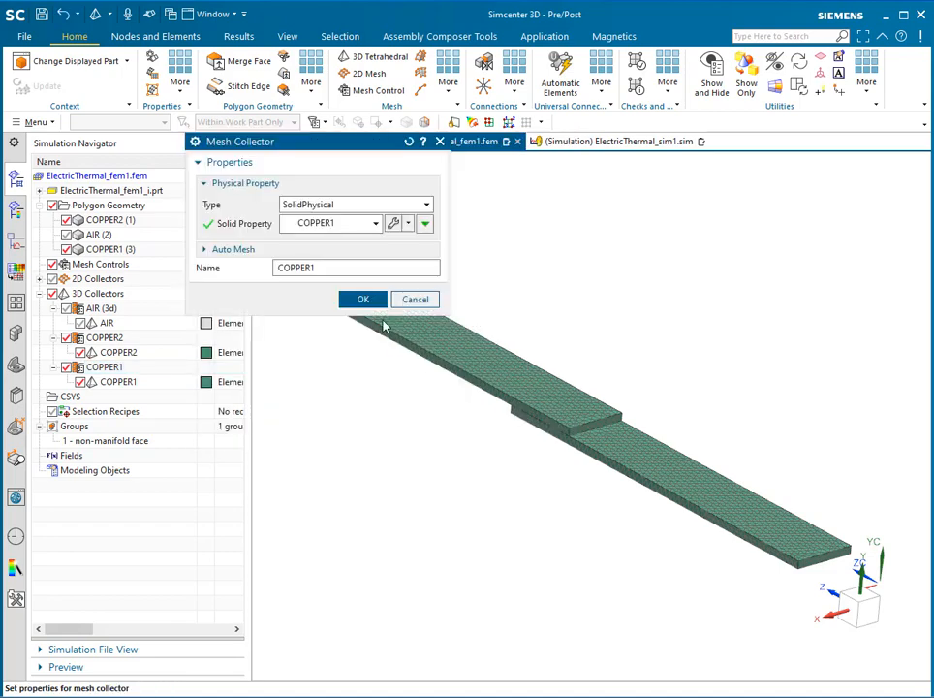
{"action": "left_click", "coordinate": [362, 301]}
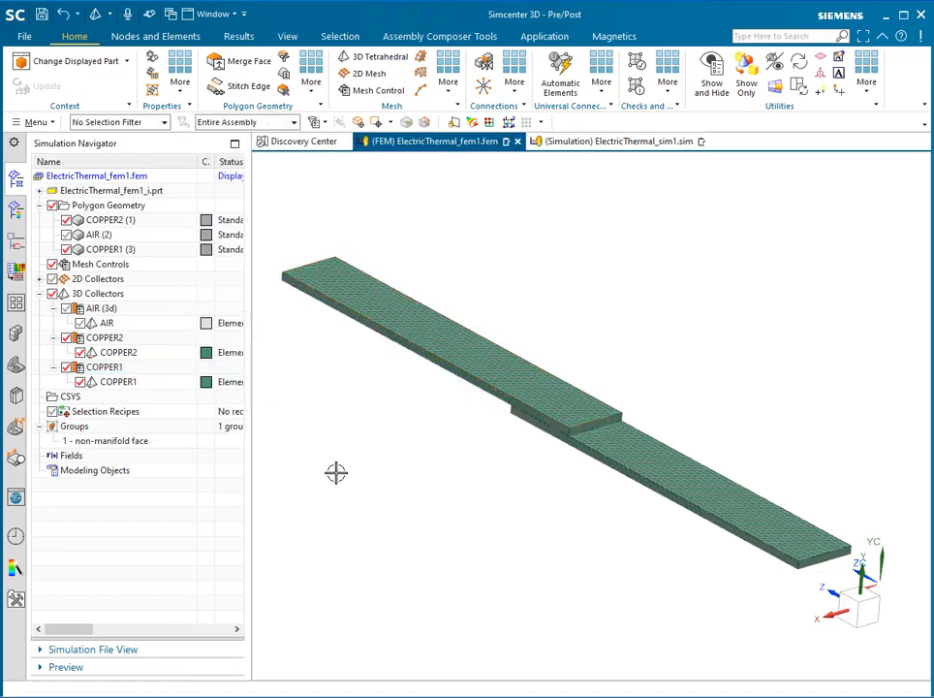
Display the simulation ElectricThermal_sim1.sim from the FEM and hide its 3D collectors
{"action": "right_click", "coordinate": [172, 178]}
{"action": "mouse_move", "coordinate": [279, 276]}
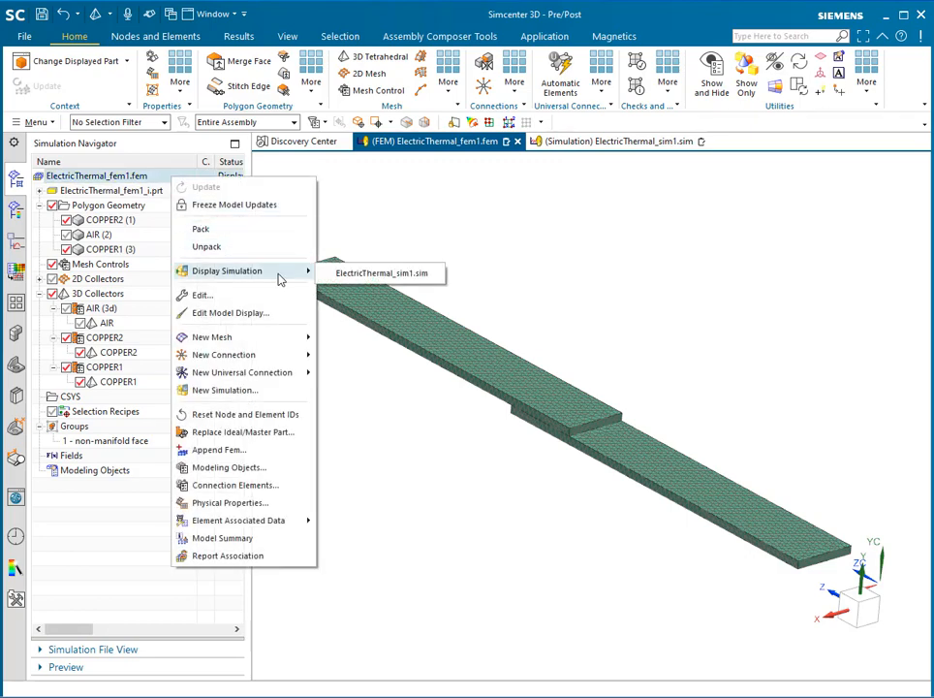
{"action": "left_click", "coordinate": [391, 278]}
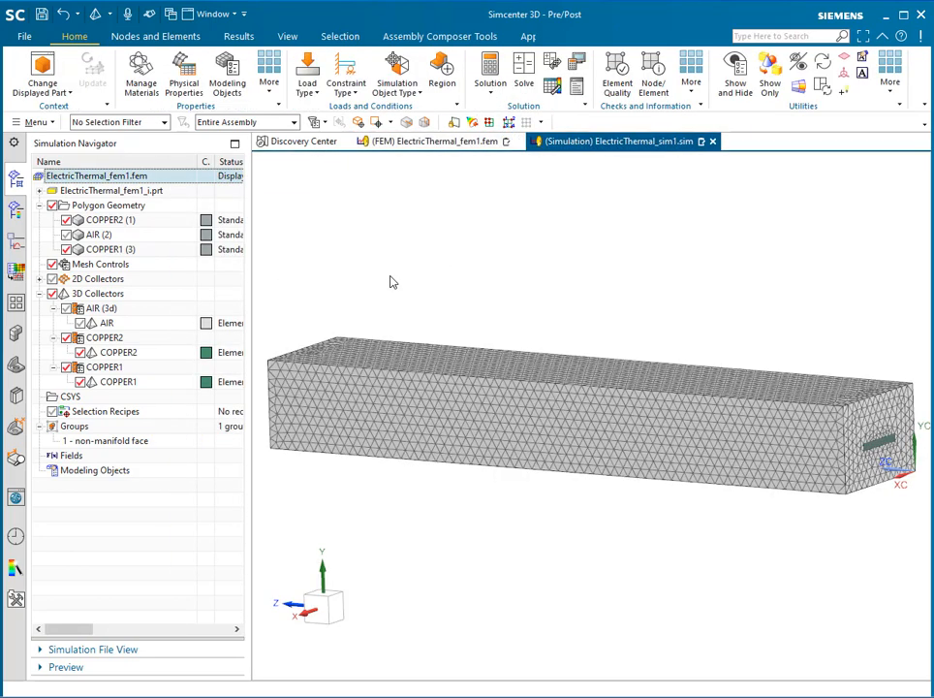
{"action": "middle_click_drag", "start_coordinate": [478, 296], "coordinate": [500, 335]}
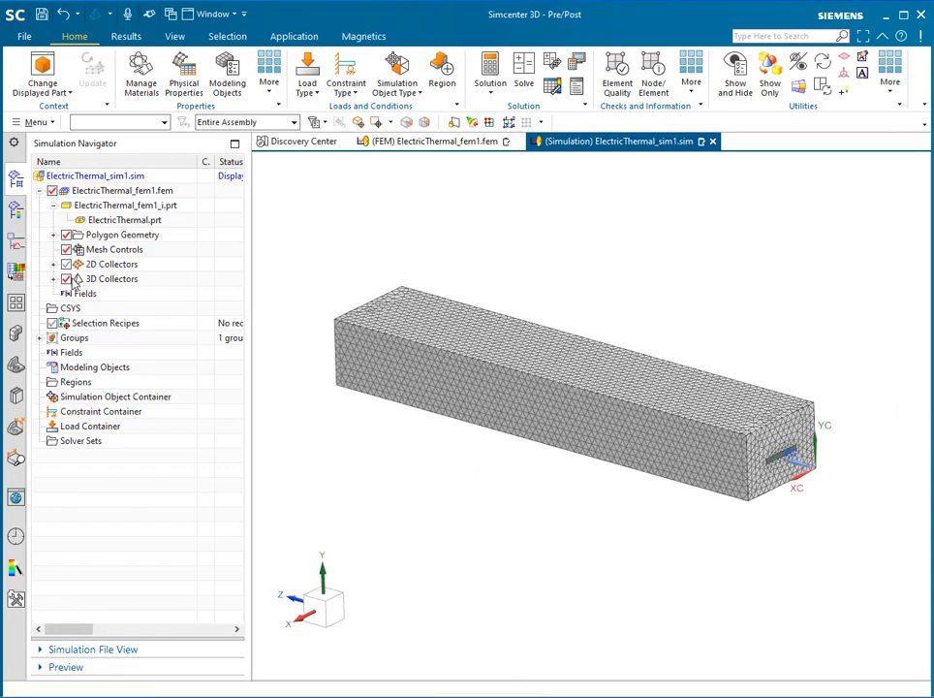
{"action": "left_click", "coordinate": [66, 279]}
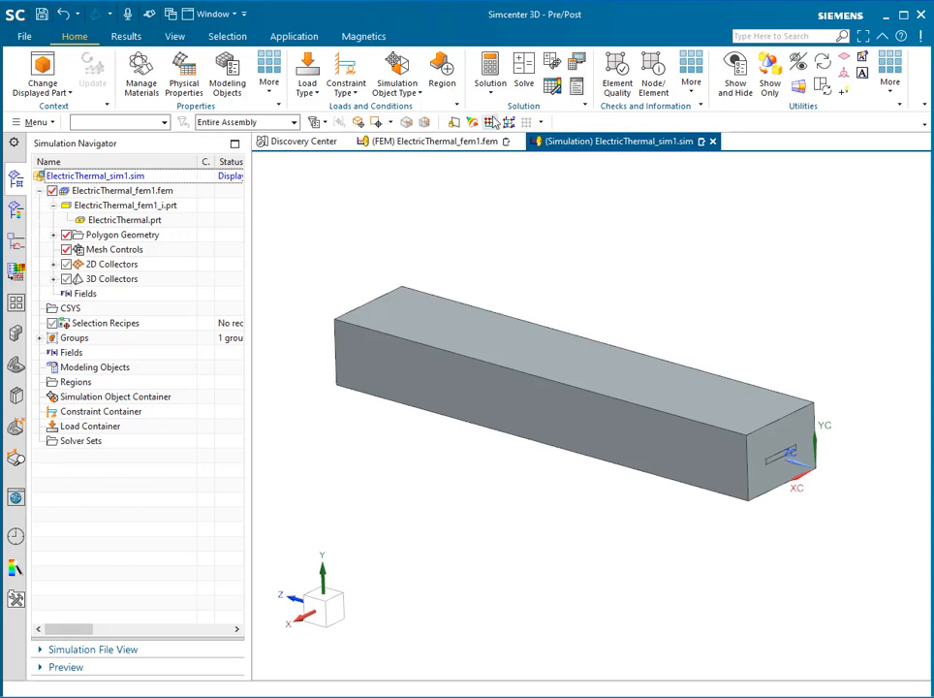
Create a MAGNETICS 3D Electromagnetics solution named MagneticsAC with the solution type Magnetodynamic Frequency
{"action": "left_click", "coordinate": [491, 73]}
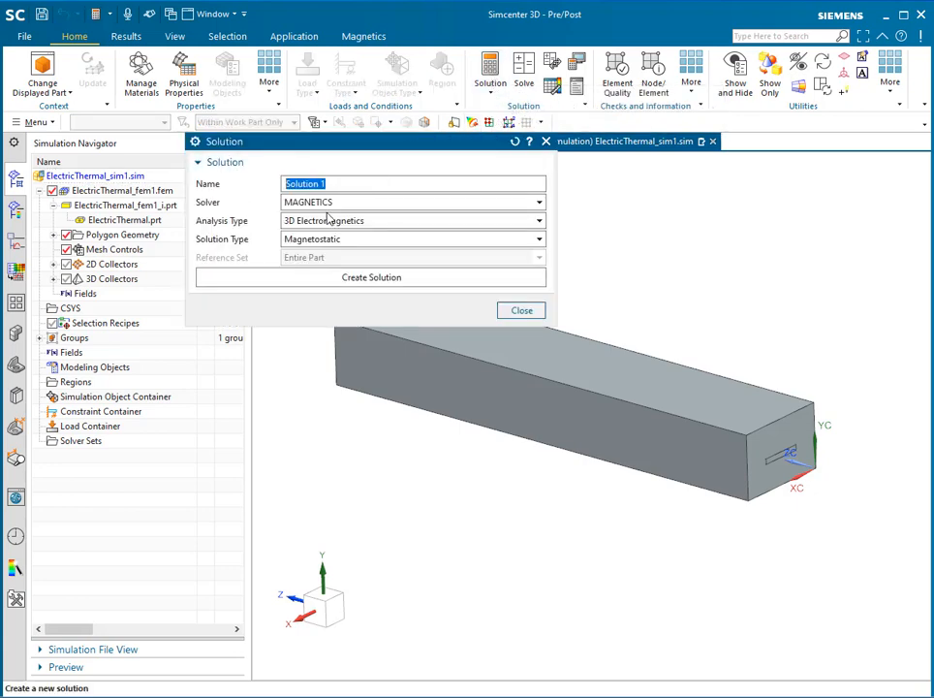
{"action": "type", "text": "MagneticsDC"}
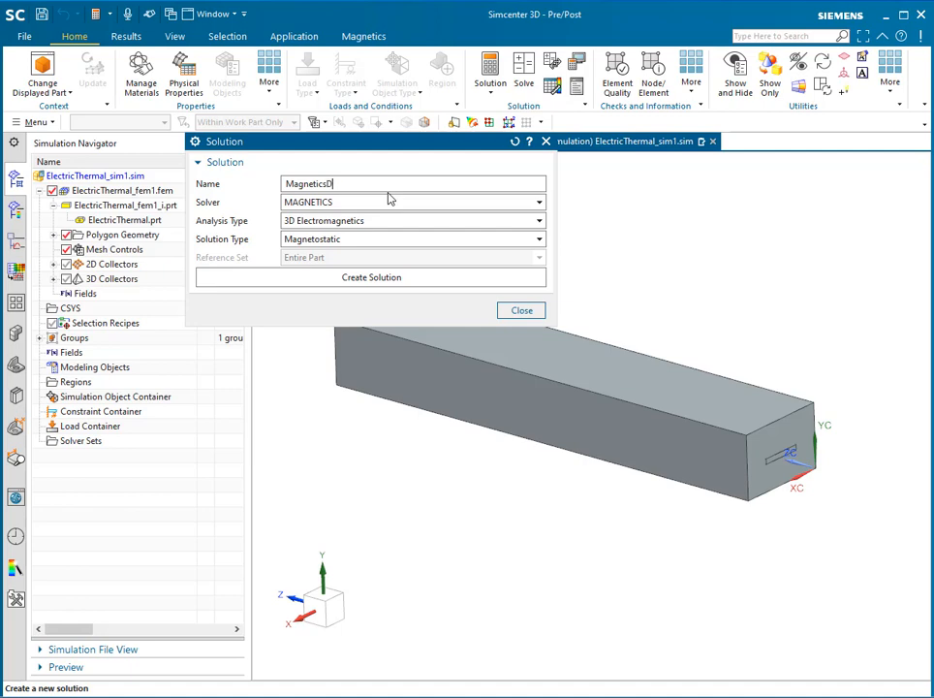
{"action": "key", "text": "BackSpace"}
{"action": "key", "text": "BackSpace"}
{"action": "type", "text": "AC"}
{"action": "left_click", "coordinate": [349, 241]}
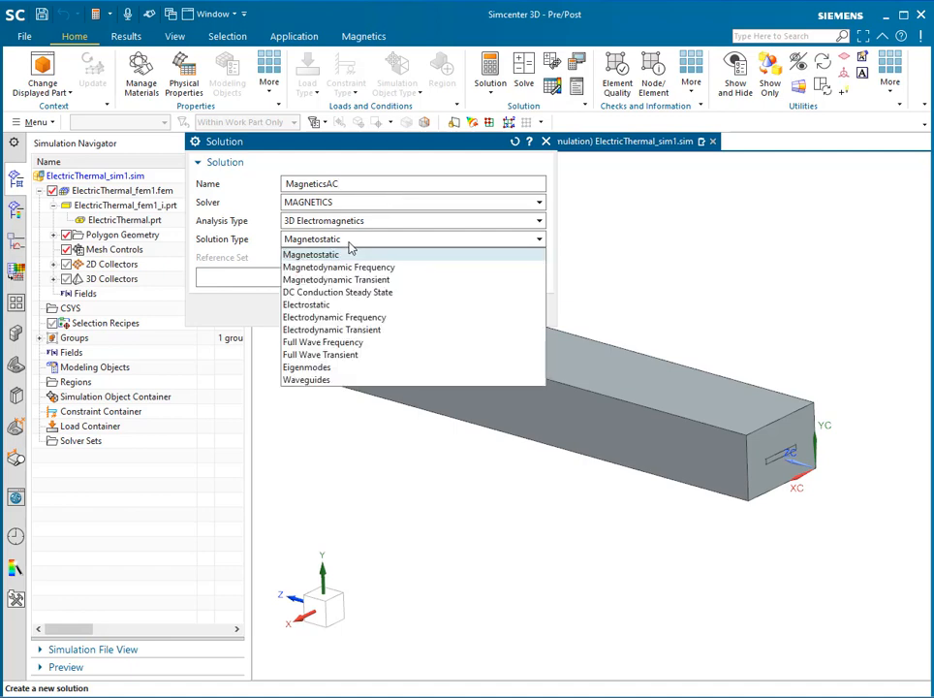
{"action": "left_click", "coordinate": [403, 274]}
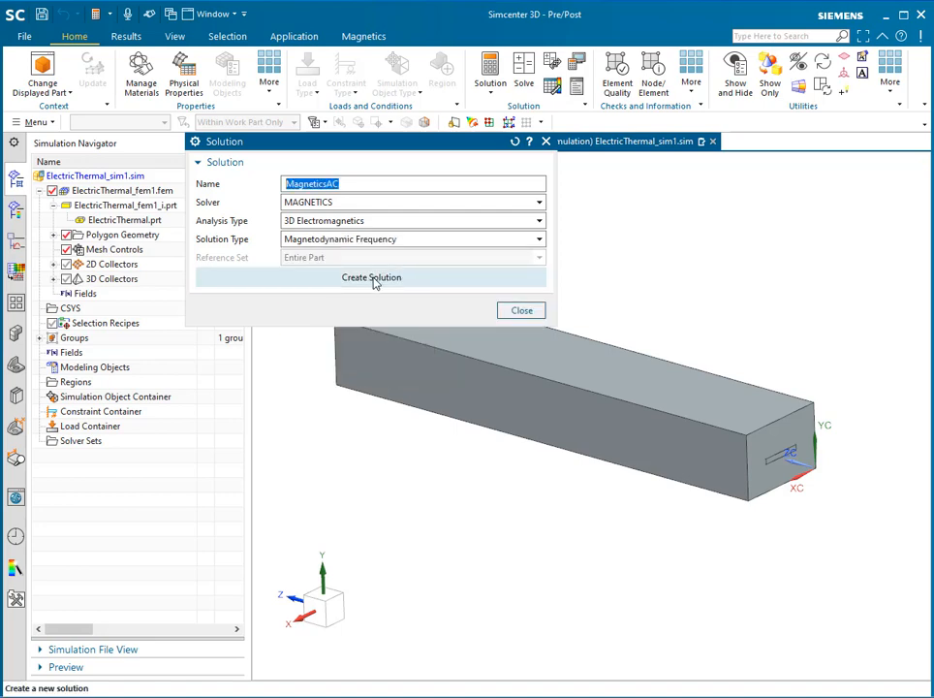
{"action": "left_click", "coordinate": [373, 278]}
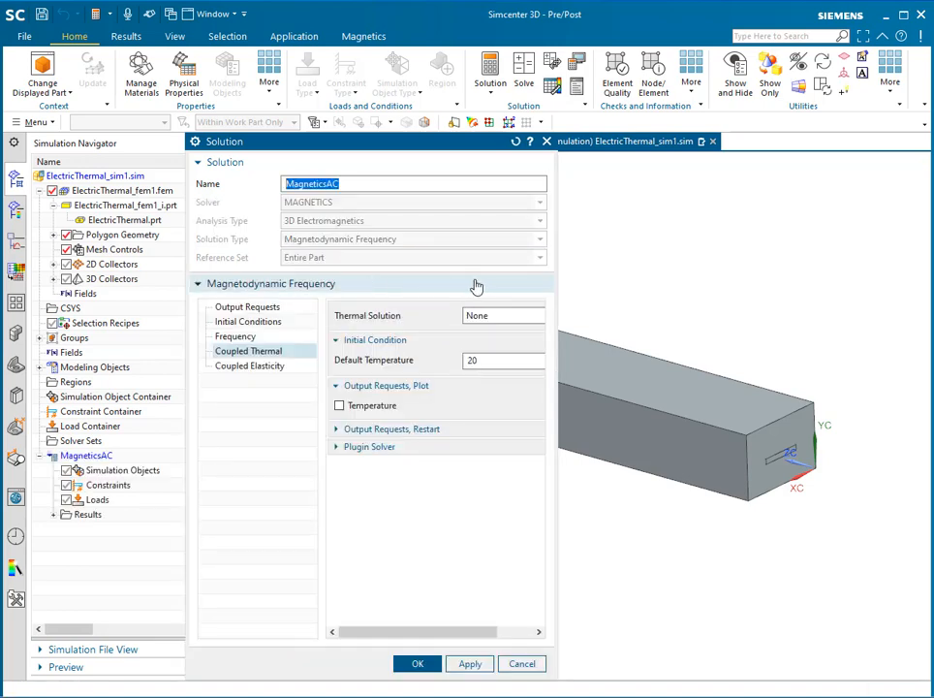
Enable the plot outputs Eddy Current Losses Density and Electric Potential (phi-Pot) and the table output Eddy Current Losses for MagneticsAC
{"action": "left_click", "coordinate": [265, 308]}
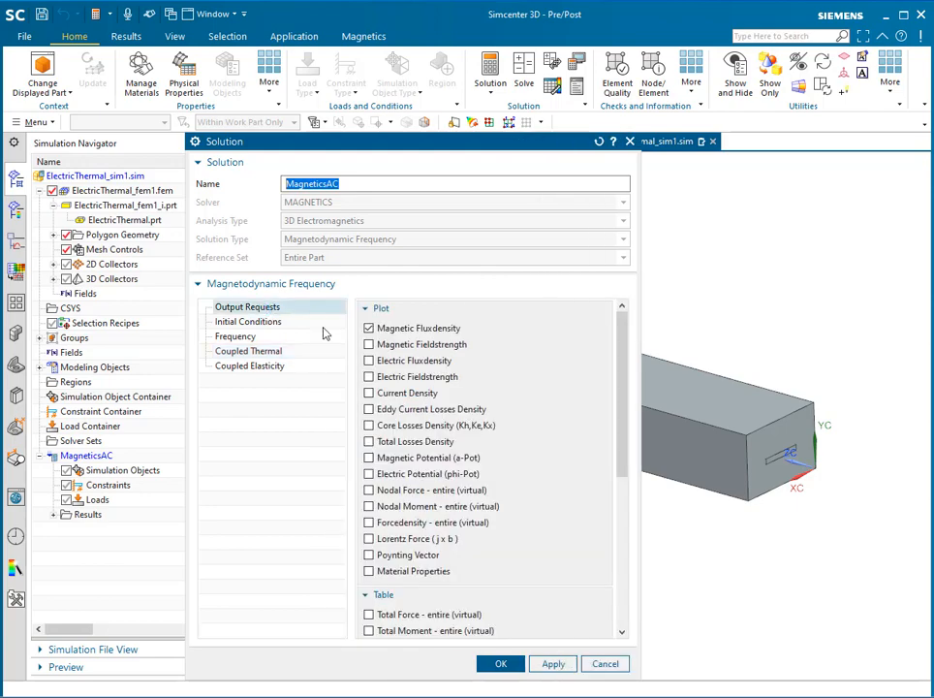
{"action": "left_click_drag", "start_coordinate": [641, 328], "coordinate": [701, 329]}
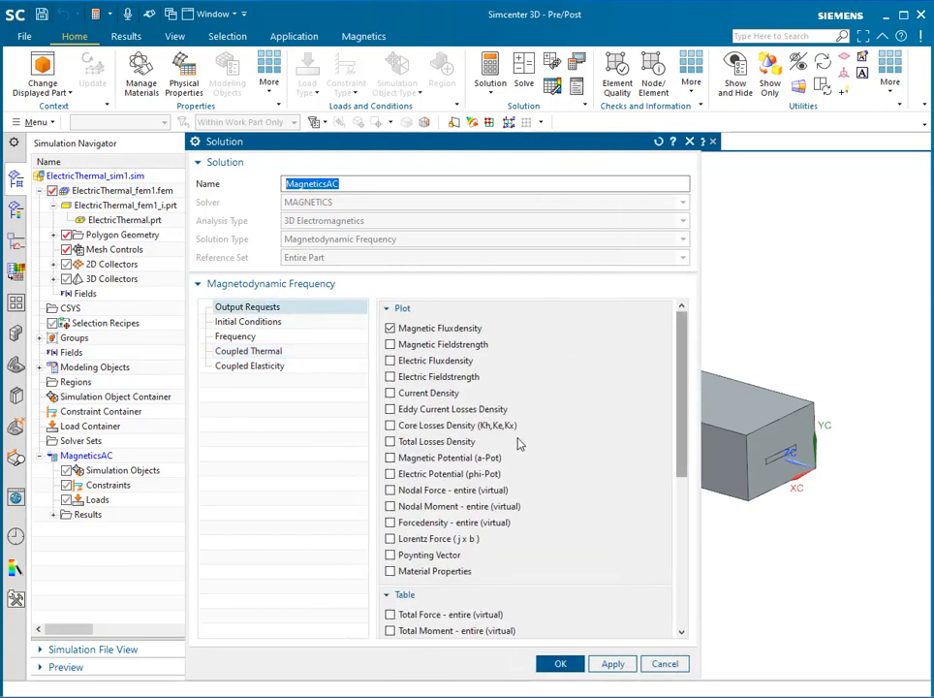
{"action": "left_click", "coordinate": [418, 411]}
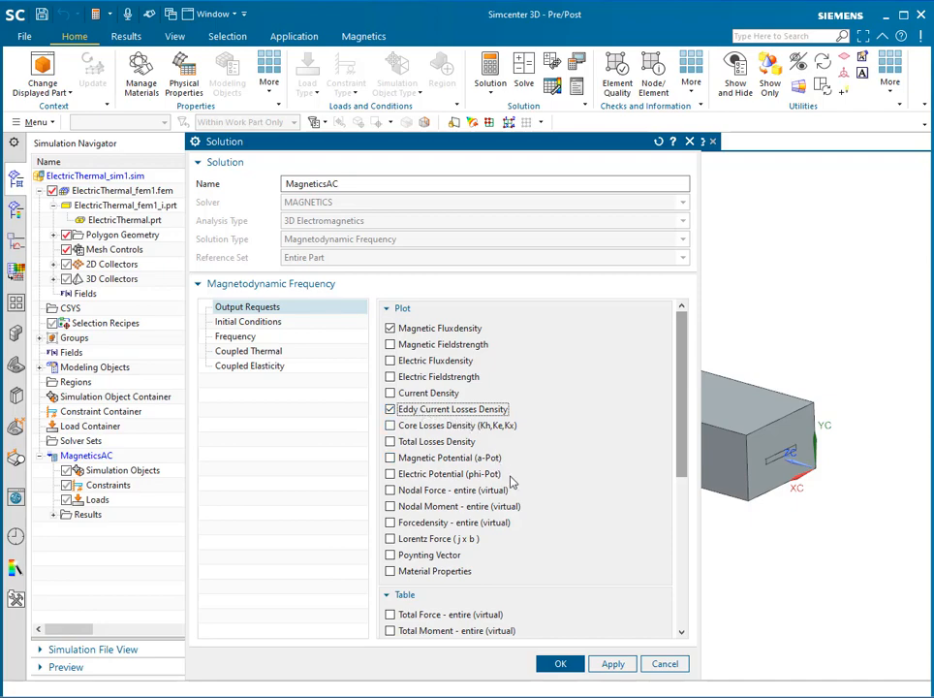
{"action": "left_click", "coordinate": [413, 480]}
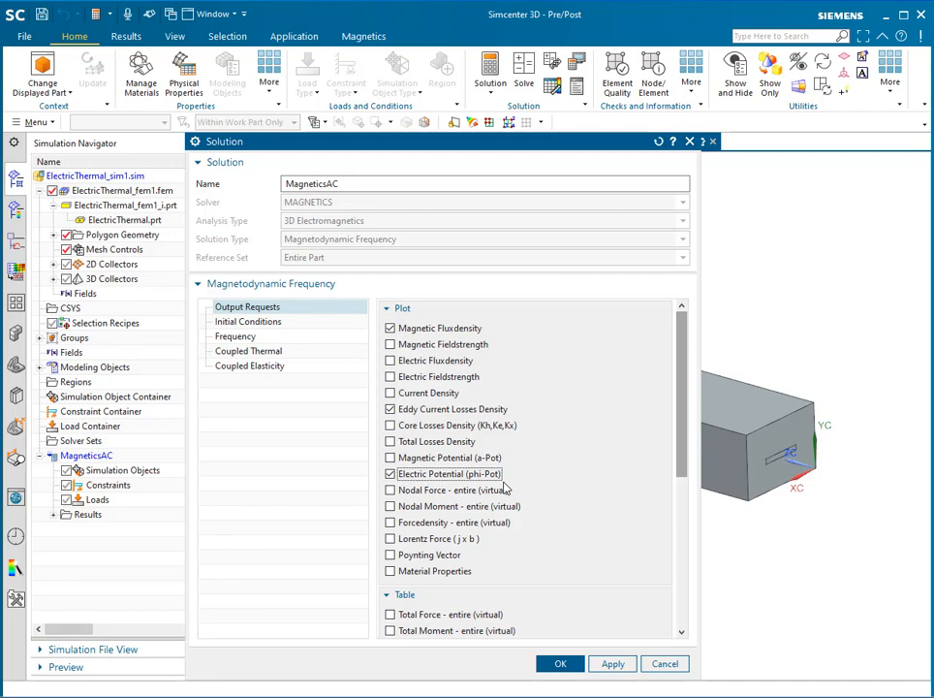
{"action": "scroll", "coordinate": [435, 466], "scroll_direction": "down", "scroll_amount": 5}
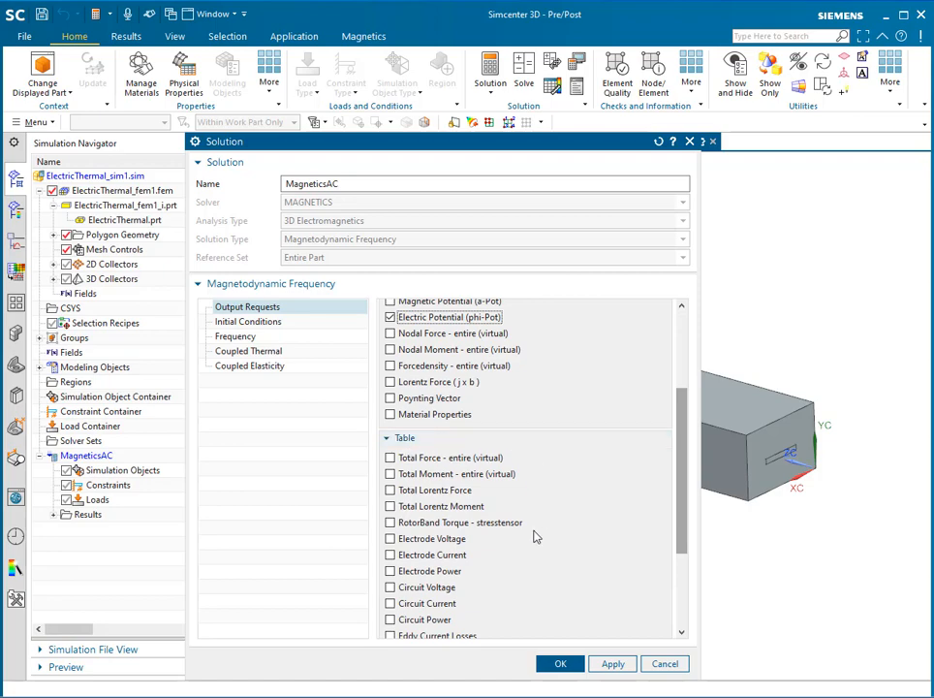
{"action": "scroll", "coordinate": [685, 468], "scroll_direction": "down", "scroll_amount": 2}
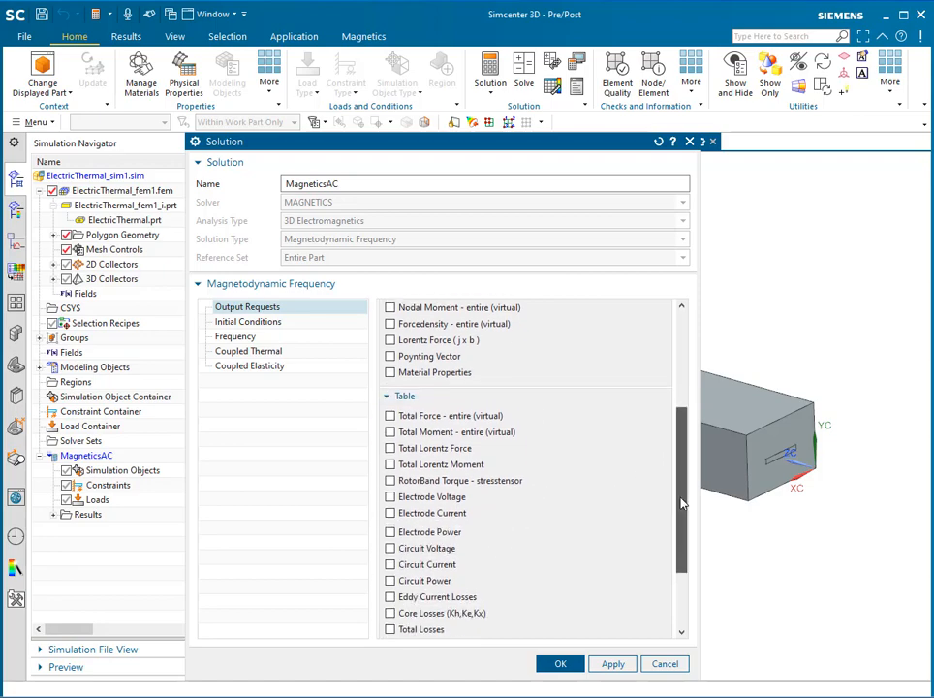
{"action": "left_click", "coordinate": [453, 584]}
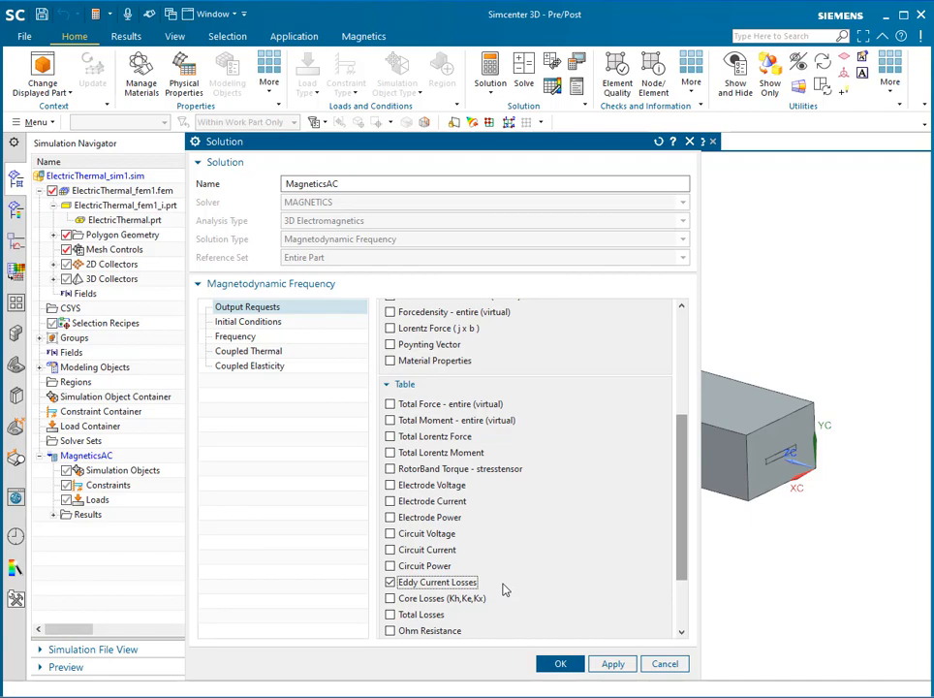
{"action": "left_click_drag", "start_coordinate": [685, 548], "coordinate": [683, 427]}
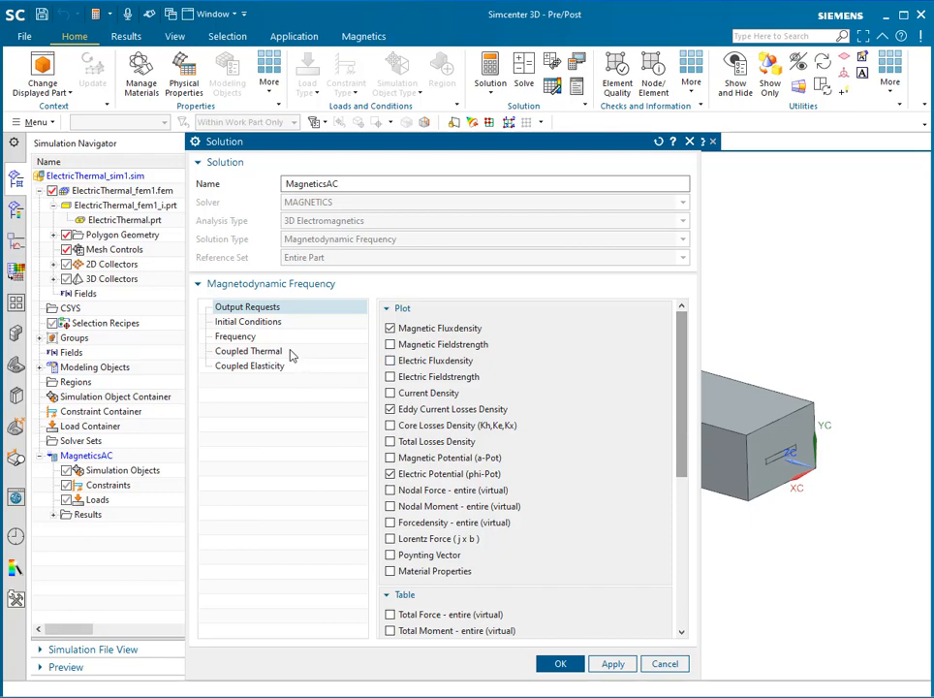
Set the solution's forcing frequency list to a single frequency of 50 Hz
{"action": "left_click", "coordinate": [237, 337]}
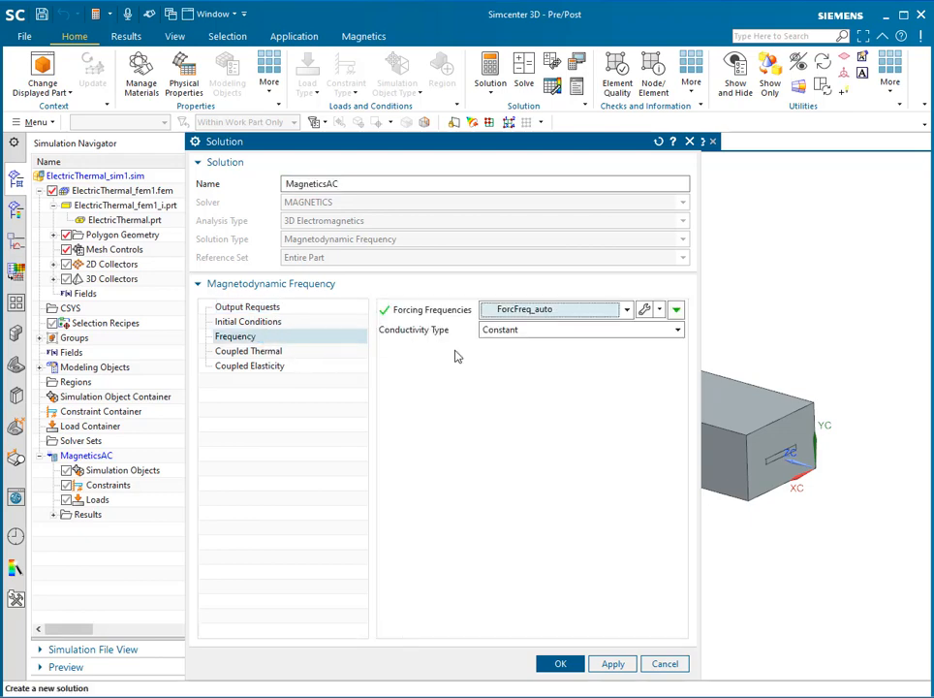
{"action": "left_click", "coordinate": [645, 310]}
{"action": "left_click", "coordinate": [279, 371]}
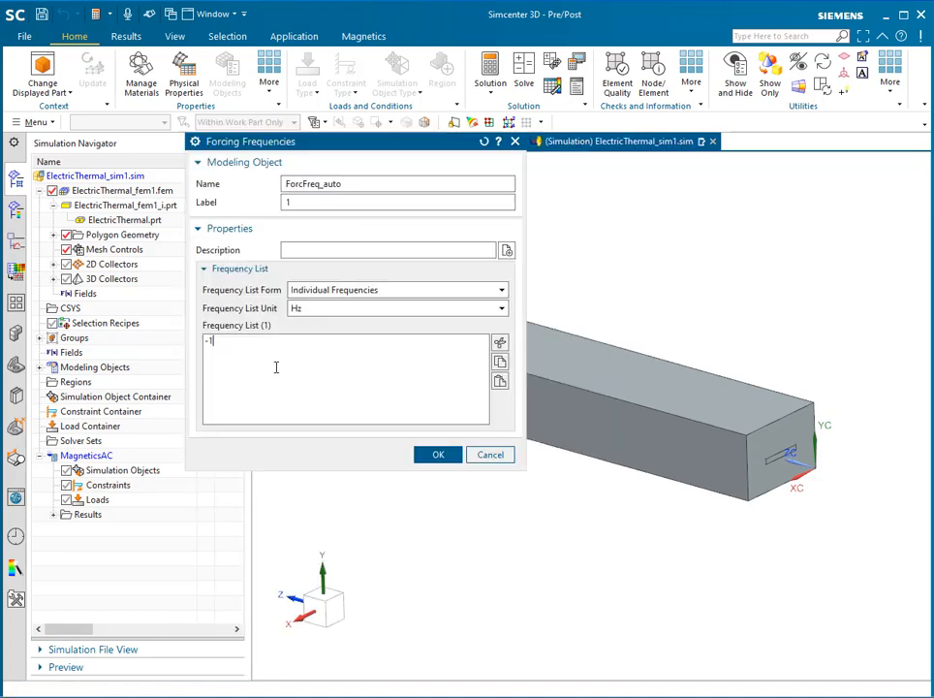
{"action": "key", "text": "BackSpace"}
{"action": "key", "text": "BackSpace"}
{"action": "type", "text": "50"}
{"action": "left_click", "coordinate": [442, 460]}
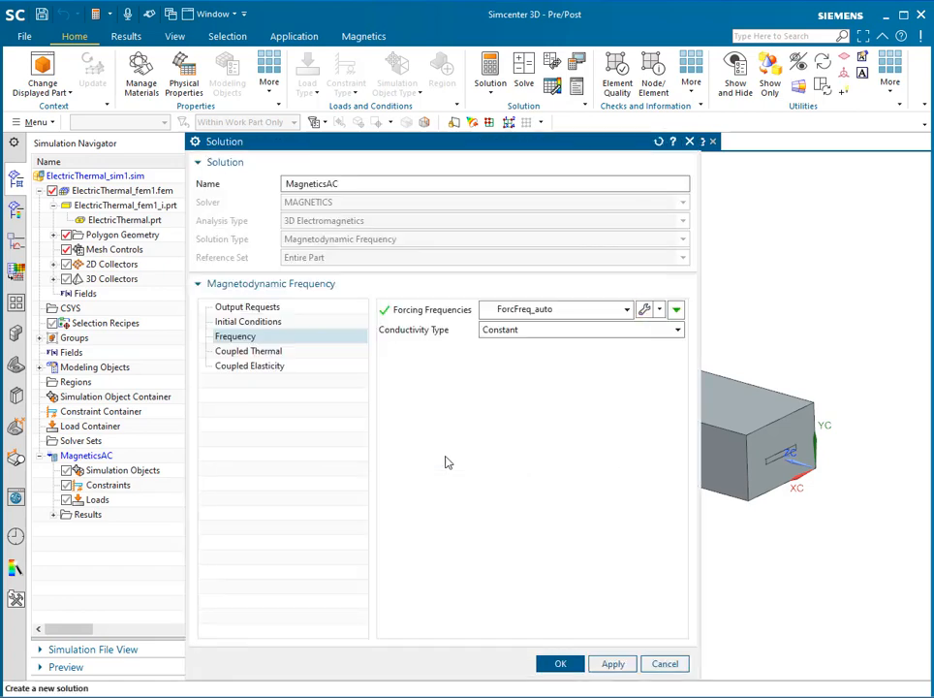
Set the coupled thermal default temperature to 50 °C and accept the MagneticsAC solution settings
{"action": "left_click", "coordinate": [250, 355]}
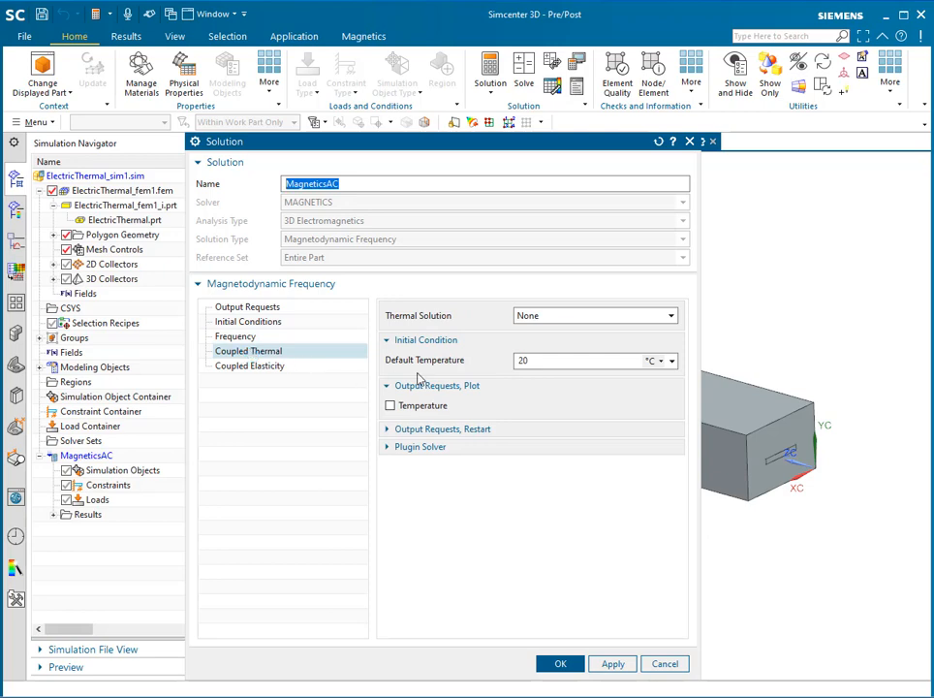
{"action": "double_click", "coordinate": [538, 360]}
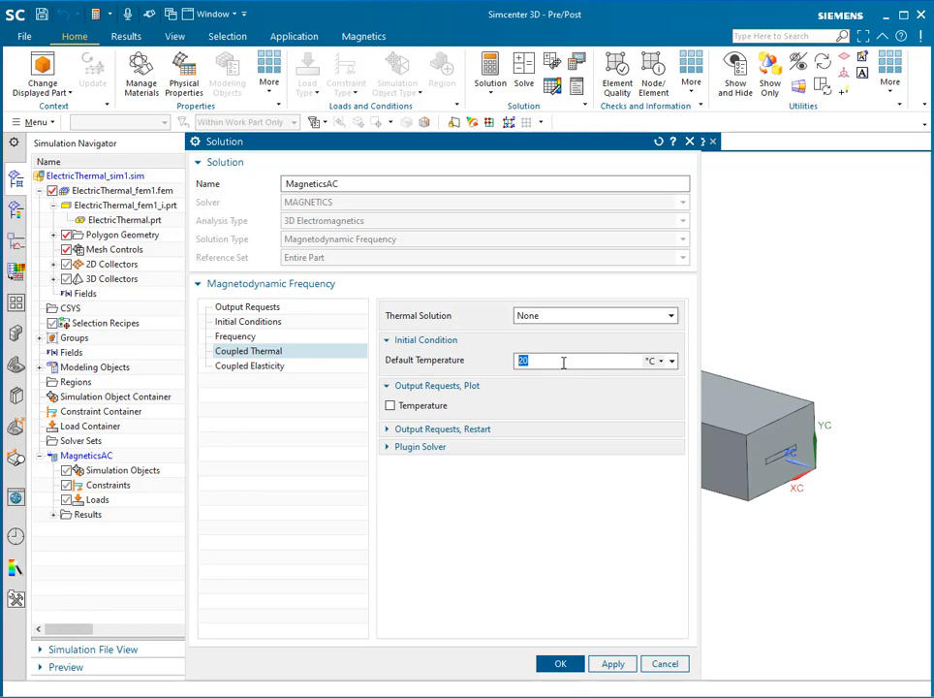
{"action": "type", "text": "50"}
{"action": "left_click", "coordinate": [562, 663]}
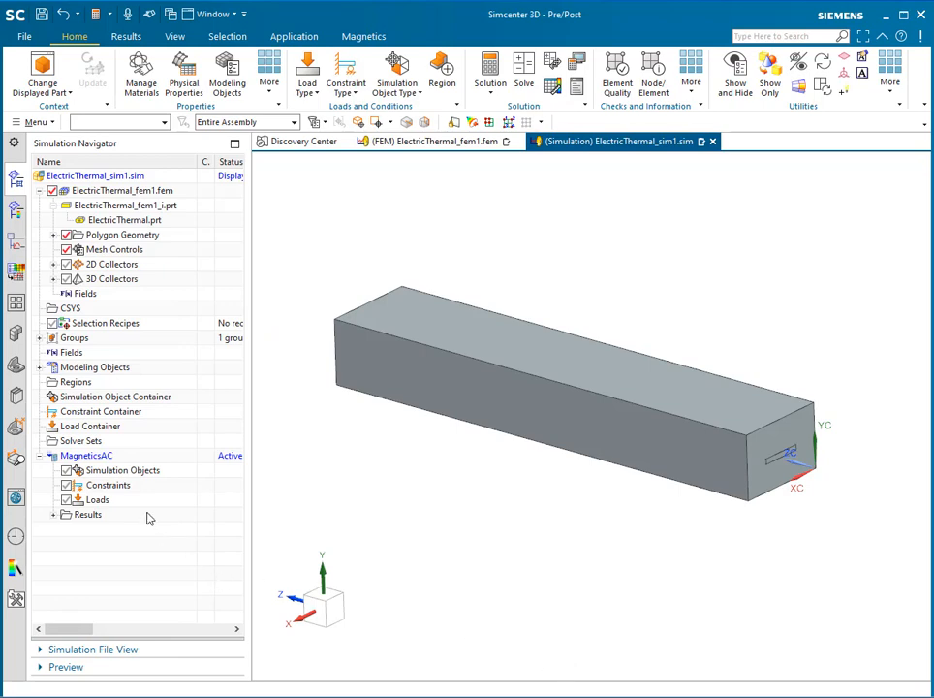
Start a Current Harmonic load of type On Solid Face in MagneticsAC on the conductor's end face near the coordinate origin
{"action": "right_click", "coordinate": [118, 502]}
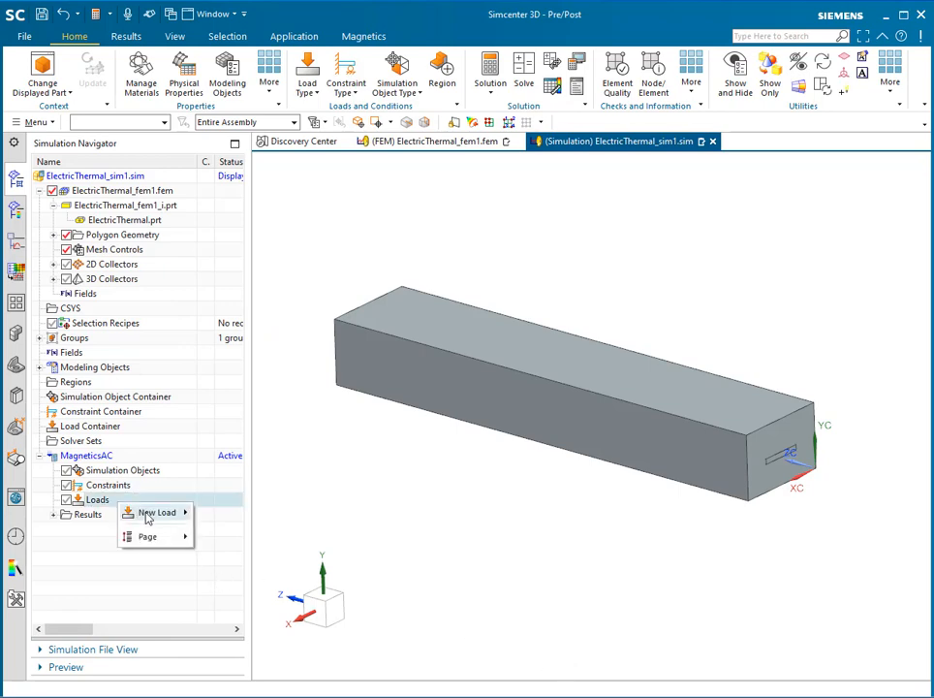
{"action": "mouse_move", "coordinate": [147, 512]}
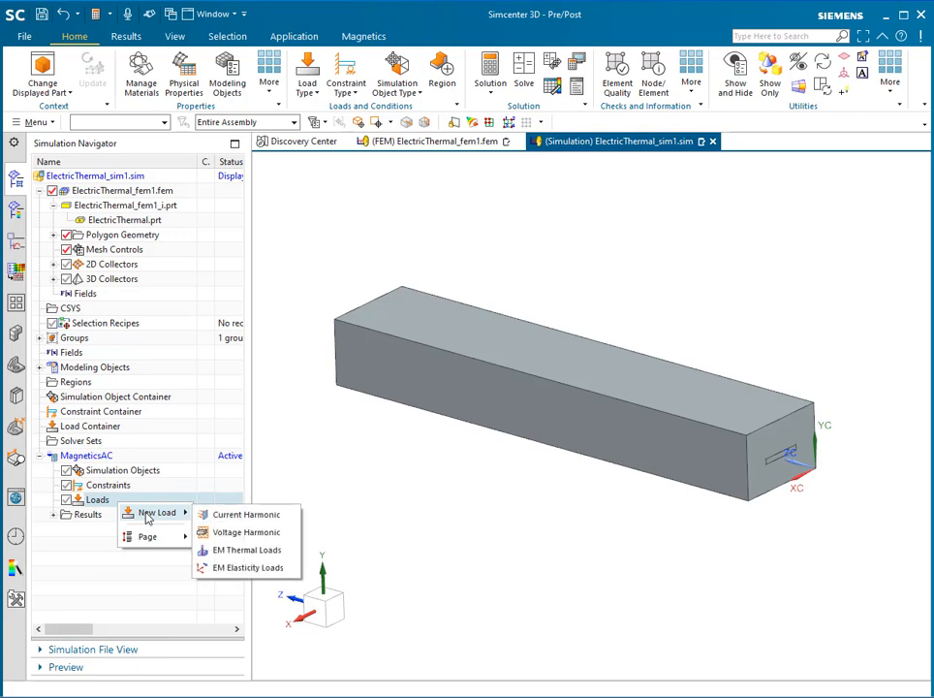
{"action": "left_click", "coordinate": [220, 516]}
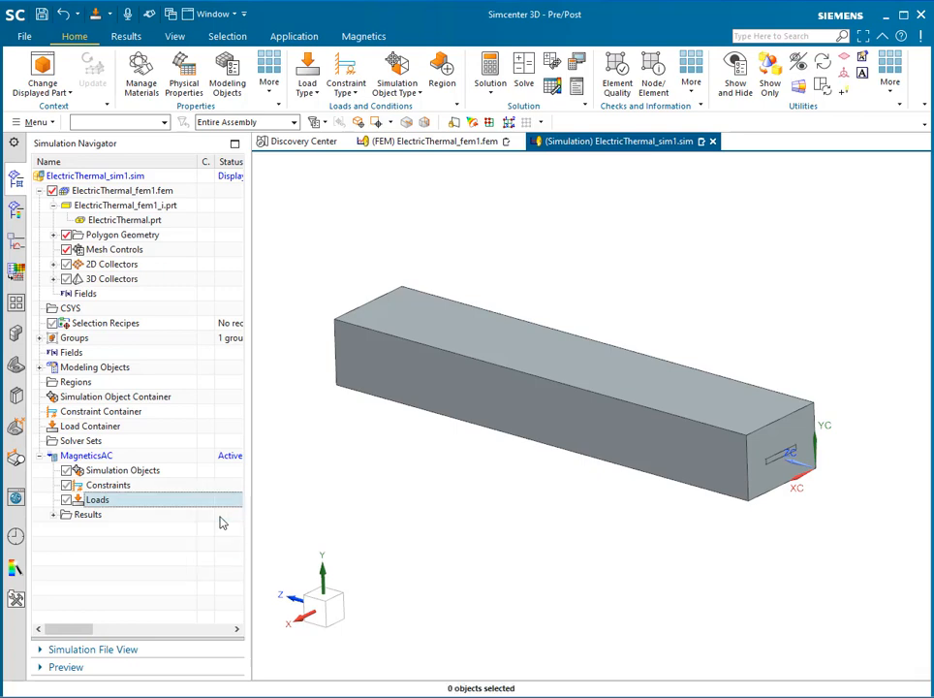
{"action": "left_click", "coordinate": [302, 172]}
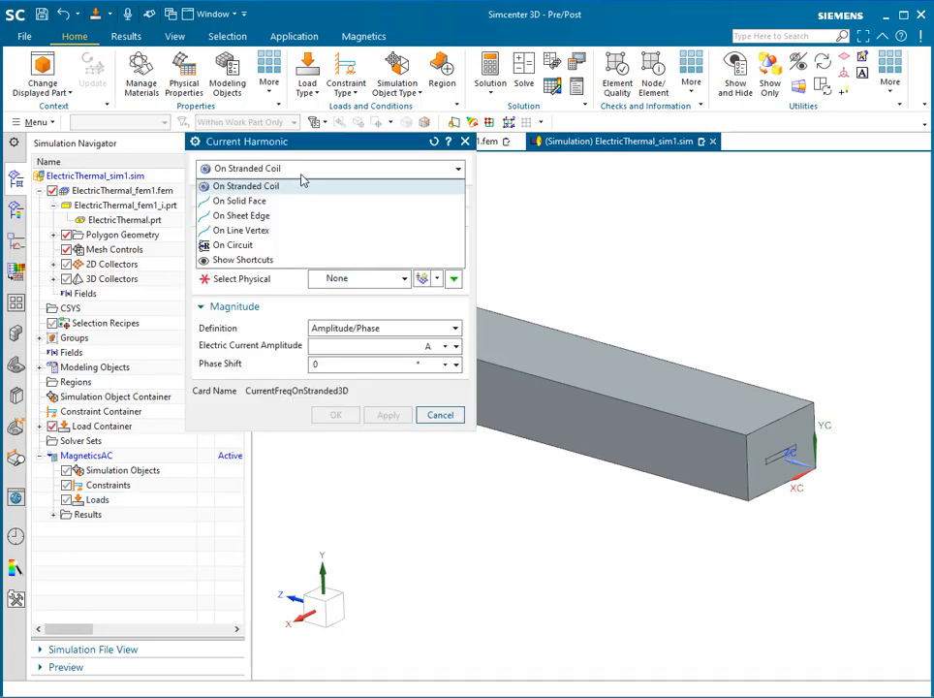
{"action": "left_click", "coordinate": [254, 200]}
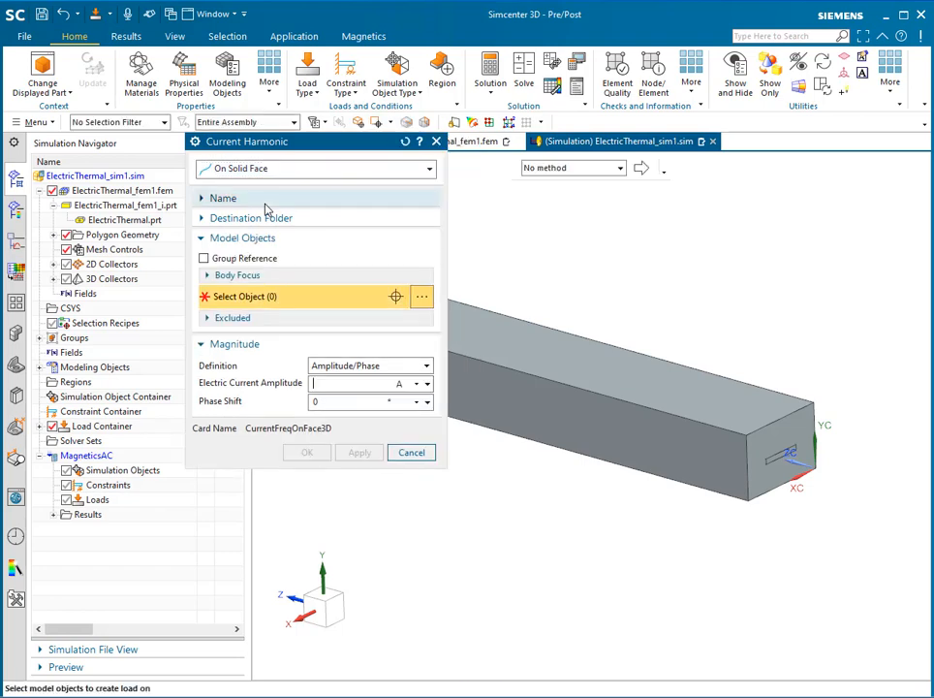
{"action": "left_click", "coordinate": [774, 457]}
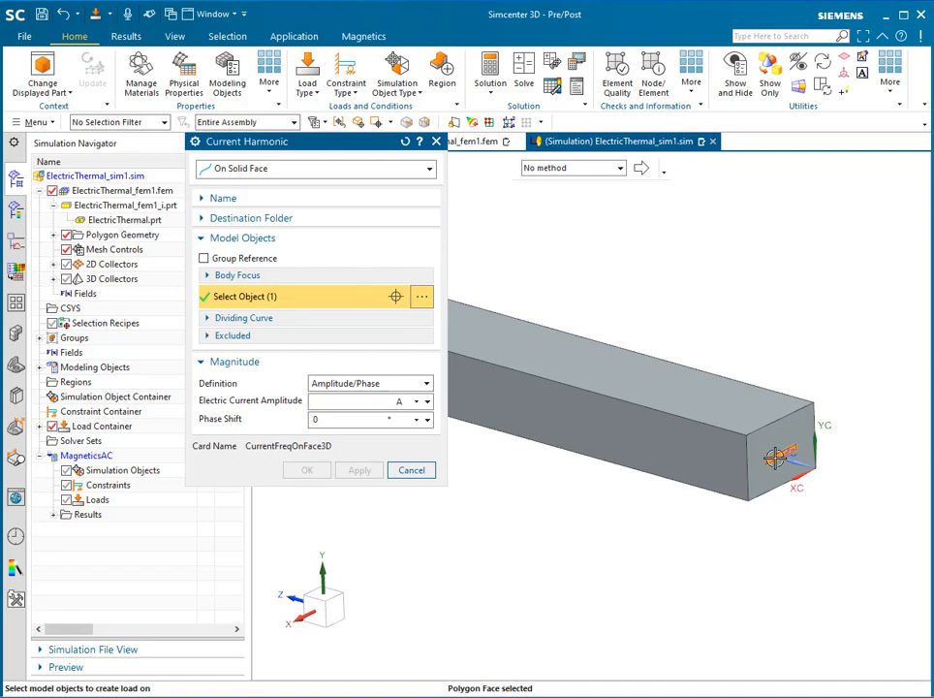
{"action": "scroll", "coordinate": [775, 458], "scroll_direction": "up", "scroll_amount": 5}
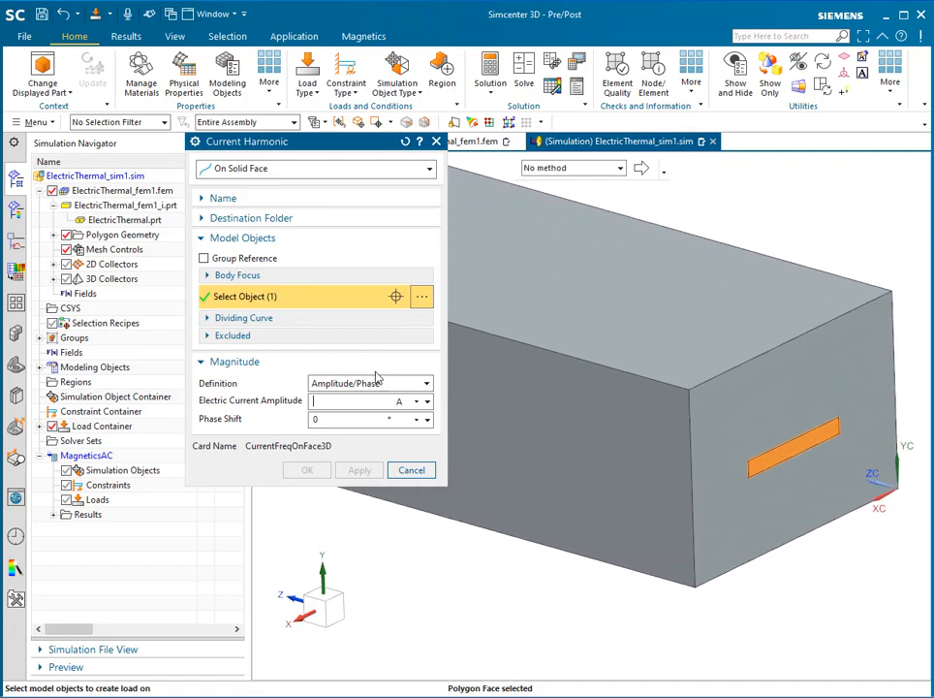
Define the current load as RMS/Phase with an electric current RMS of 1250 A and create it
{"action": "left_click", "coordinate": [347, 385]}
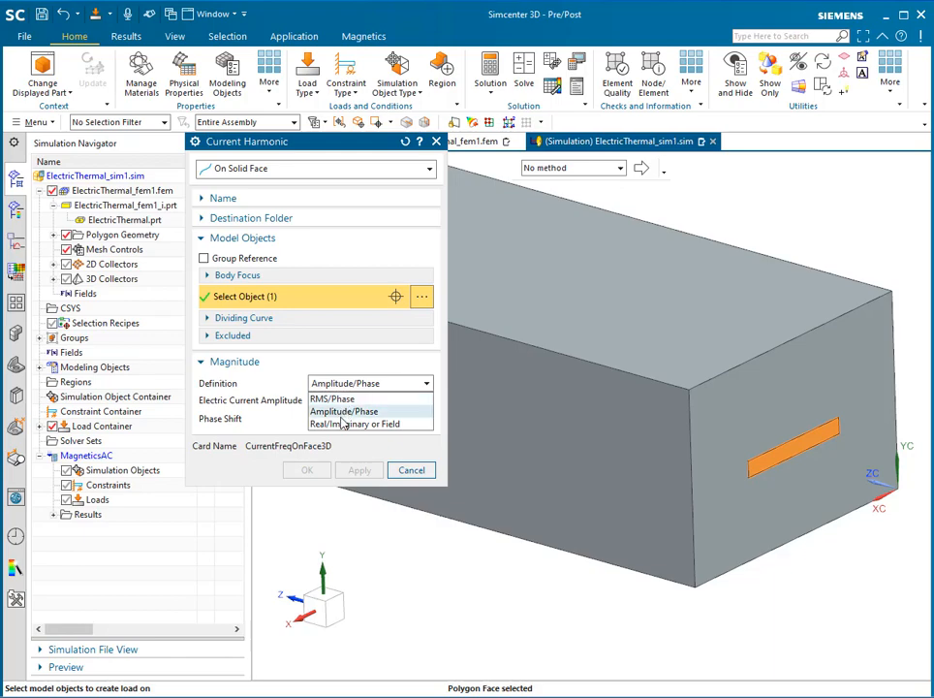
{"action": "left_click", "coordinate": [330, 399]}
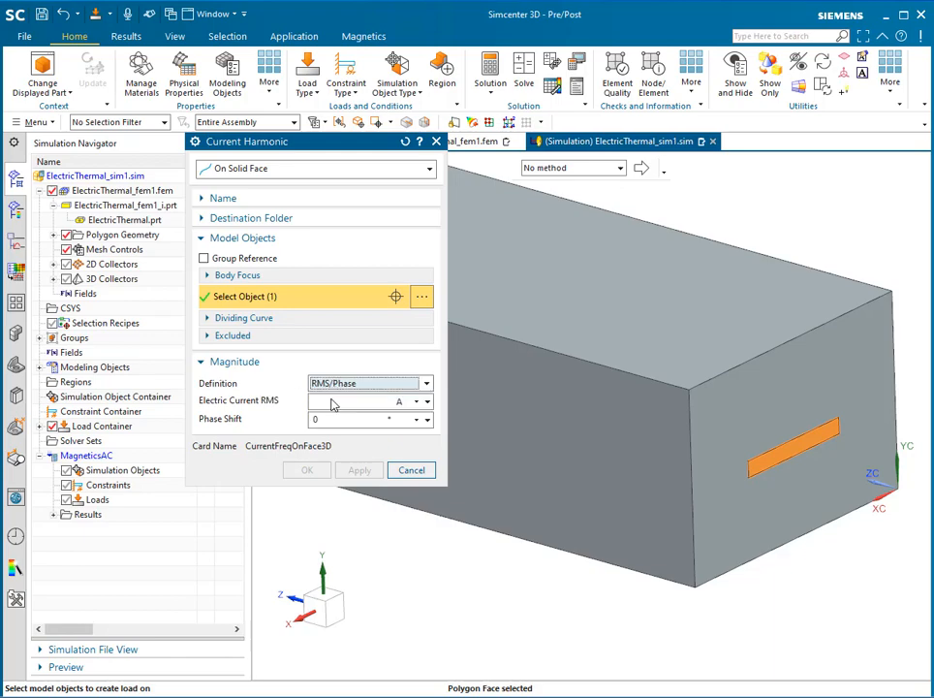
{"action": "type", "text": "1"}
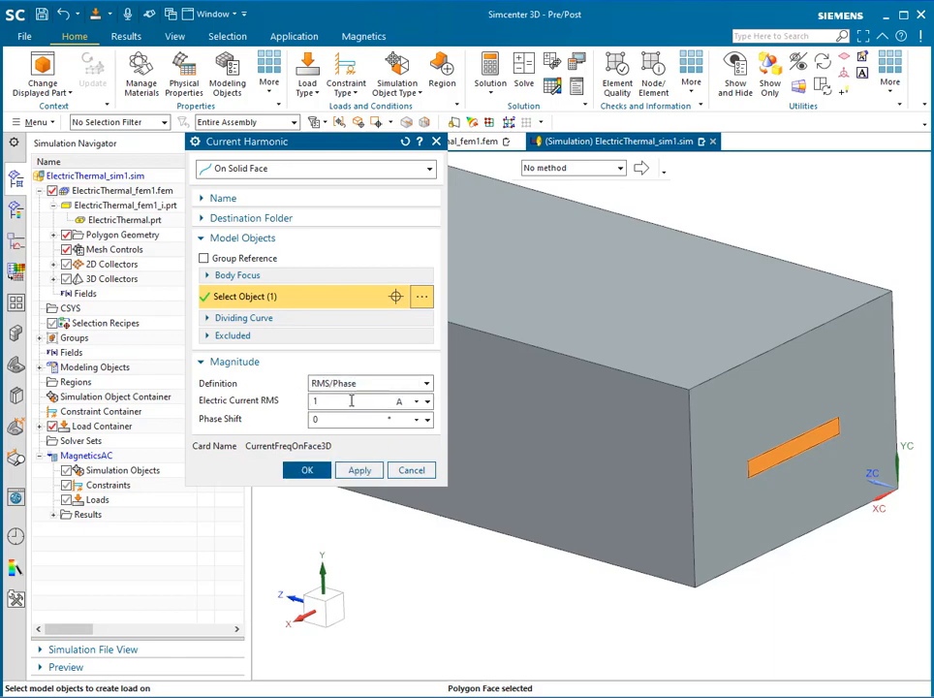
{"action": "type", "text": "250"}
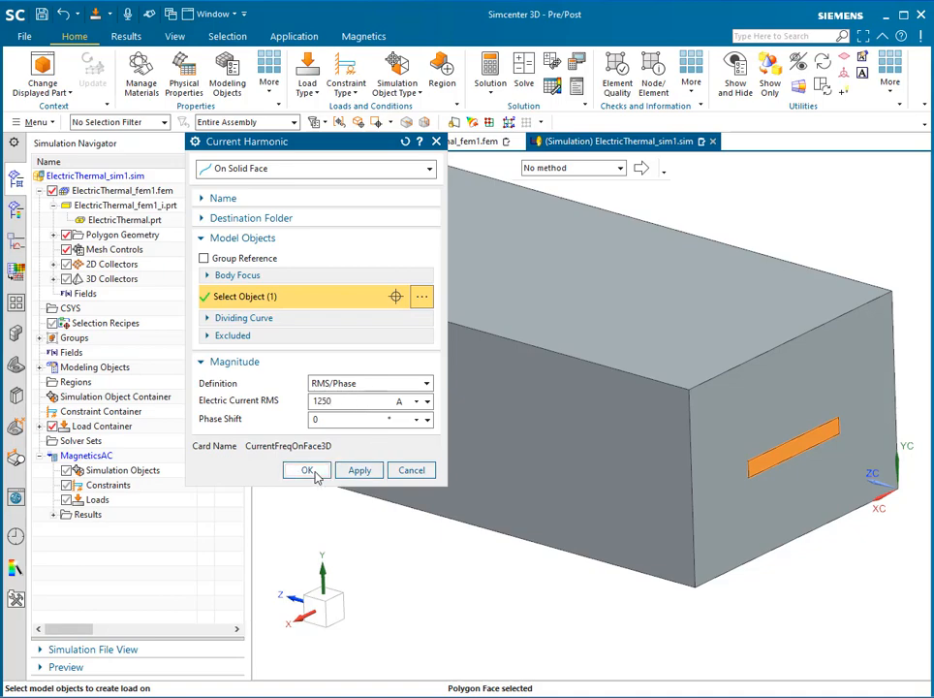
{"action": "left_click", "coordinate": [306, 471]}
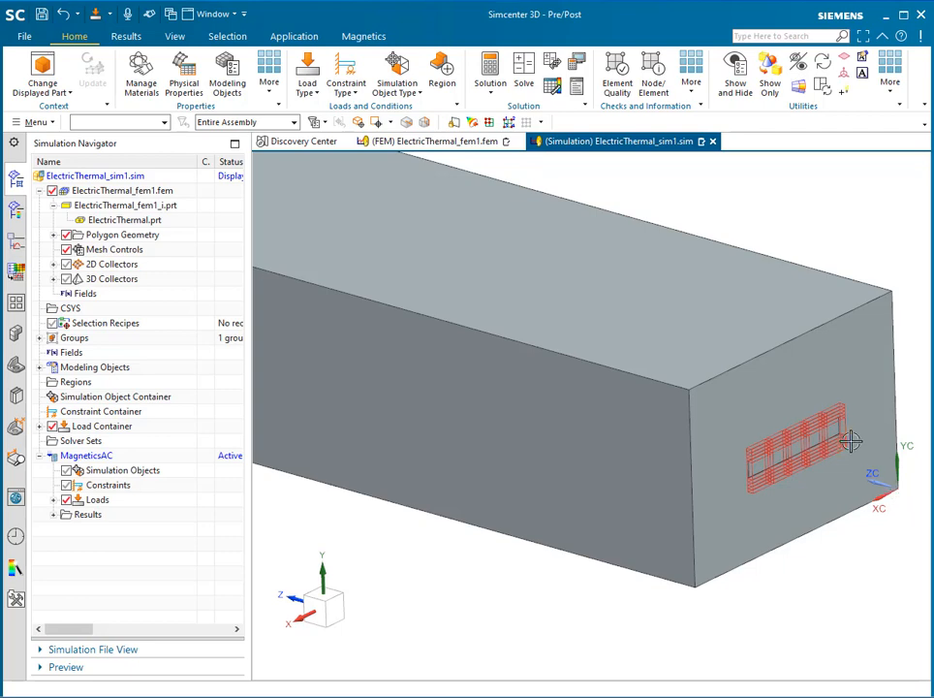
Start a Voltage Harmonic load of type On Solid Face on the conductor's opposite end face
{"action": "scroll", "coordinate": [840, 513], "scroll_direction": "down", "scroll_amount": 5}
{"action": "middle_click_drag", "start_coordinate": [782, 559], "coordinate": [731, 488]}
{"action": "scroll", "coordinate": [402, 405], "scroll_direction": "up", "scroll_amount": 5}
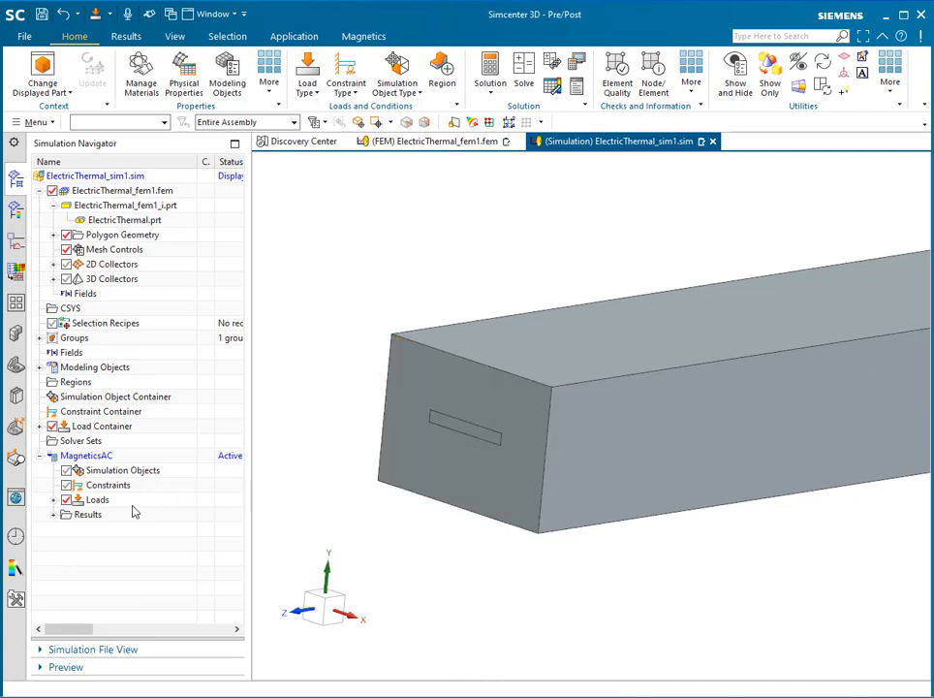
{"action": "left_click", "coordinate": [56, 501]}
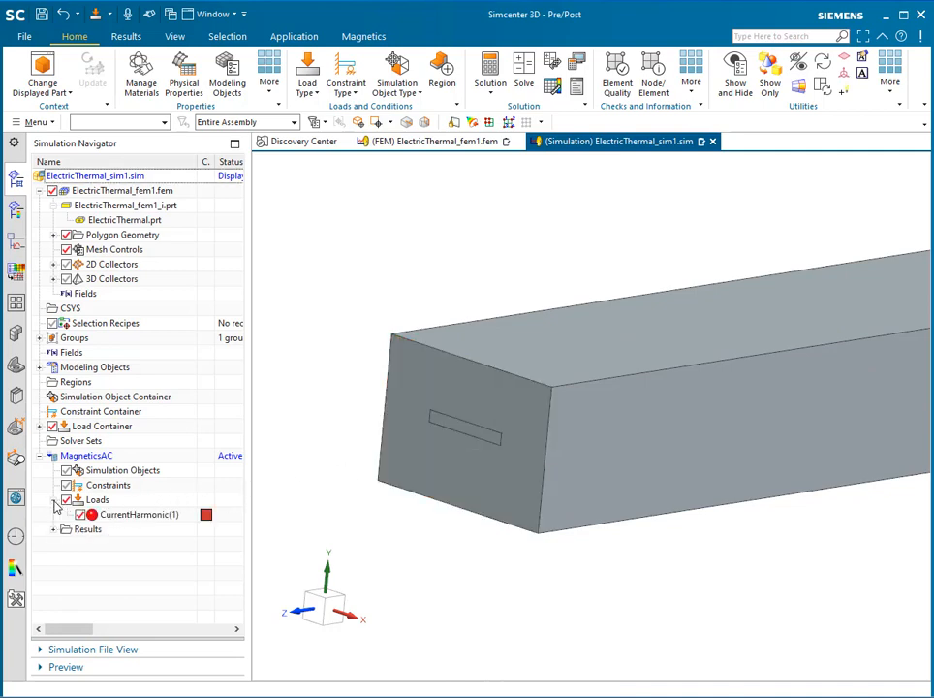
{"action": "right_click", "coordinate": [132, 503]}
{"action": "mouse_move", "coordinate": [208, 555]}
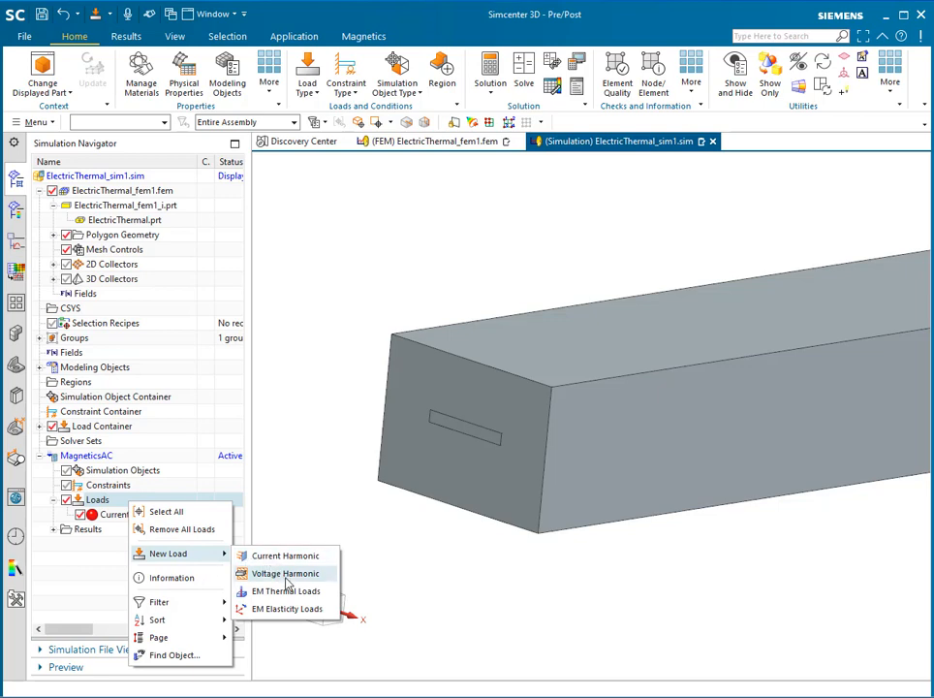
{"action": "left_click", "coordinate": [286, 579]}
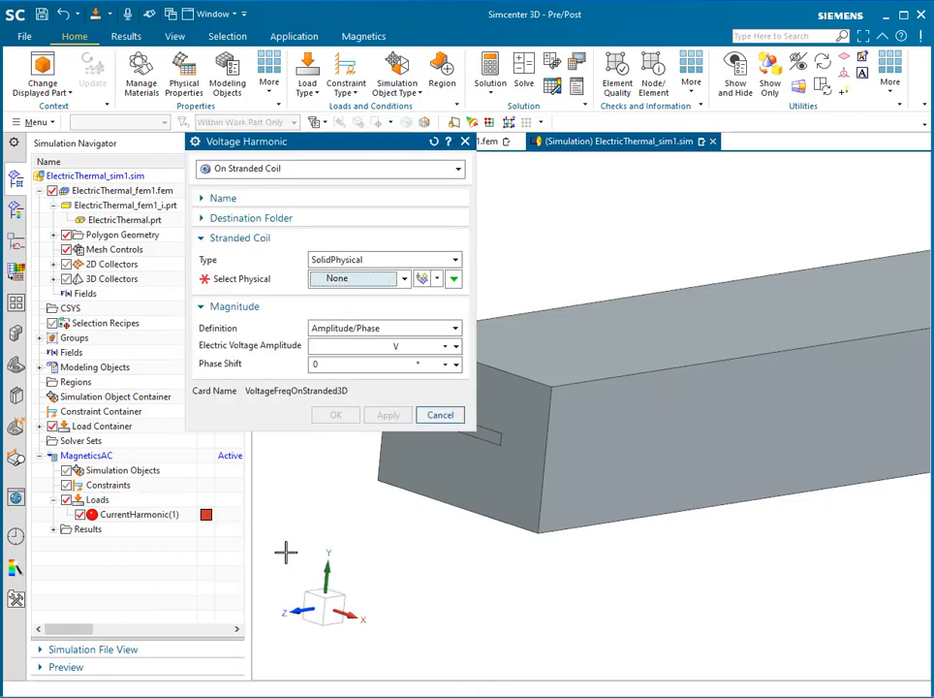
{"action": "left_click", "coordinate": [265, 171]}
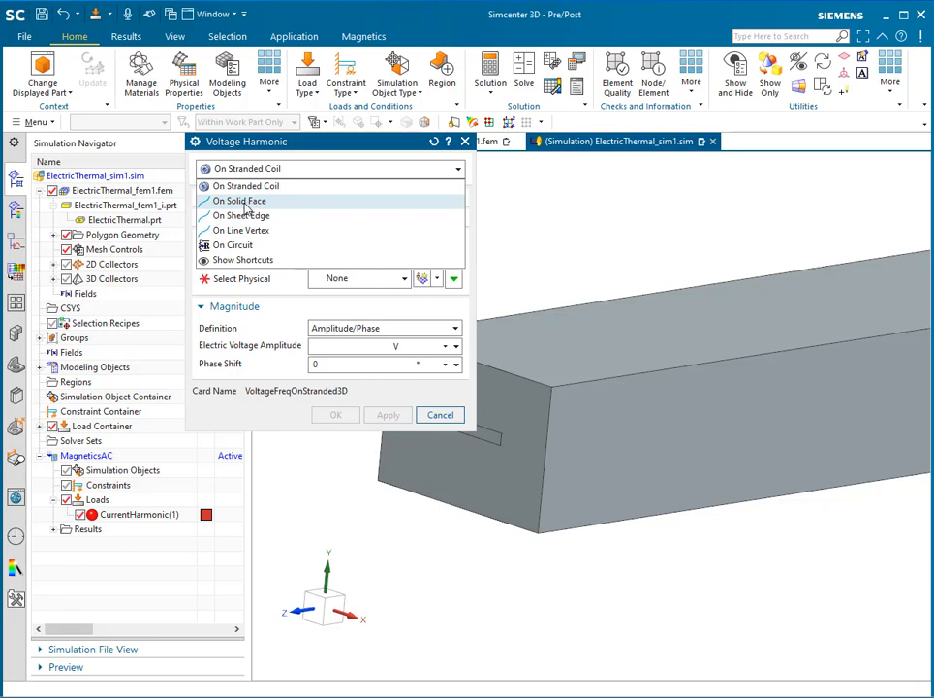
{"action": "left_click", "coordinate": [252, 201]}
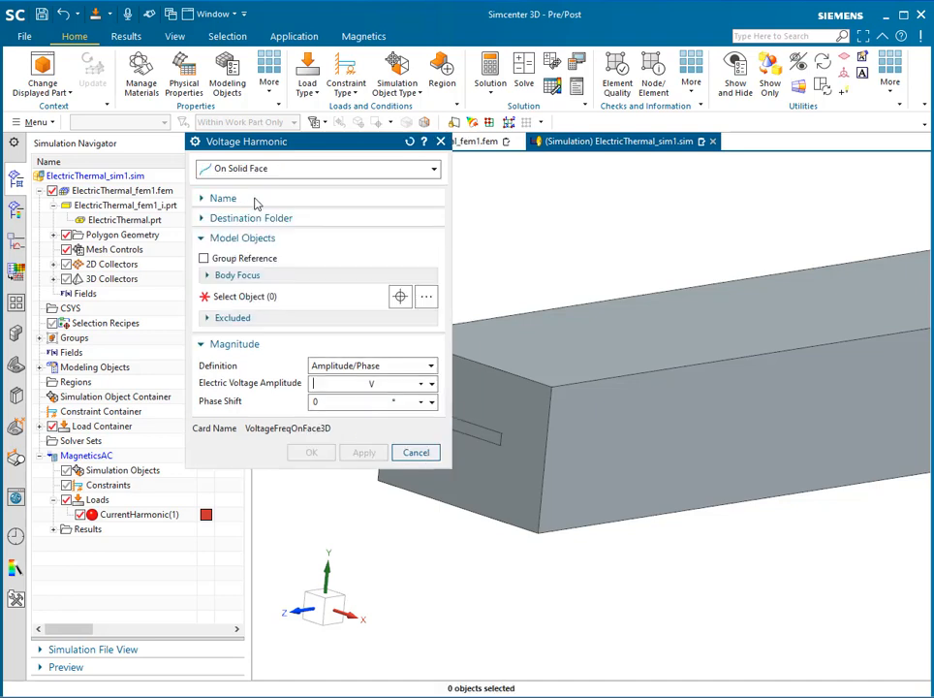
{"action": "left_click", "coordinate": [491, 433]}
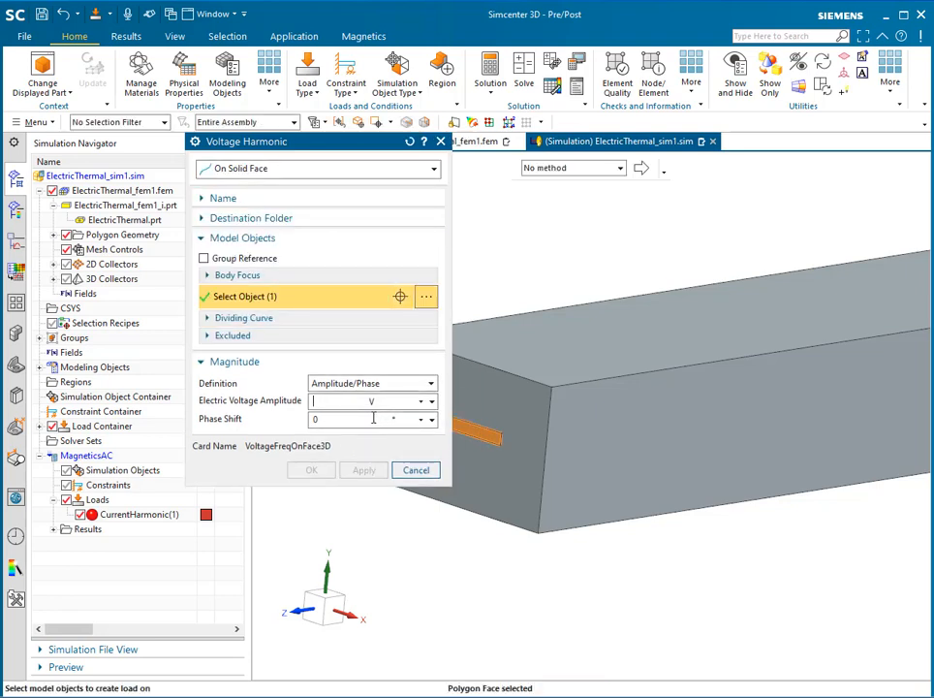
Set the electric voltage amplitude to 0 V, create the load, and hide the symbols of all loads
{"action": "left_click", "coordinate": [345, 406]}
{"action": "type", "text": "0"}
{"action": "left_click", "coordinate": [309, 471]}
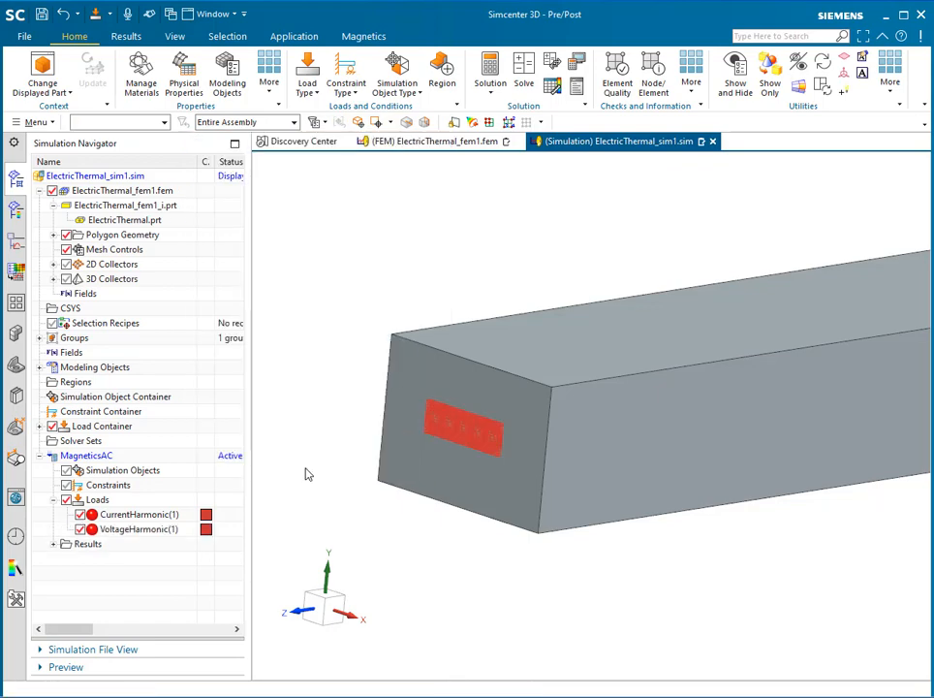
{"action": "scroll", "coordinate": [320, 474], "scroll_direction": "down", "scroll_amount": 5}
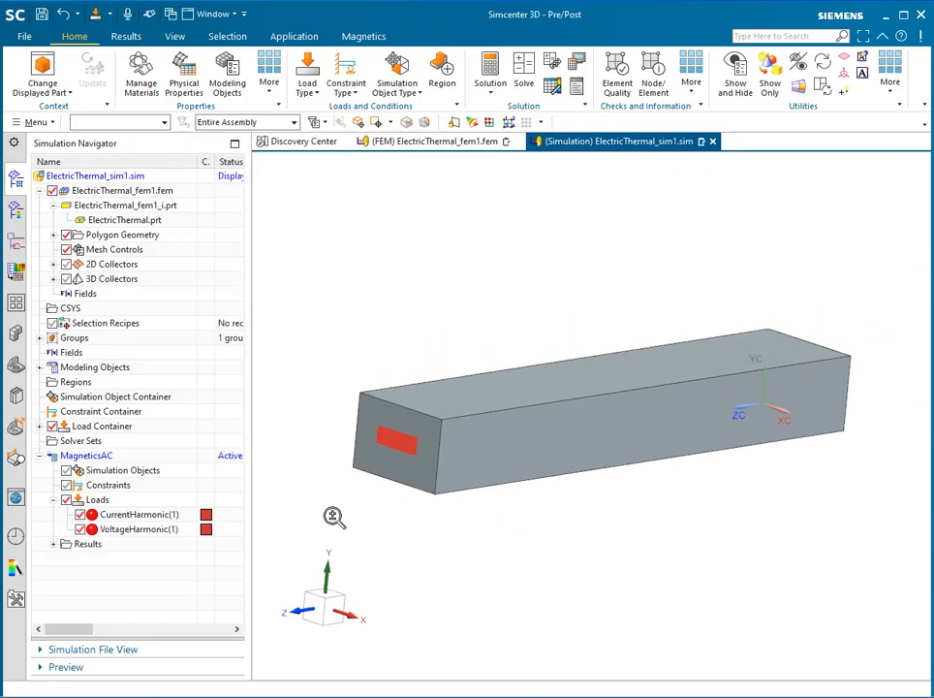
{"action": "left_click", "coordinate": [67, 500]}
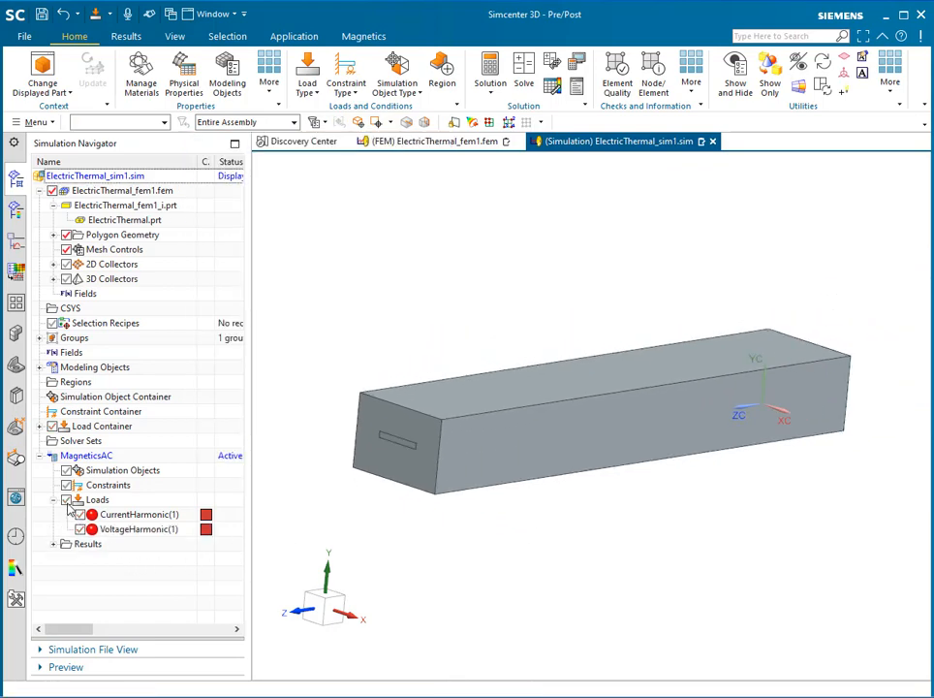
Start a Flux tangent (zero a-Pot) constraint on the air block's top, one long side, one end face and the conductor's end face there
{"action": "right_click", "coordinate": [130, 489]}
{"action": "mouse_move", "coordinate": [182, 503]}
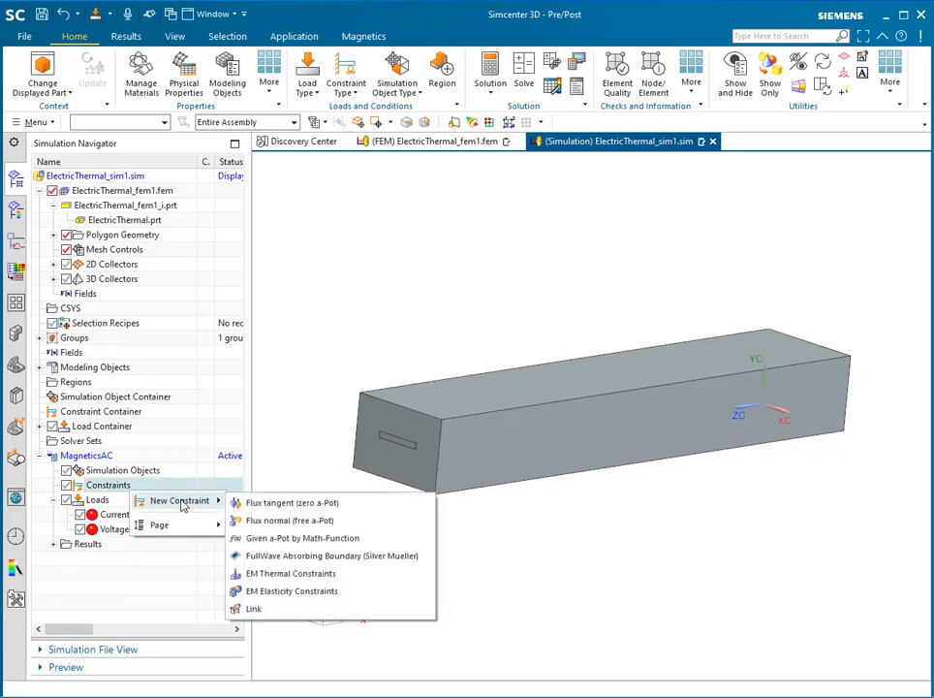
{"action": "left_click", "coordinate": [272, 504]}
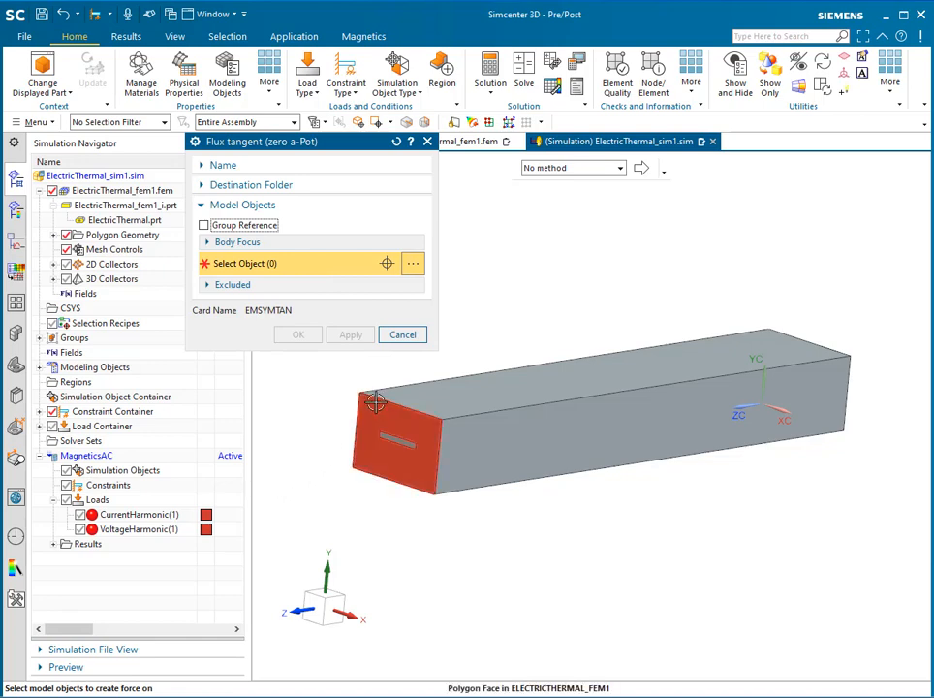
{"action": "left_click", "coordinate": [527, 381]}
{"action": "left_click", "coordinate": [482, 451]}
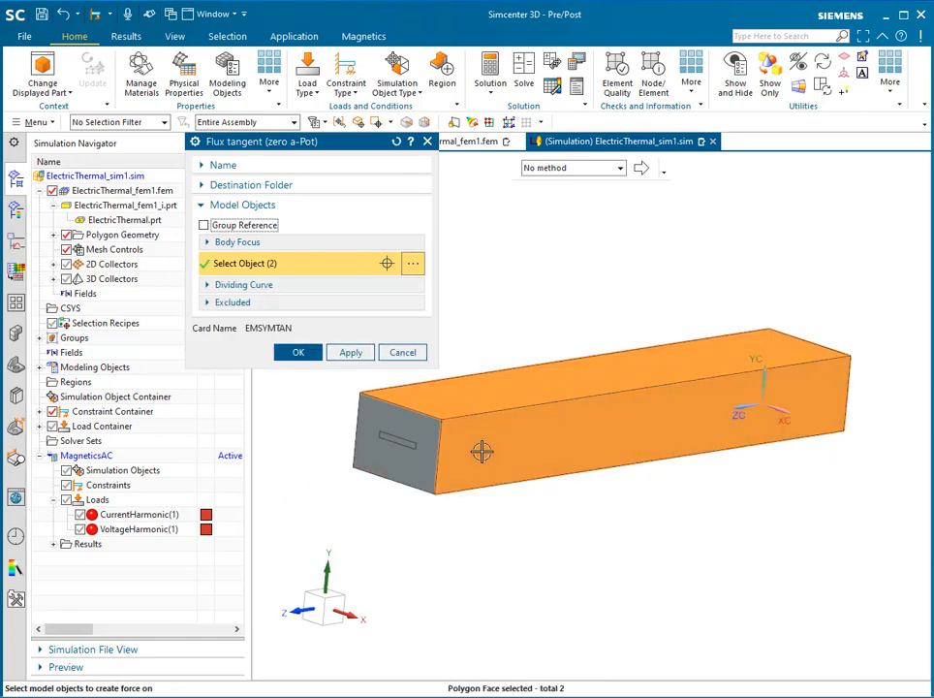
{"action": "left_click", "coordinate": [371, 438]}
{"action": "scroll", "coordinate": [420, 387], "scroll_direction": "up", "scroll_amount": 2}
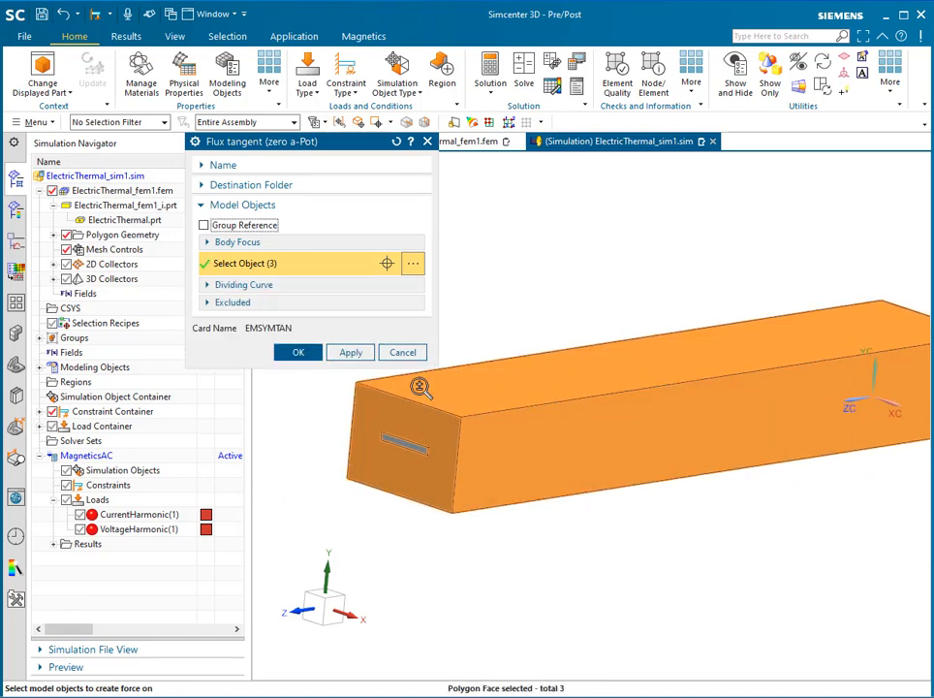
{"action": "scroll", "coordinate": [419, 386], "scroll_direction": "up", "scroll_amount": 2}
{"action": "left_click", "coordinate": [427, 458]}
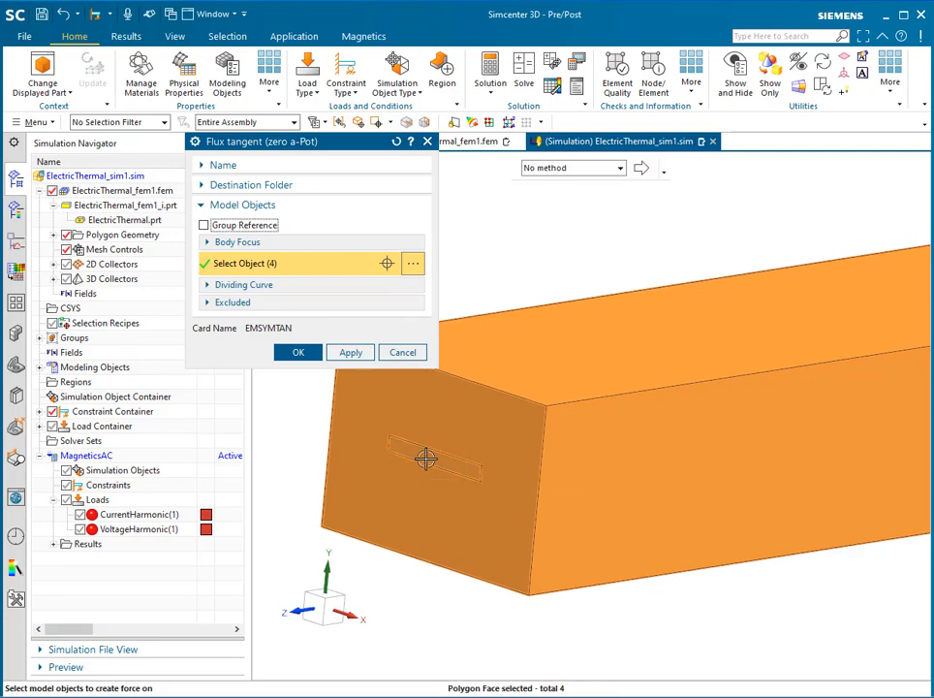
Add the two remaining long air faces and the opposite air and conductor end faces to the flux tangent constraint and create it
{"action": "scroll", "coordinate": [427, 458], "scroll_direction": "down", "scroll_amount": 4}
{"action": "middle_click_drag", "start_coordinate": [380, 547], "coordinate": [510, 507]}
{"action": "left_click", "coordinate": [599, 434]}
{"action": "left_click", "coordinate": [616, 474]}
{"action": "scroll", "coordinate": [461, 393], "scroll_direction": "up", "scroll_amount": 5}
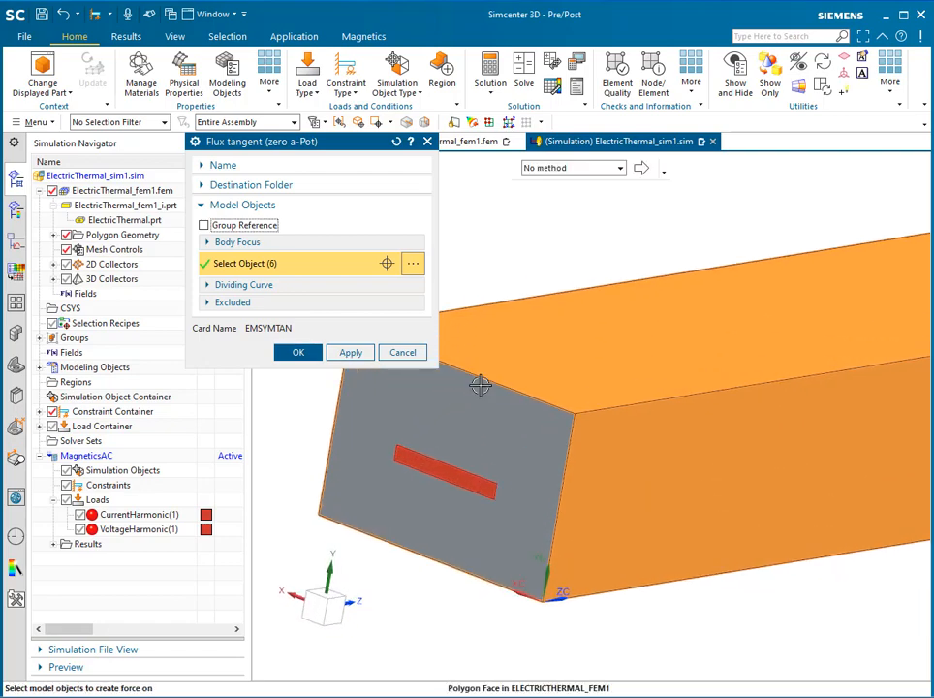
{"action": "left_click", "coordinate": [467, 409]}
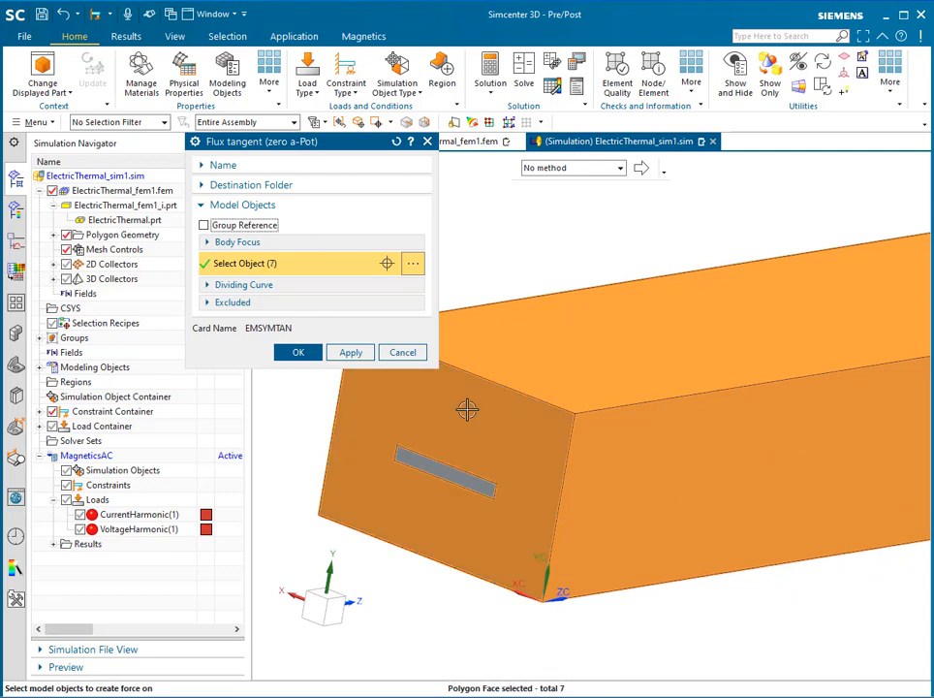
{"action": "left_click", "coordinate": [445, 472]}
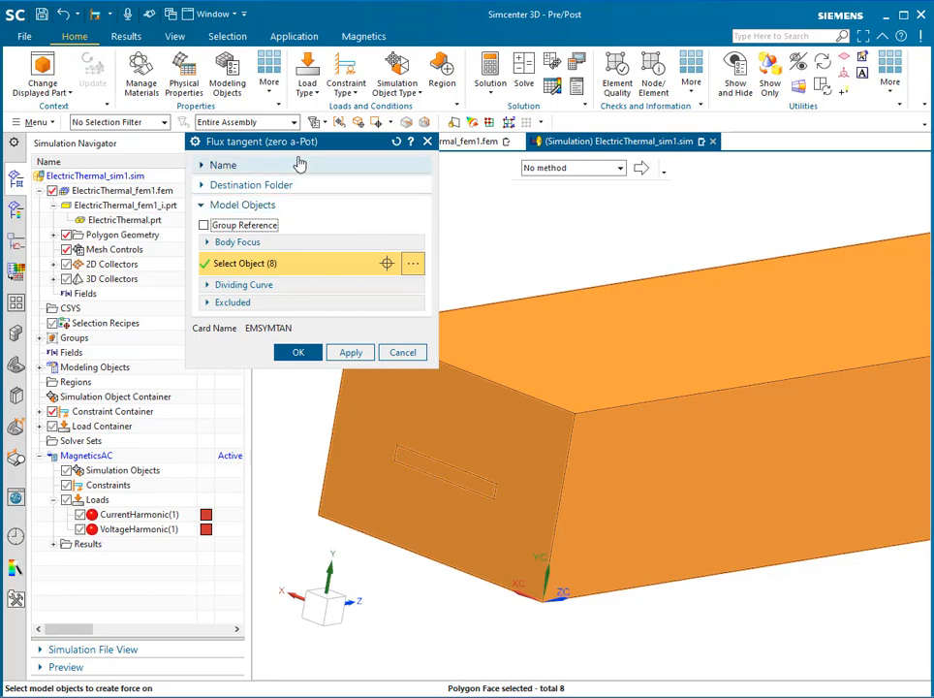
{"action": "left_click", "coordinate": [297, 352]}
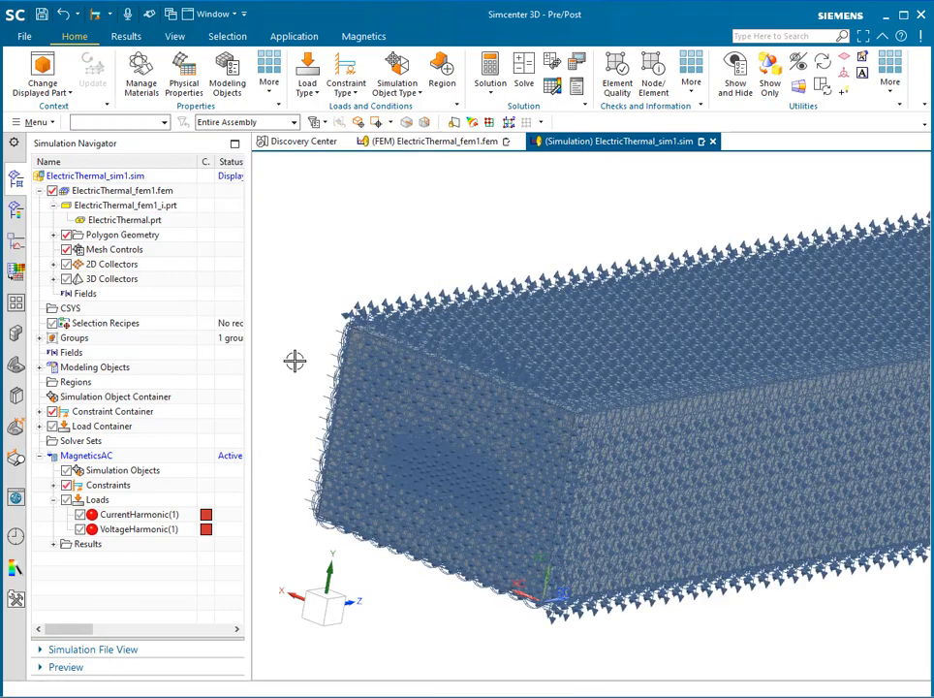
Hide the symbols of the flux tangent constraint under MagneticsAC
{"action": "scroll", "coordinate": [388, 500], "scroll_direction": "down", "scroll_amount": 4}
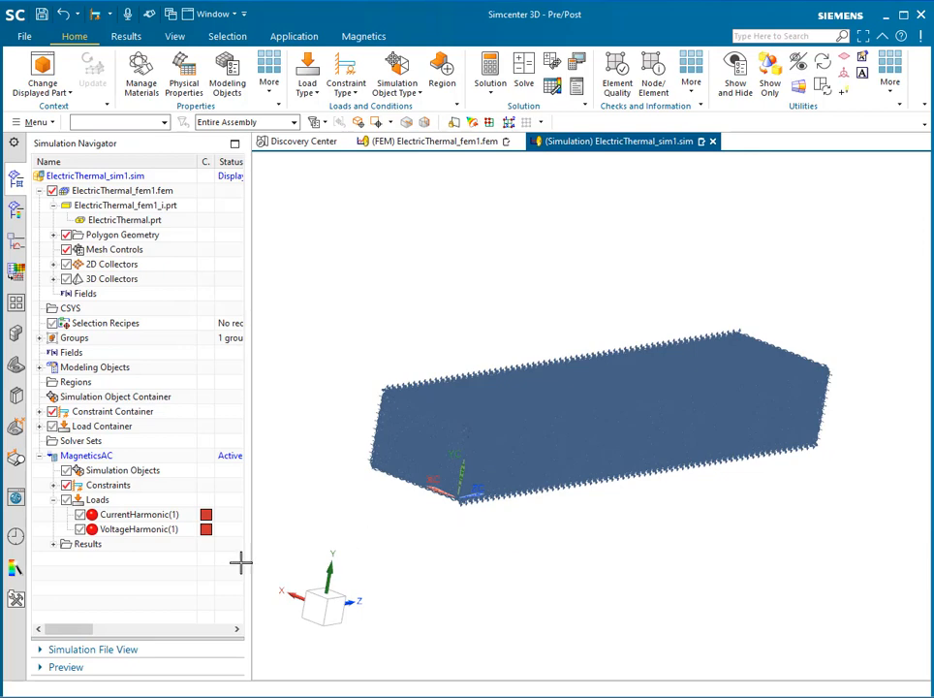
{"action": "left_click", "coordinate": [53, 485]}
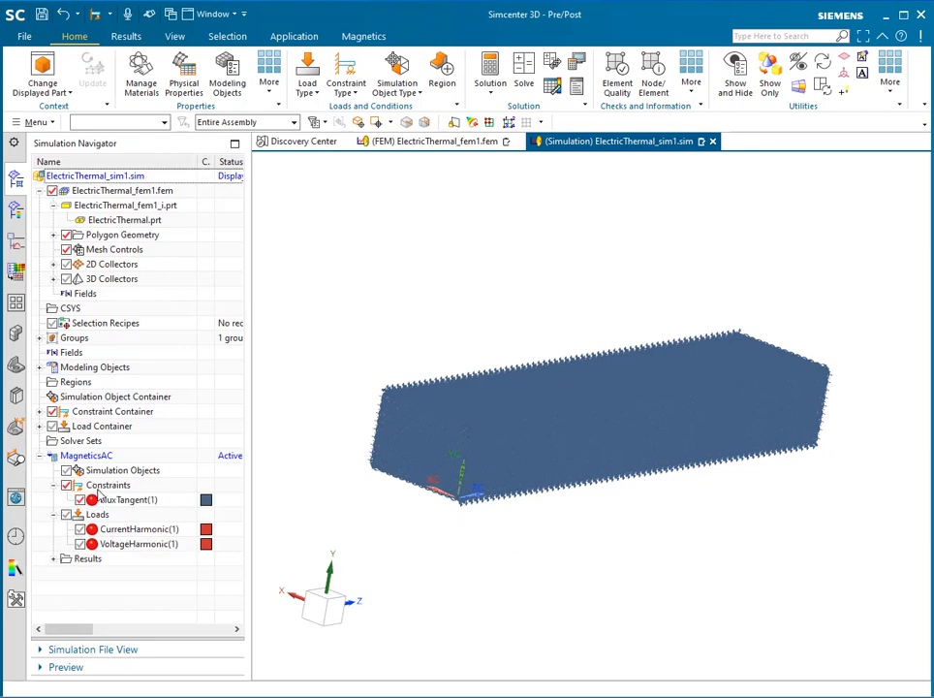
{"action": "left_click", "coordinate": [79, 499]}
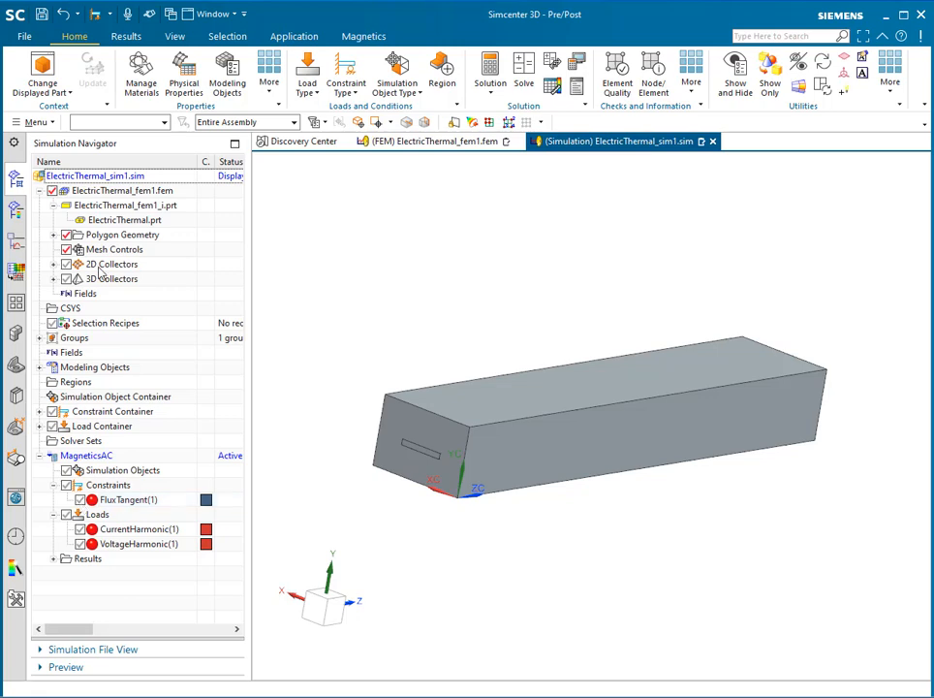
Hide the AIR polygon body to expose the overlap between the two copper bars
{"action": "left_click", "coordinate": [54, 234]}
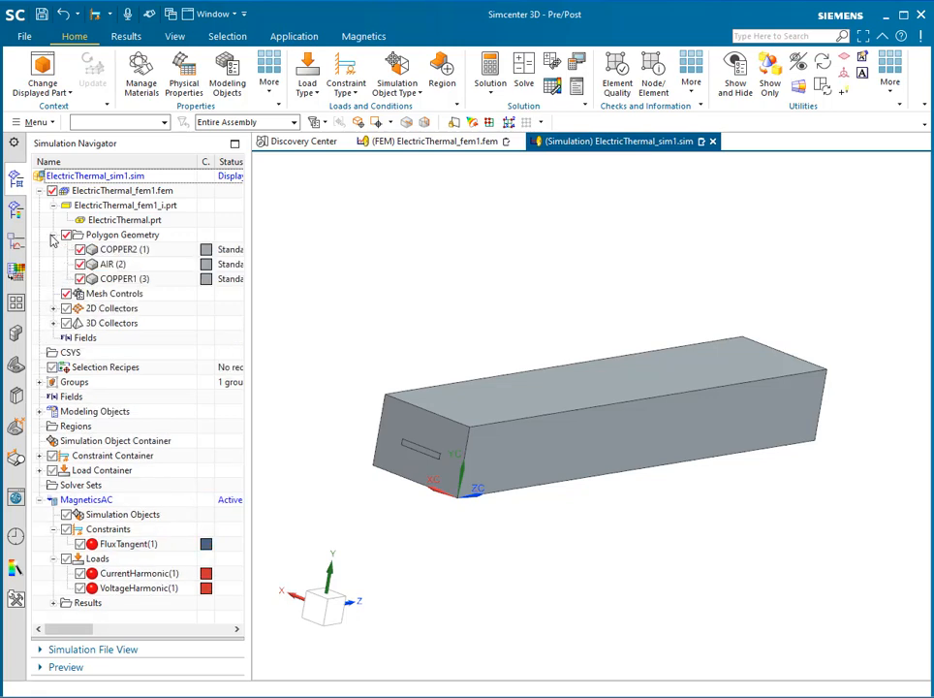
{"action": "left_click", "coordinate": [80, 264]}
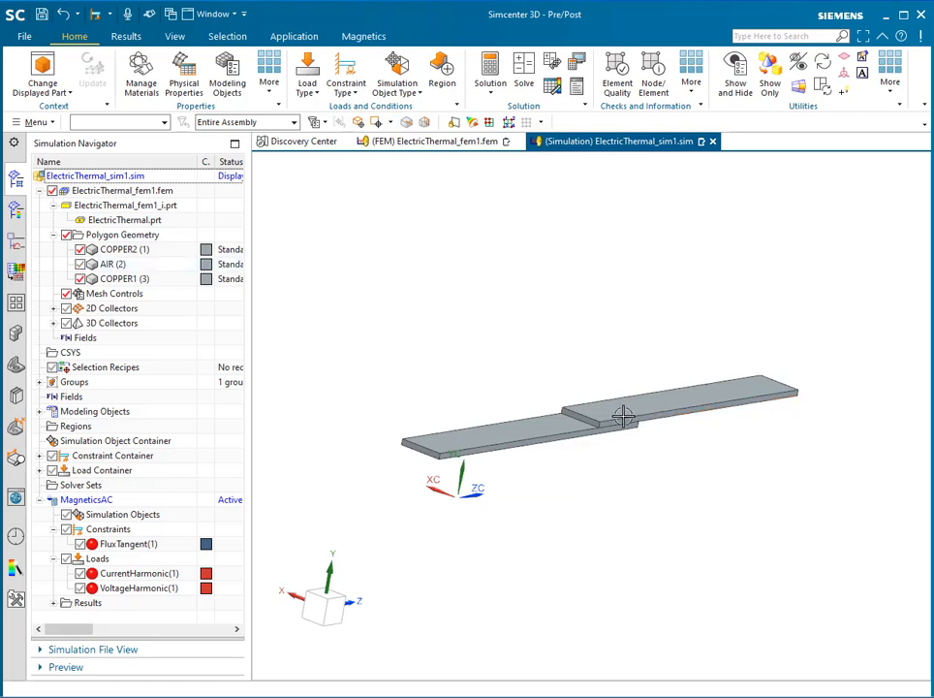
{"action": "scroll", "coordinate": [664, 327], "scroll_direction": "up", "scroll_amount": 4}
{"action": "middle_click_drag", "start_coordinate": [664, 326], "coordinate": [586, 462]}
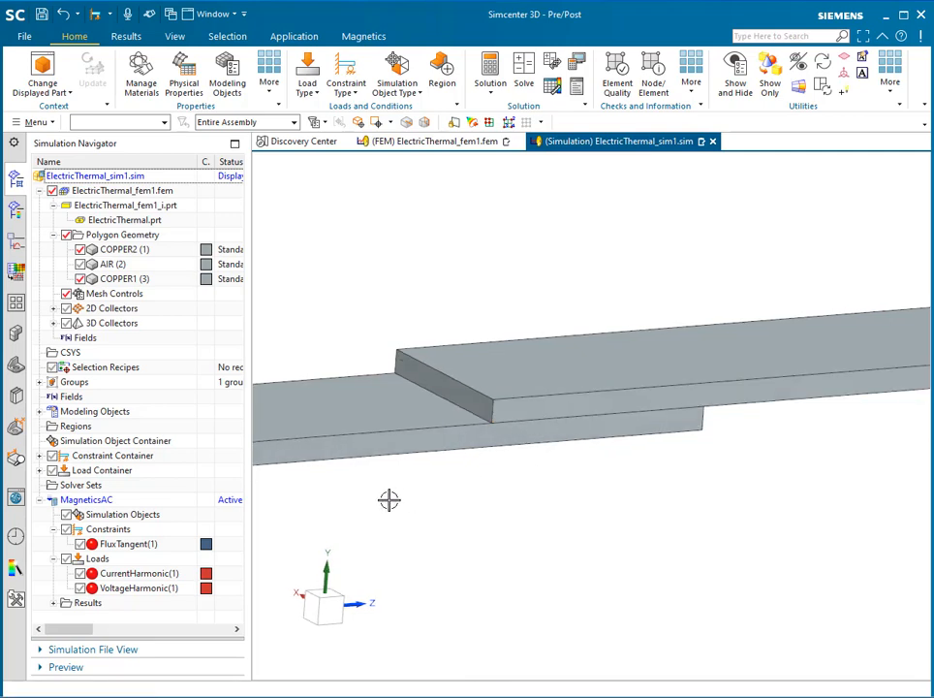
Start a Contact Resistance (one Surface) simulation object in MagneticsAC with a new interface region on the contact face between the copper bars
{"action": "right_click", "coordinate": [153, 520]}
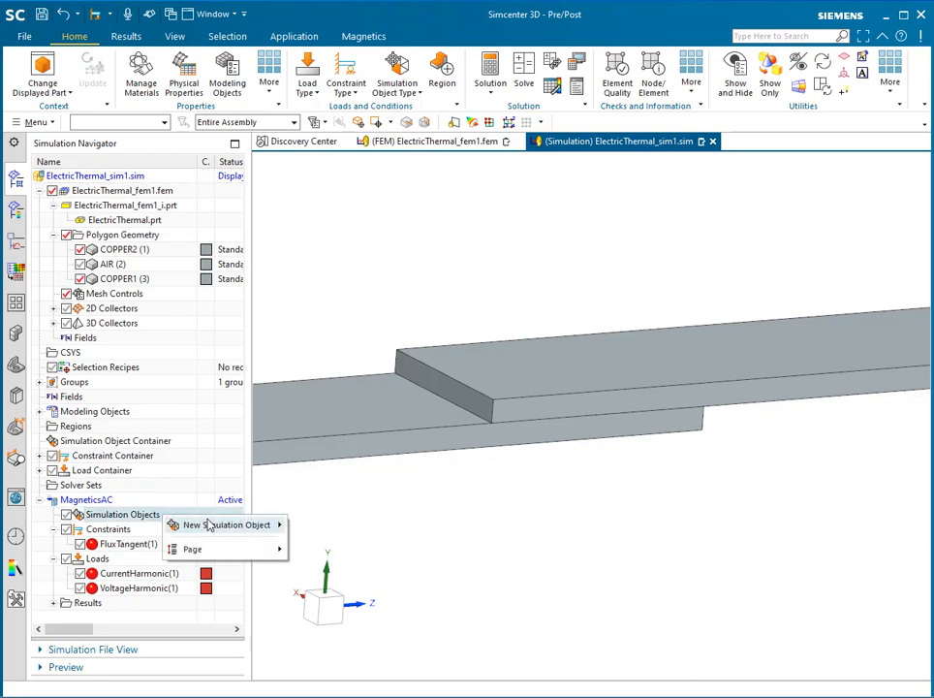
{"action": "mouse_move", "coordinate": [258, 529]}
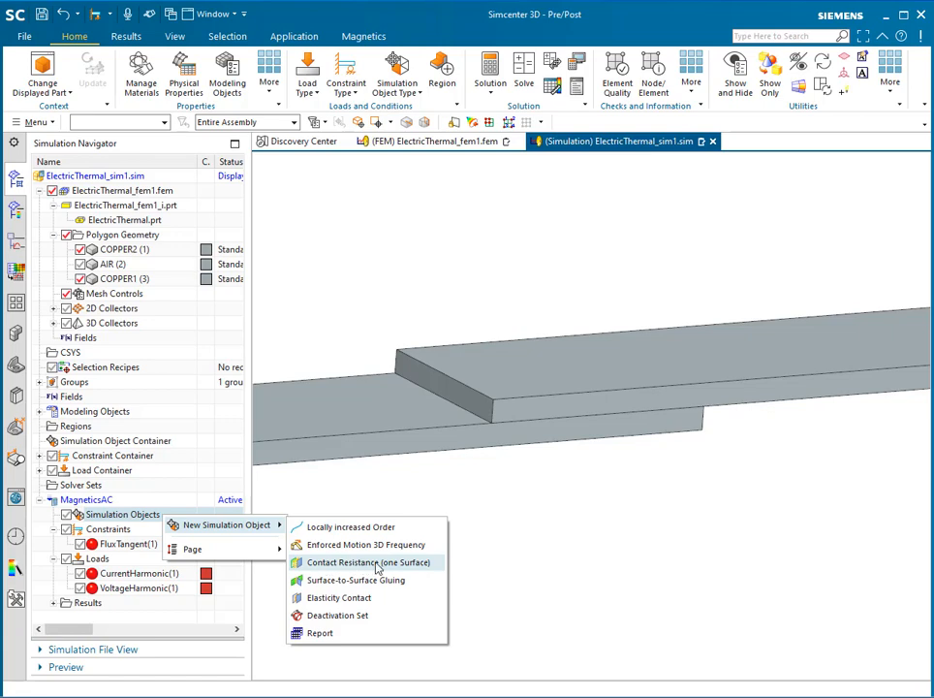
{"action": "left_click", "coordinate": [338, 563]}
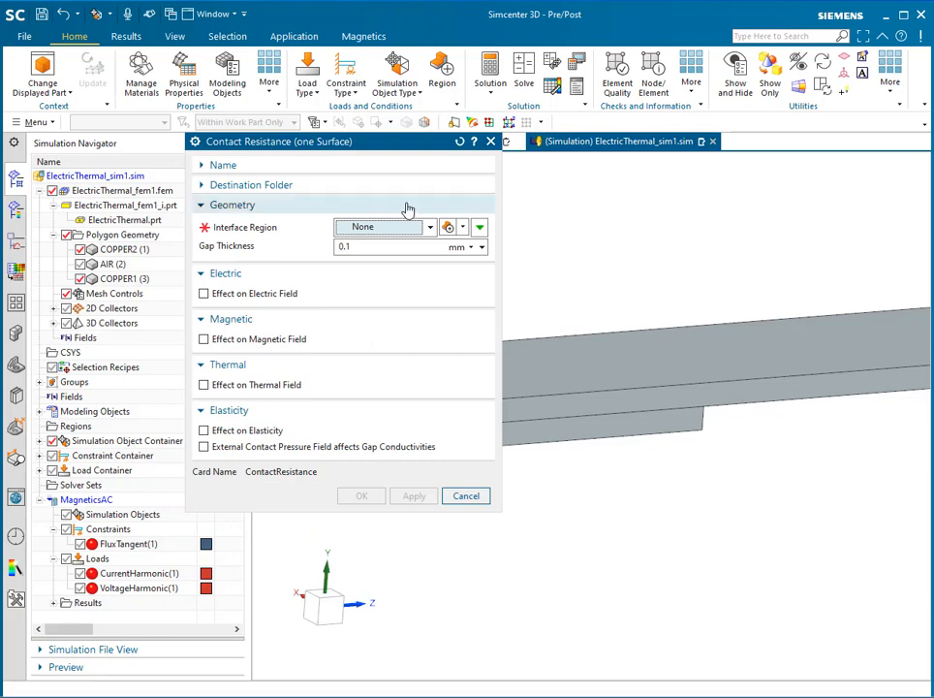
{"action": "left_click_drag", "start_coordinate": [383, 145], "coordinate": [310, 145]}
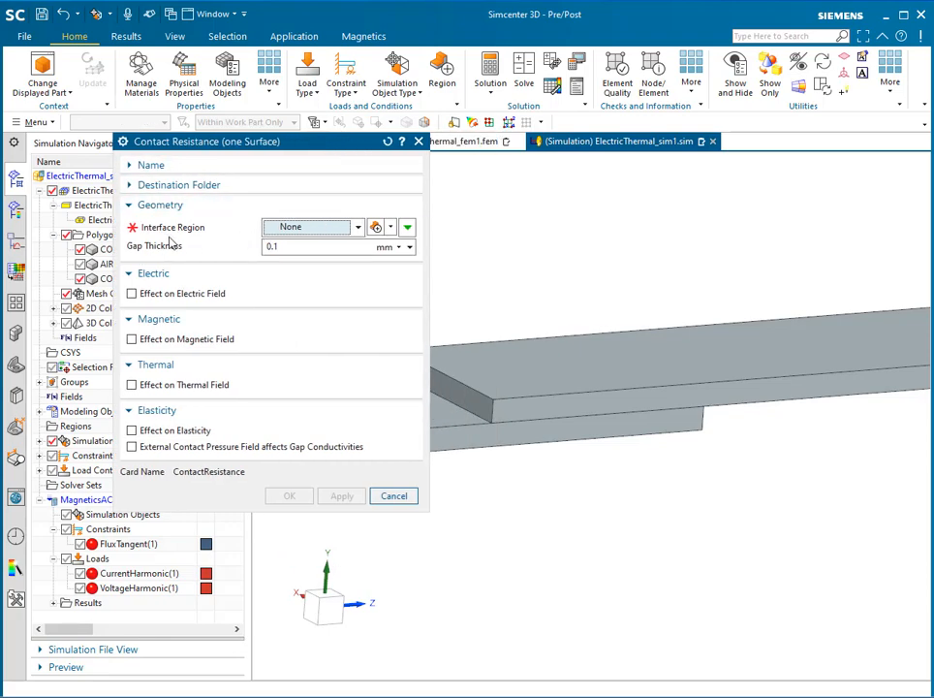
{"action": "left_click", "coordinate": [378, 229]}
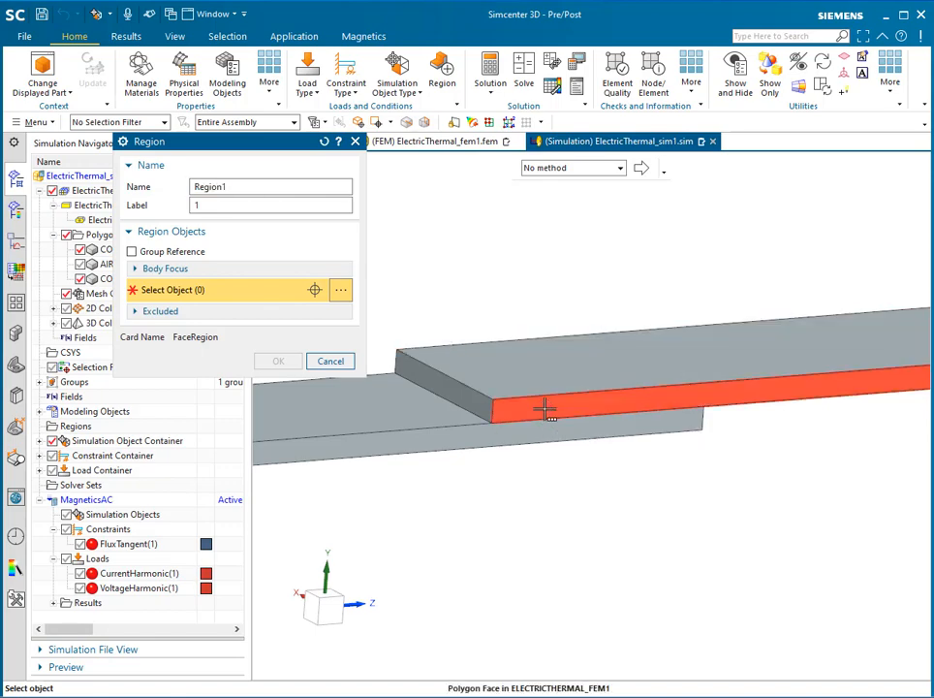
{"action": "mouse_move", "coordinate": [544, 409]}
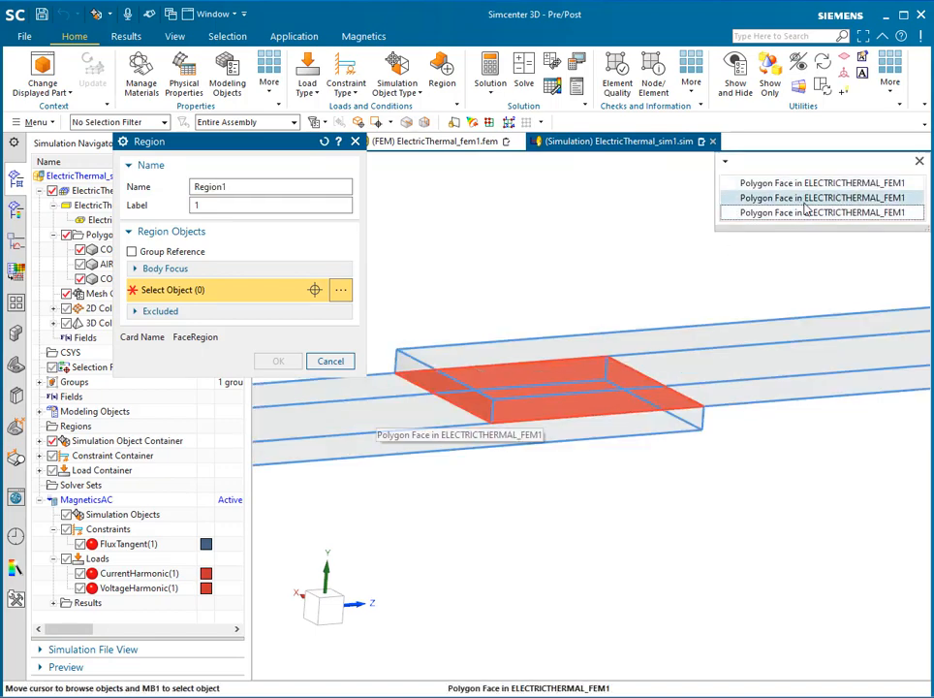
{"action": "left_click", "coordinate": [806, 212]}
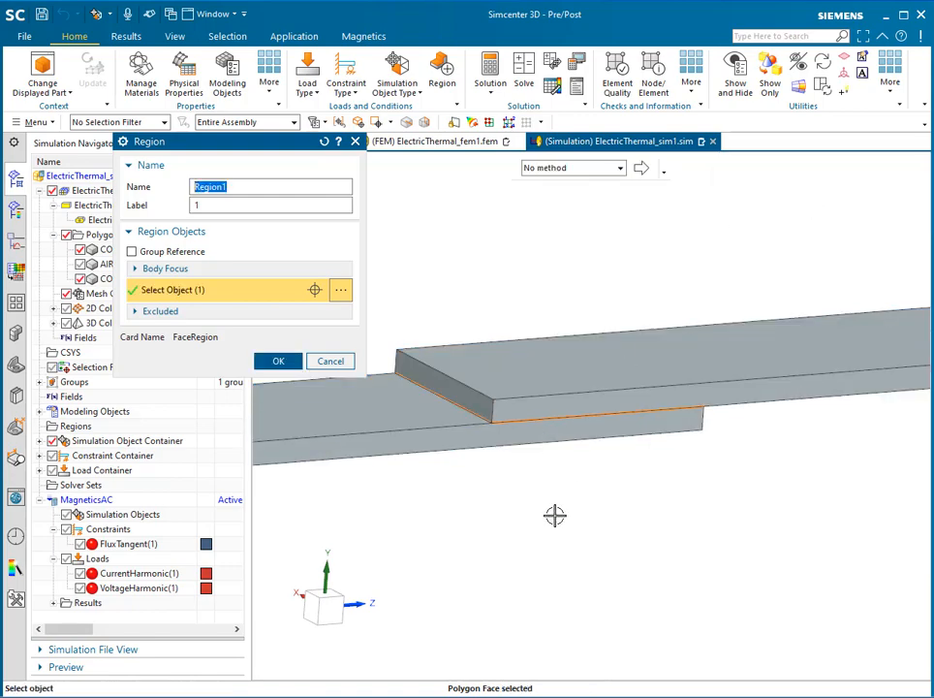
{"action": "left_click", "coordinate": [277, 359]}
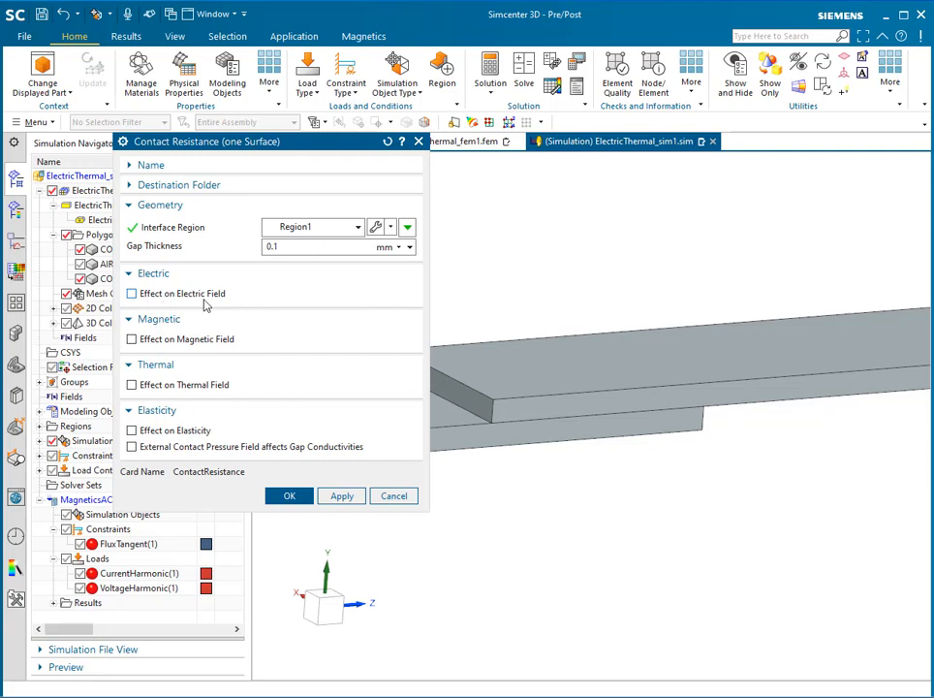
Enable the contact's electric field effect with a total resistance of 5 µΩ, enable its magnetic field effect, and create the object
{"action": "left_click", "coordinate": [145, 300]}
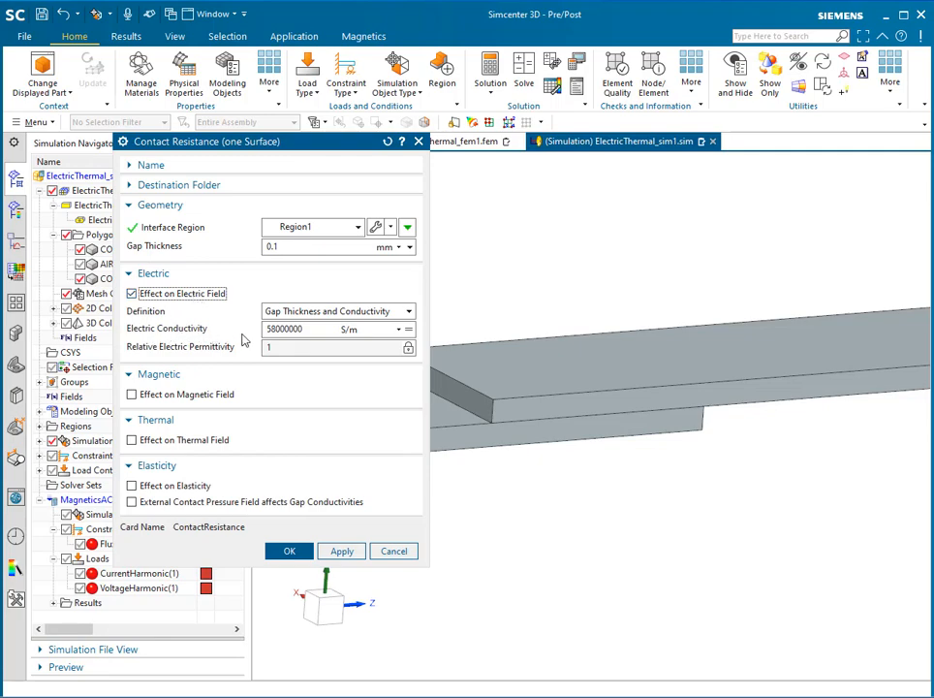
{"action": "double_click", "coordinate": [282, 329]}
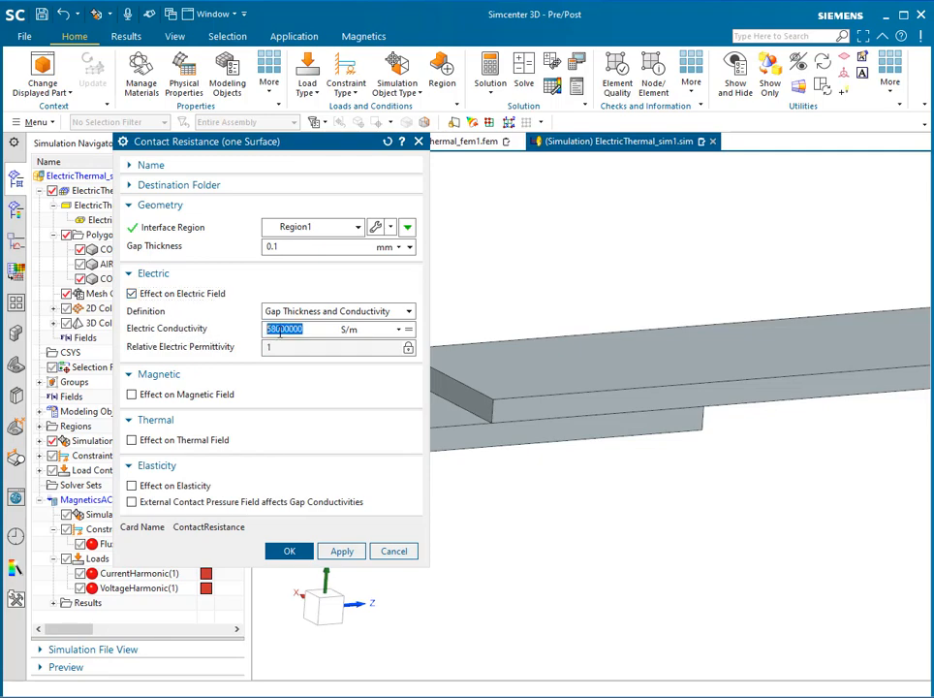
{"action": "double_click", "coordinate": [284, 246]}
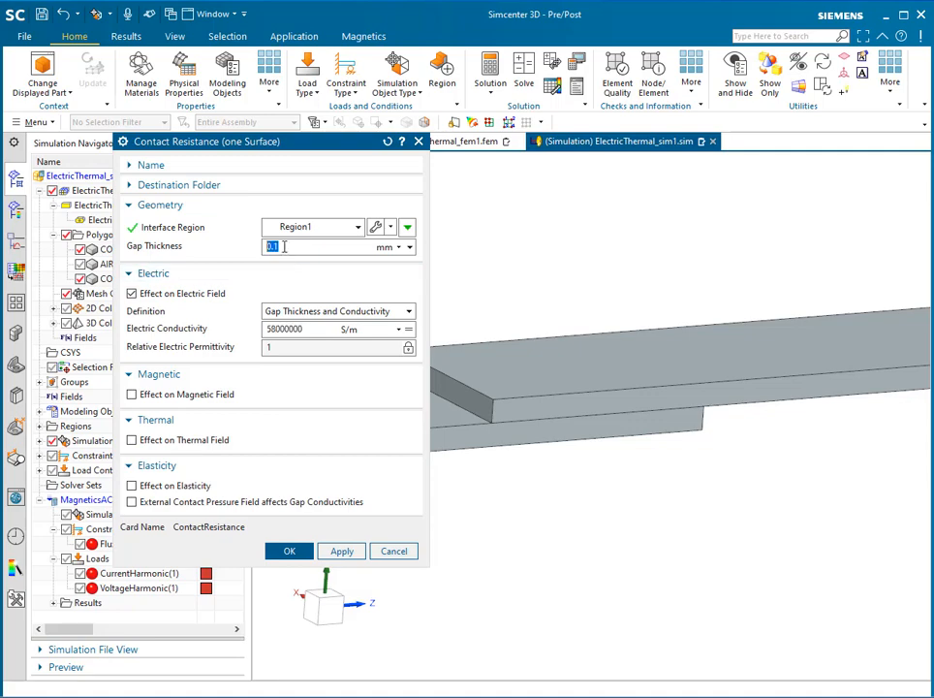
{"action": "left_click", "coordinate": [332, 311]}
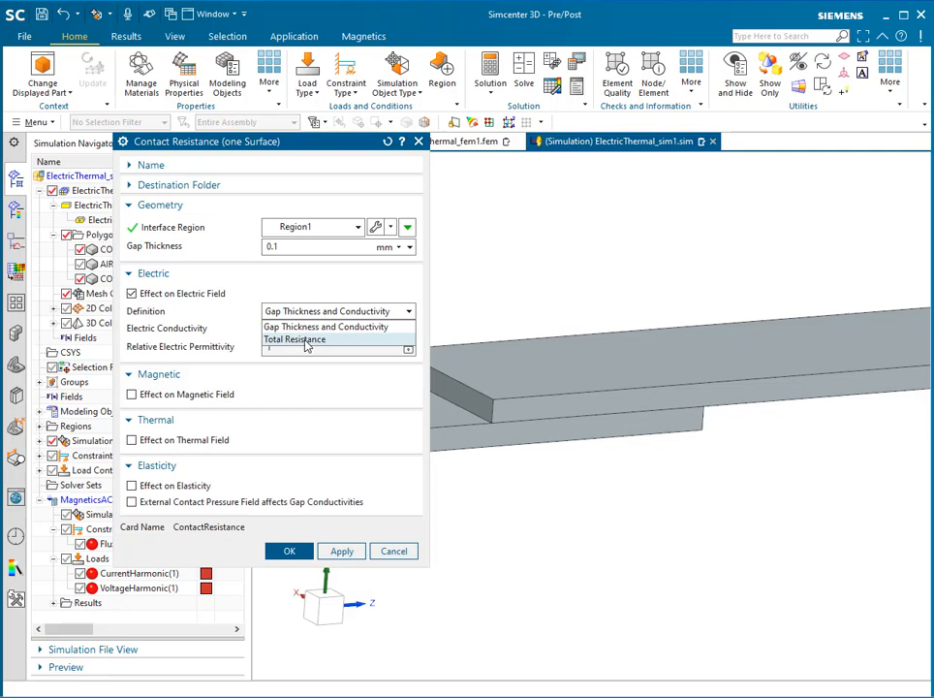
{"action": "left_click", "coordinate": [307, 340]}
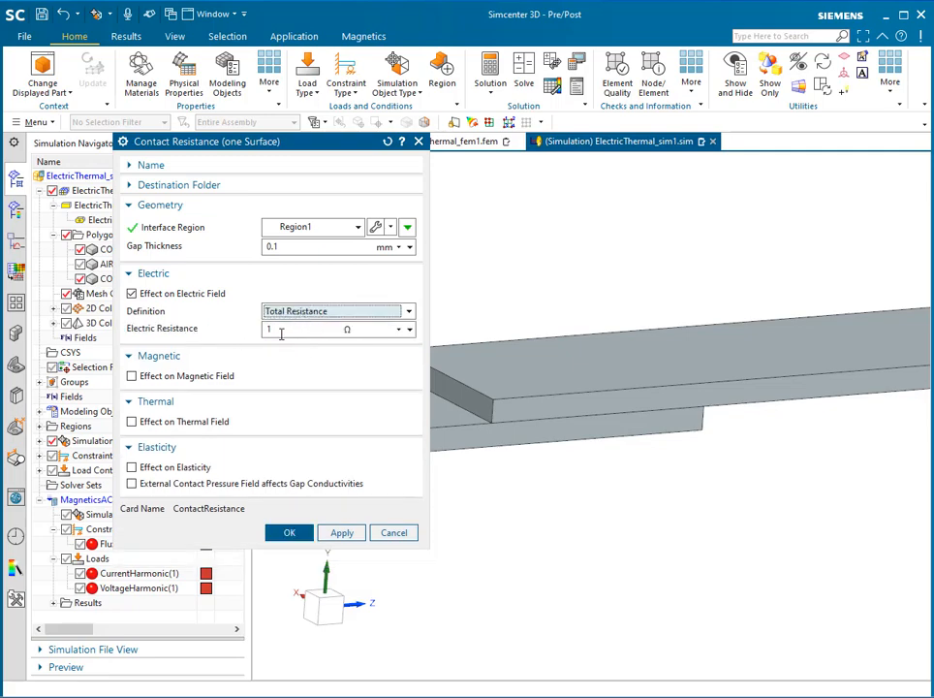
{"action": "double_click", "coordinate": [284, 332]}
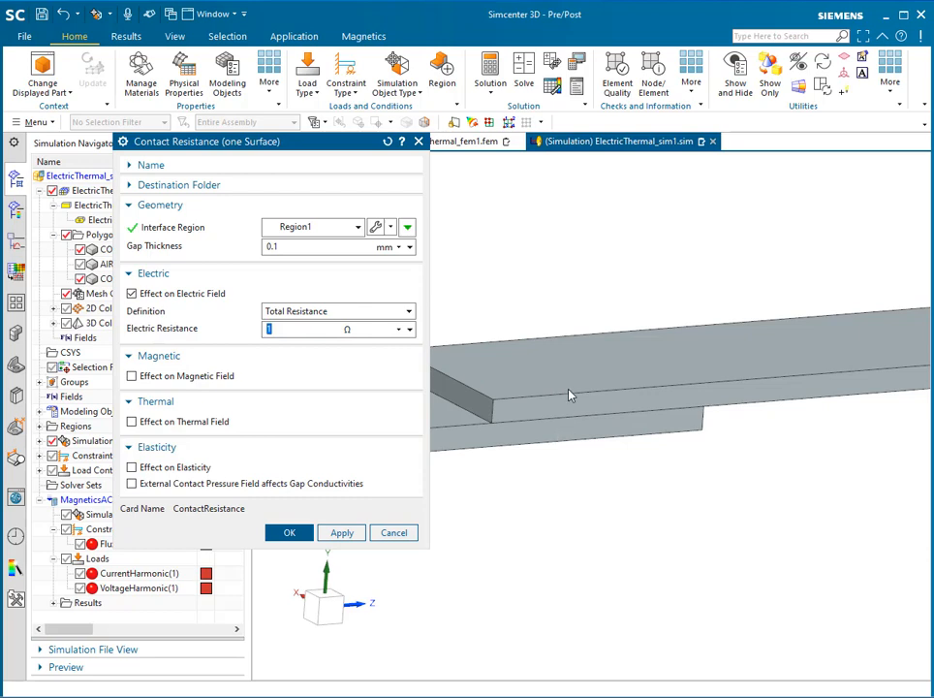
{"action": "left_click", "coordinate": [360, 331]}
{"action": "left_click", "coordinate": [351, 358]}
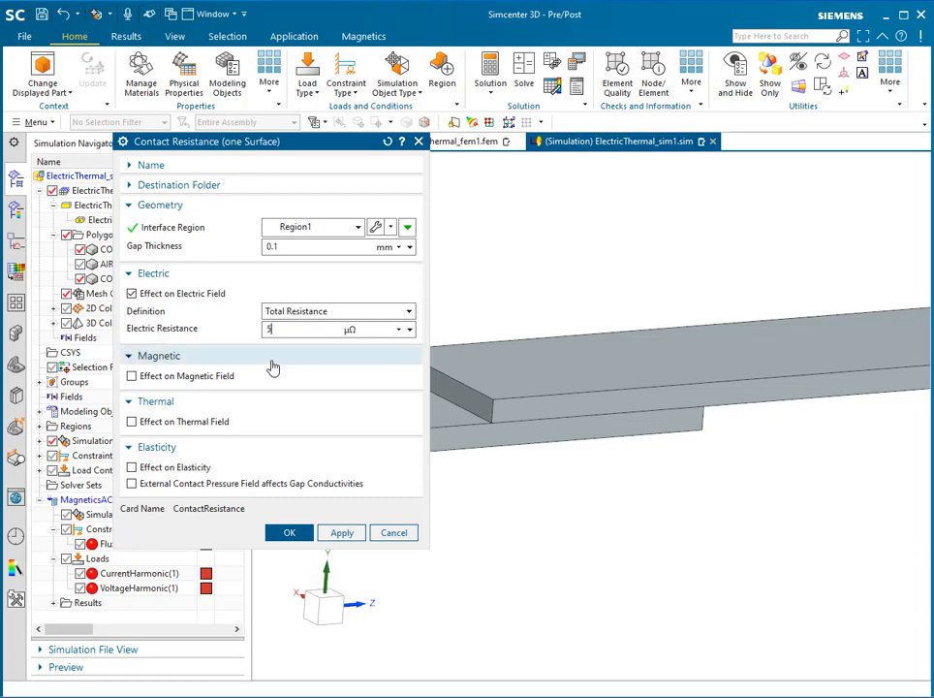
{"action": "left_click", "coordinate": [151, 380]}
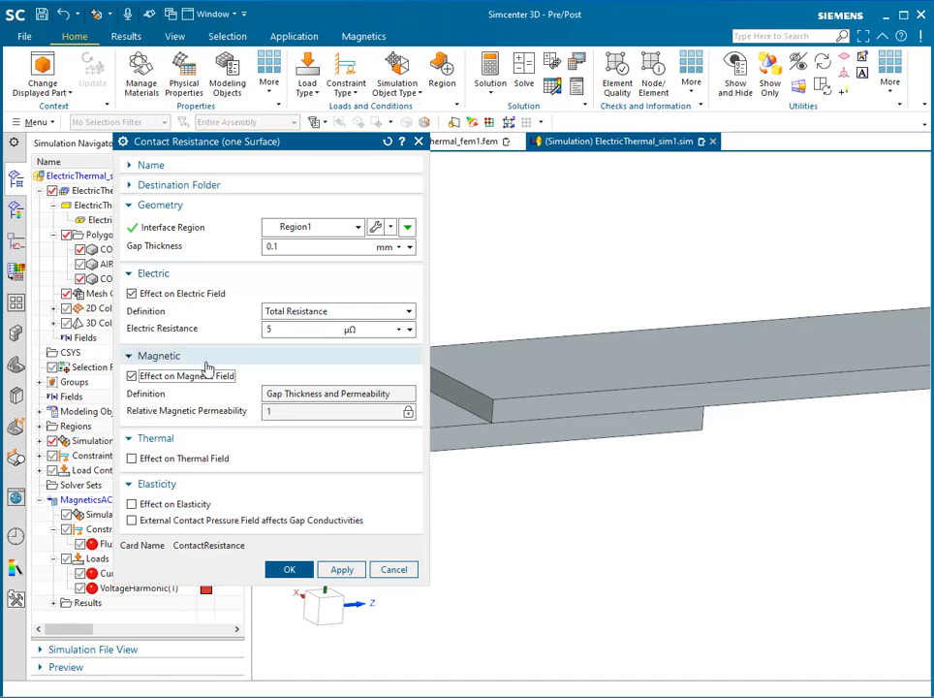
{"action": "left_click", "coordinate": [288, 571]}
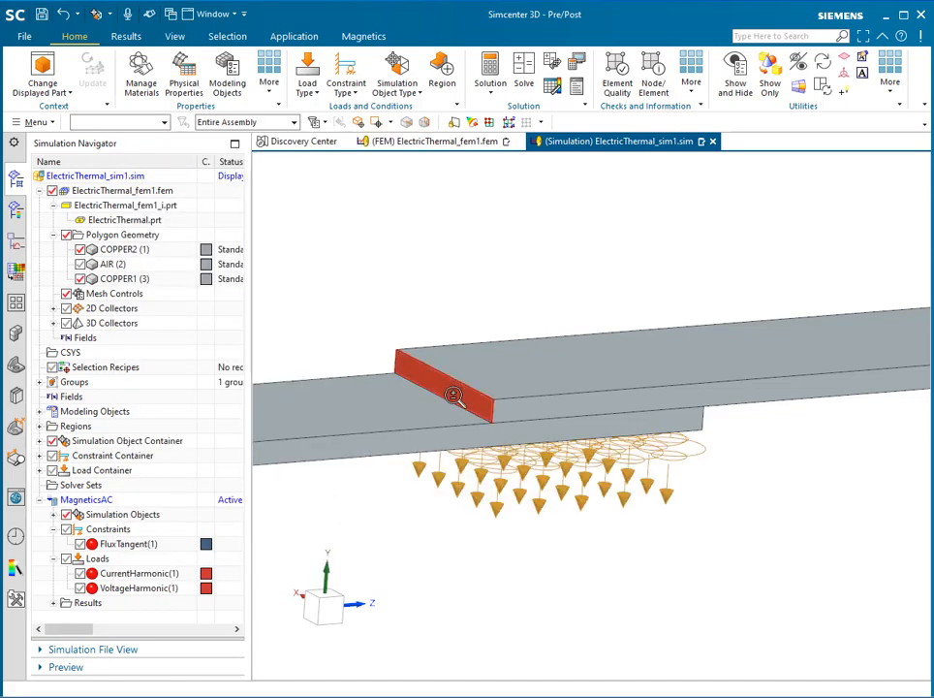
Solve the MagneticsAC solution, follow the solver log until the run ends, and clear the monitor windows away
{"action": "scroll", "coordinate": [454, 394], "scroll_direction": "down", "scroll_amount": 3}
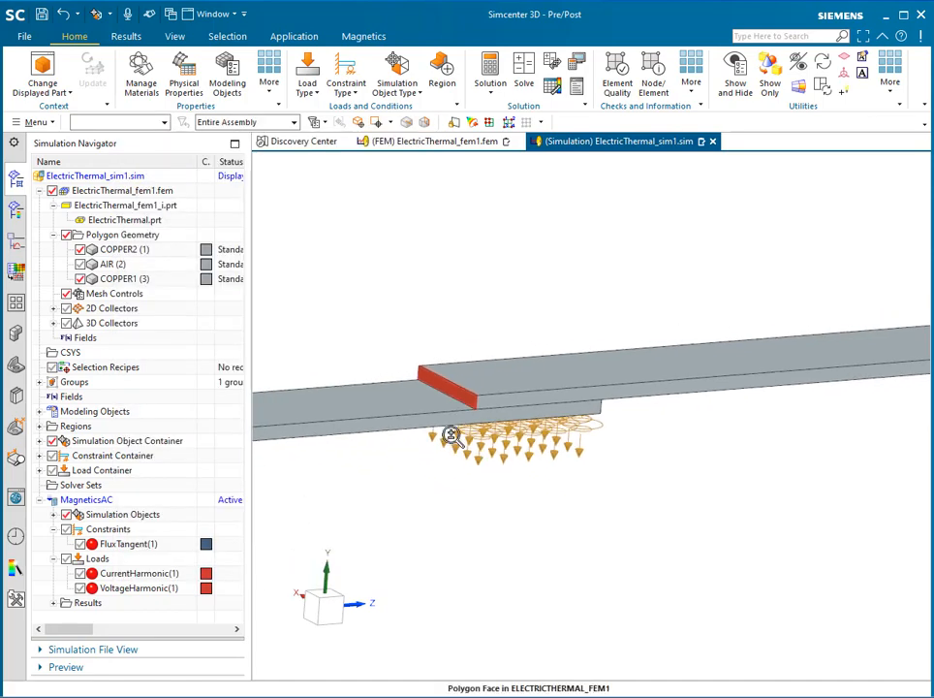
{"action": "right_click", "coordinate": [125, 500]}
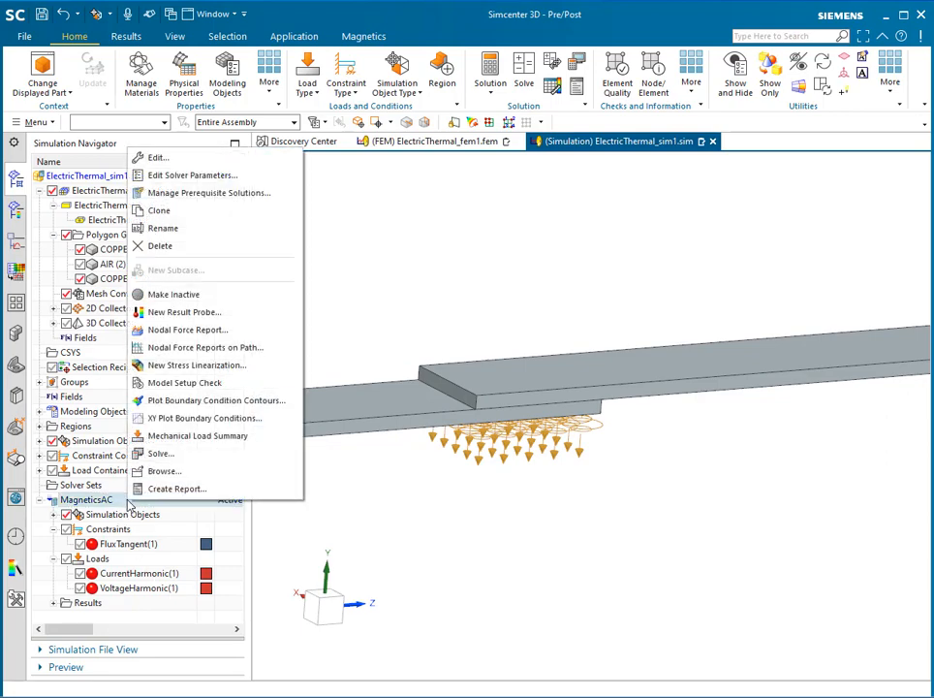
{"action": "left_click", "coordinate": [160, 453]}
{"action": "left_click", "coordinate": [255, 326]}
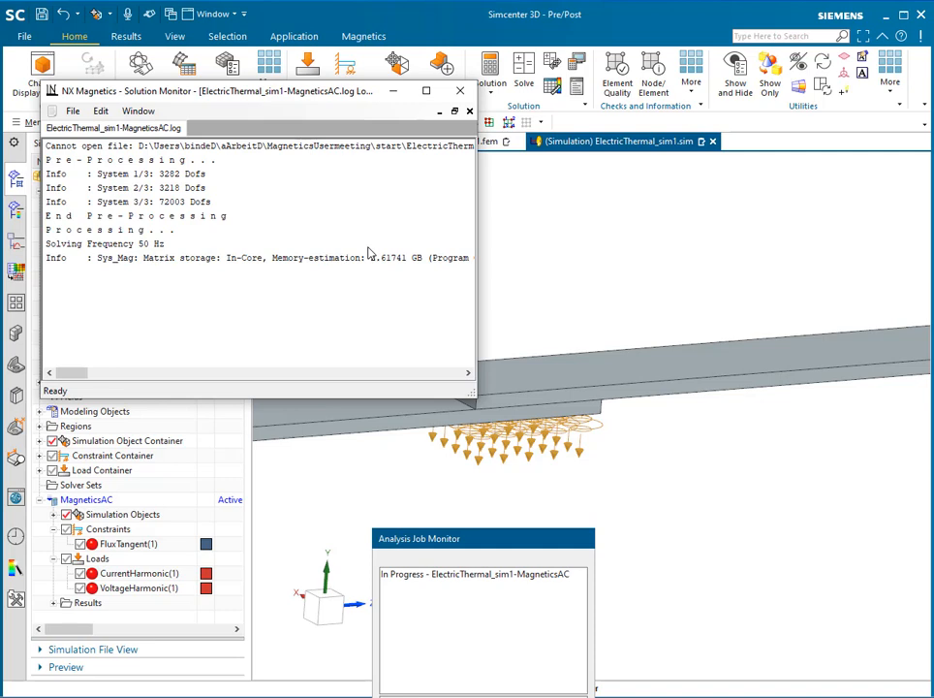
{"action": "left_click", "coordinate": [156, 251]}
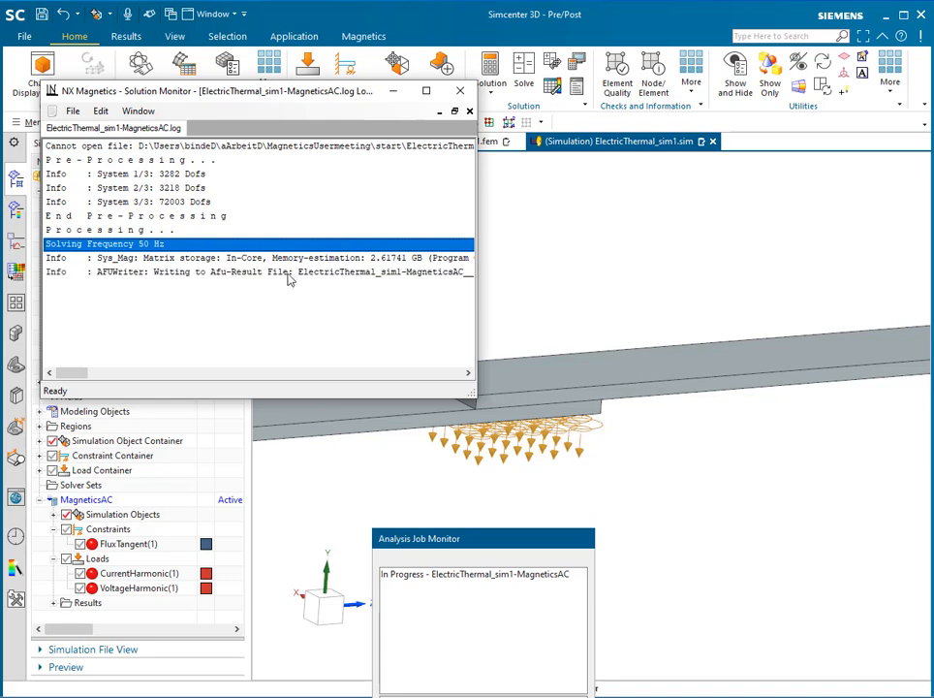
{"action": "left_click", "coordinate": [254, 289]}
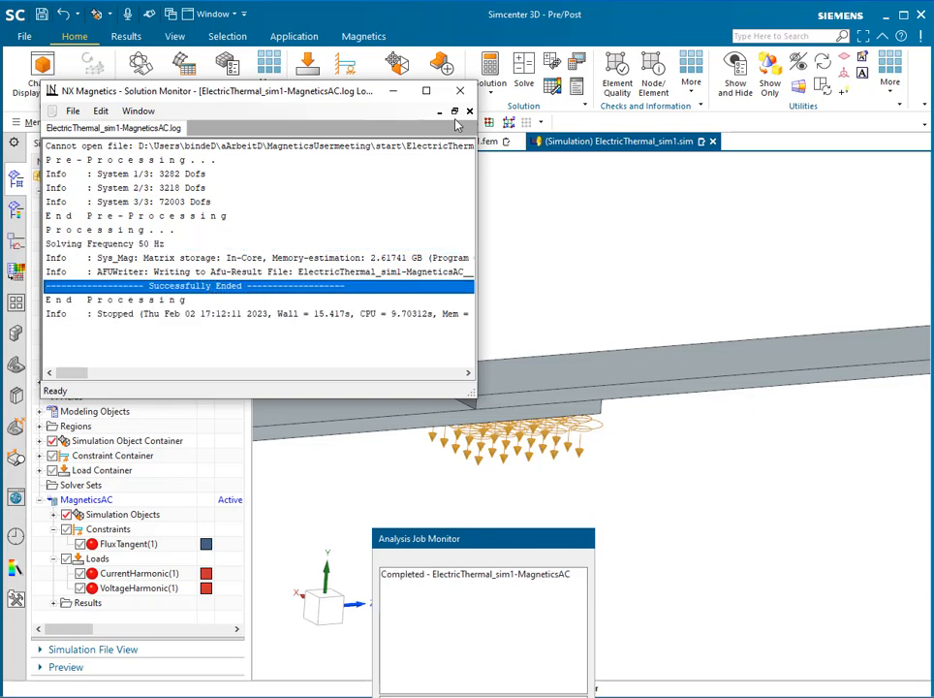
{"action": "left_click", "coordinate": [459, 90]}
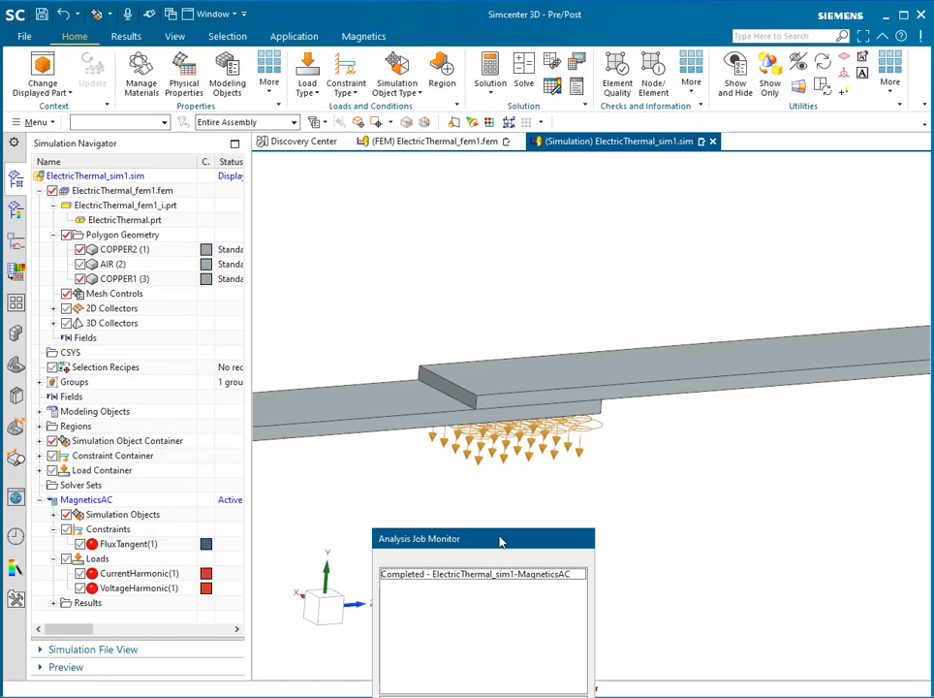
{"action": "left_click_drag", "start_coordinate": [505, 541], "coordinate": [514, 697]}
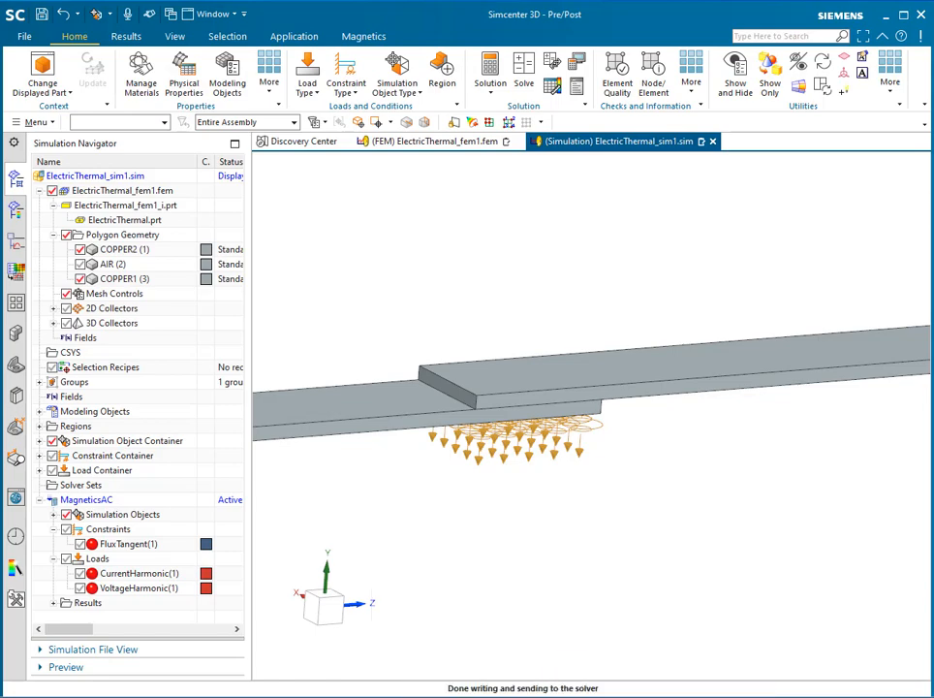
Open the MagneticsAC results, list the graphs and the 50 Hz frequency results, and widen the name column to fit
{"action": "double_click", "coordinate": [98, 609]}
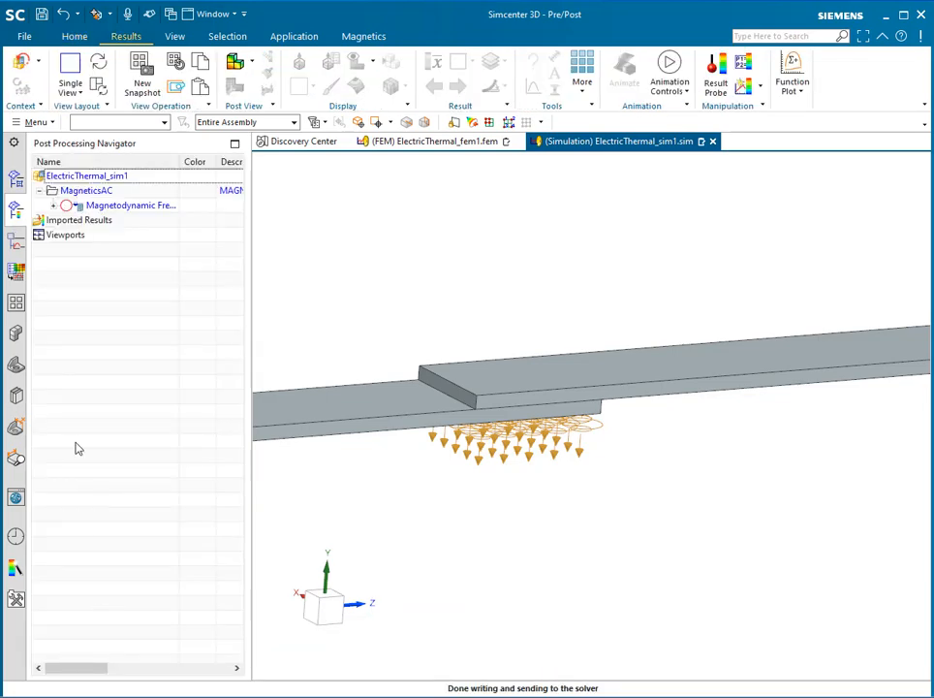
{"action": "left_click", "coordinate": [54, 206]}
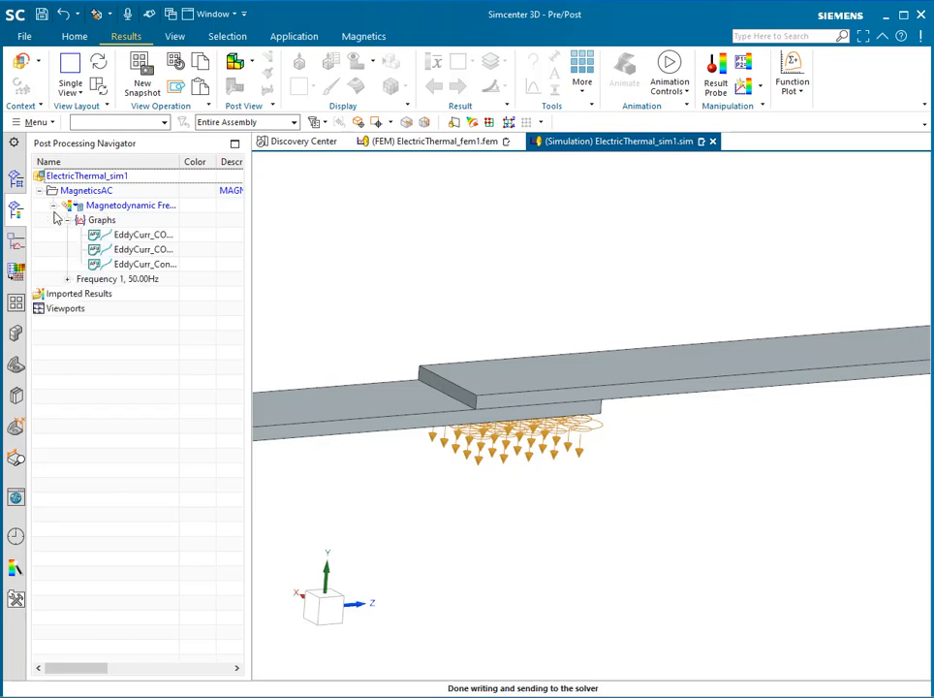
{"action": "left_click", "coordinate": [67, 279]}
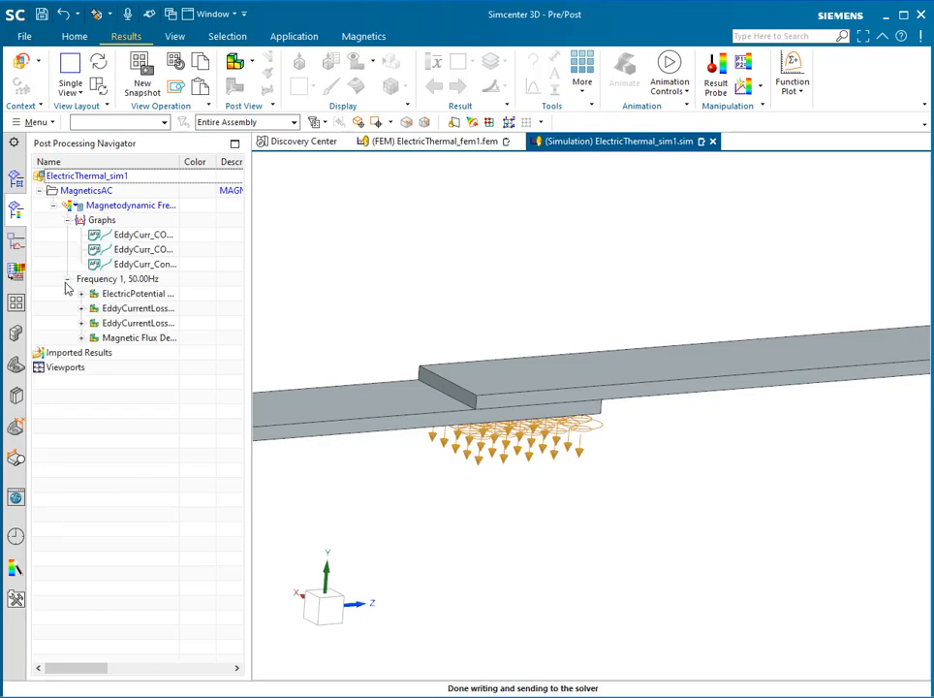
{"action": "double_click", "coordinate": [179, 165]}
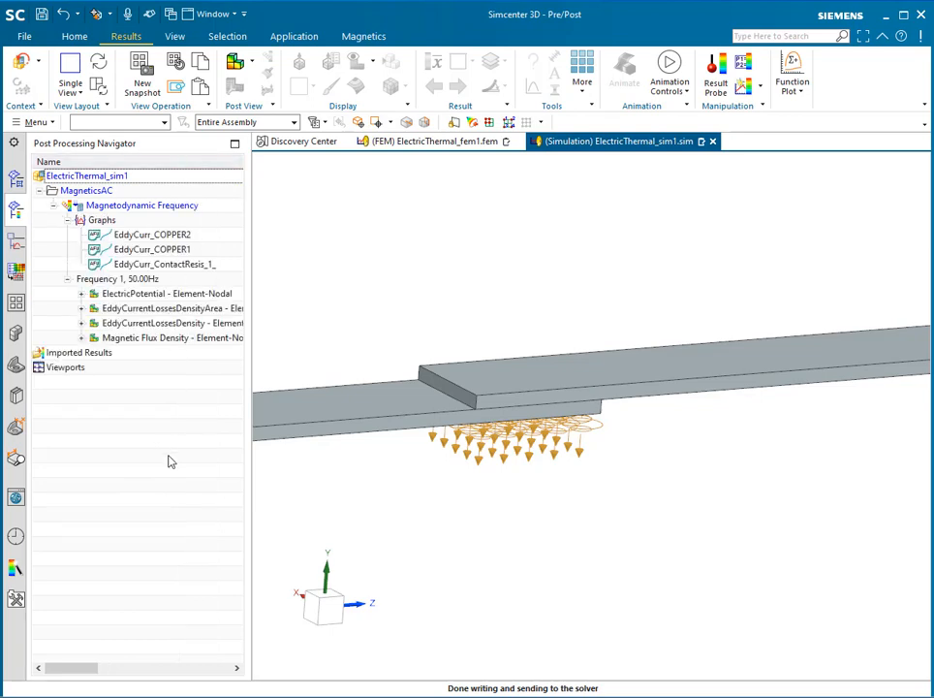
Plot the EddyCurr_COPPER2 graph in a new plot window
{"action": "left_click", "coordinate": [204, 237]}
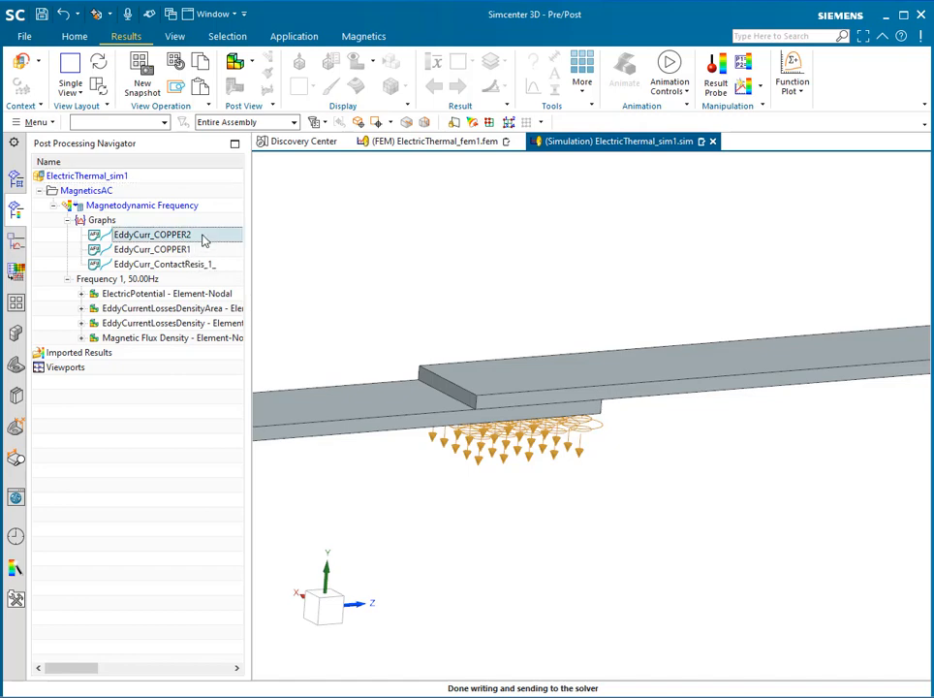
{"action": "right_click", "coordinate": [203, 237]}
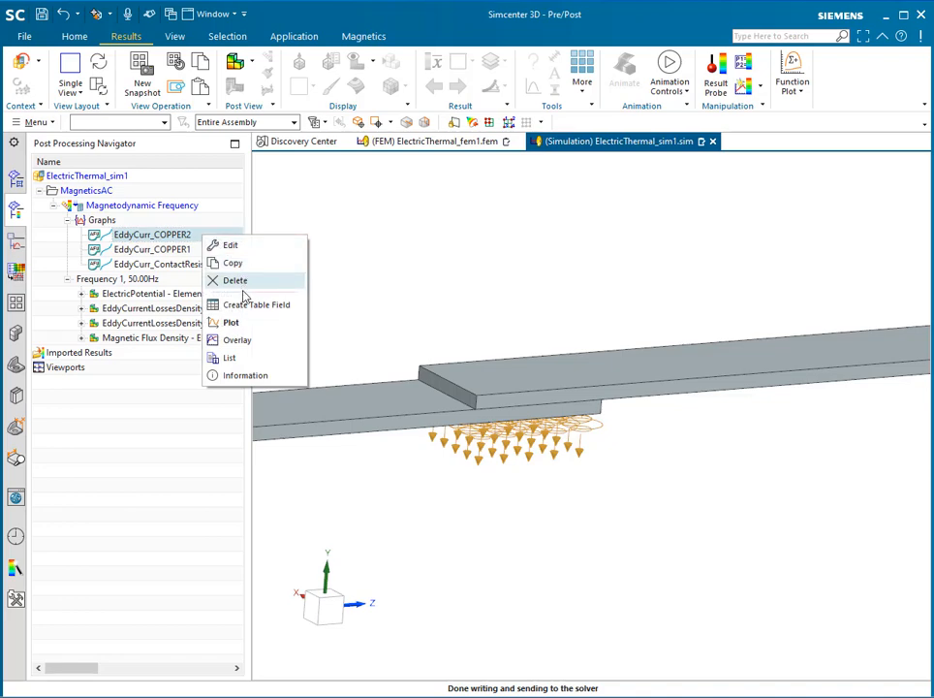
{"action": "left_click", "coordinate": [241, 326]}
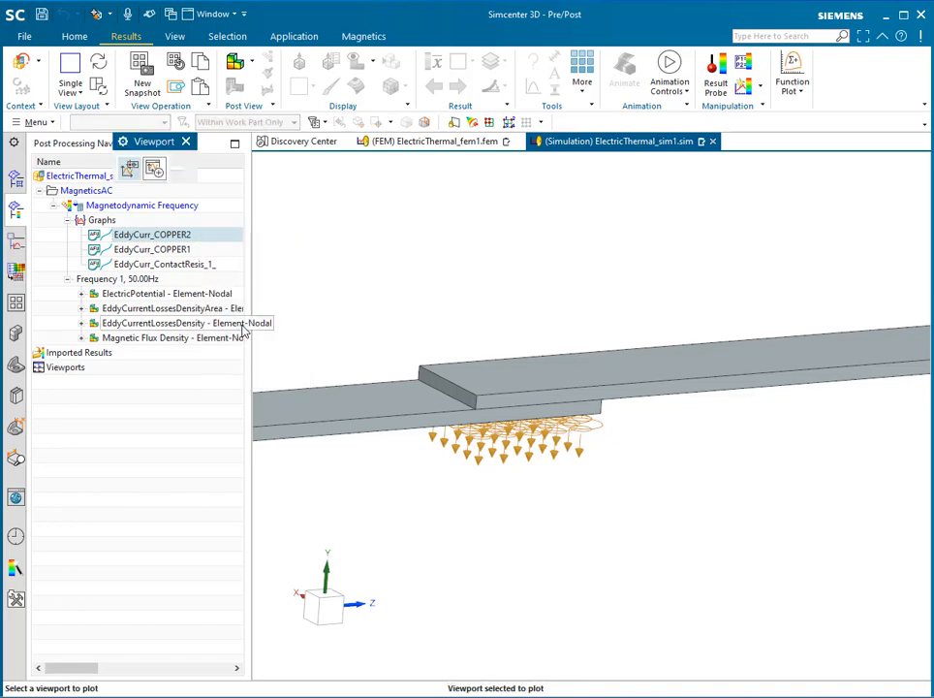
{"action": "left_click", "coordinate": [156, 172]}
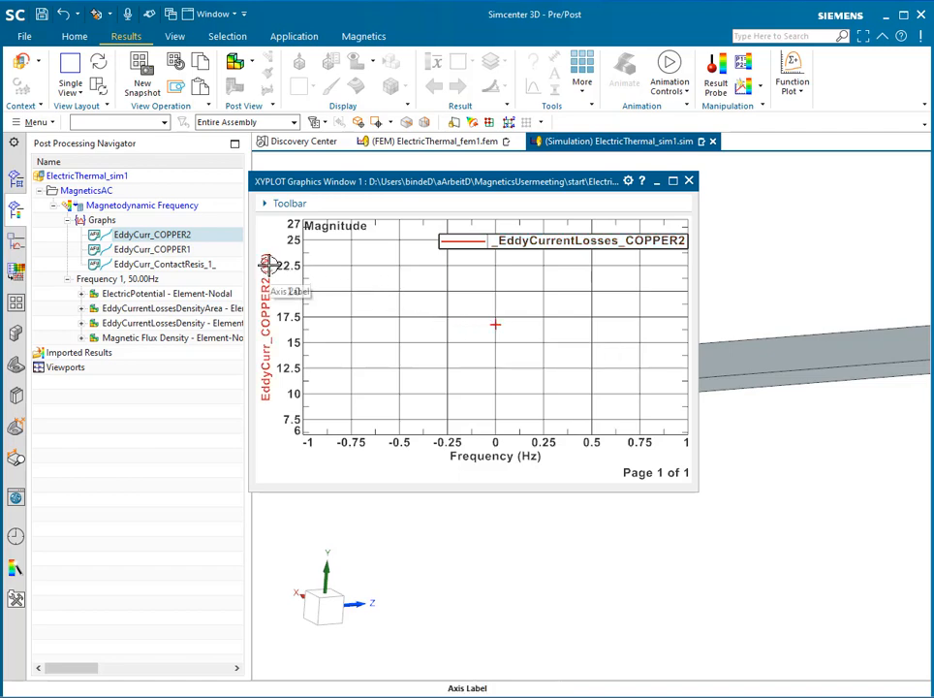
Plot the EddyCurr_COPPER1 graph in a second plot window and arrange it so both copper loss plots can be compared
{"action": "left_click", "coordinate": [155, 249]}
{"action": "right_click", "coordinate": [178, 252]}
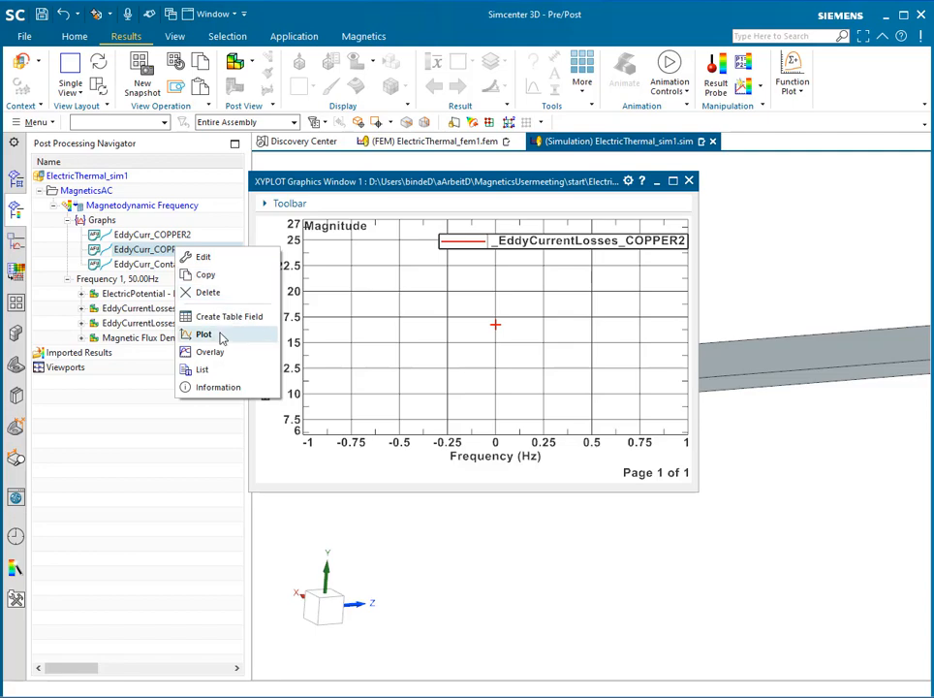
{"action": "left_click", "coordinate": [221, 336]}
{"action": "left_click", "coordinate": [156, 171]}
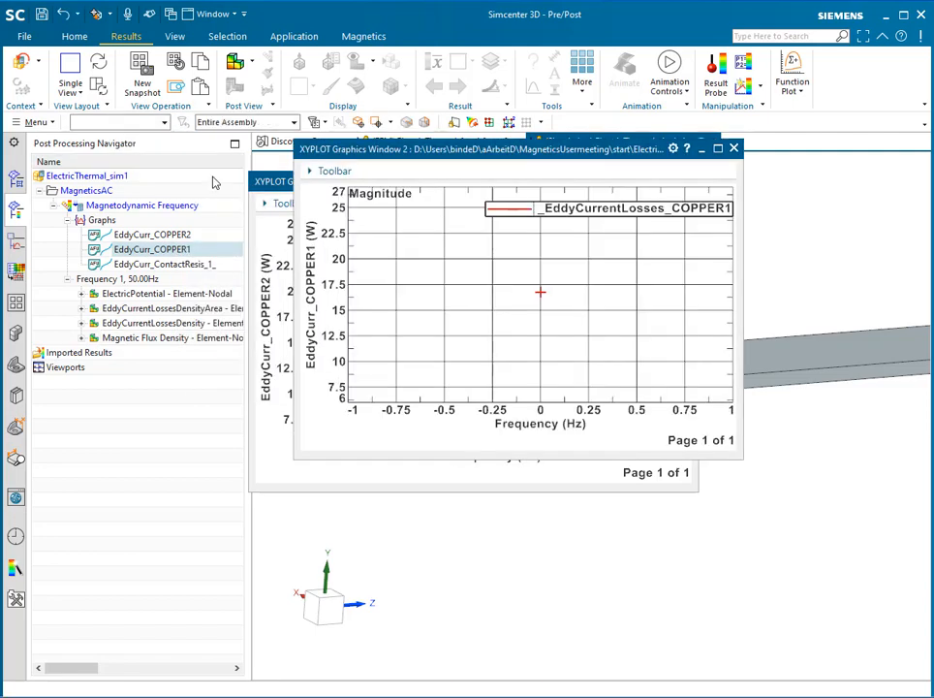
{"action": "left_click_drag", "start_coordinate": [389, 155], "coordinate": [503, 374]}
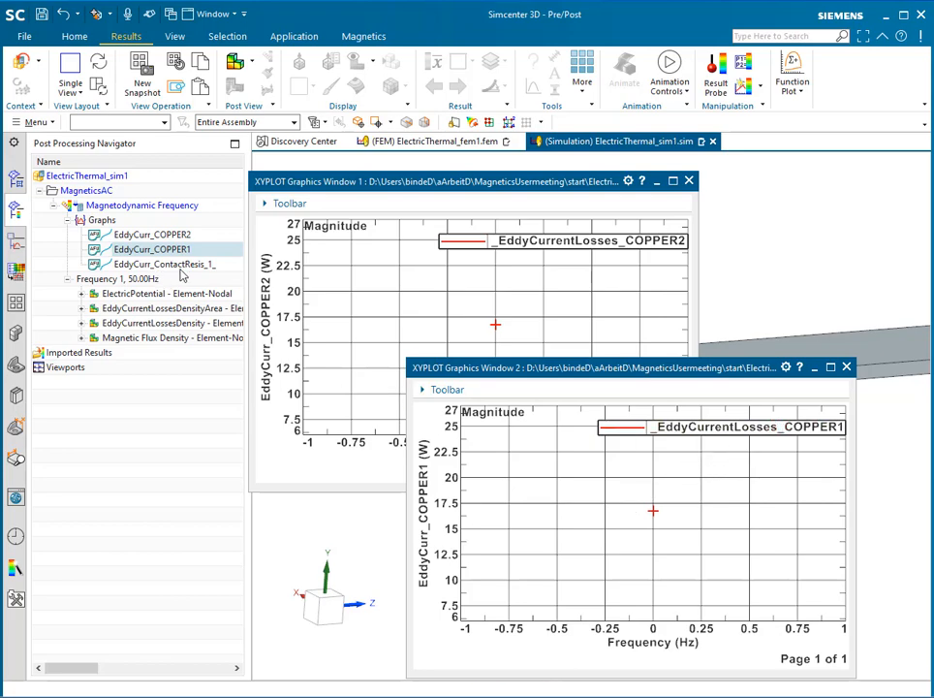
Close both copper loss plot windows and select the EddyCurr_ContactResis_1_ graph
{"action": "left_click", "coordinate": [689, 180]}
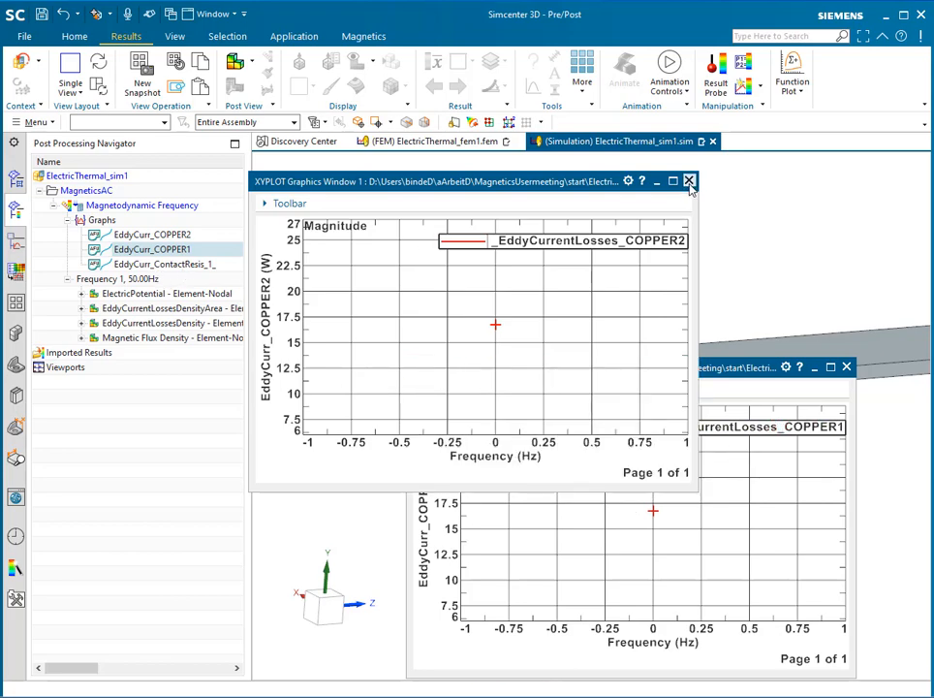
{"action": "left_click", "coordinate": [689, 181]}
{"action": "left_click", "coordinate": [848, 367]}
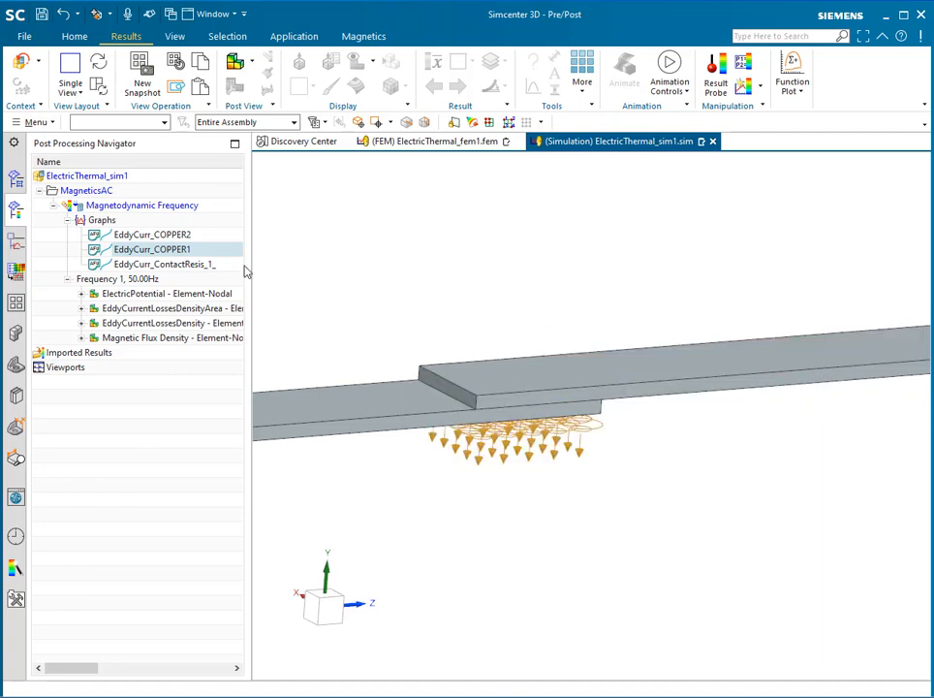
{"action": "left_click", "coordinate": [212, 265]}
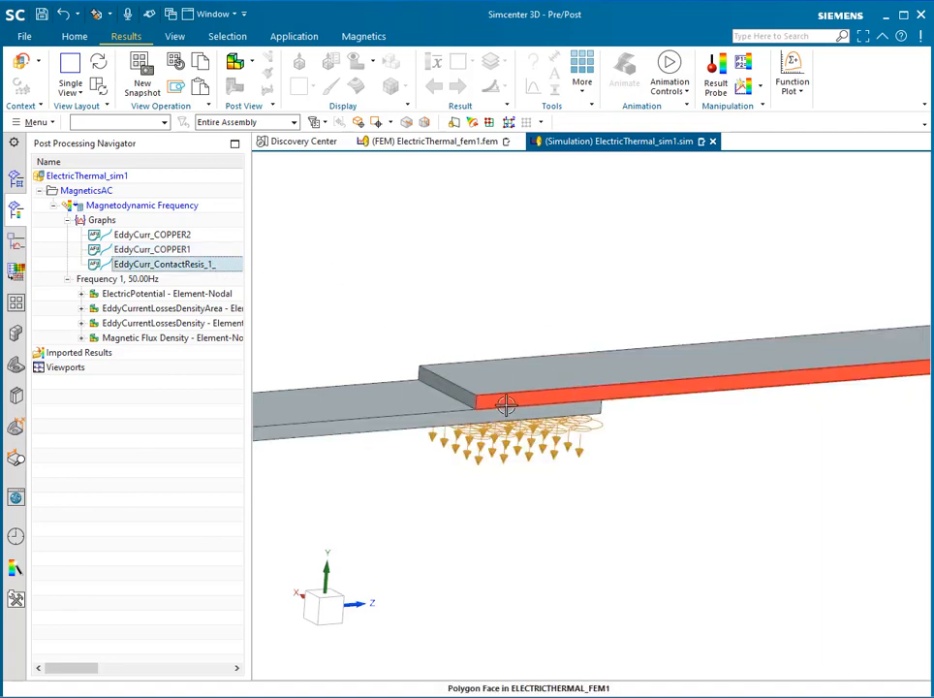
Plot the EddyCurr_ContactResis_1_ graph in a new window, inspect its loss value, and close the plot window
{"action": "right_click", "coordinate": [189, 265]}
{"action": "left_click", "coordinate": [217, 353]}
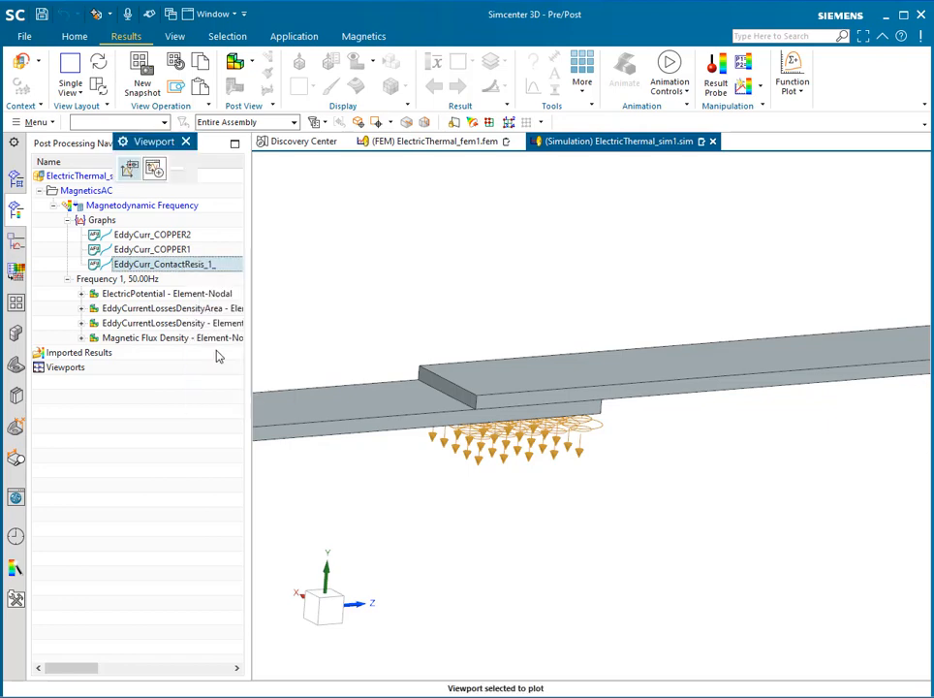
{"action": "left_click", "coordinate": [155, 169]}
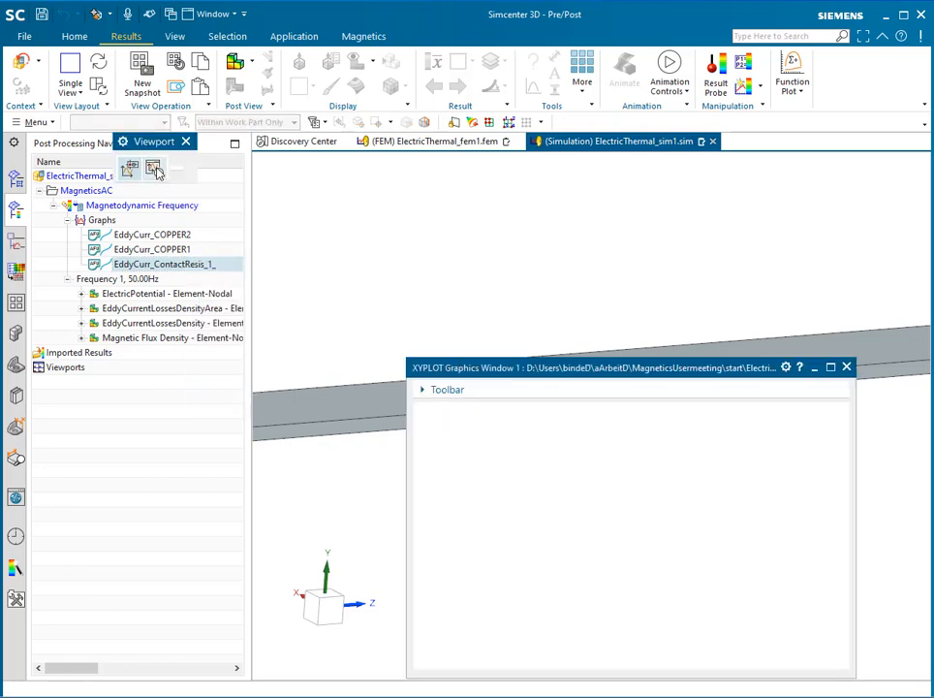
{"action": "left_click_drag", "start_coordinate": [693, 375], "coordinate": [612, 247]}
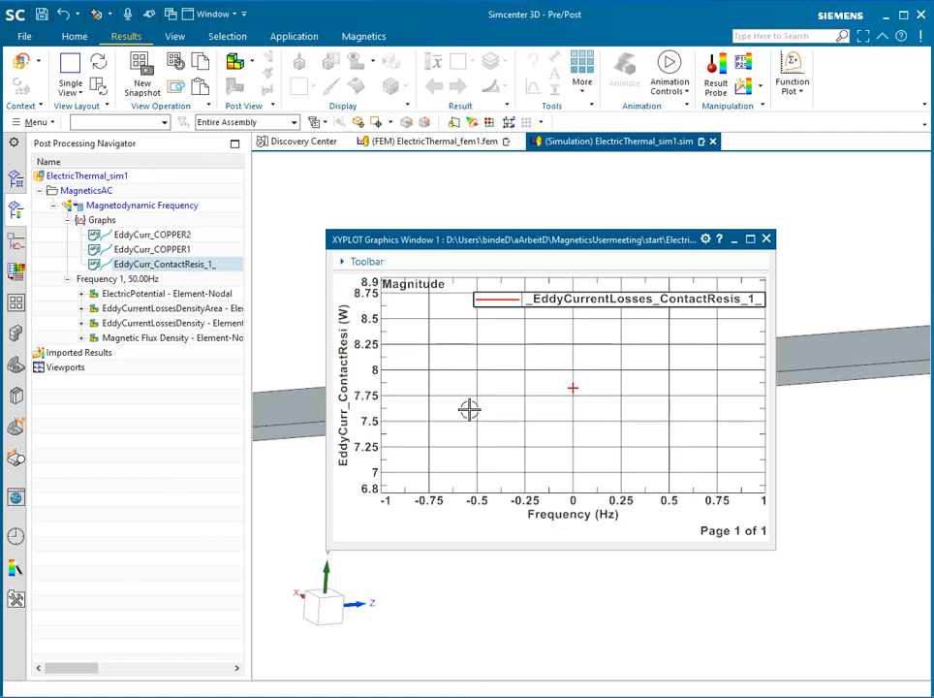
{"action": "left_click", "coordinate": [766, 239]}
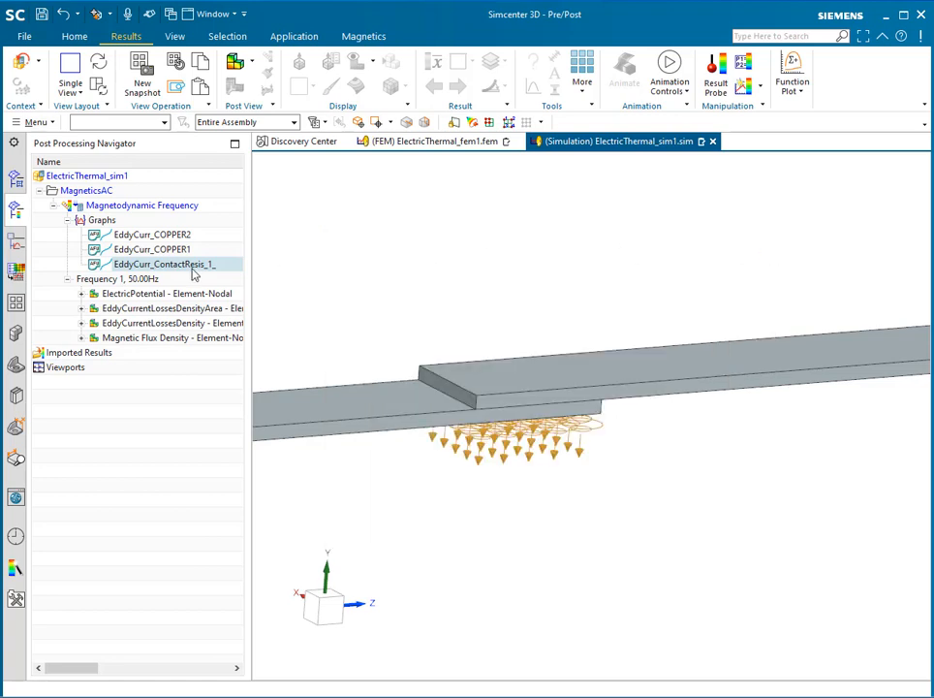
Display the ElectricPotential contour plot and hide the AIR (3d) mesh and the 2D Elements in Post View 1
{"action": "double_click", "coordinate": [146, 294]}
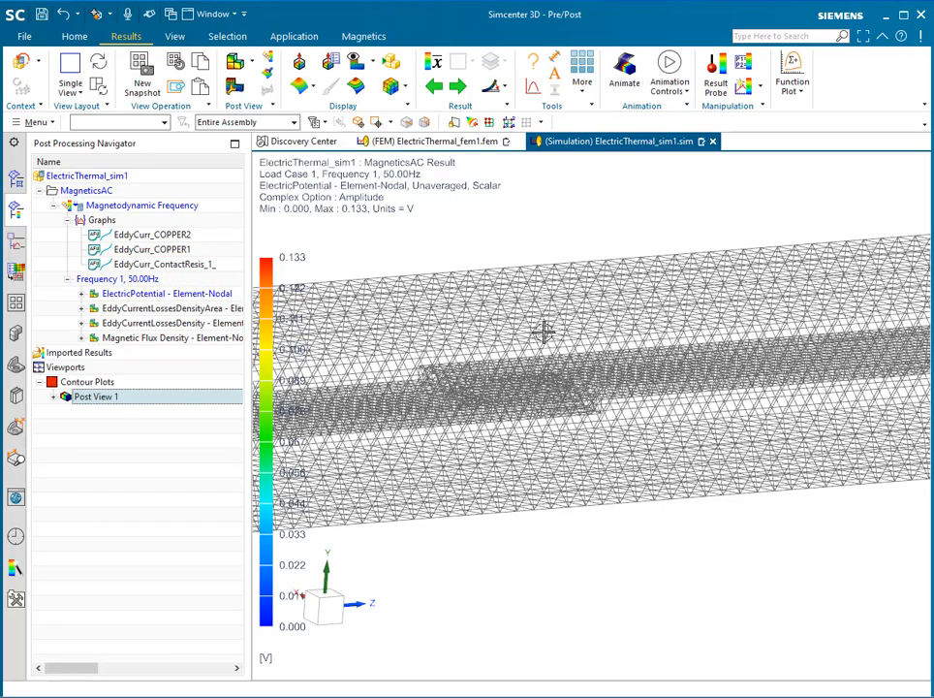
{"action": "middle_click_drag", "start_coordinate": [579, 346], "coordinate": [580, 384], "text": "ctrl"}
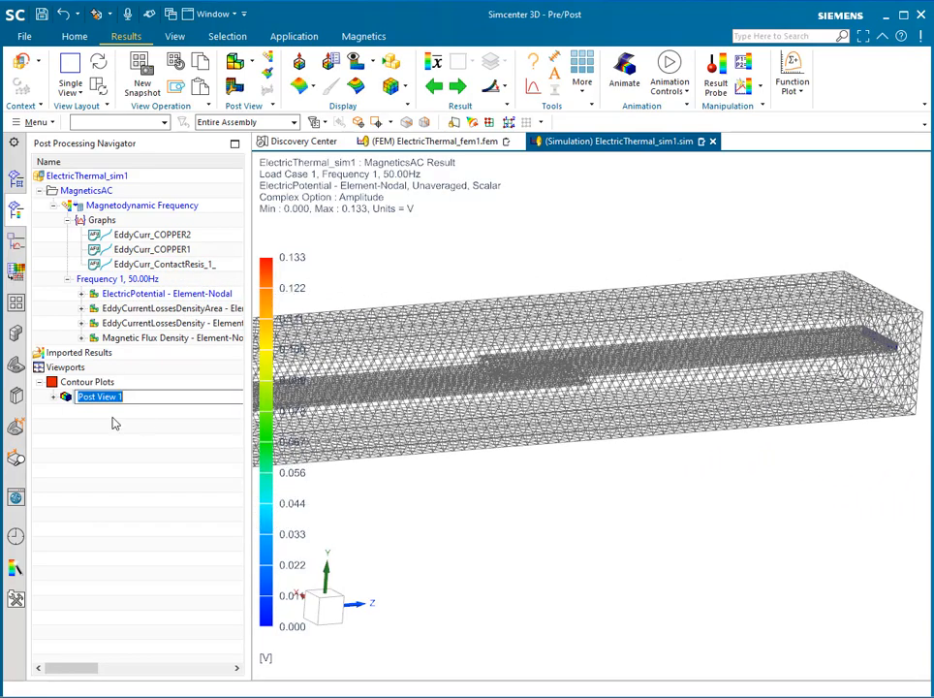
{"action": "left_click", "coordinate": [54, 398]}
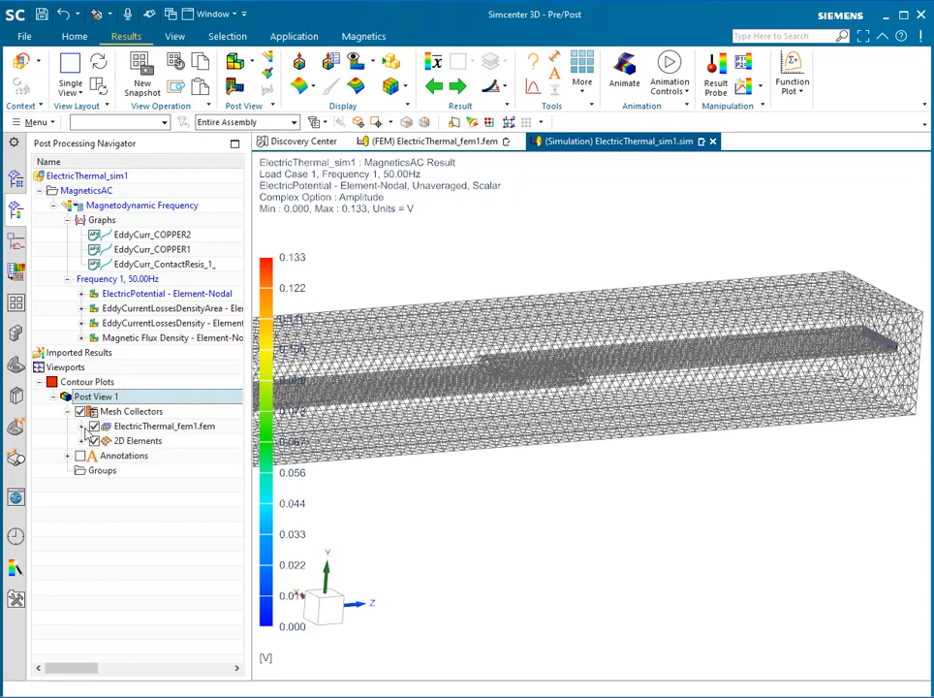
{"action": "left_click", "coordinate": [82, 426]}
{"action": "left_click", "coordinate": [95, 441]}
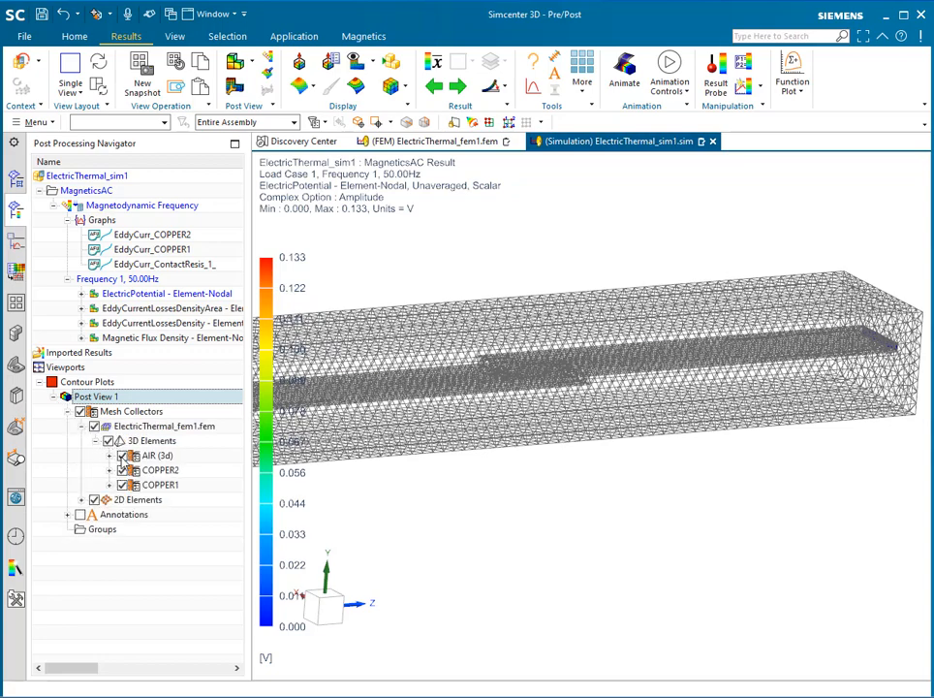
{"action": "left_click", "coordinate": [122, 456]}
{"action": "left_click", "coordinate": [94, 499]}
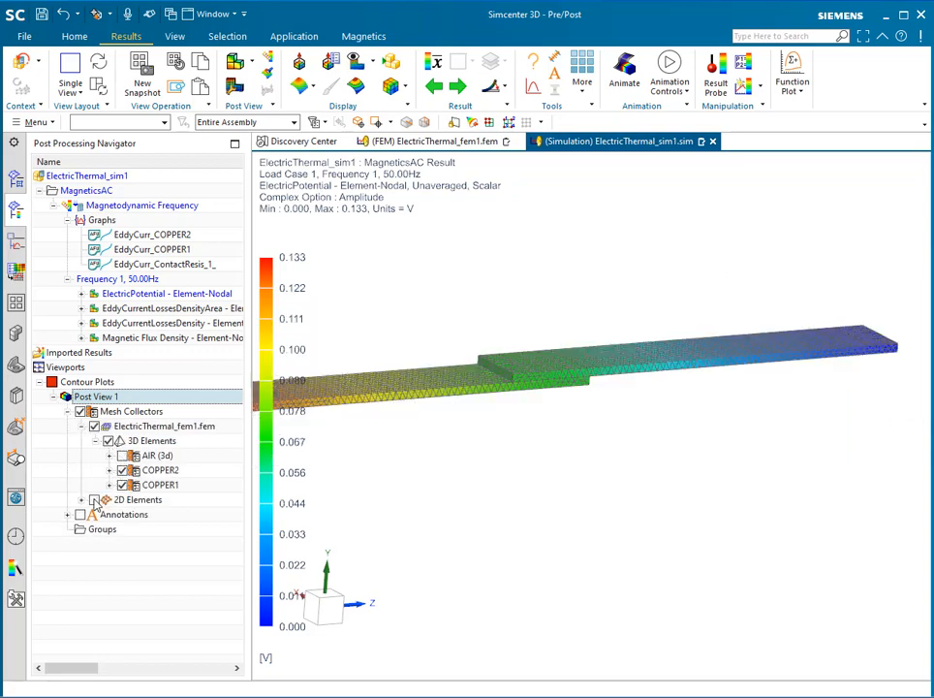
Set the contour plot's edge display to Feature and view both copper bars along their full length
{"action": "left_click", "coordinate": [404, 87]}
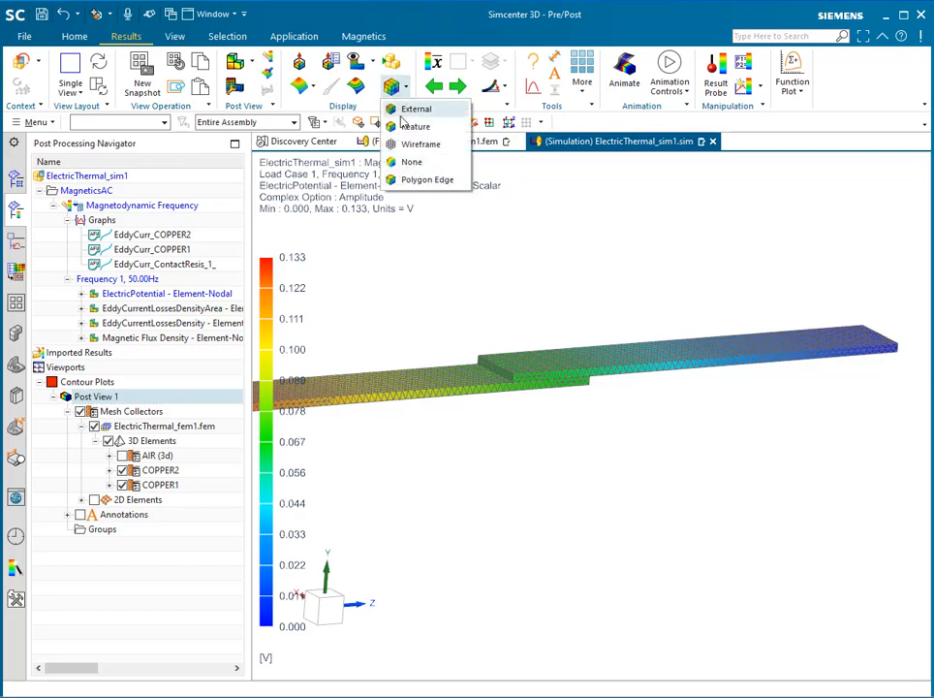
{"action": "left_click", "coordinate": [415, 126]}
{"action": "middle_click_drag", "start_coordinate": [467, 279], "coordinate": [630, 339]}
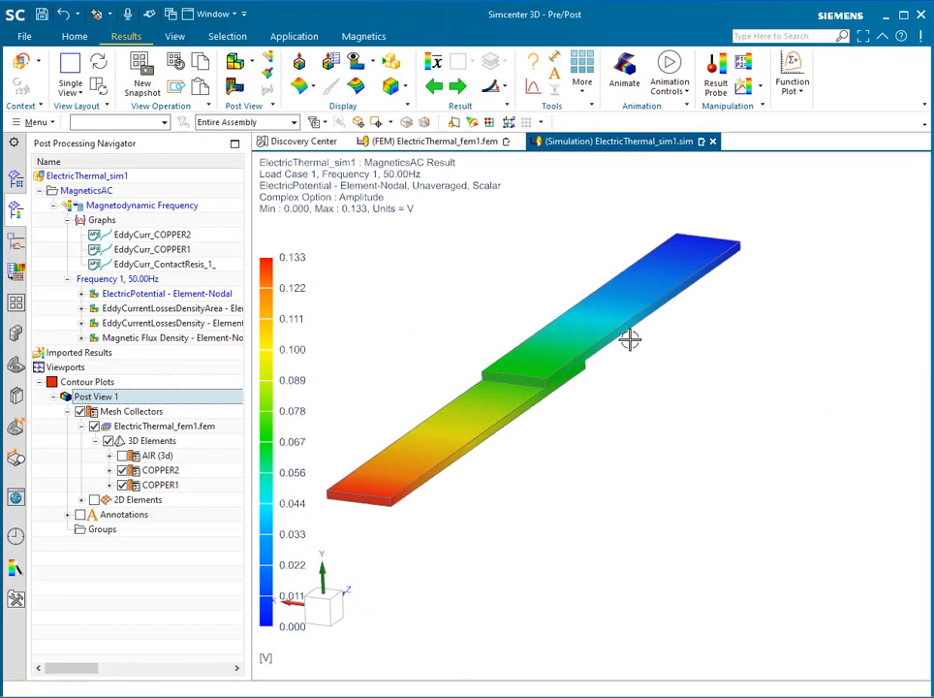
{"action": "scroll", "coordinate": [640, 351], "scroll_direction": "down", "scroll_amount": 2}
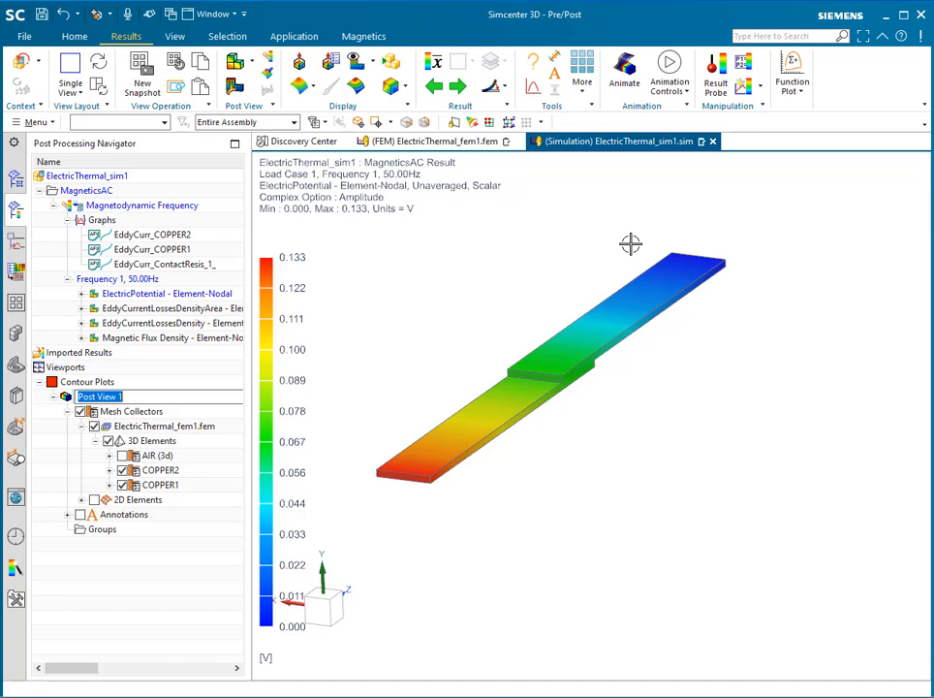
Identify the electric potential at one node on the upper bar and one on the lower bar in the overlap
{"action": "middle_click_drag", "start_coordinate": [542, 279], "coordinate": [506, 271]}
{"action": "scroll", "coordinate": [549, 316], "scroll_direction": "up", "scroll_amount": 2}
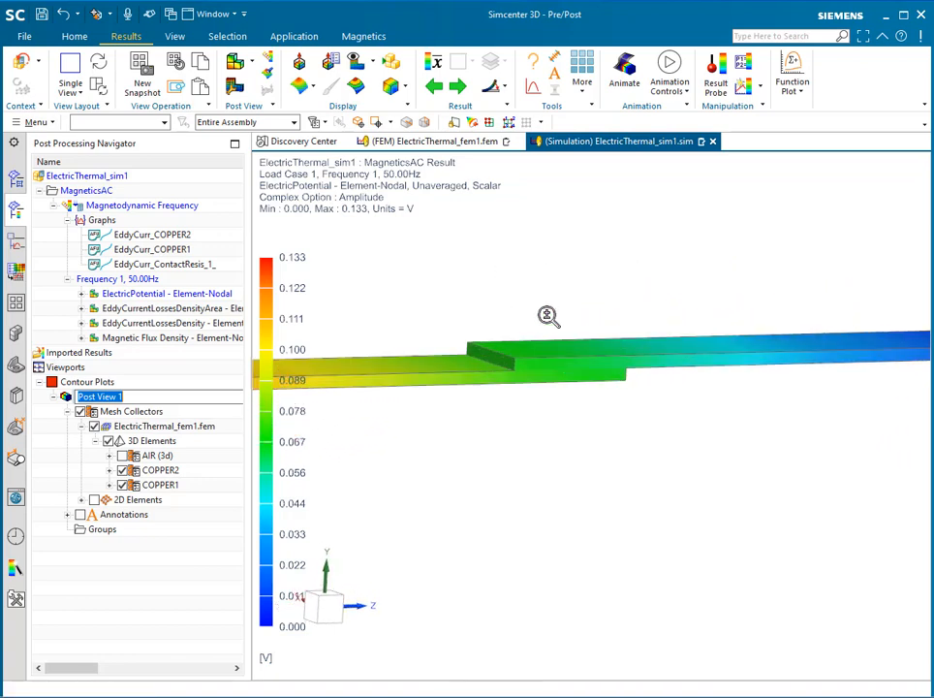
{"action": "scroll", "coordinate": [530, 254], "scroll_direction": "up", "scroll_amount": 5}
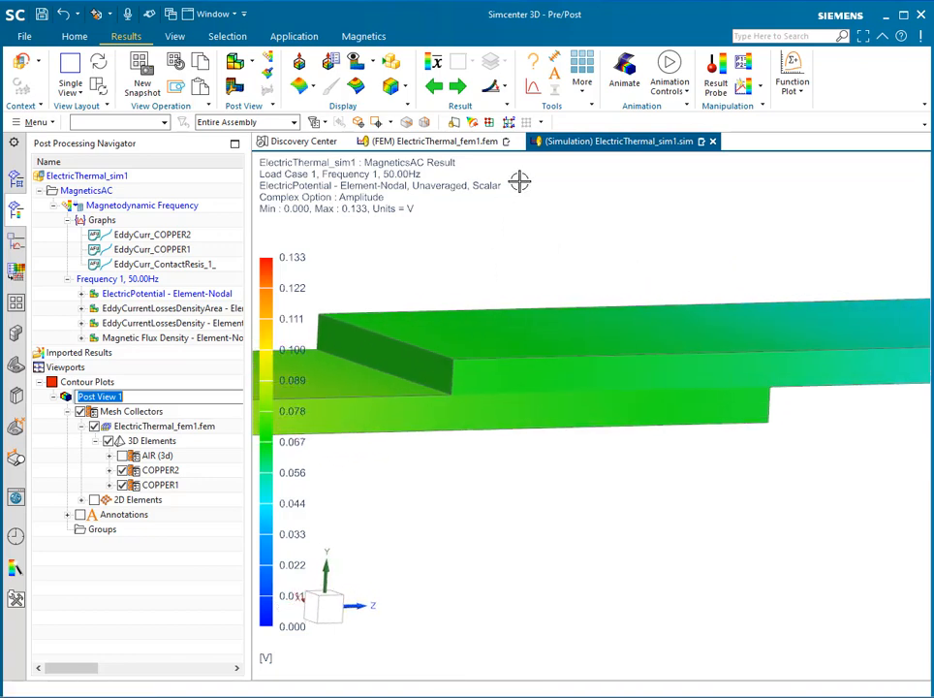
{"action": "left_click", "coordinate": [532, 63]}
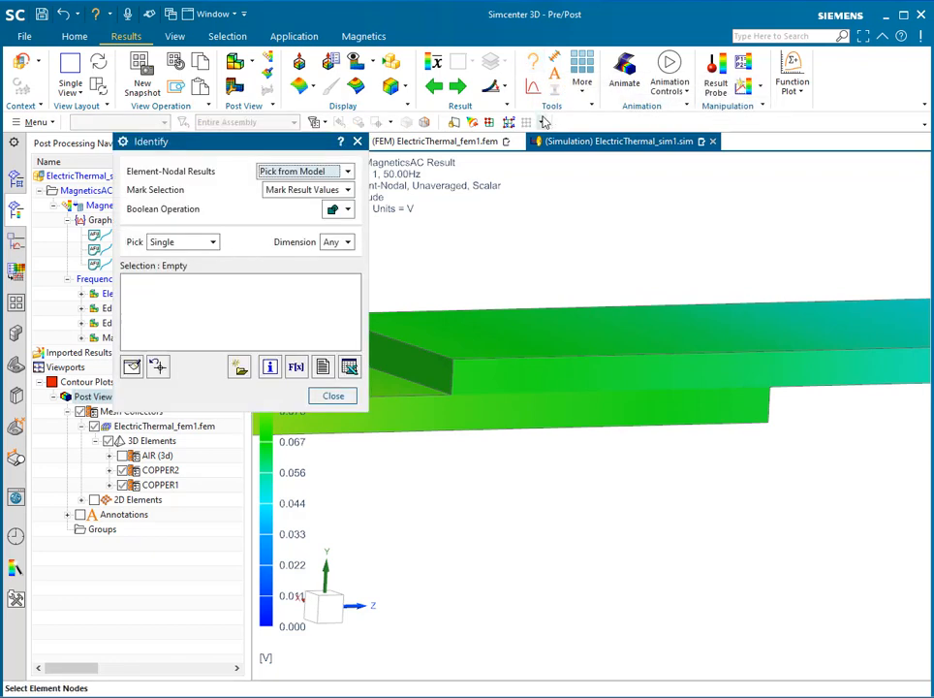
{"action": "left_click", "coordinate": [590, 364]}
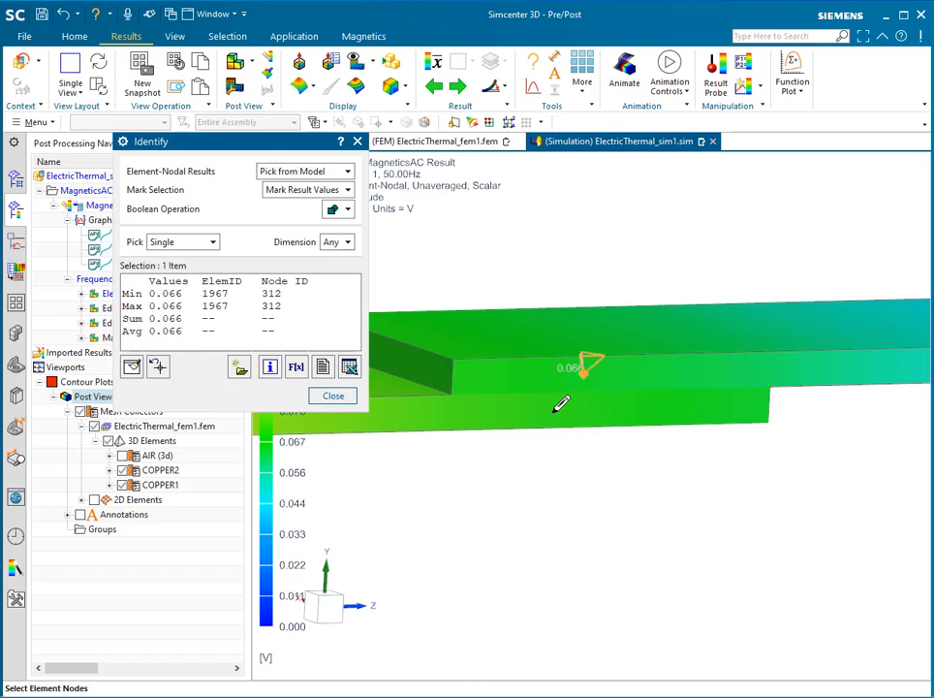
{"action": "left_click", "coordinate": [605, 415]}
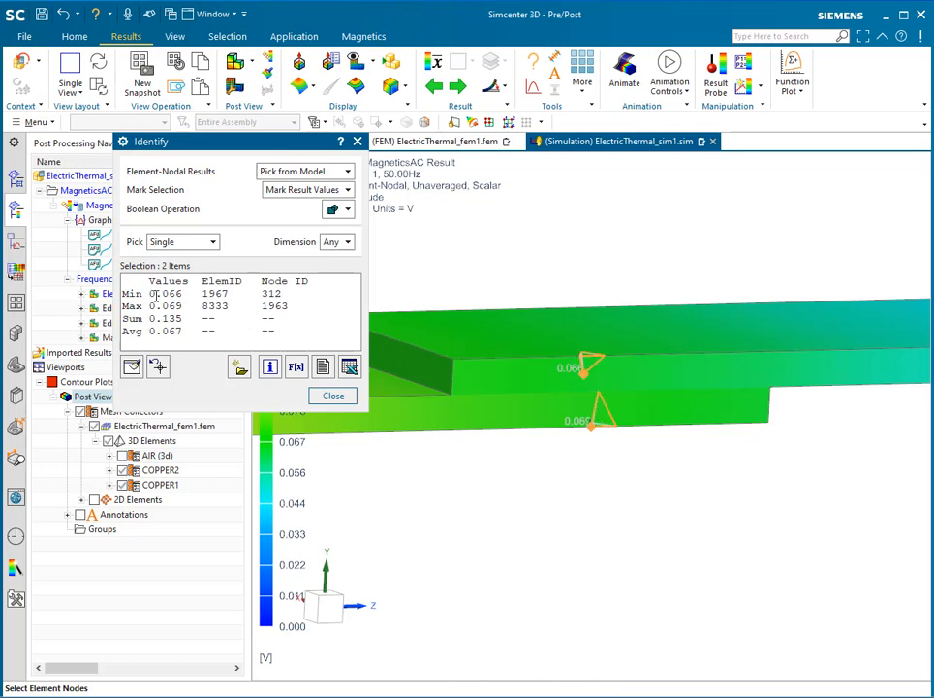
{"action": "left_click_drag", "start_coordinate": [148, 292], "coordinate": [171, 294]}
{"action": "left_click_drag", "start_coordinate": [148, 307], "coordinate": [173, 306]}
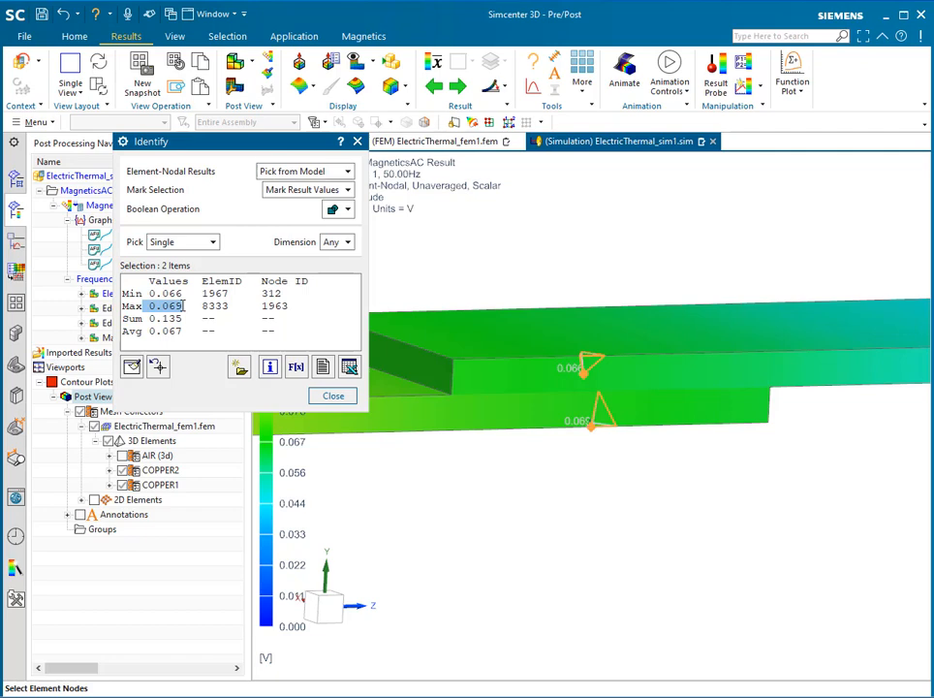
{"action": "left_click", "coordinate": [331, 395]}
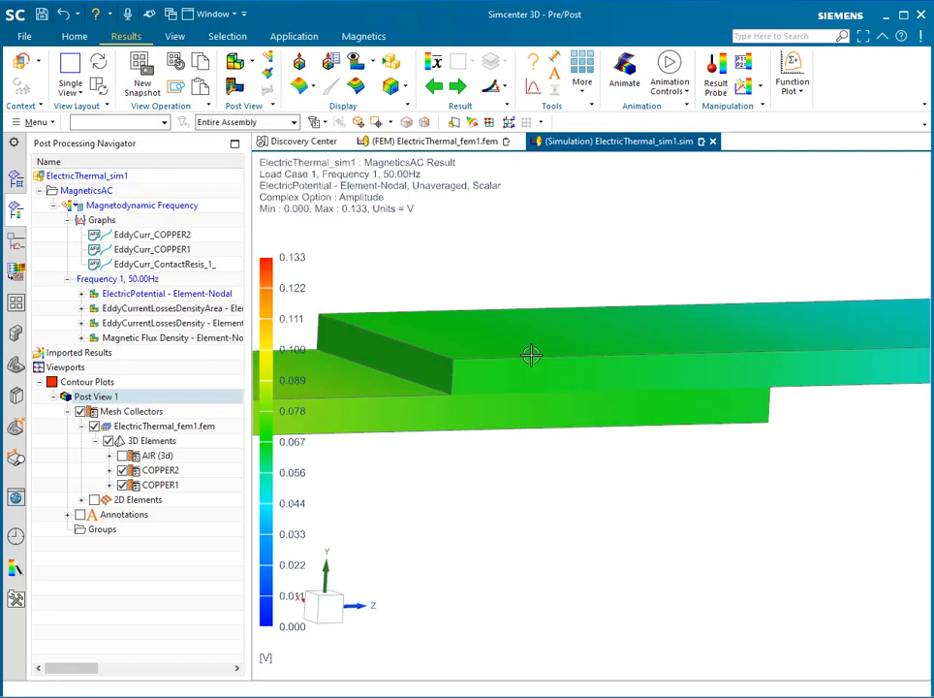
Display the EddyCurrentLossesDensityArea result and turn on the 2D Elements to inspect the losses on the contact surface
{"action": "middle_click_drag", "start_coordinate": [531, 354], "coordinate": [554, 432]}
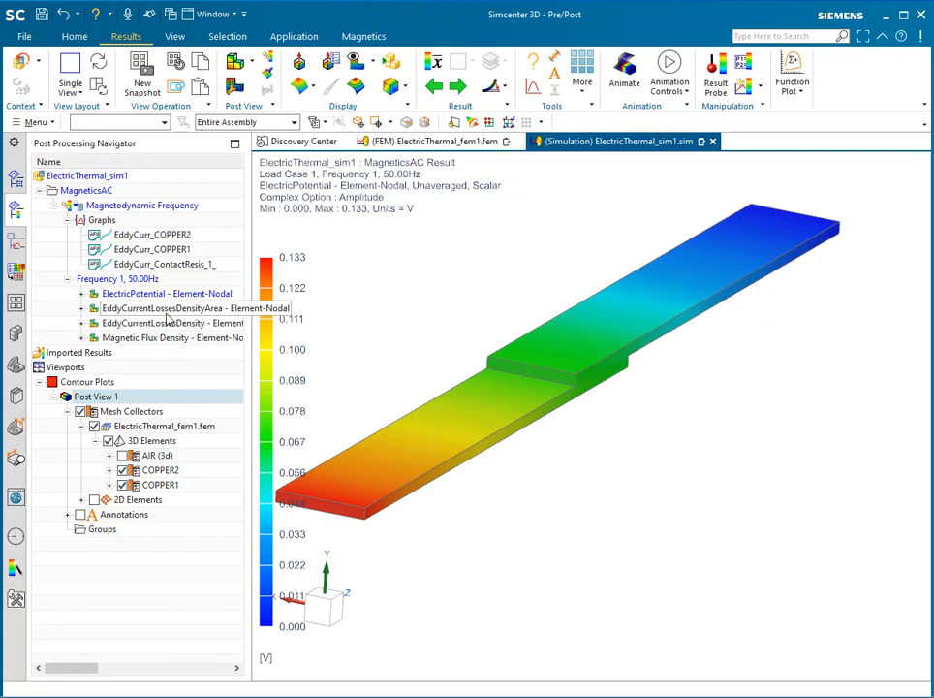
{"action": "double_click", "coordinate": [166, 310]}
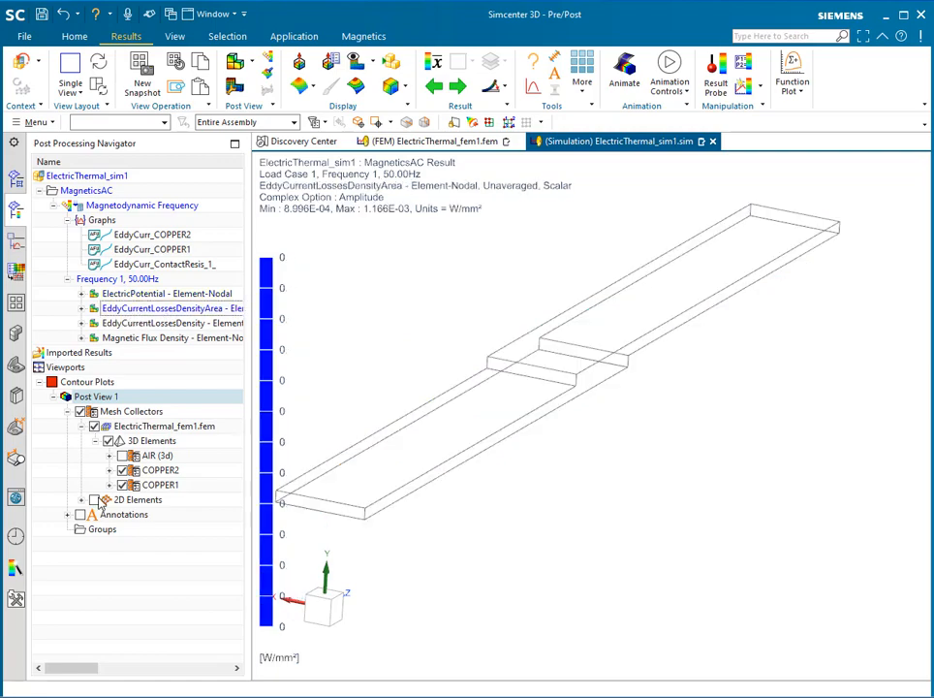
{"action": "left_click", "coordinate": [94, 499]}
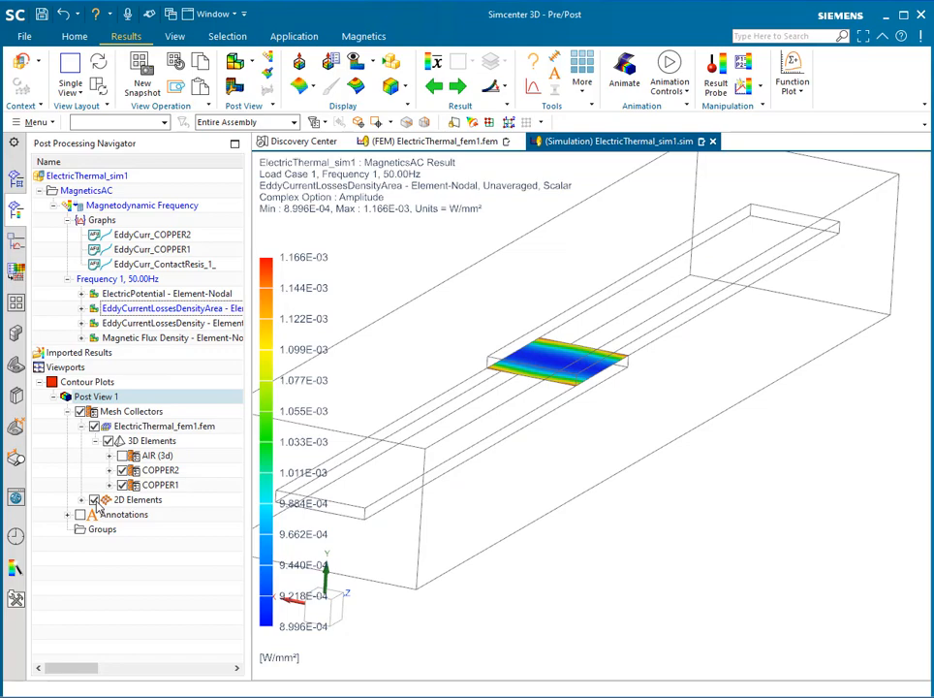
{"action": "middle_click_drag", "start_coordinate": [619, 435], "coordinate": [567, 429]}
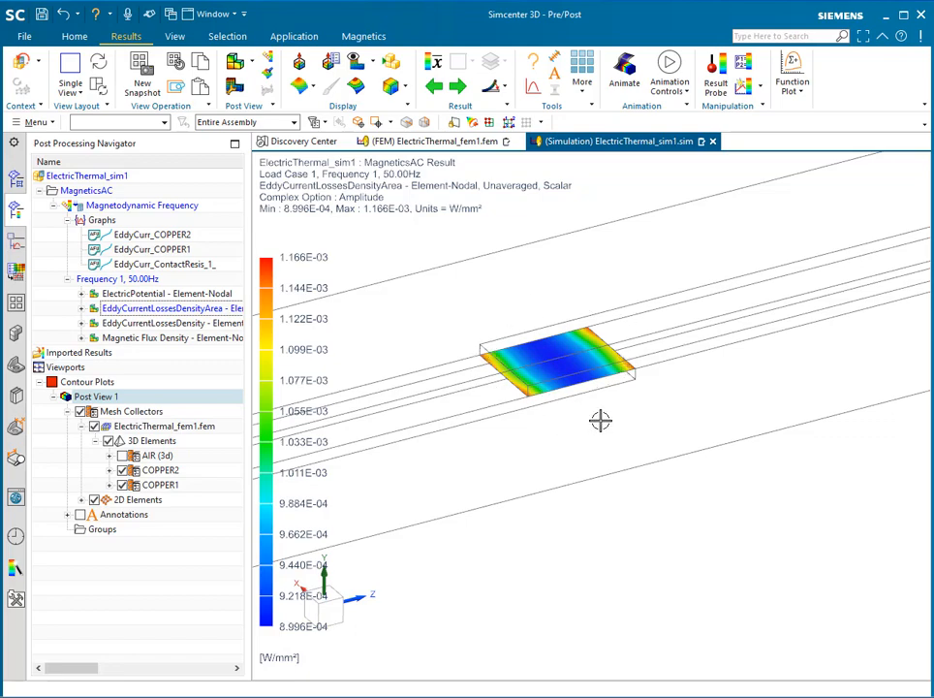
{"action": "scroll", "coordinate": [593, 417], "scroll_direction": "down", "scroll_amount": 3}
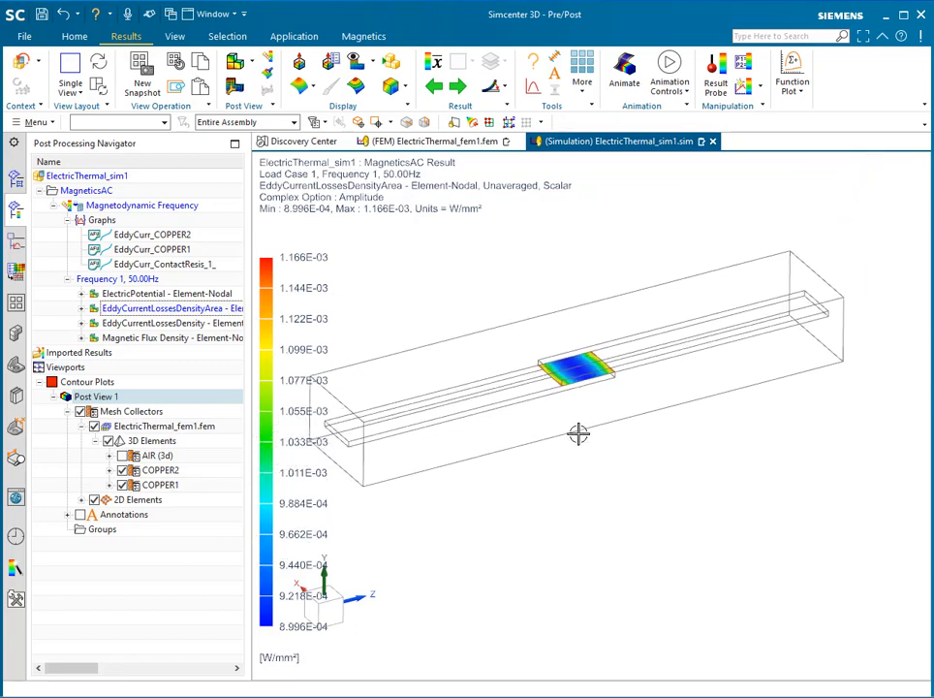
{"action": "middle_click_drag", "start_coordinate": [578, 433], "coordinate": [548, 409]}
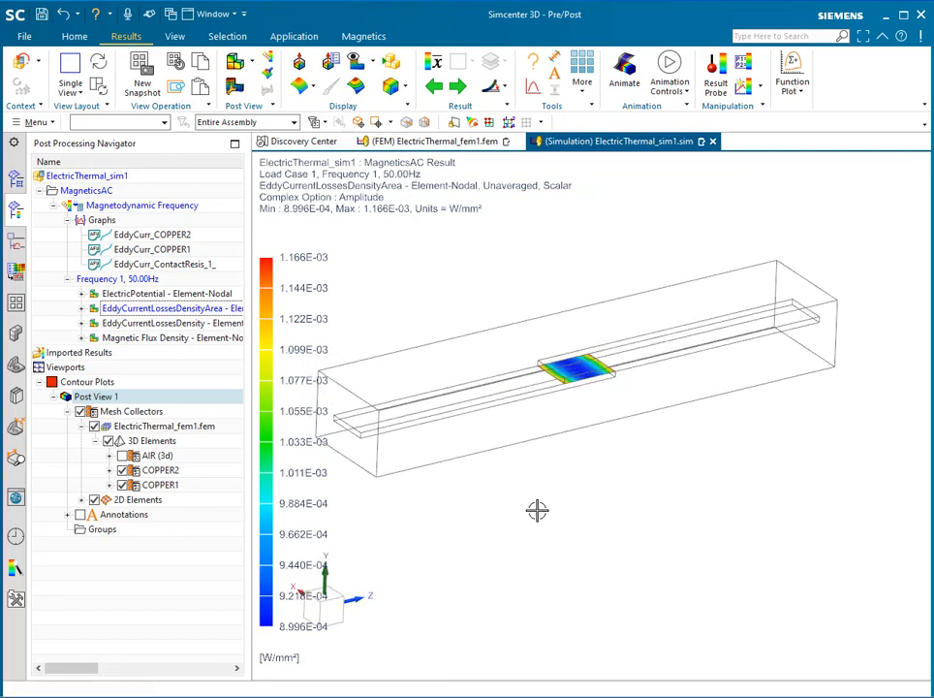
Display the EddyCurrentLossesDensity result on the copper bars and inspect the distribution around the overlap
{"action": "double_click", "coordinate": [148, 325]}
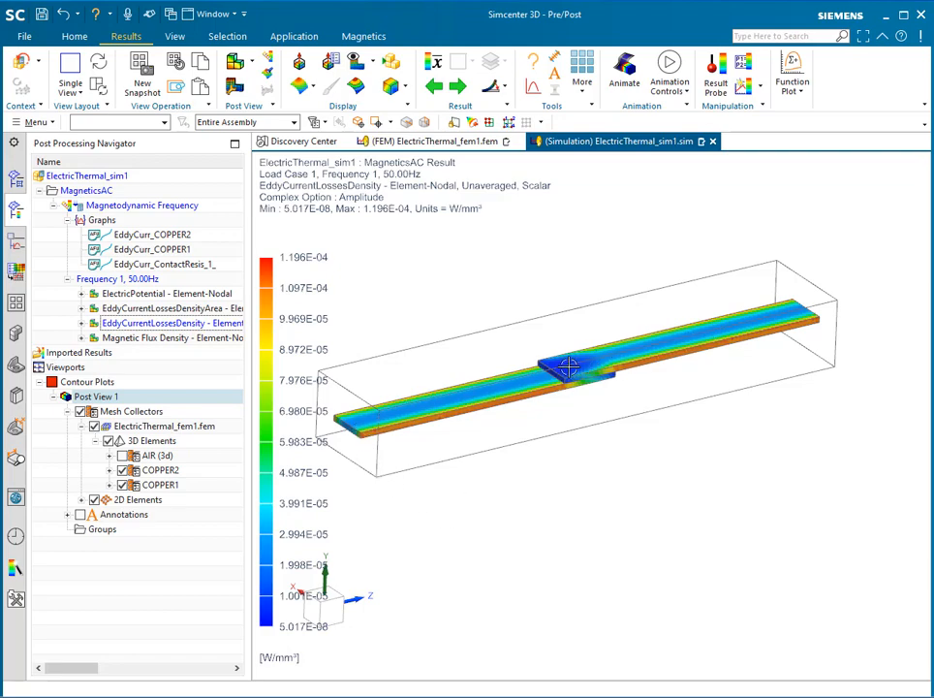
{"action": "scroll", "coordinate": [568, 366], "scroll_direction": "up", "scroll_amount": 4}
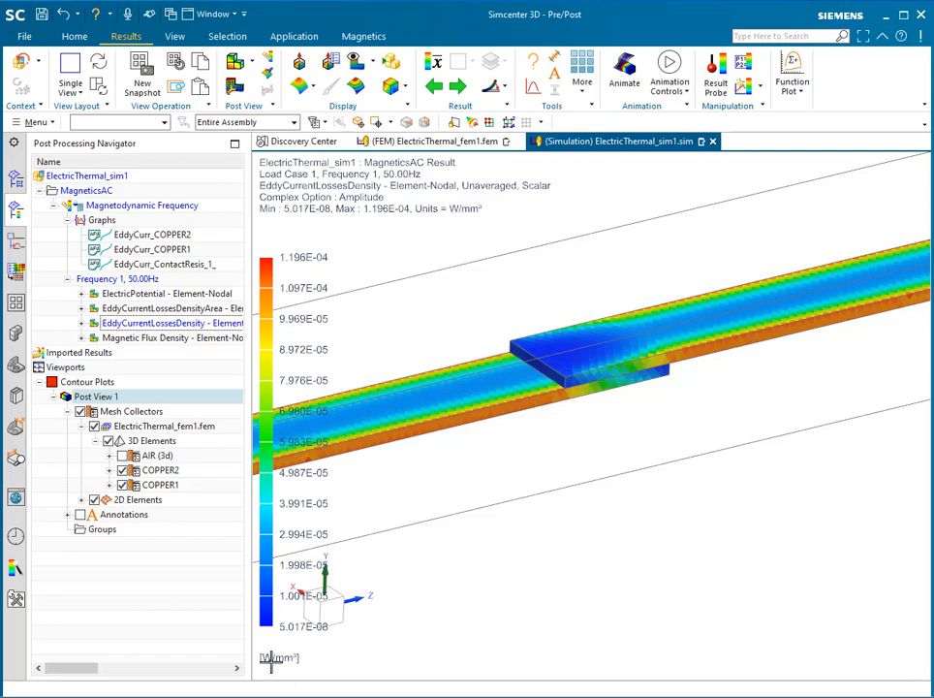
{"action": "scroll", "coordinate": [611, 456], "scroll_direction": "down", "scroll_amount": 5}
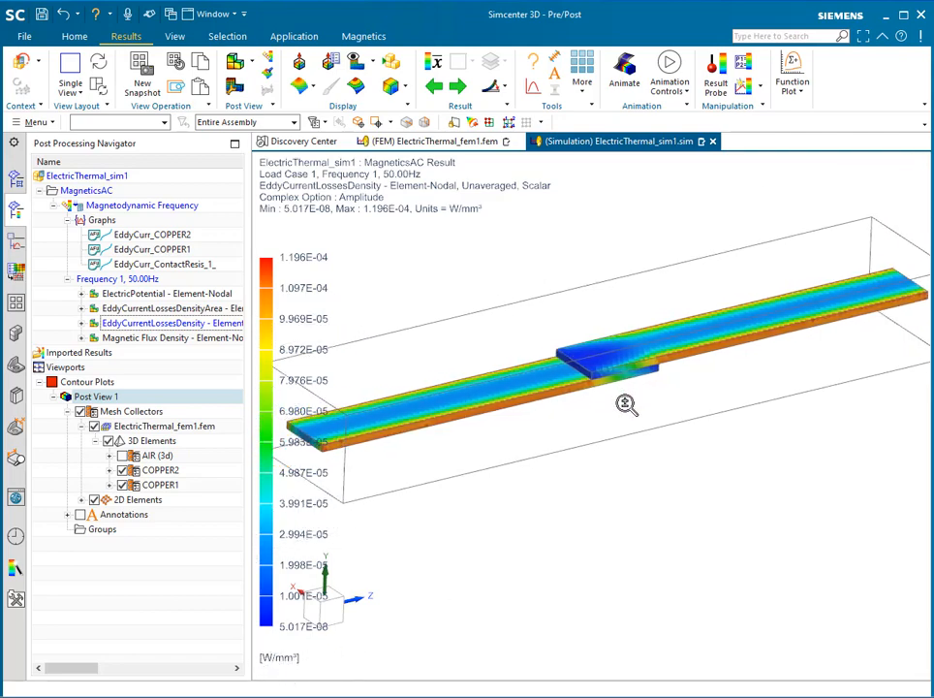
{"action": "mouse_move", "coordinate": [554, 431]}
{"action": "middle_mouse_down"}
{"action": "mouse_move", "coordinate": [538, 428]}
{"action": "mouse_move", "coordinate": [563, 419]}
{"action": "mouse_move", "coordinate": [551, 443]}
{"action": "middle_mouse_up"}
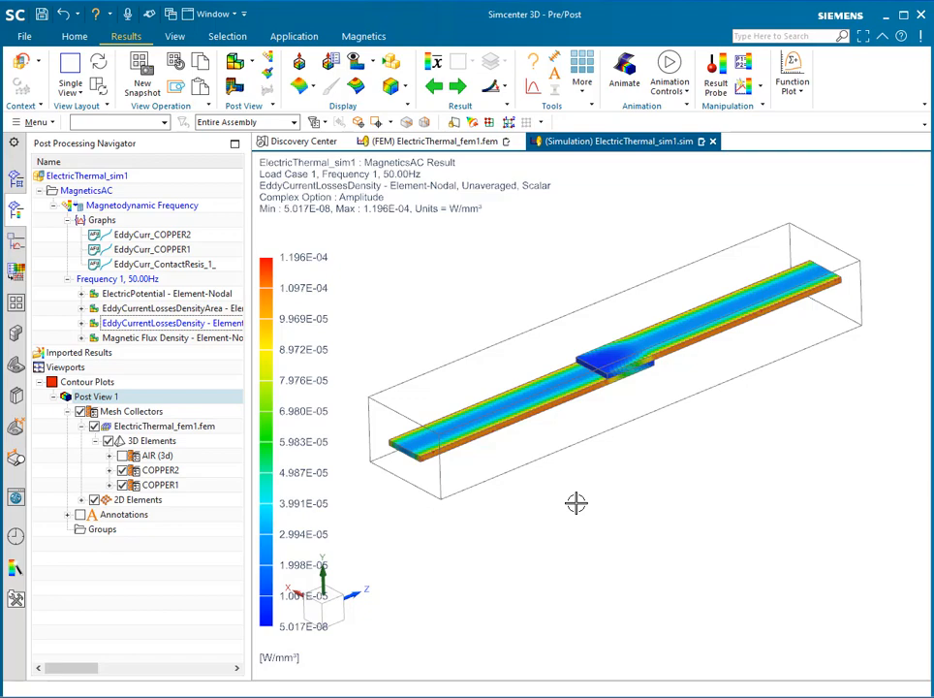
Display the Magnetic Flux Density result with the AIR (3d) mesh shown and inspect both ends of the air volume
{"action": "double_click", "coordinate": [134, 341]}
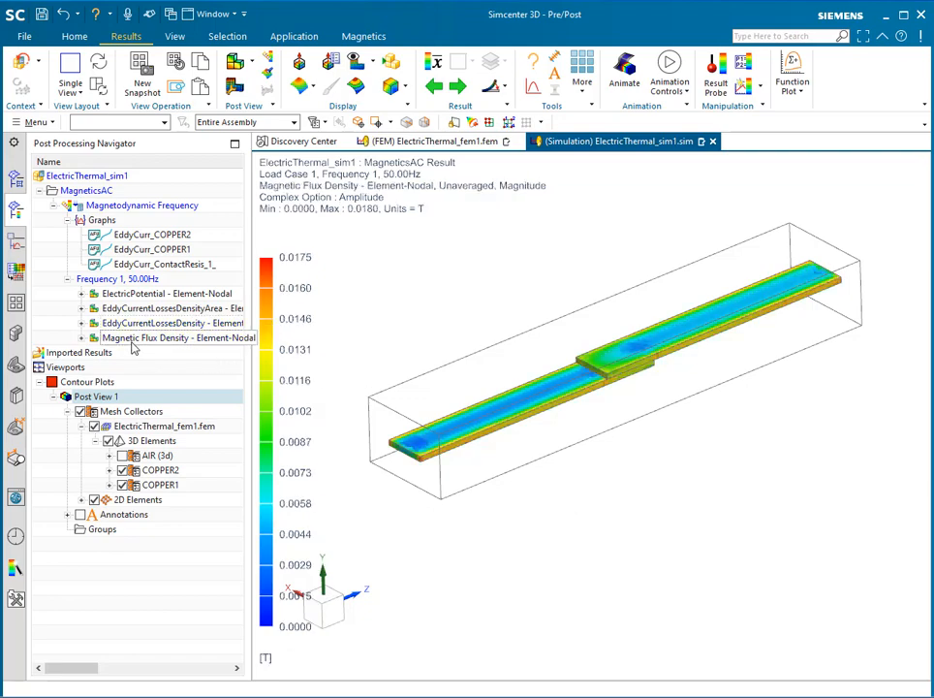
{"action": "left_click", "coordinate": [124, 457]}
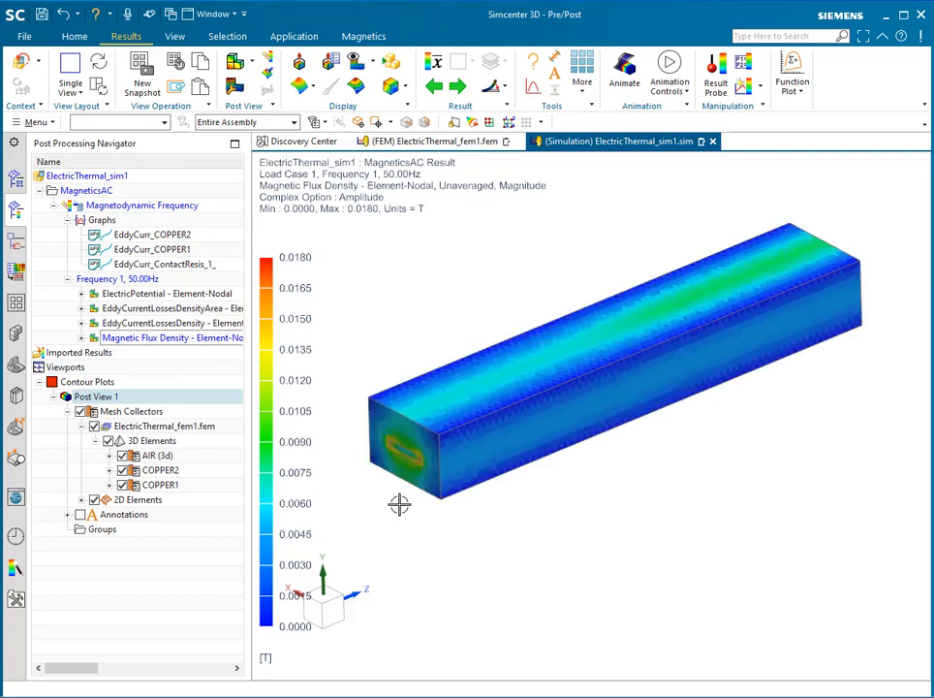
{"action": "mouse_move", "coordinate": [471, 545]}
{"action": "middle_mouse_down"}
{"action": "mouse_move", "coordinate": [482, 505]}
{"action": "mouse_move", "coordinate": [490, 516]}
{"action": "middle_mouse_up"}
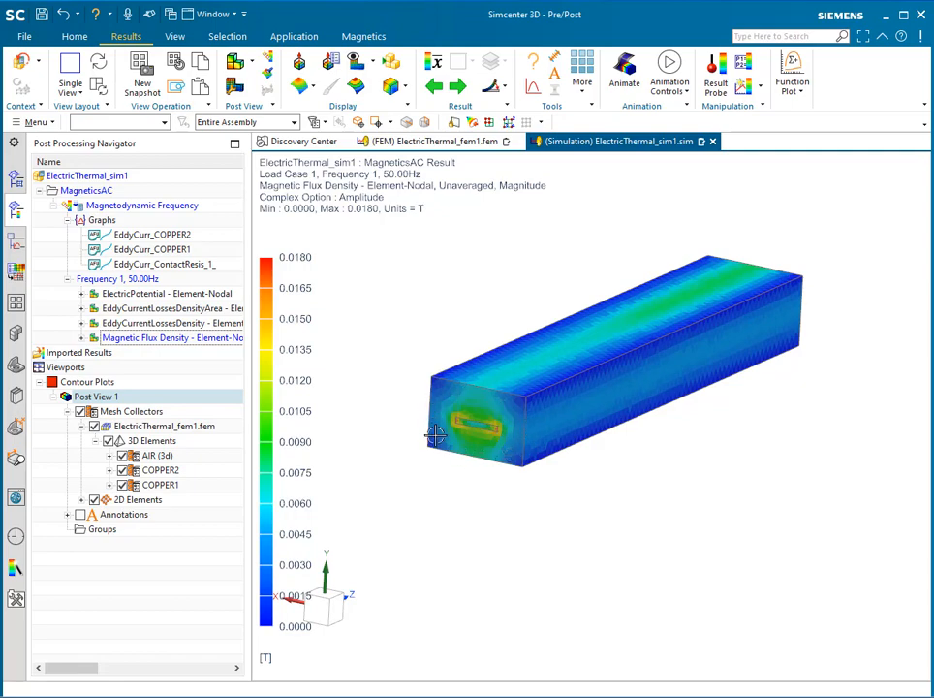
{"action": "middle_click_drag", "start_coordinate": [596, 441], "coordinate": [467, 428]}
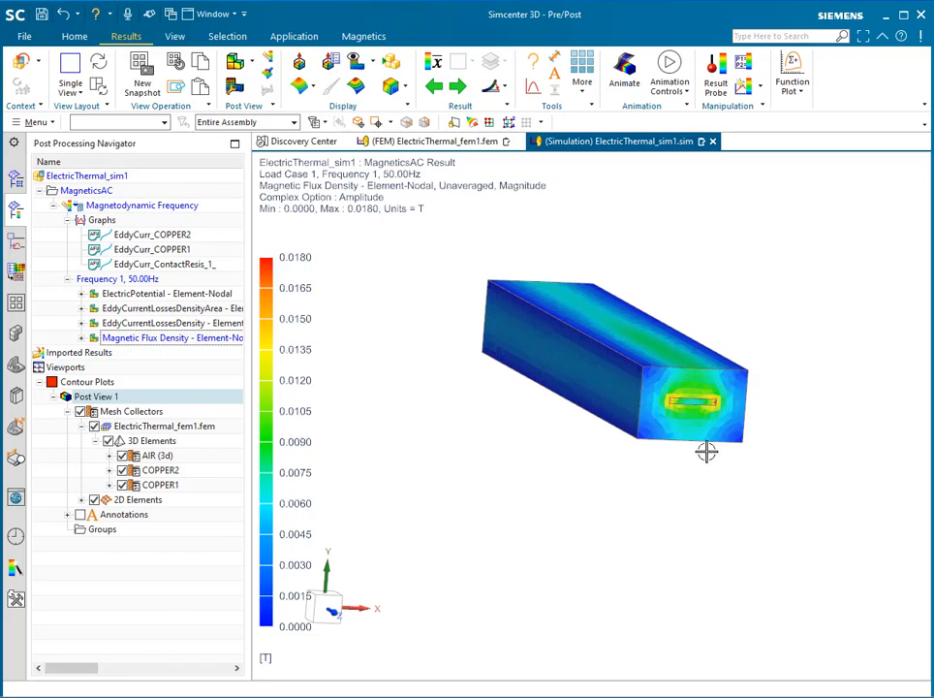
{"action": "middle_click_drag", "start_coordinate": [488, 388], "coordinate": [624, 409]}
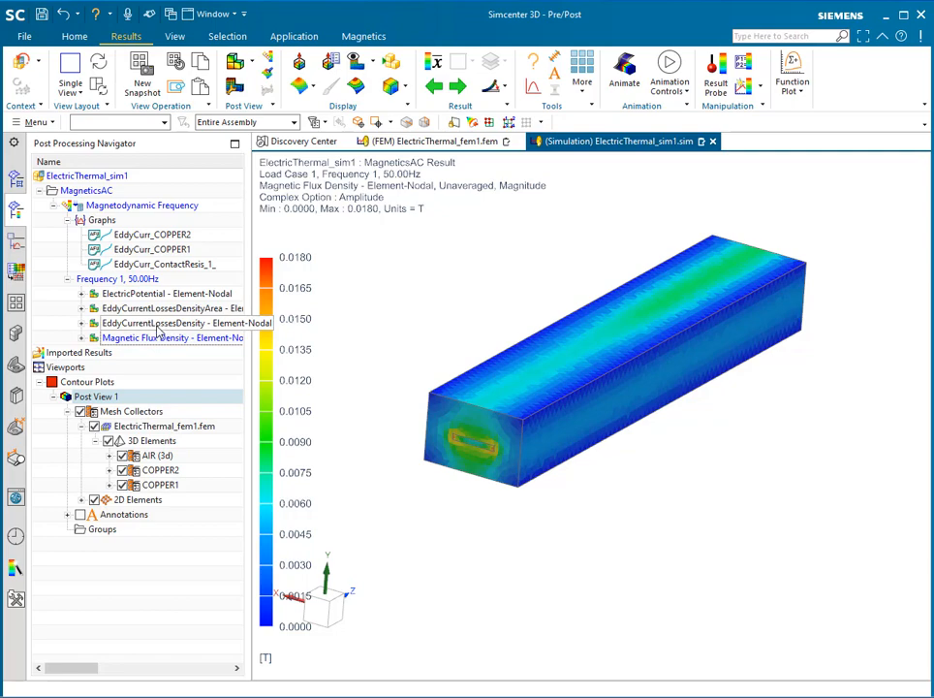
Hide the AIR (3d) mesh in the post view and display the EddyCurrentLossesDensityArea result on the contact surface
{"action": "double_click", "coordinate": [128, 324]}
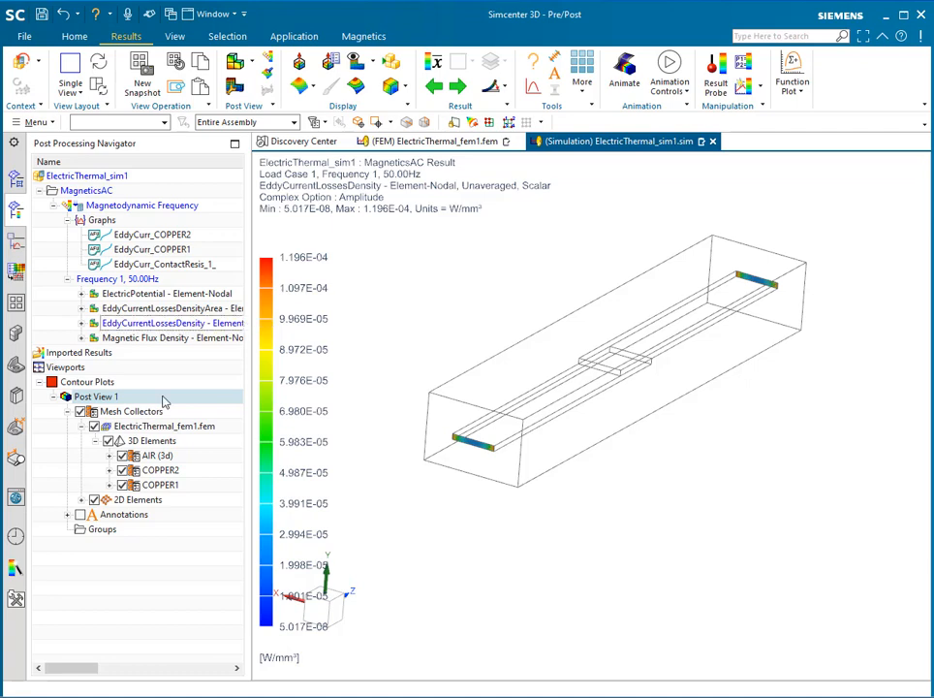
{"action": "left_click", "coordinate": [121, 456]}
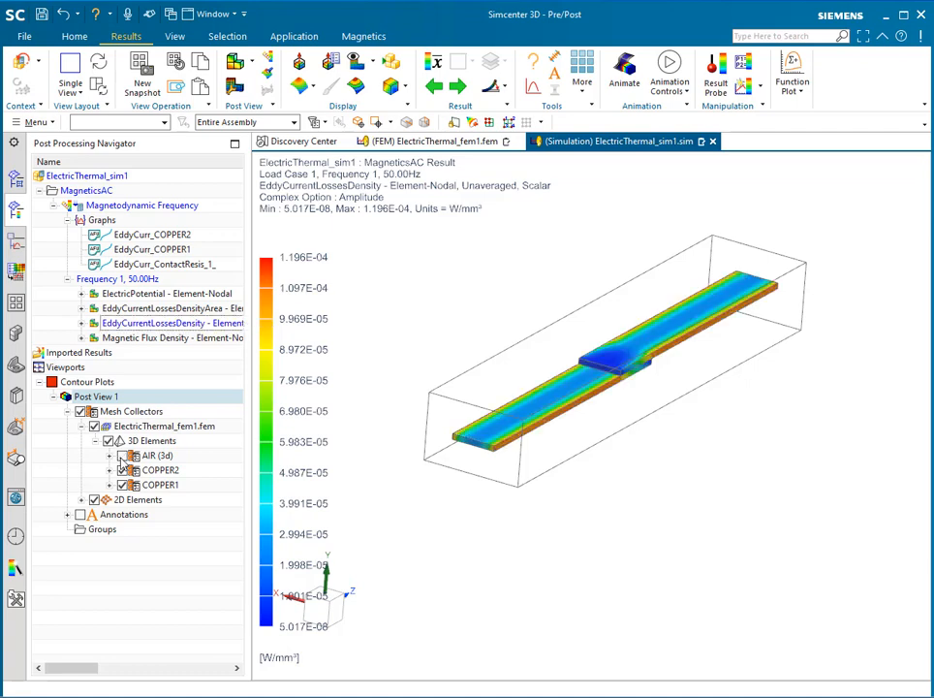
{"action": "double_click", "coordinate": [187, 312]}
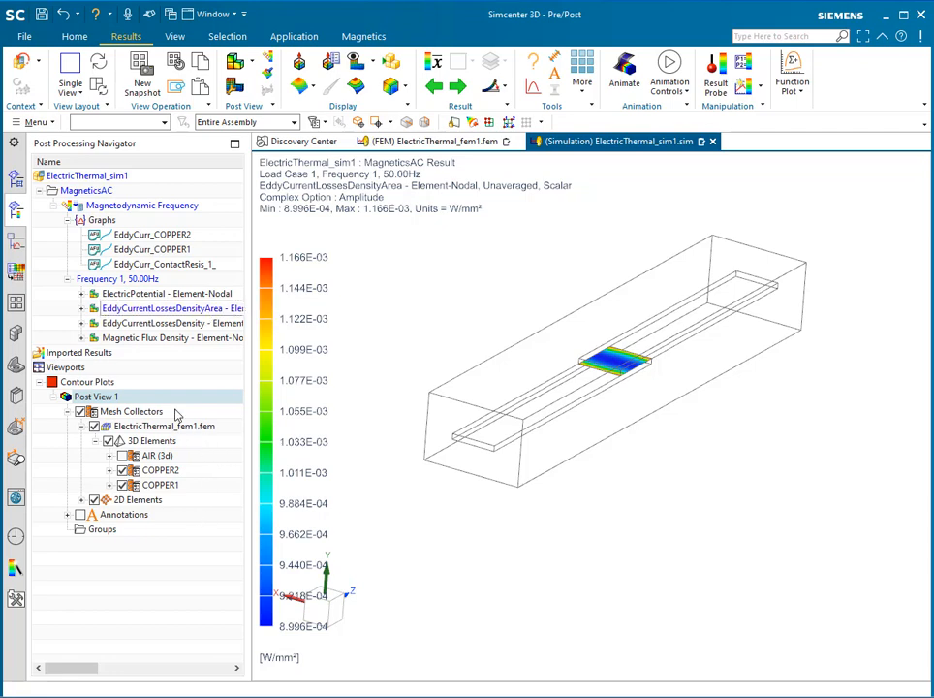
Create a table field named Losses2D from the displayed EddyCurrentLossesDensityArea result, using the entire model and the Cartesian domain
{"action": "left_click", "coordinate": [66, 220]}
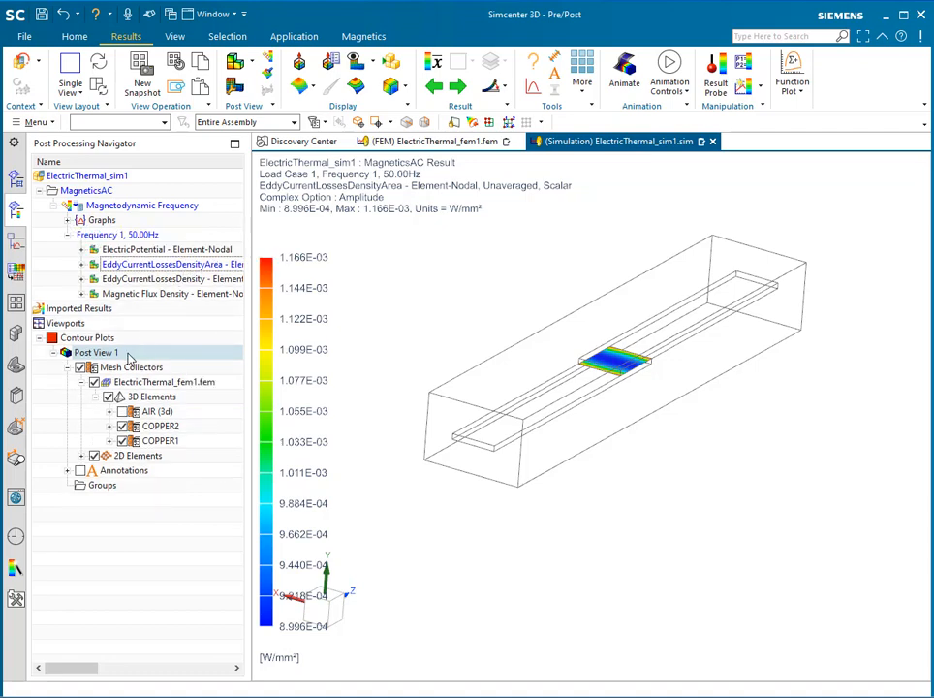
{"action": "right_click", "coordinate": [129, 358]}
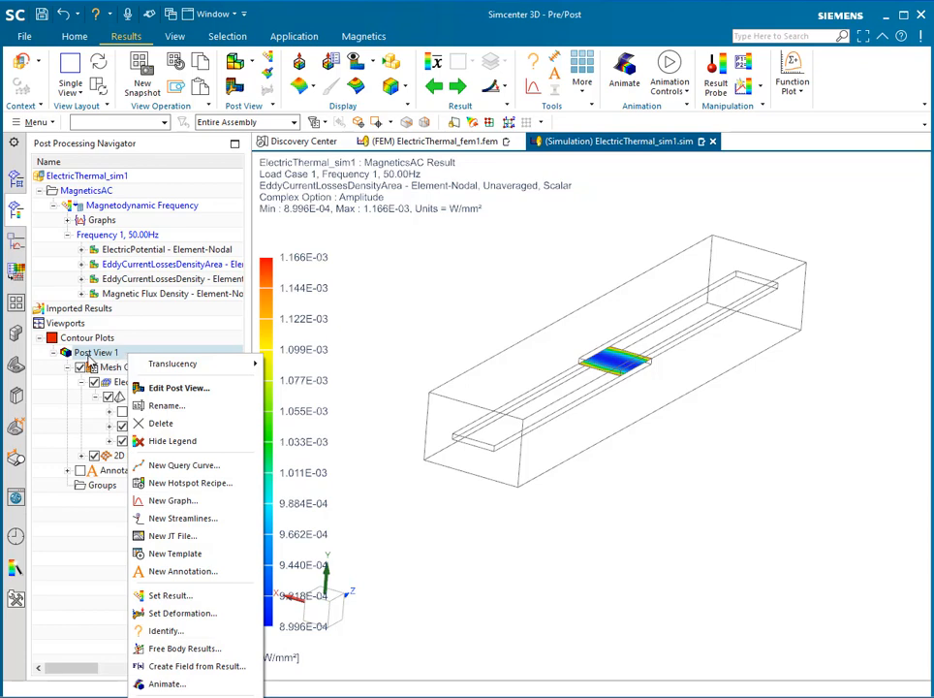
{"action": "left_click", "coordinate": [214, 667]}
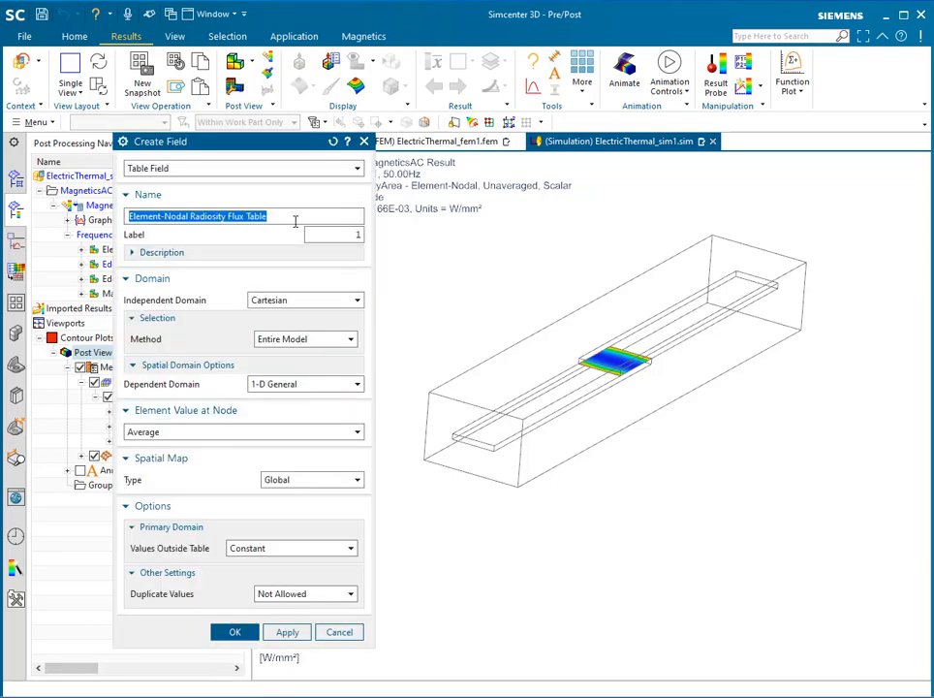
{"action": "type", "text": "Losses2D"}
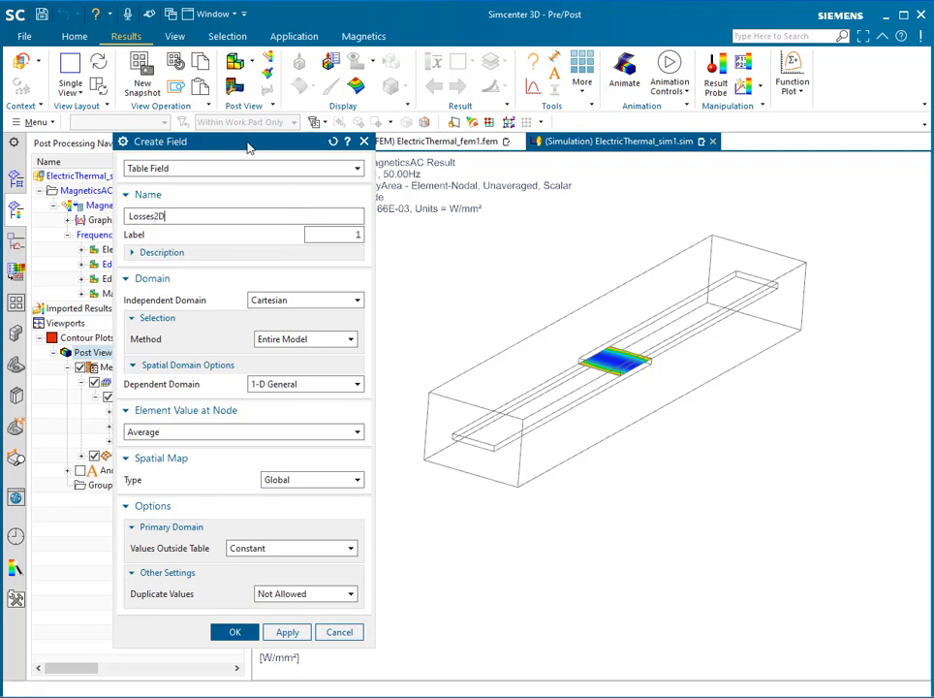
{"action": "left_click_drag", "start_coordinate": [246, 145], "coordinate": [302, 150]}
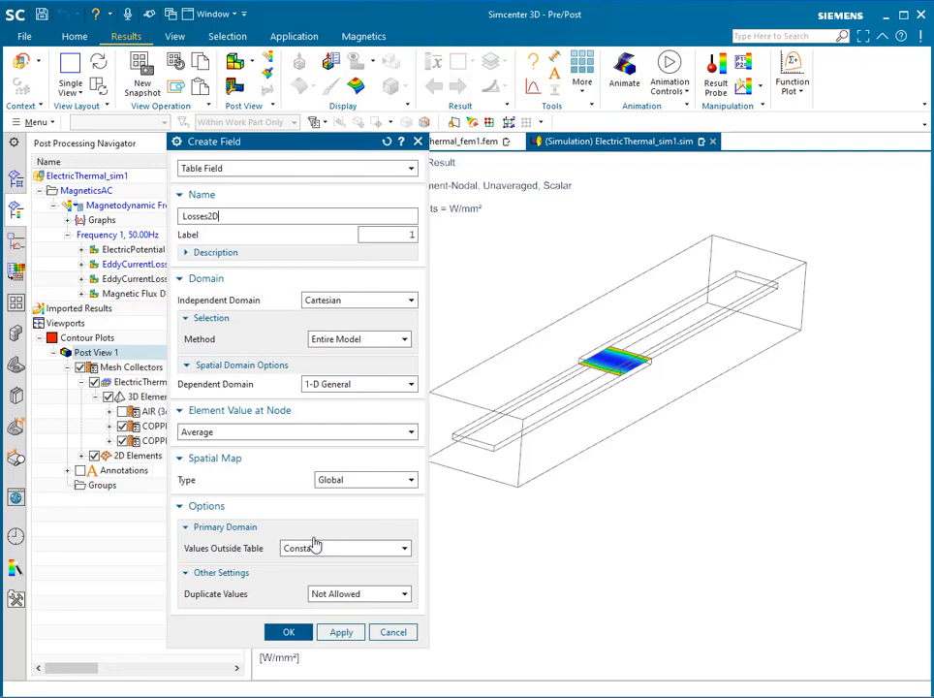
{"action": "left_click", "coordinate": [288, 633]}
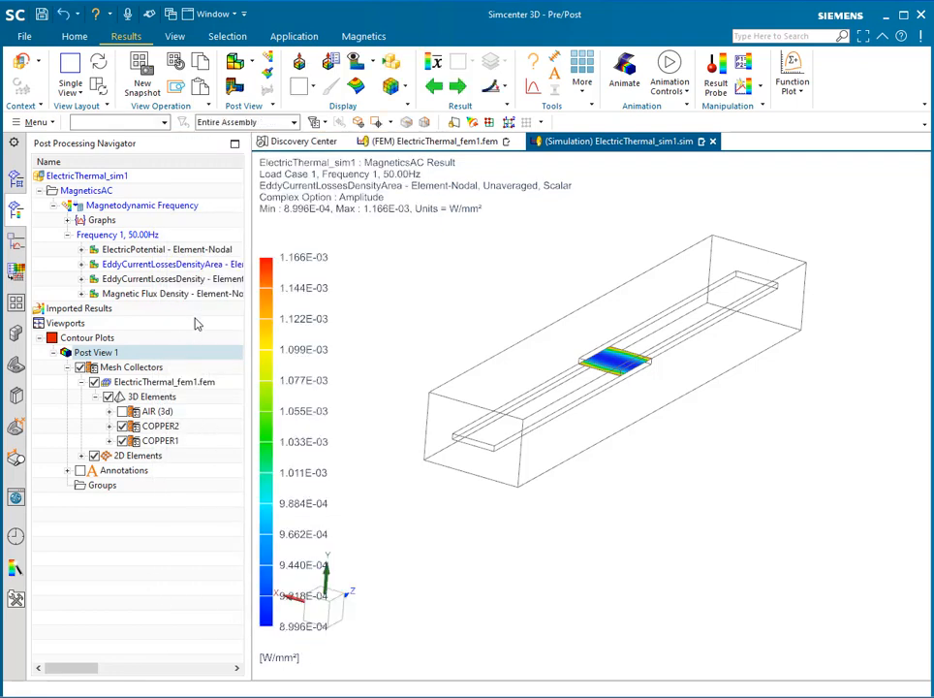
Display the EddyCurrentLossesDensity result and create a table field named Losses3D from it
{"action": "double_click", "coordinate": [147, 279]}
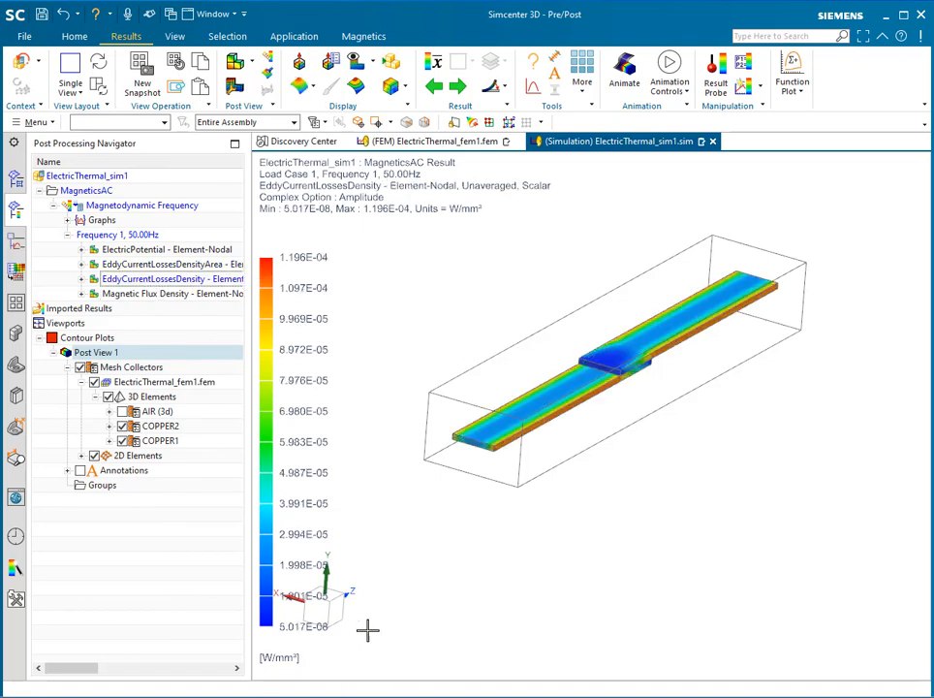
{"action": "right_click", "coordinate": [115, 354]}
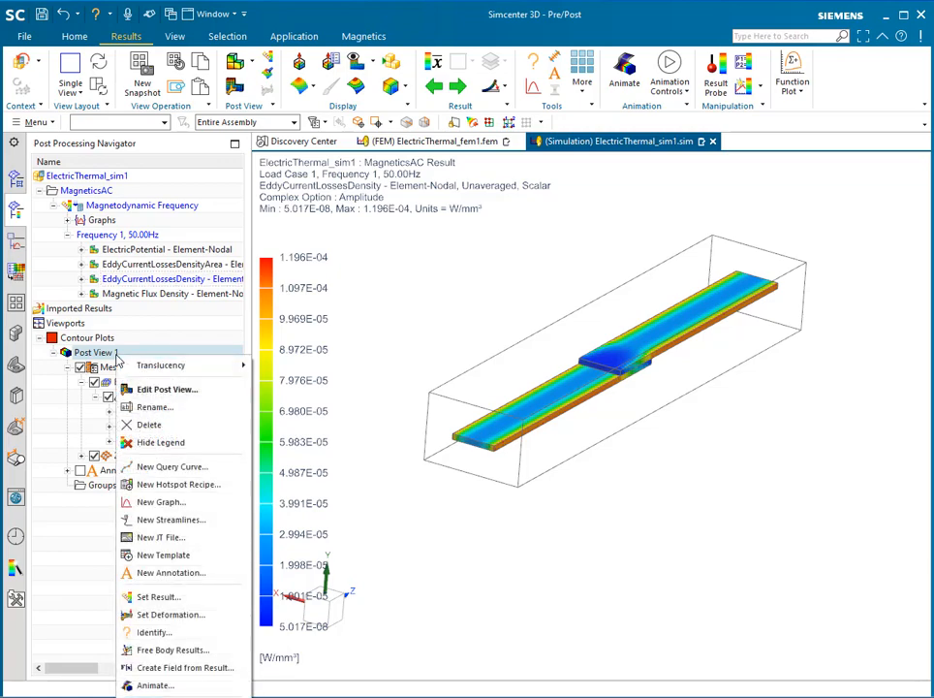
{"action": "left_click", "coordinate": [178, 669]}
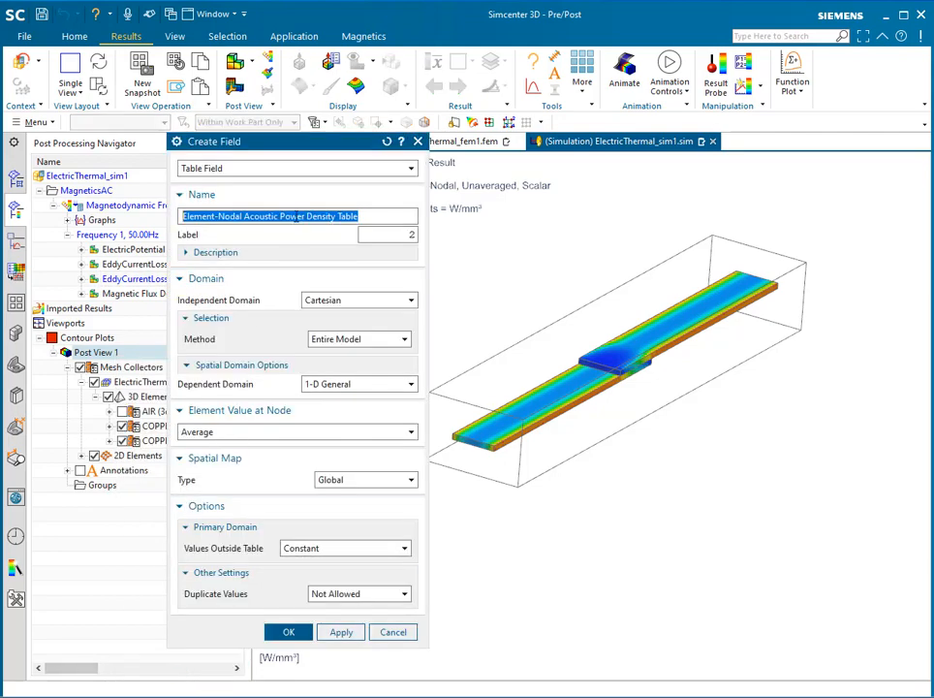
{"action": "type", "text": "Losses3D"}
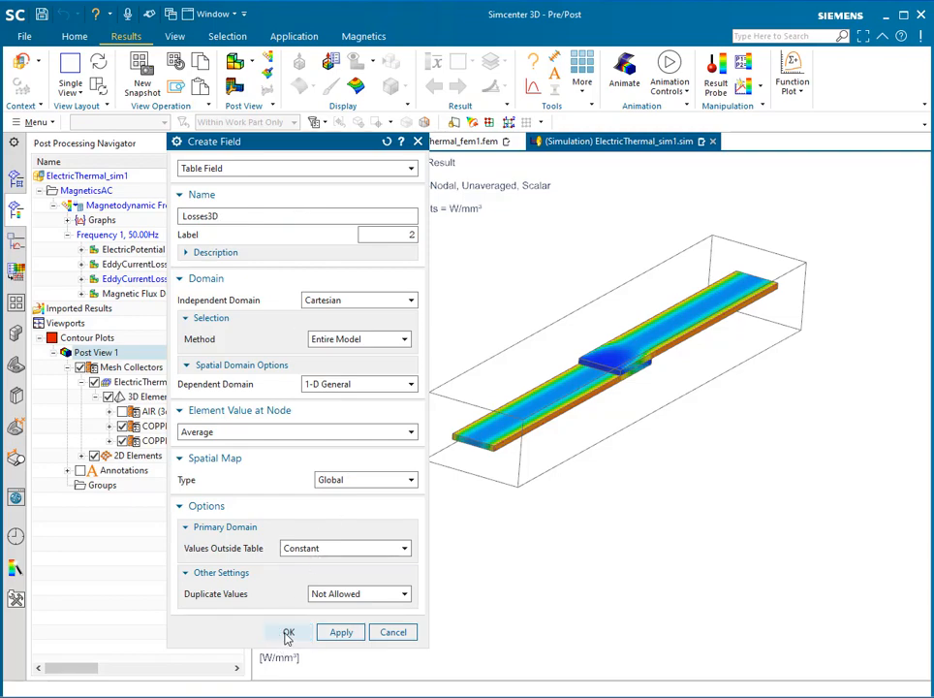
{"action": "left_click", "coordinate": [288, 633]}
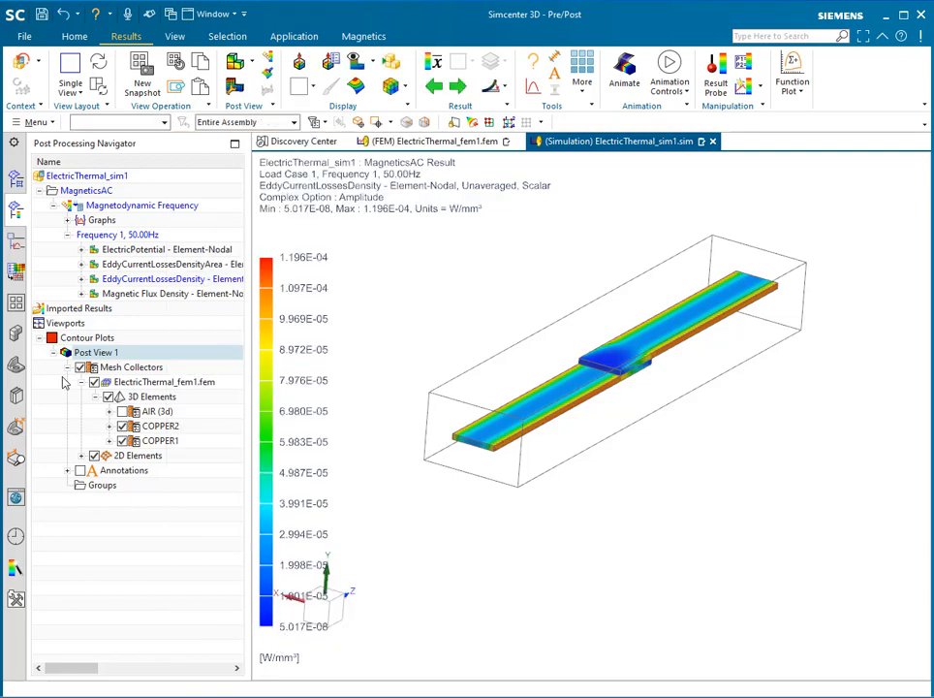
Examine the coordinates and heat generation data points stored in the Losses3D field of the simulation, leaving the table unedited
{"action": "left_click", "coordinate": [15, 178]}
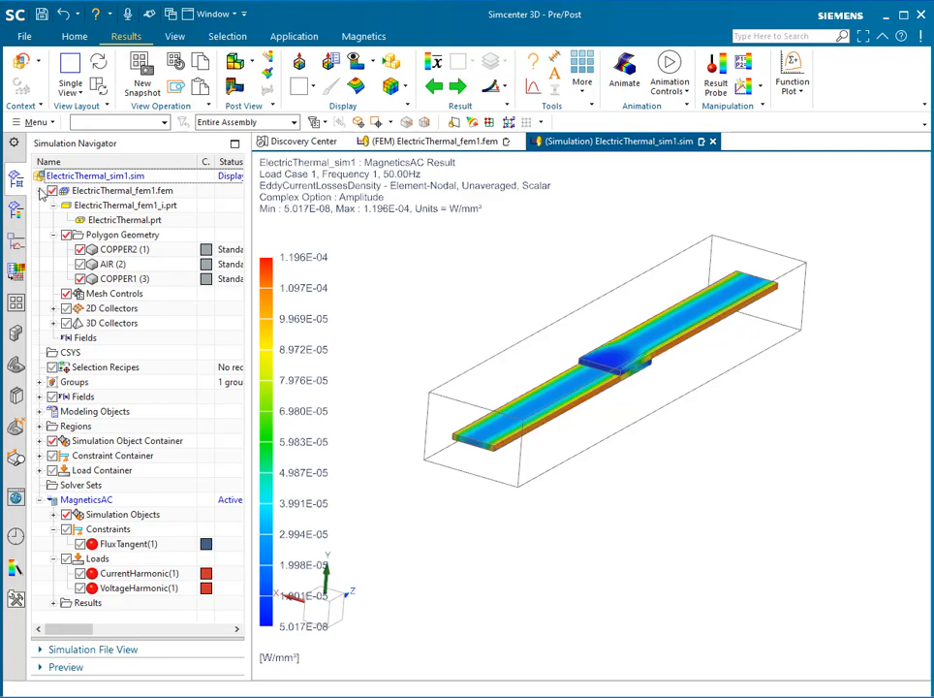
{"action": "left_click", "coordinate": [40, 191]}
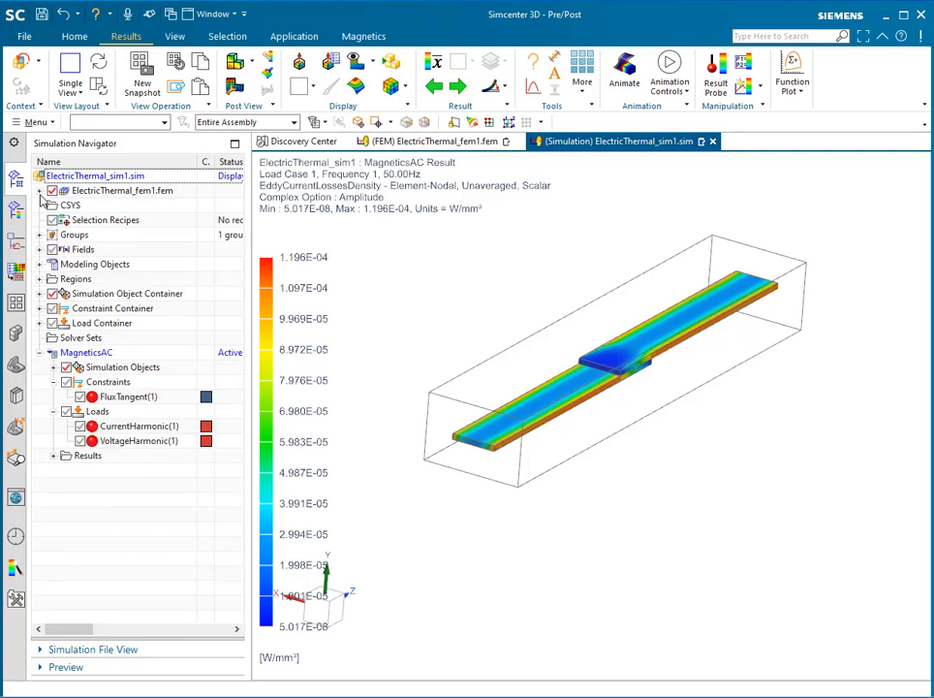
{"action": "left_click", "coordinate": [40, 249]}
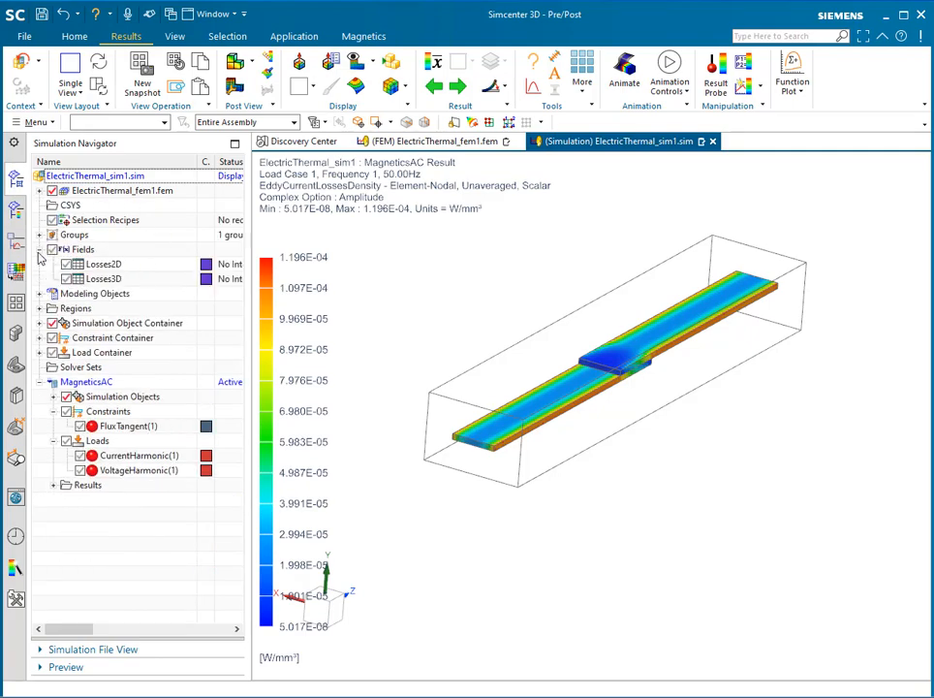
{"action": "left_click", "coordinate": [148, 283]}
{"action": "right_click", "coordinate": [149, 283]}
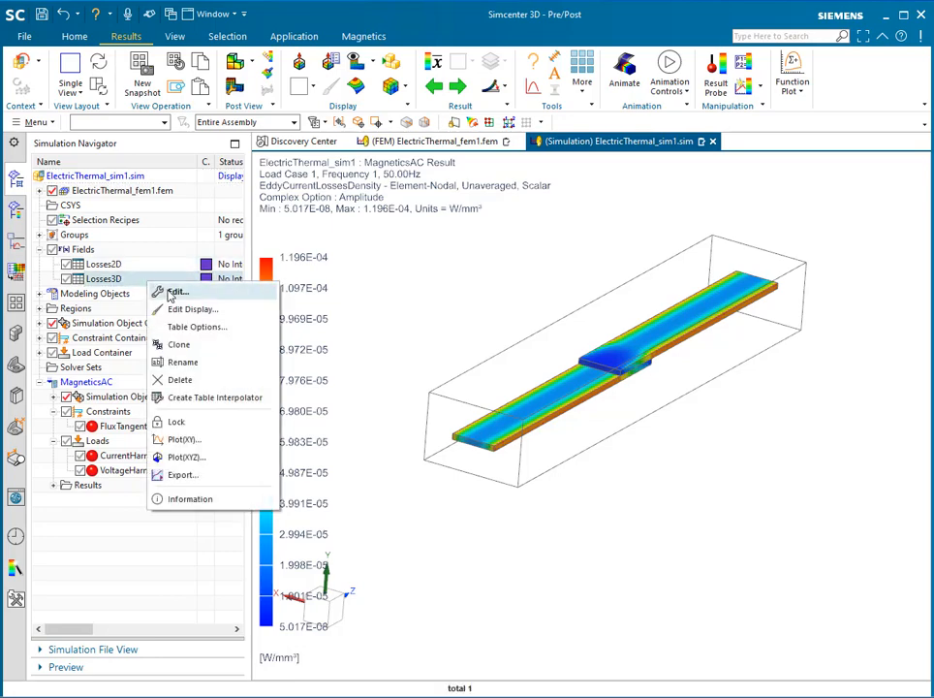
{"action": "left_click", "coordinate": [178, 291]}
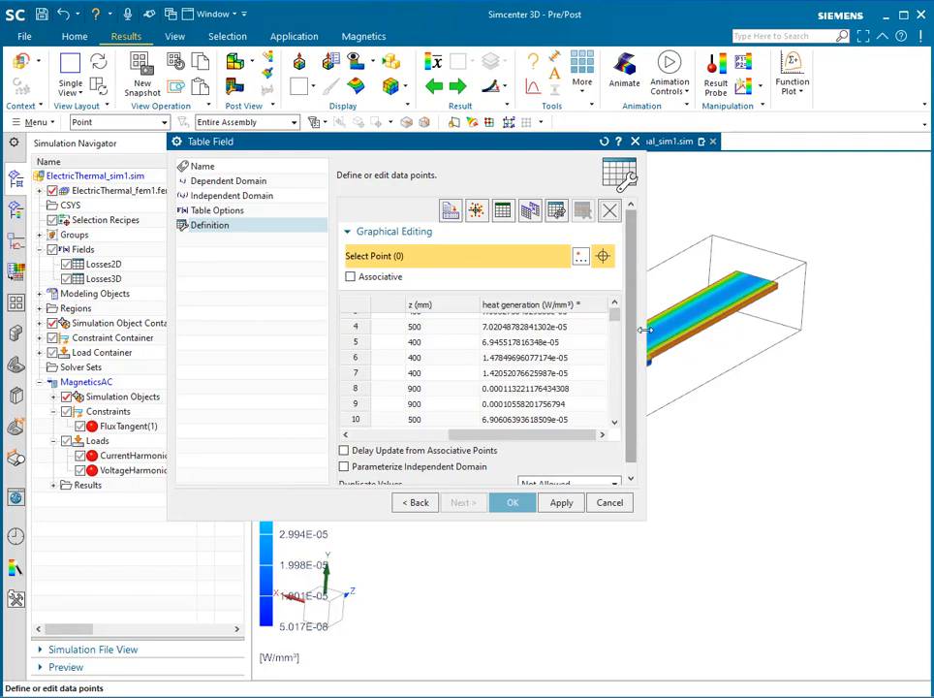
{"action": "left_click_drag", "start_coordinate": [645, 342], "coordinate": [871, 339]}
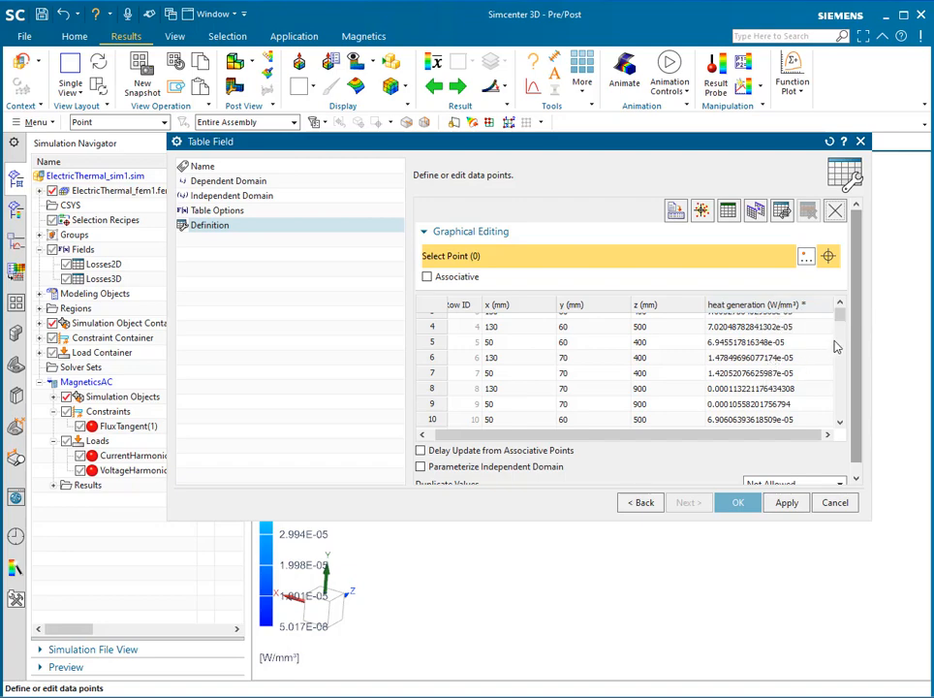
{"action": "mouse_move", "coordinate": [839, 315]}
{"action": "left_mouse_down"}
{"action": "mouse_move", "coordinate": [841, 381]}
{"action": "mouse_move", "coordinate": [837, 304]}
{"action": "left_mouse_up"}
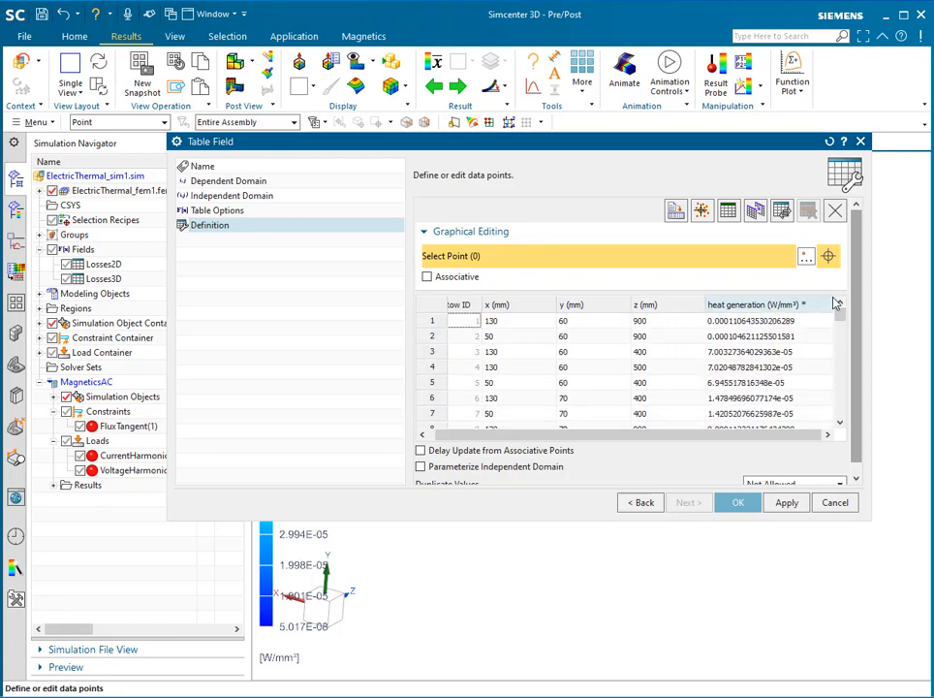
{"action": "left_click", "coordinate": [838, 506]}
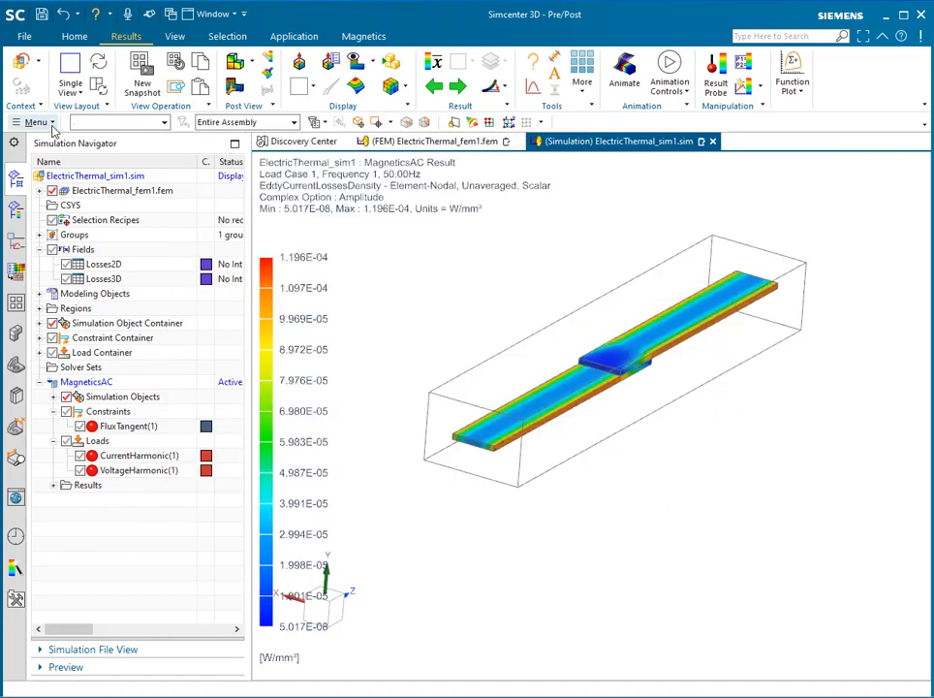
Leave the results display and open ElectricThermal_fem1.fem in its own window
{"action": "left_click", "coordinate": [22, 64]}
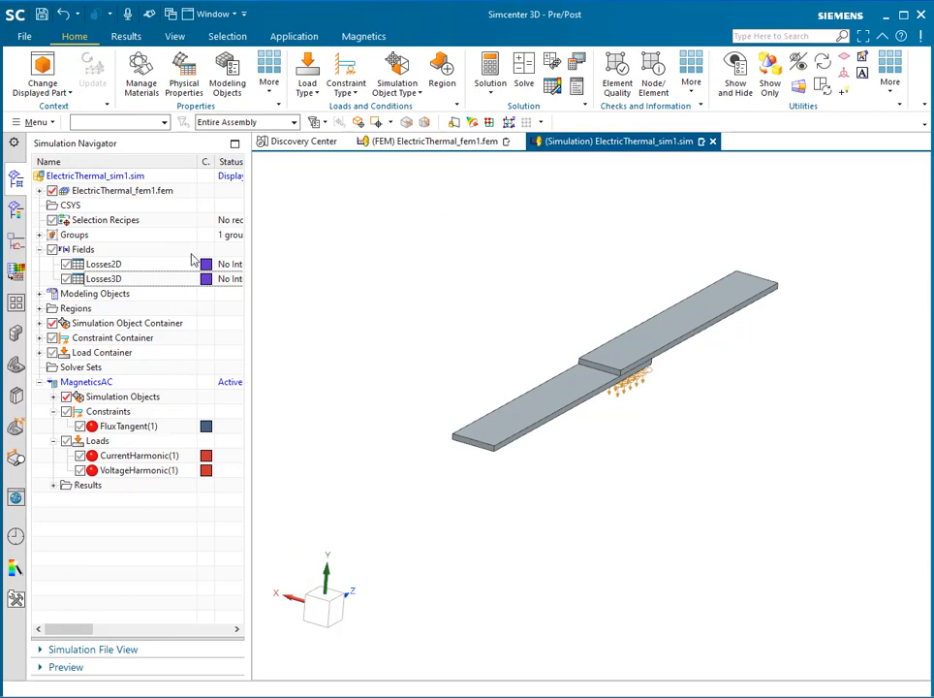
{"action": "right_click", "coordinate": [155, 193]}
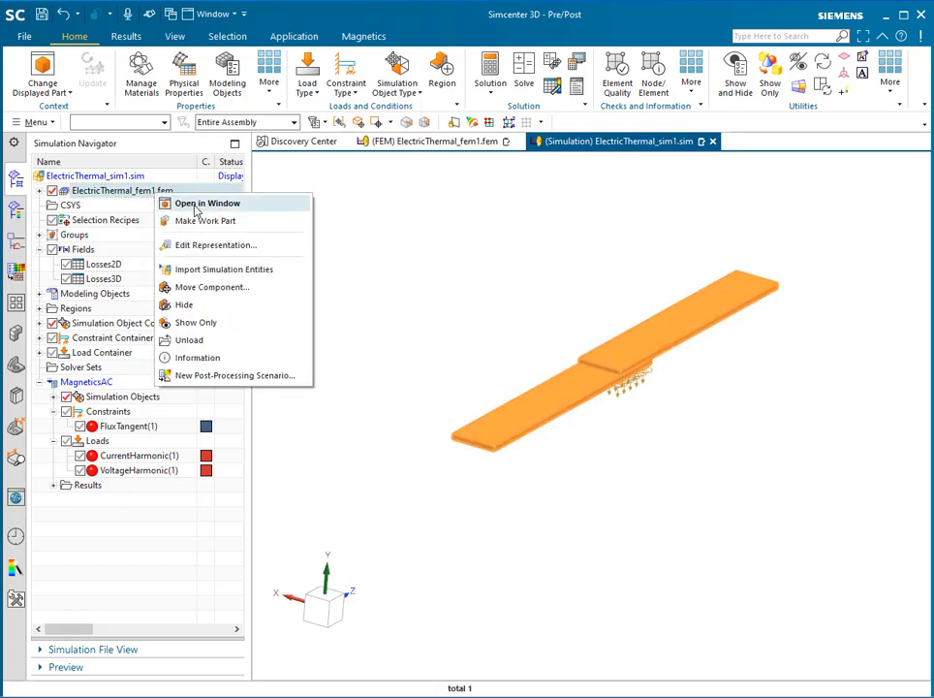
{"action": "left_click", "coordinate": [196, 206]}
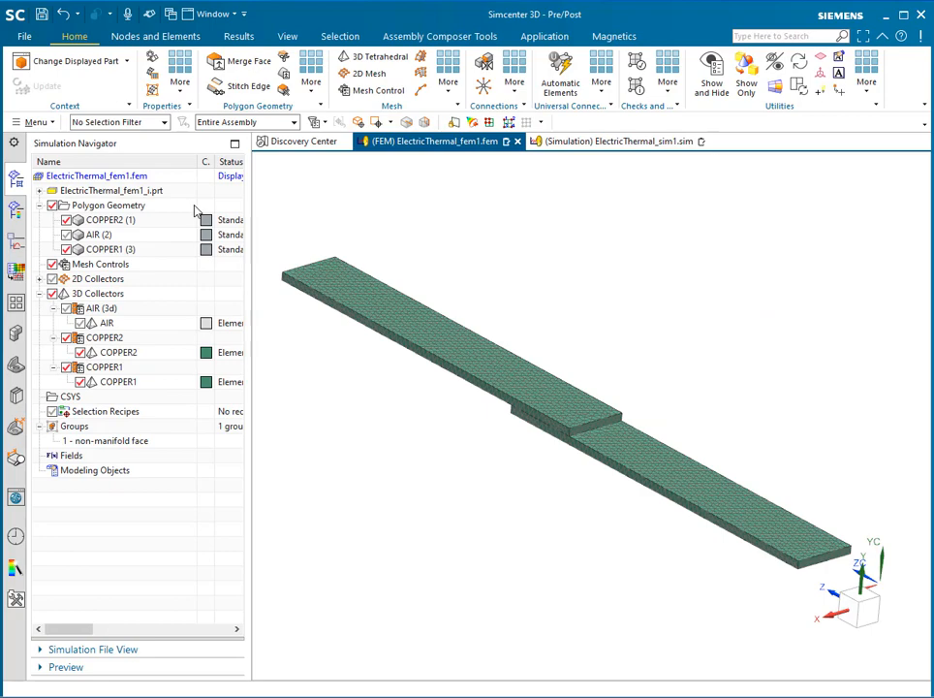
Change the FEM's solver environment to Simcenter 3D Thermal/Flow with the Coupled Thermal-Flow analysis type
{"action": "right_click", "coordinate": [176, 183]}
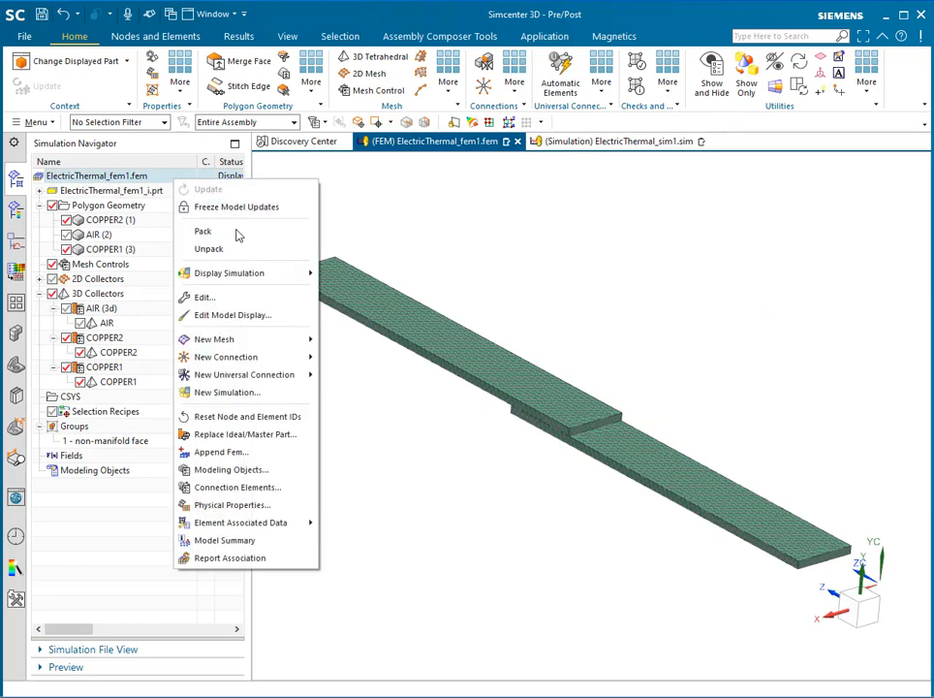
{"action": "left_click", "coordinate": [221, 301]}
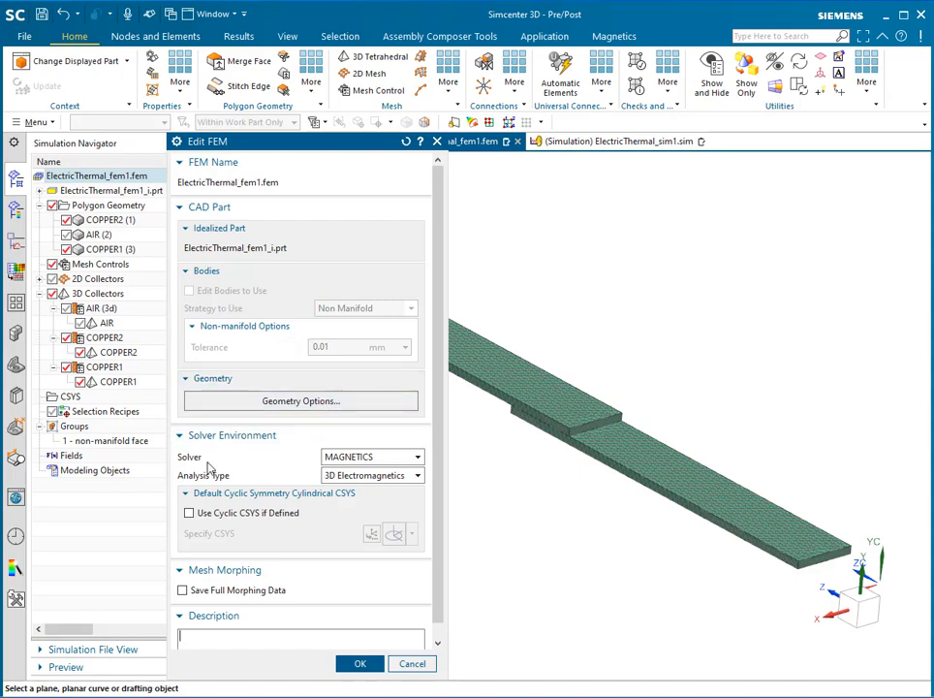
{"action": "left_click", "coordinate": [355, 459]}
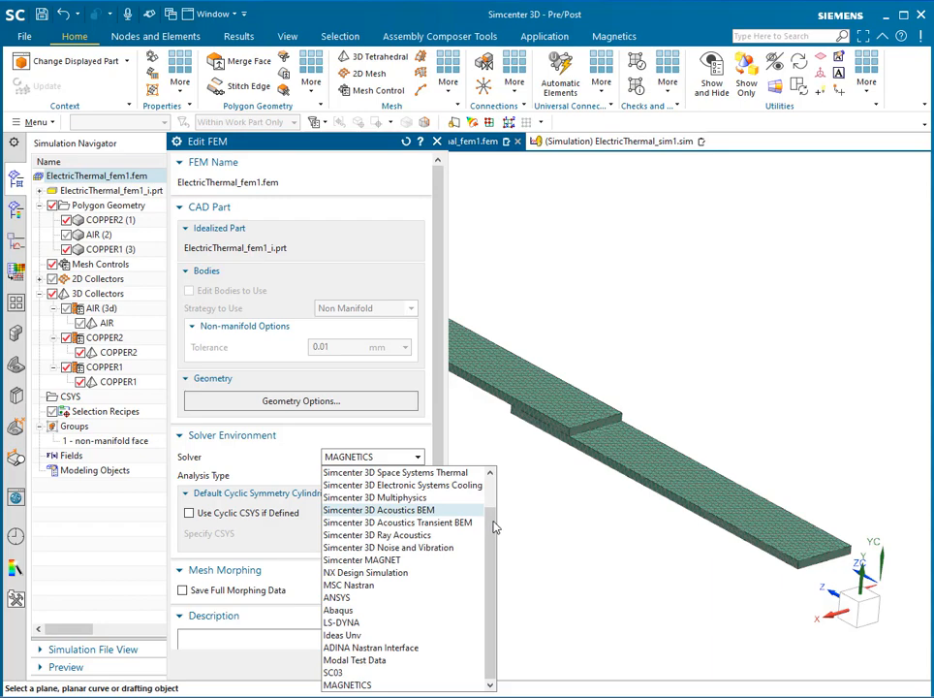
{"action": "left_click_drag", "start_coordinate": [495, 525], "coordinate": [494, 487]}
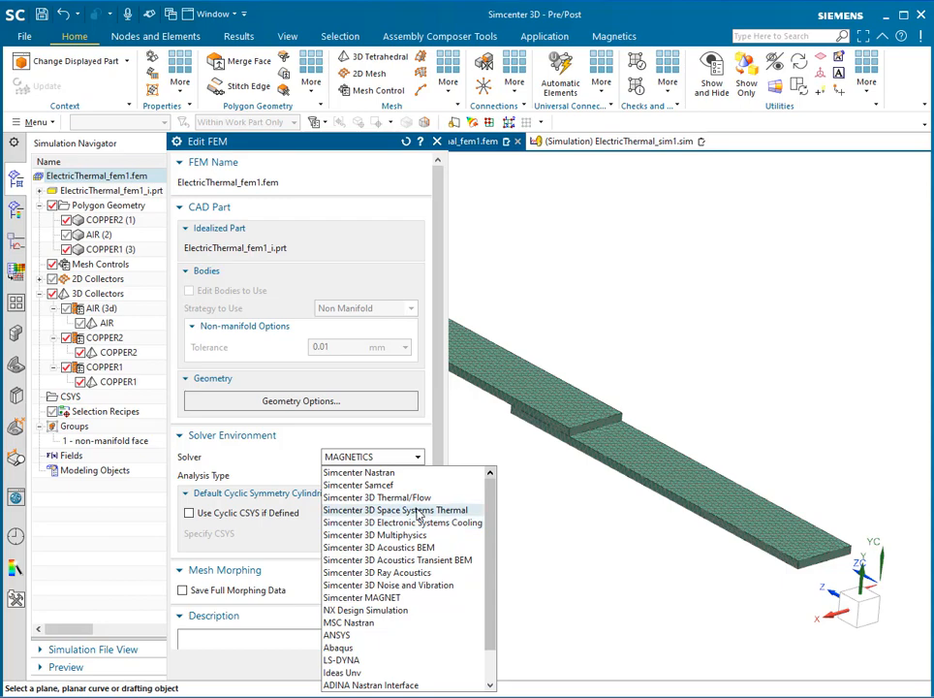
{"action": "left_click", "coordinate": [386, 498]}
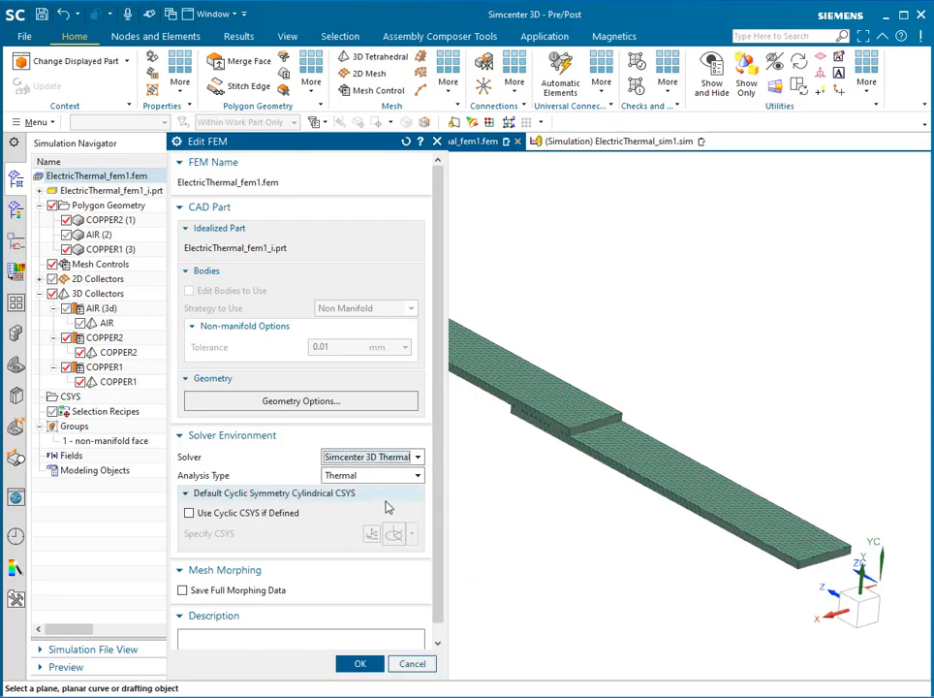
{"action": "left_click", "coordinate": [353, 478]}
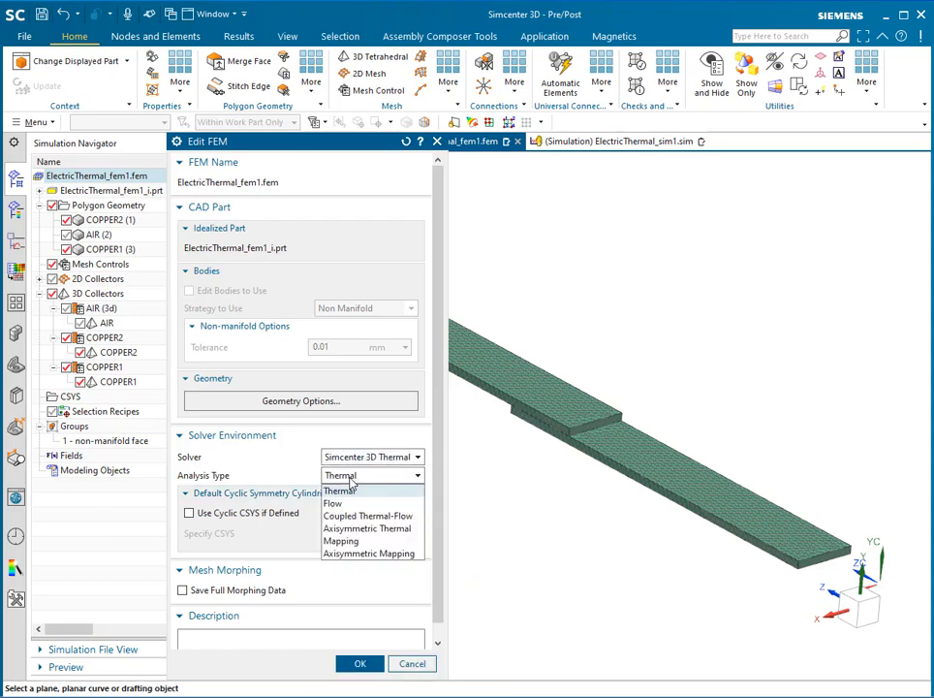
{"action": "left_click", "coordinate": [385, 519]}
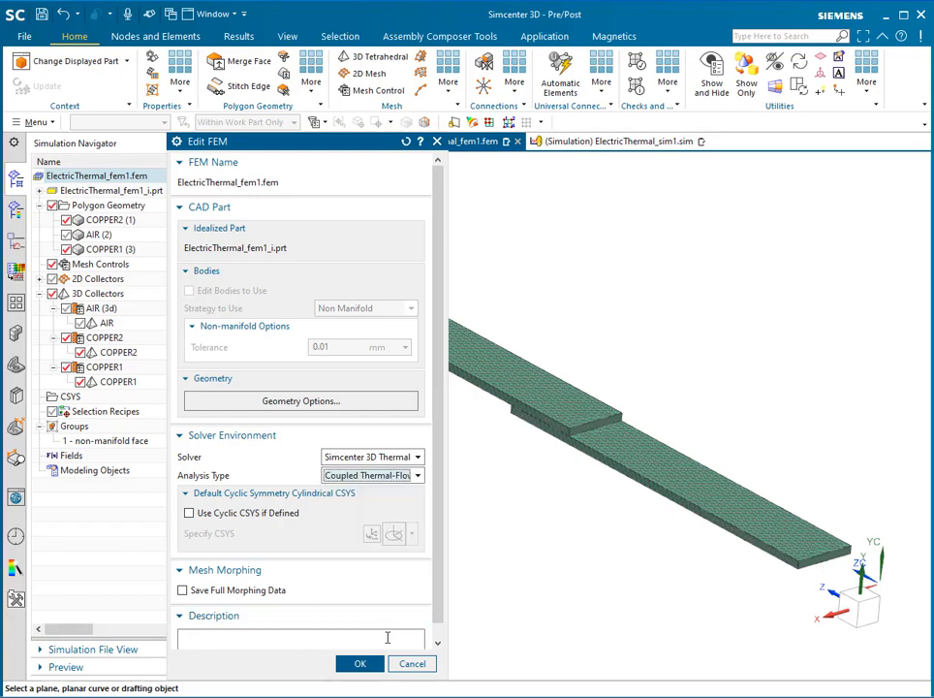
{"action": "left_click", "coordinate": [360, 665]}
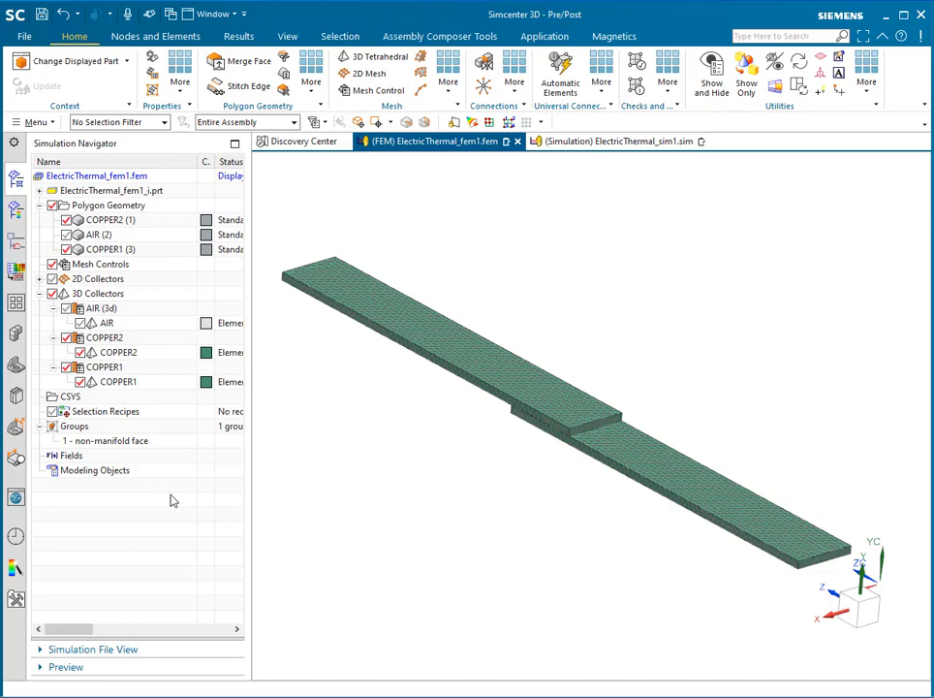
Assign the fluid material Air from the default material library to the AIR (3d) mesh collector
{"action": "left_click", "coordinate": [123, 308]}
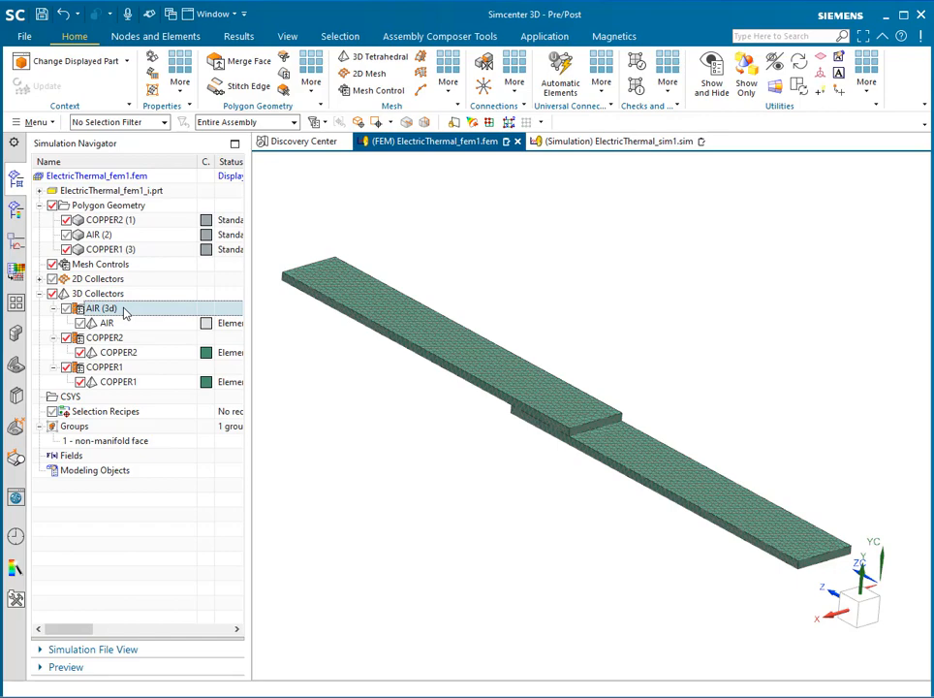
{"action": "double_click", "coordinate": [123, 308]}
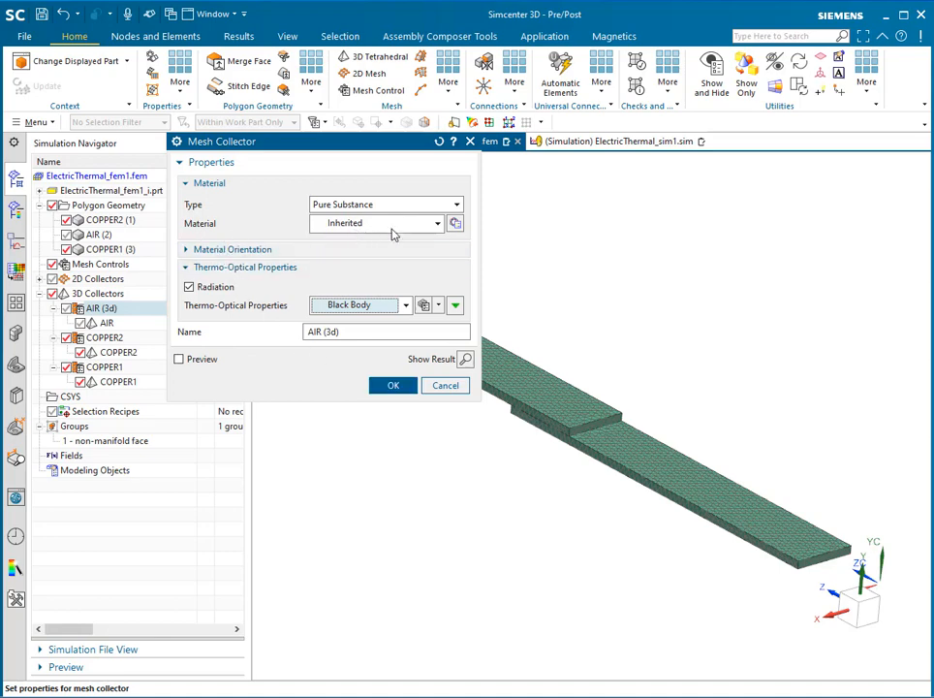
{"action": "left_click", "coordinate": [455, 225]}
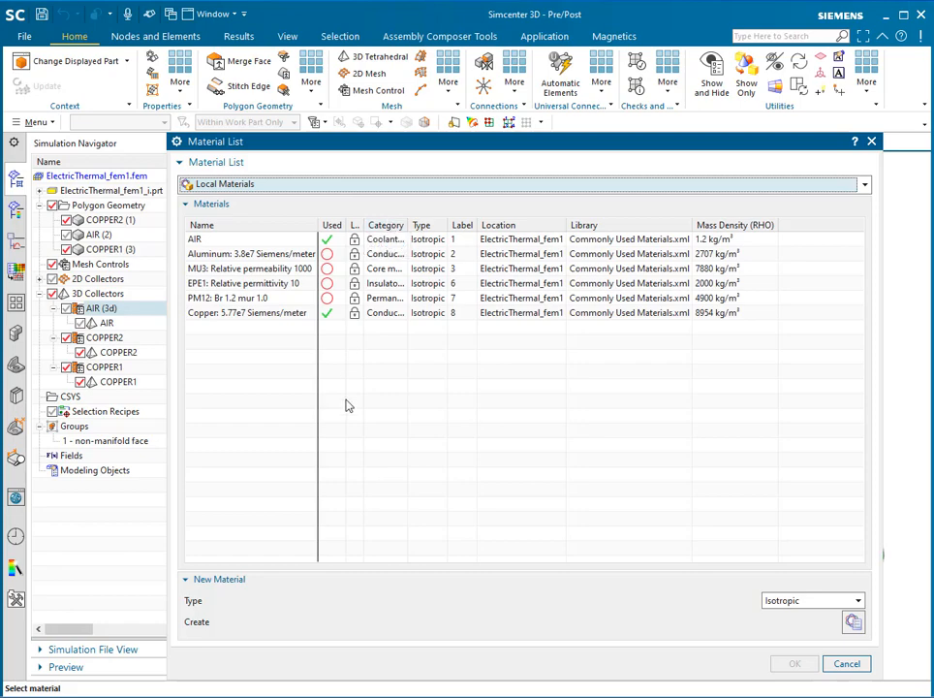
{"action": "left_click", "coordinate": [226, 189]}
{"action": "left_click", "coordinate": [223, 201]}
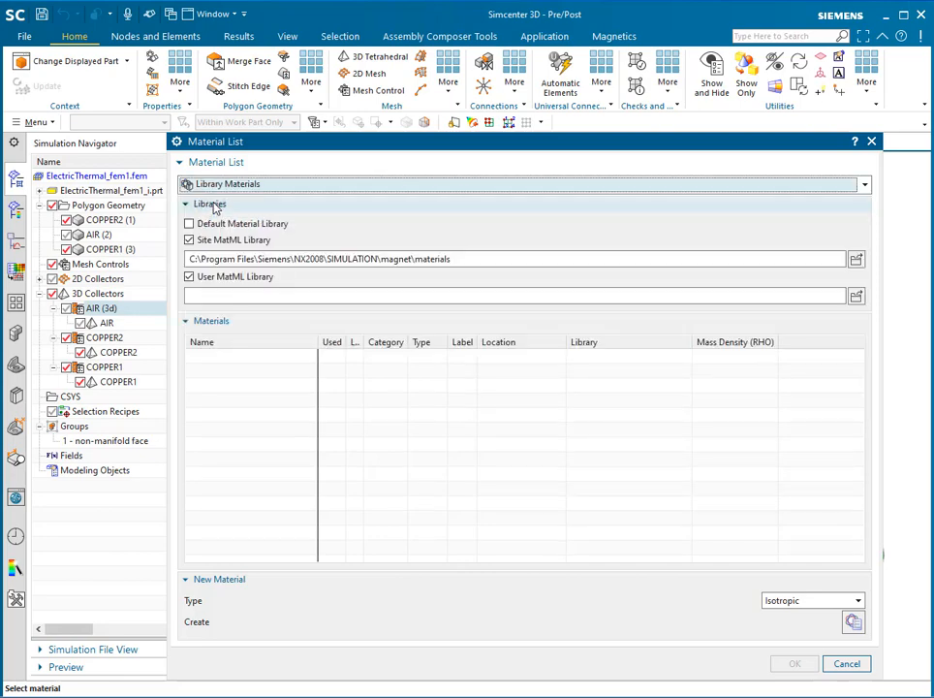
{"action": "left_click", "coordinate": [205, 277]}
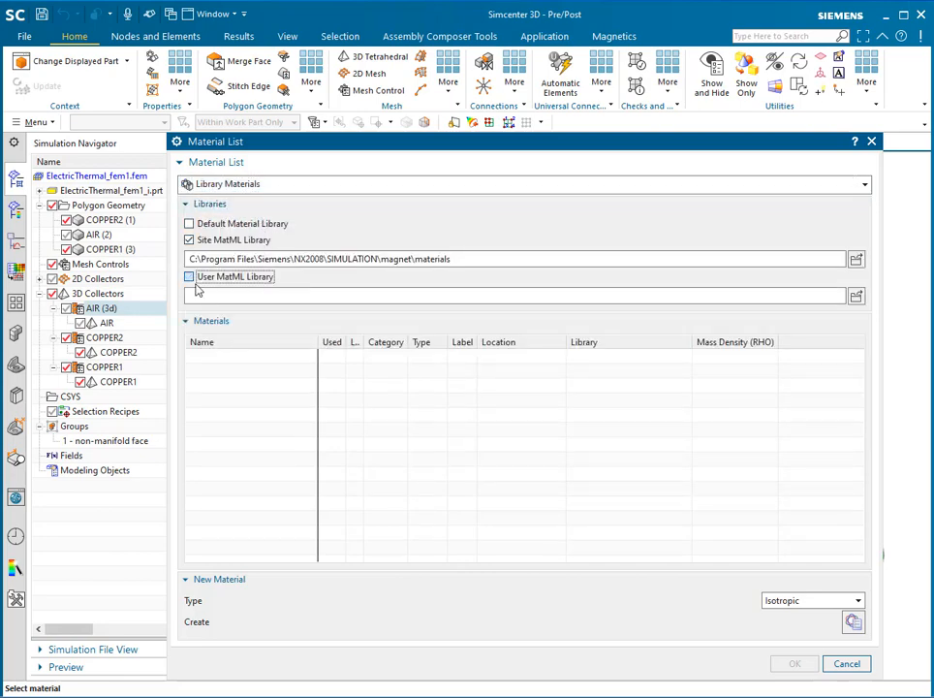
{"action": "left_click", "coordinate": [198, 239]}
{"action": "left_click", "coordinate": [231, 224]}
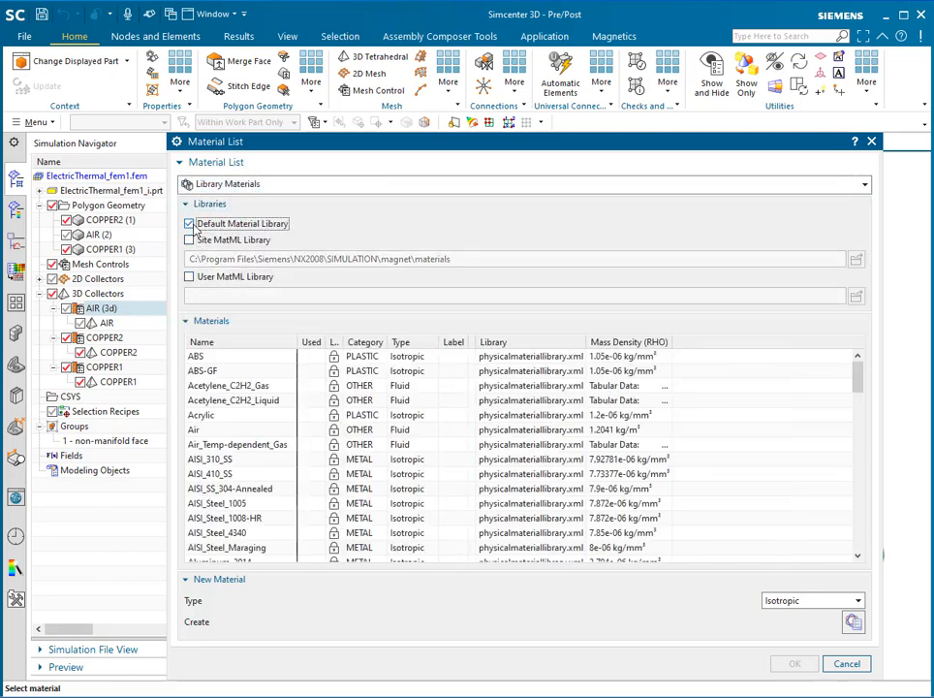
{"action": "left_click", "coordinate": [229, 433]}
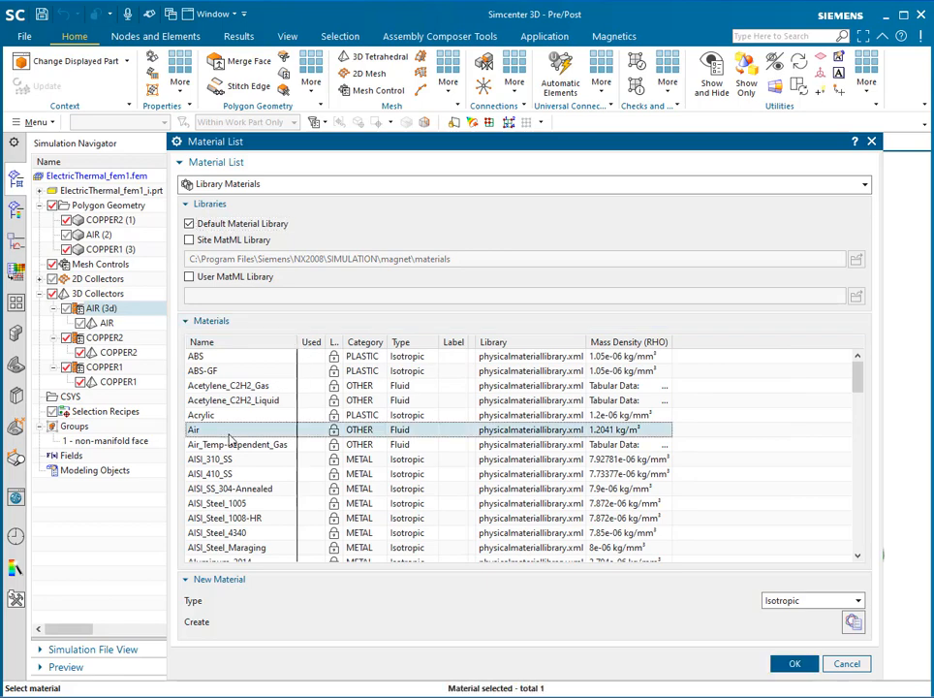
{"action": "left_click", "coordinate": [789, 668]}
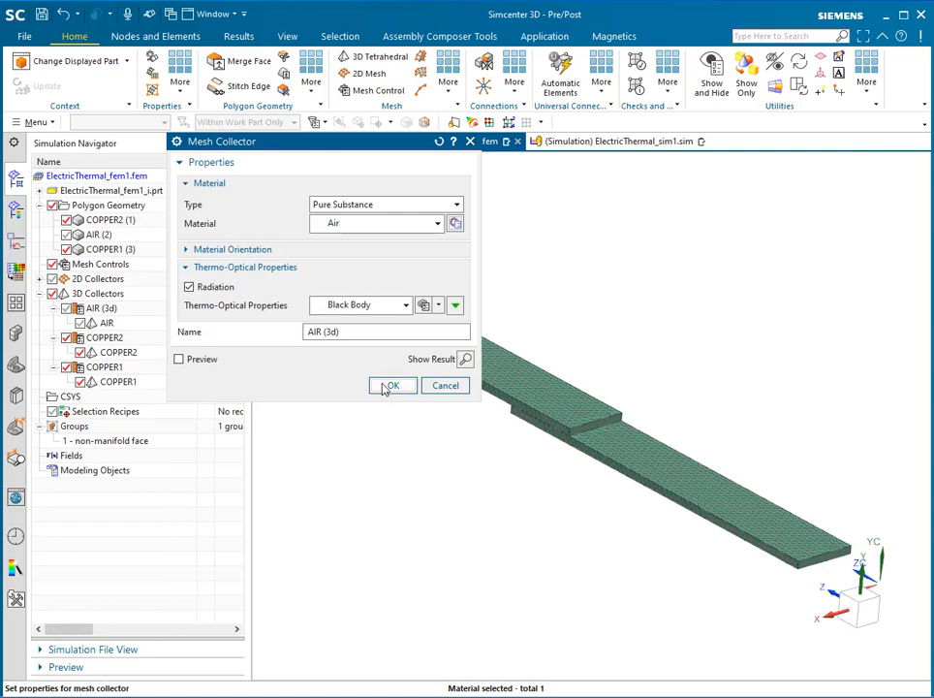
{"action": "left_click", "coordinate": [391, 385]}
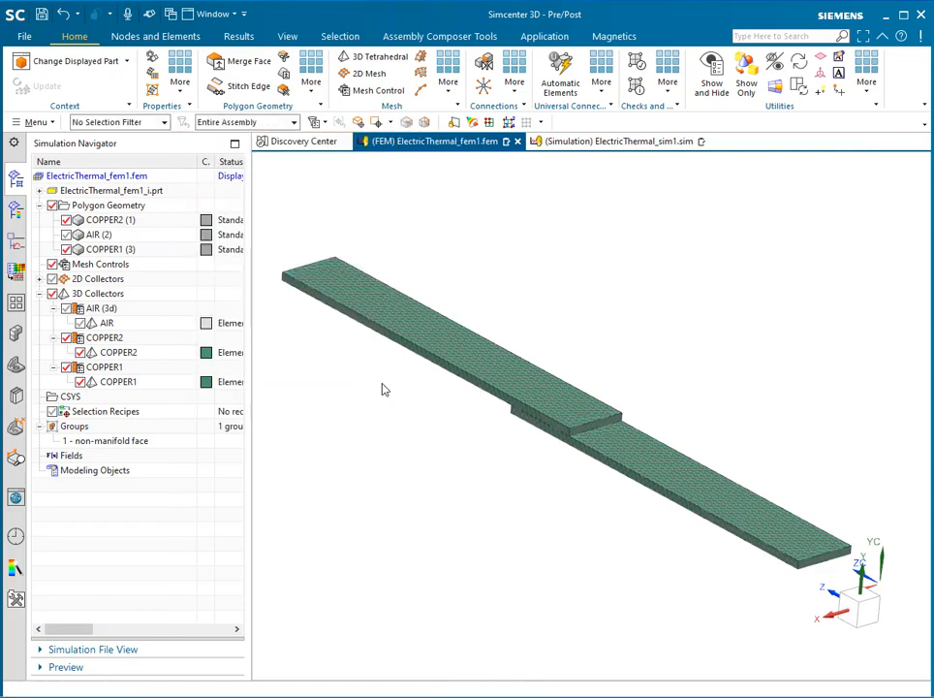
Set the COPPER2 mesh collector's material to Copper: 5.77e7 Siemens/meter
{"action": "double_click", "coordinate": [120, 337]}
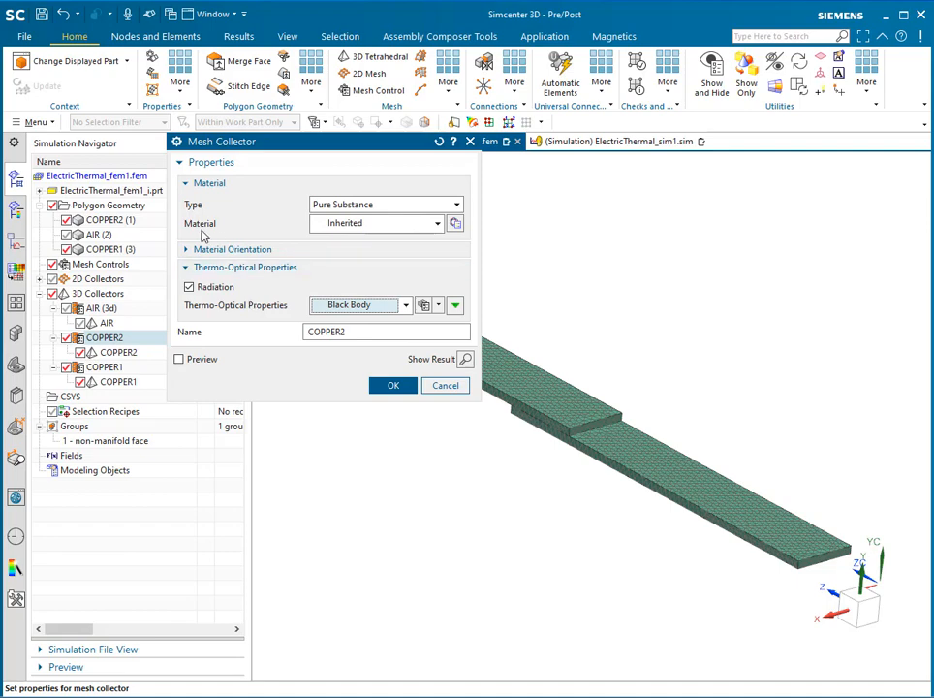
{"action": "left_click", "coordinate": [386, 225]}
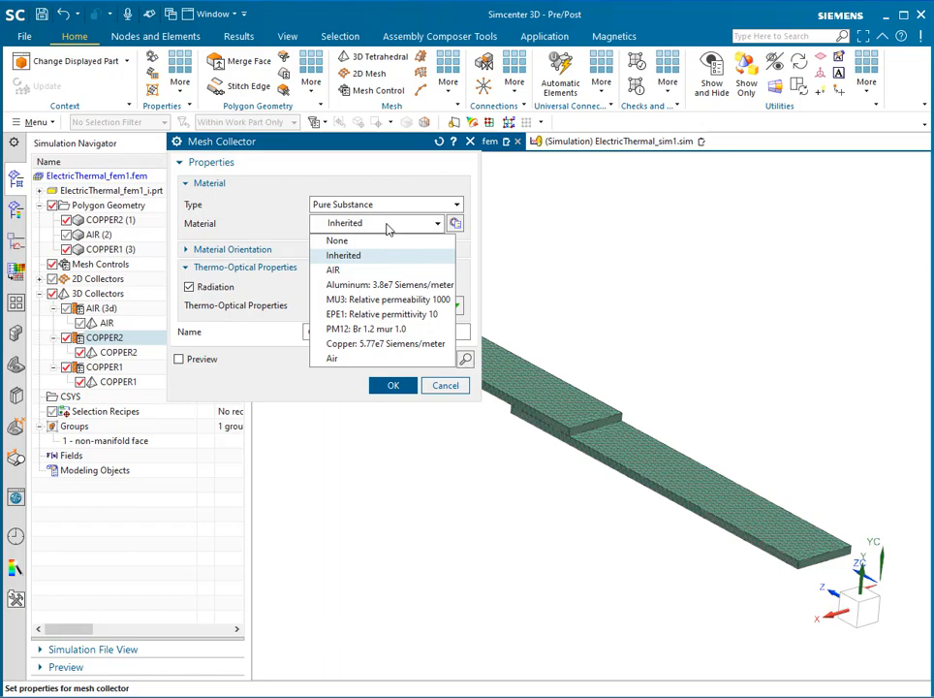
{"action": "left_click", "coordinate": [369, 346]}
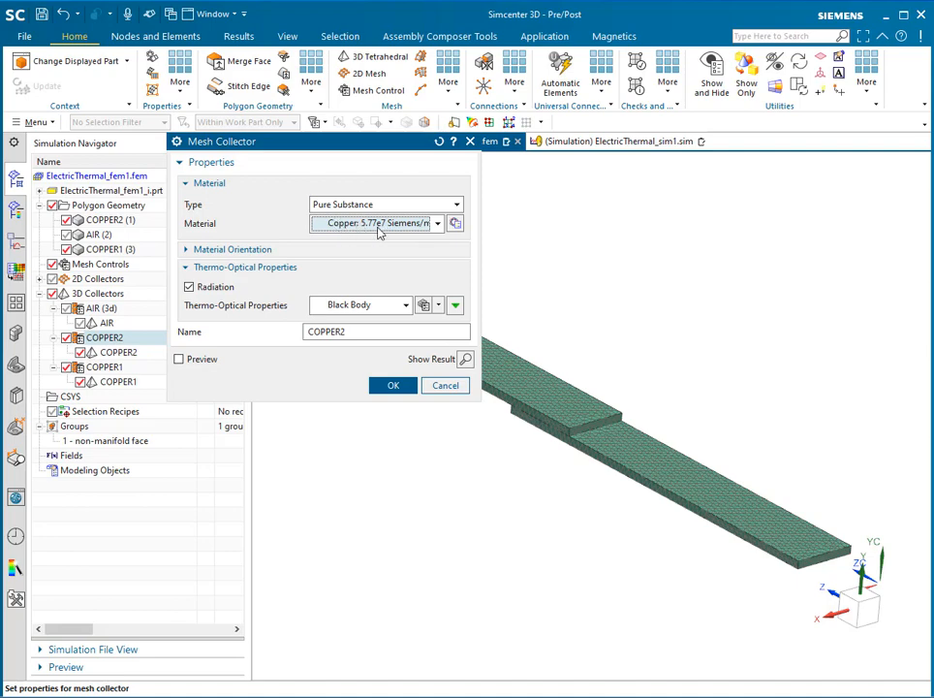
{"action": "left_click", "coordinate": [393, 387]}
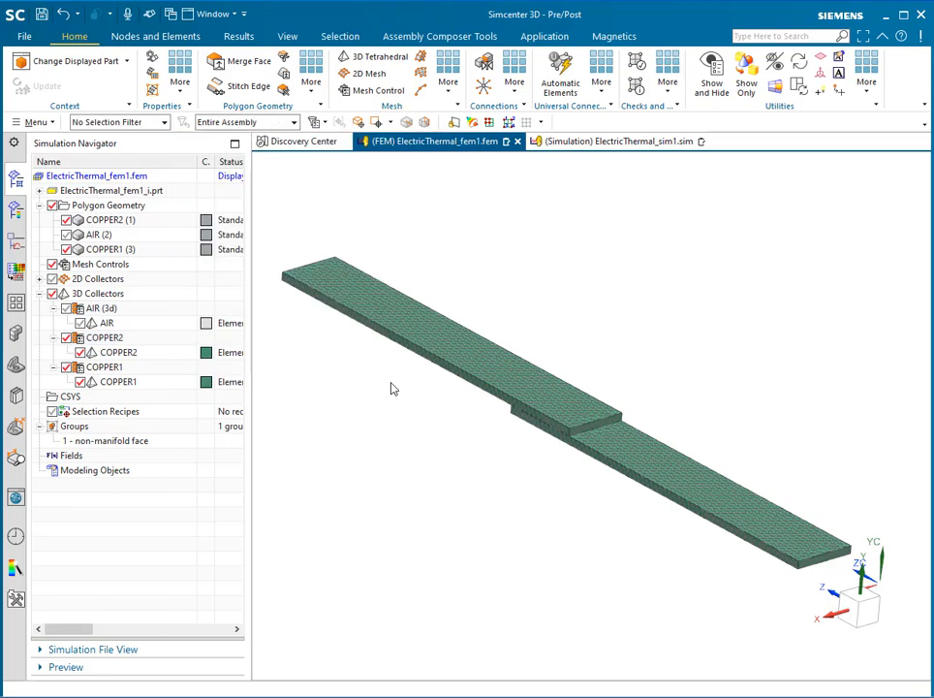
Assign the material Copper: 5.77e7 Siemens/meter to the COPPER1 mesh collector as well
{"action": "double_click", "coordinate": [115, 369]}
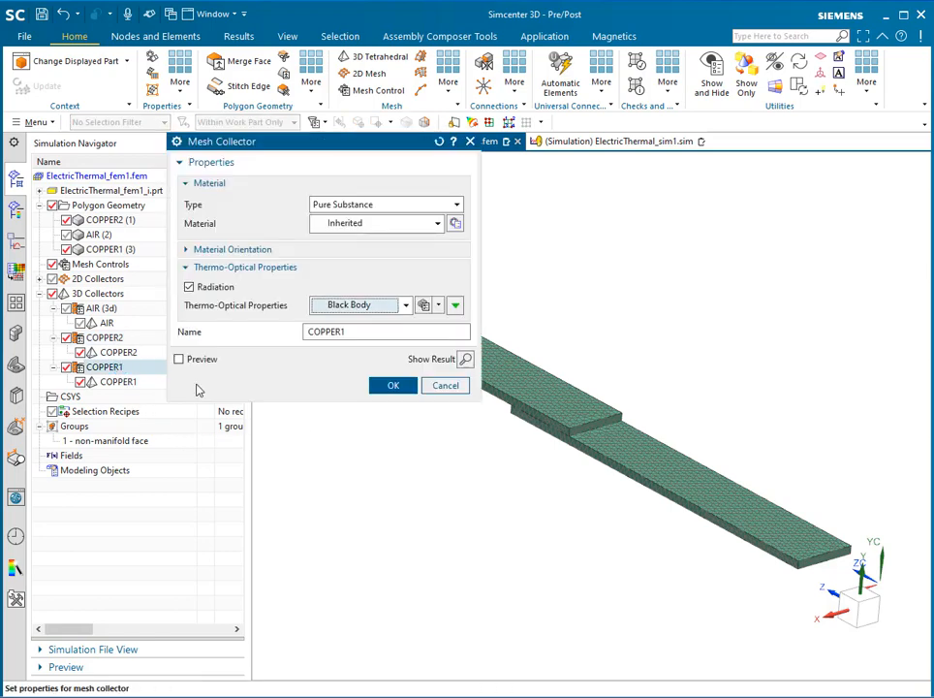
{"action": "left_click", "coordinate": [403, 229]}
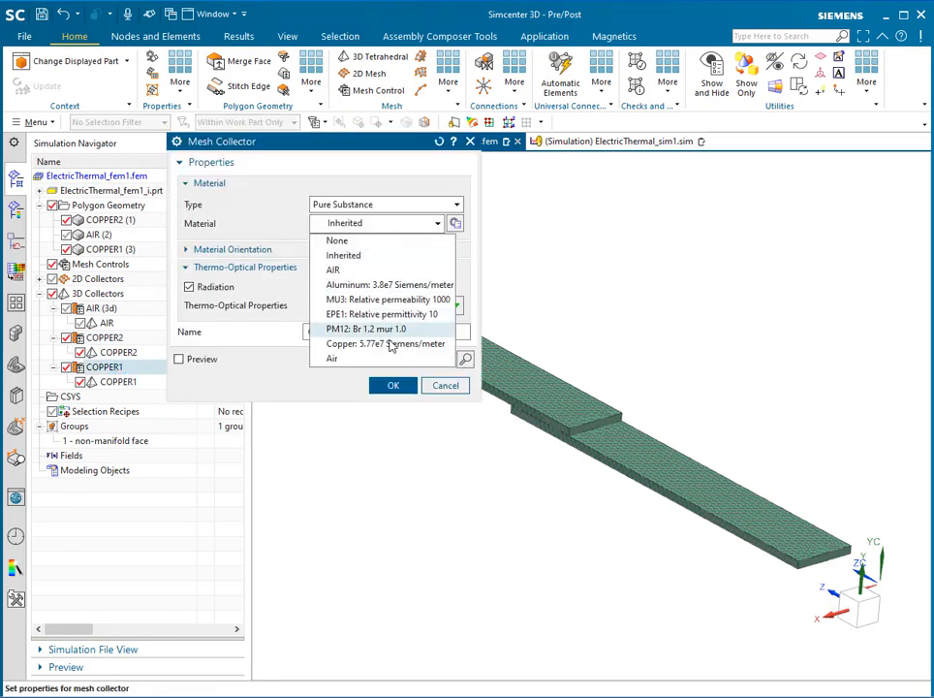
{"action": "left_click", "coordinate": [372, 345]}
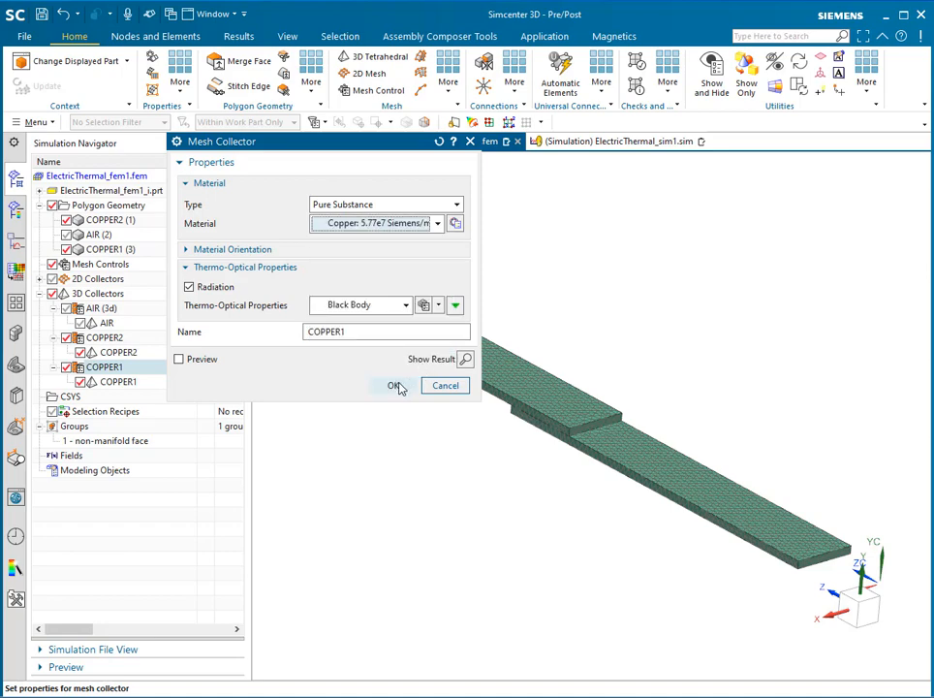
{"action": "left_click", "coordinate": [387, 386]}
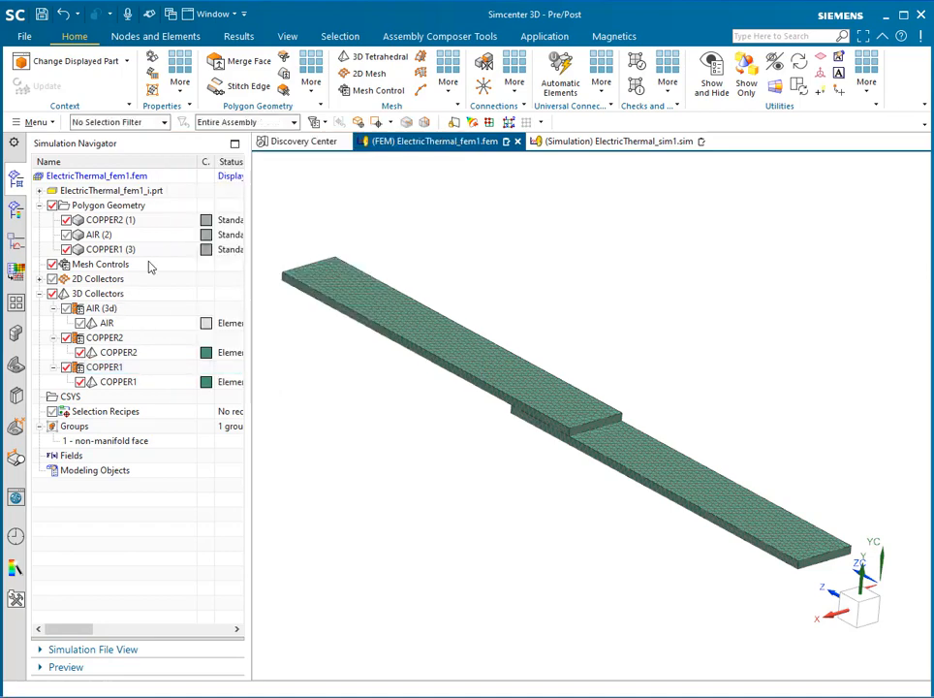
Switch from the FEM to displaying the simulation ElectricThermal_sim1.sim
{"action": "right_click", "coordinate": [165, 181]}
{"action": "mouse_move", "coordinate": [291, 269]}
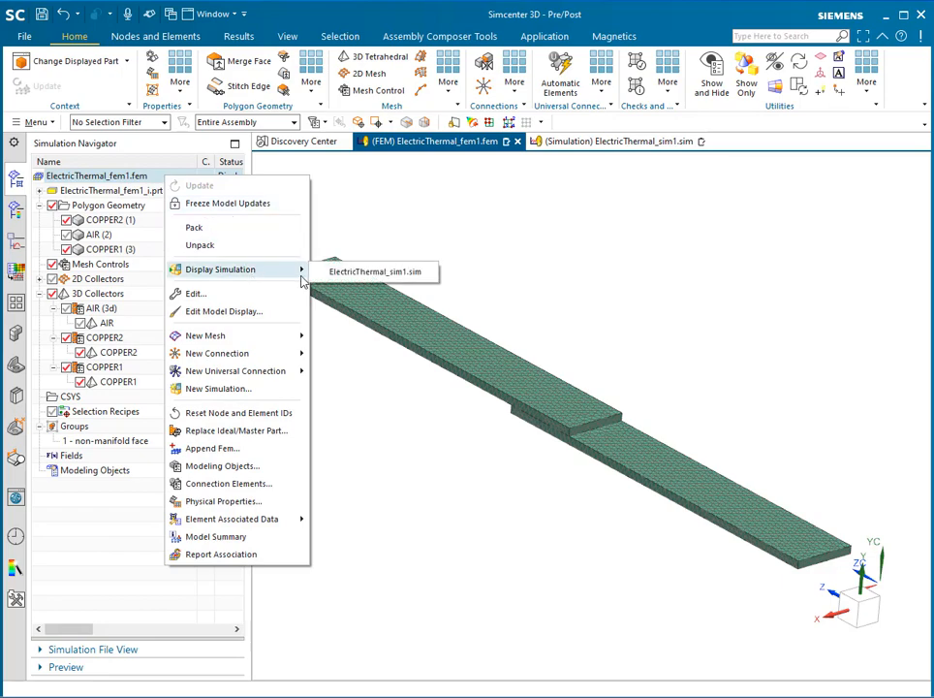
{"action": "left_click", "coordinate": [343, 272]}
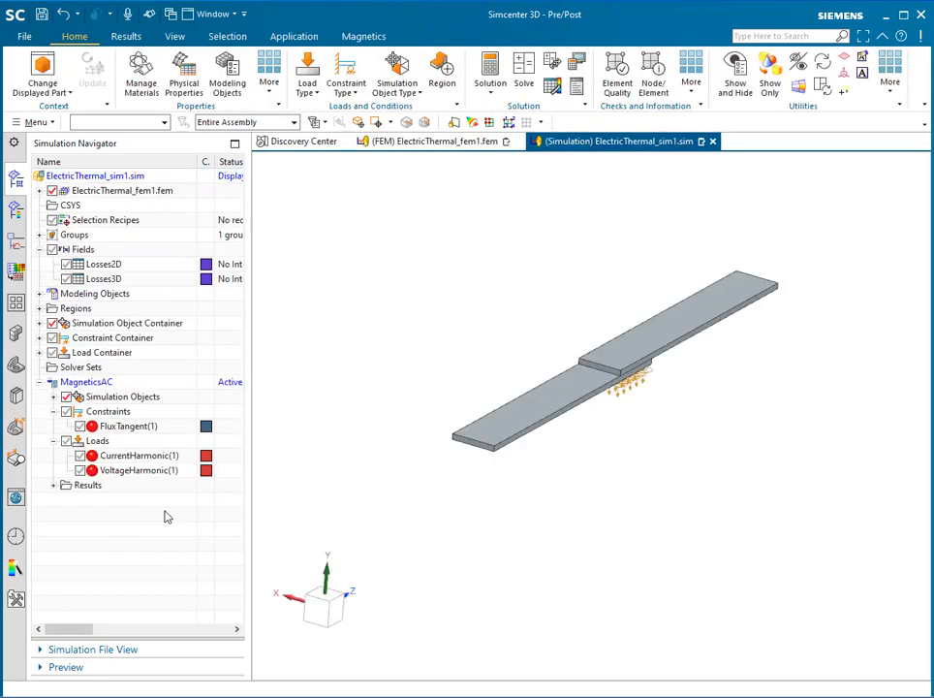
{"action": "left_click", "coordinate": [183, 193]}
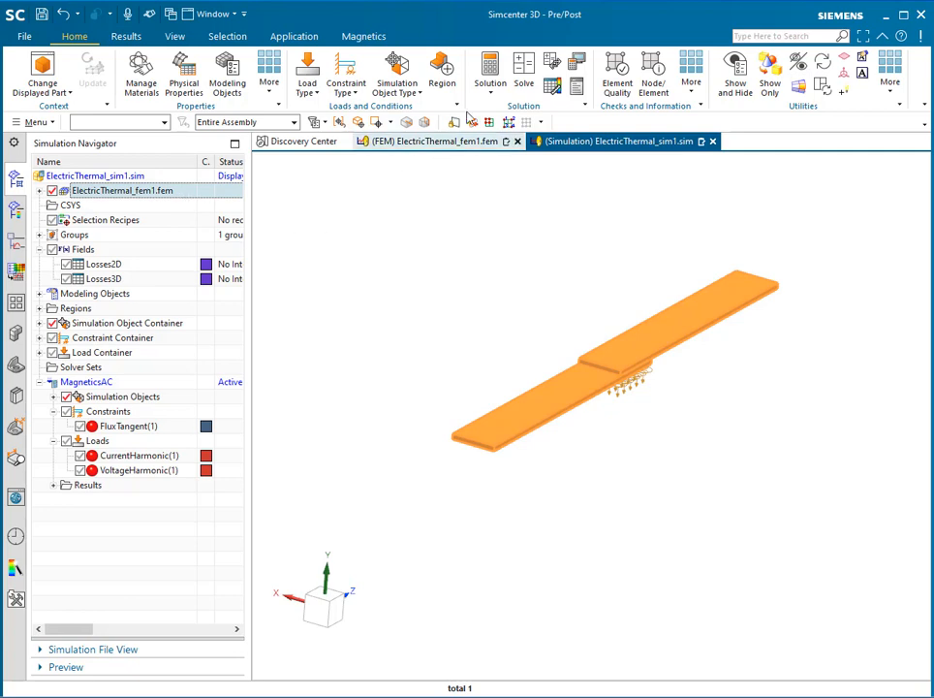
Create a solution named ThermalFlow with the Simcenter 3D Thermal/Flow solver, Coupled Thermal-Flow analysis and Thermal-Flow solution type
{"action": "left_click", "coordinate": [490, 77]}
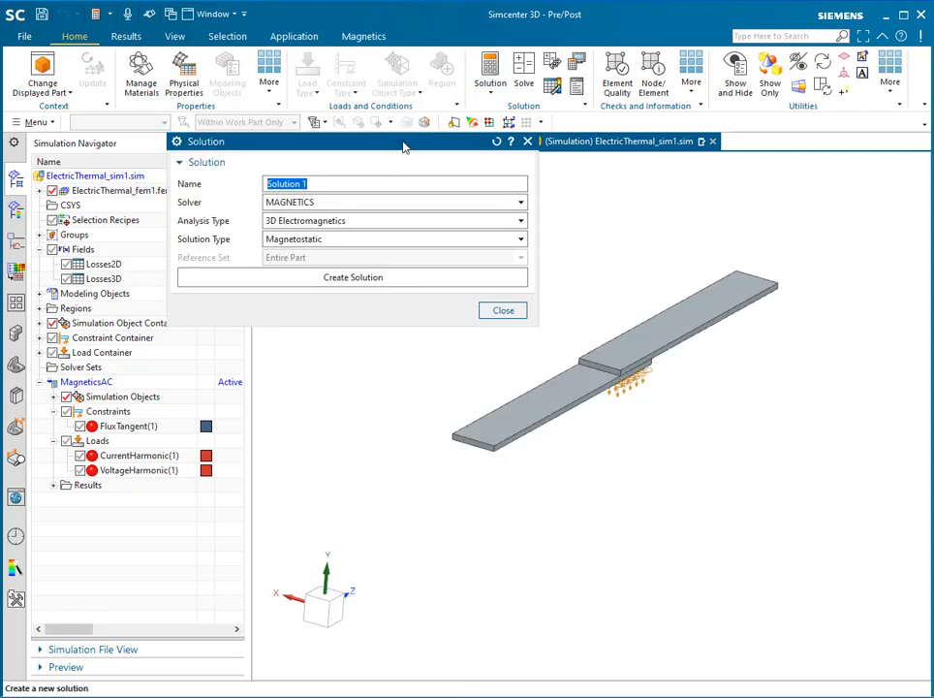
{"action": "type", "text": "T"}
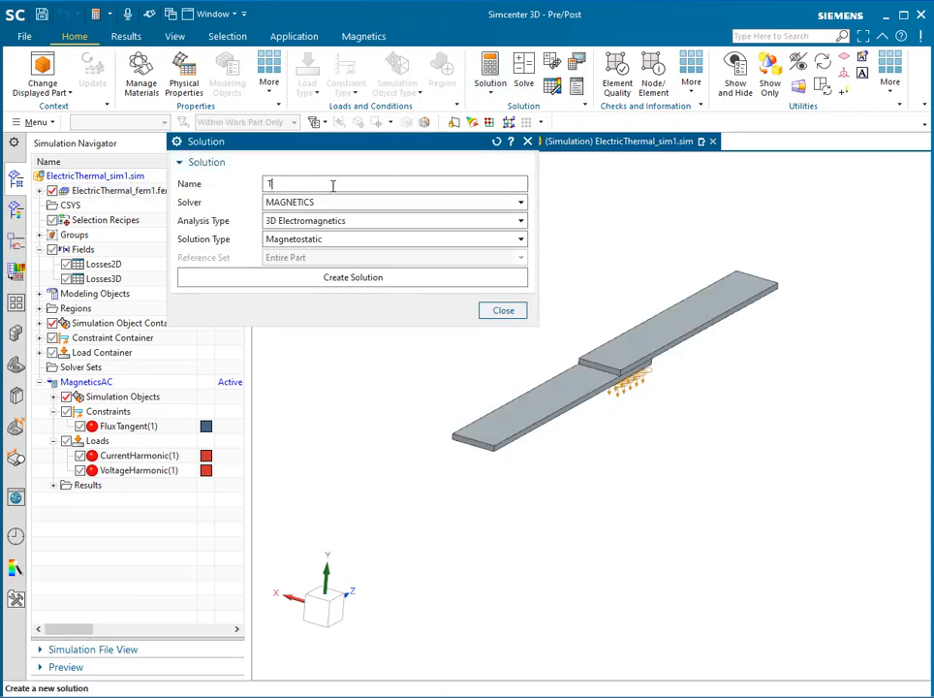
{"action": "type", "text": "hermalFlow"}
{"action": "left_click", "coordinate": [346, 204]}
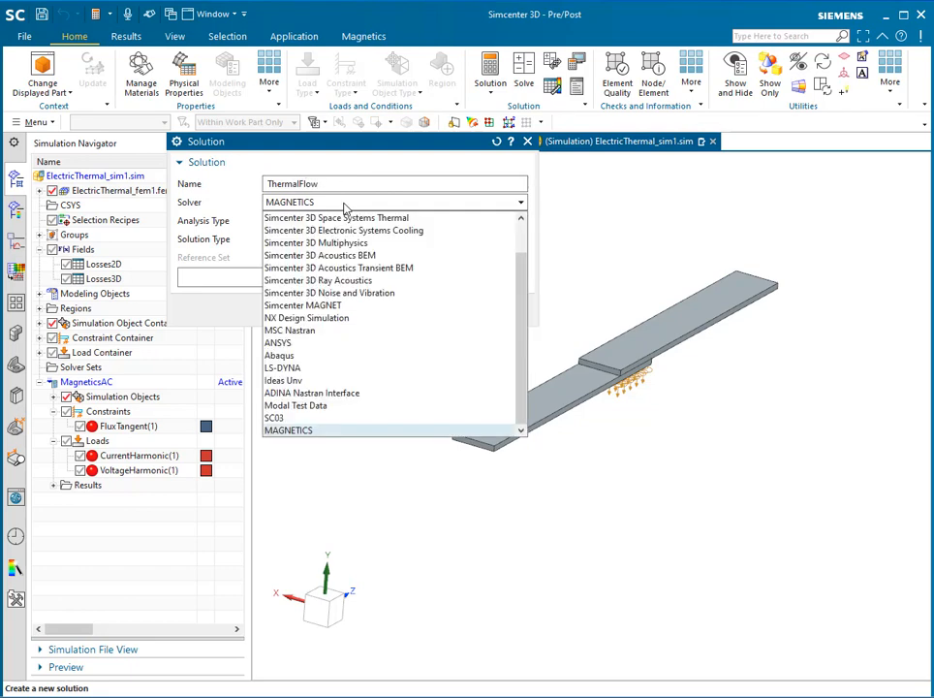
{"action": "scroll", "coordinate": [376, 255], "scroll_direction": "up", "scroll_amount": 1}
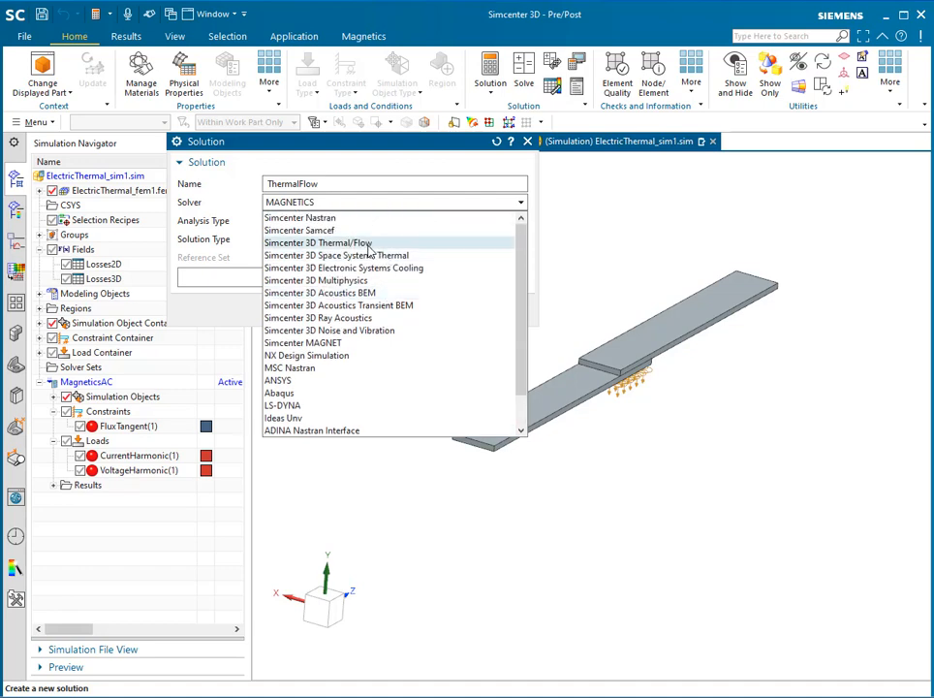
{"action": "left_click", "coordinate": [368, 245]}
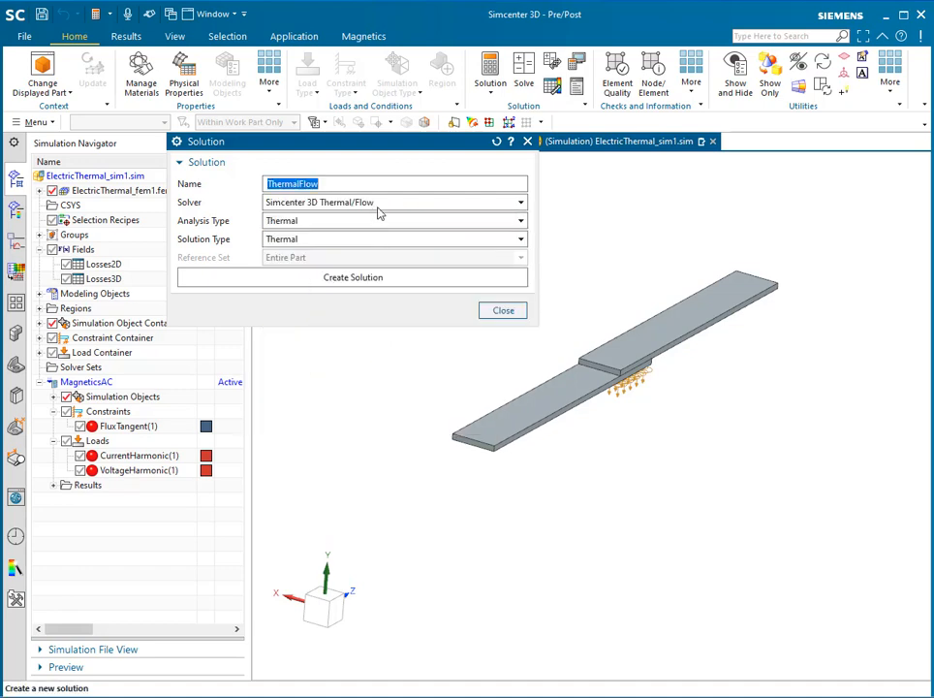
{"action": "left_click", "coordinate": [329, 221]}
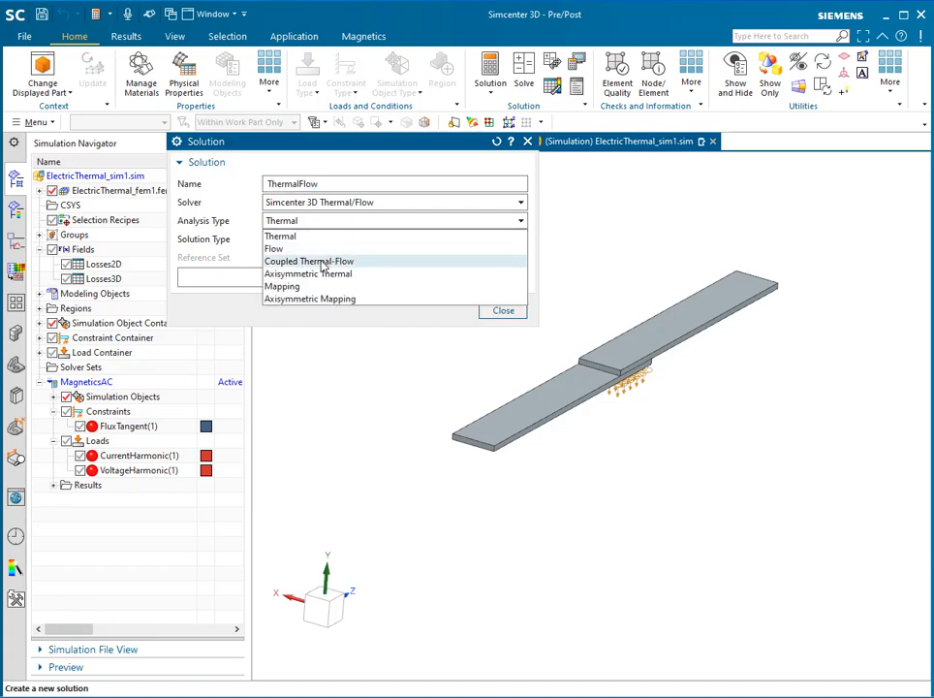
{"action": "left_click", "coordinate": [323, 262]}
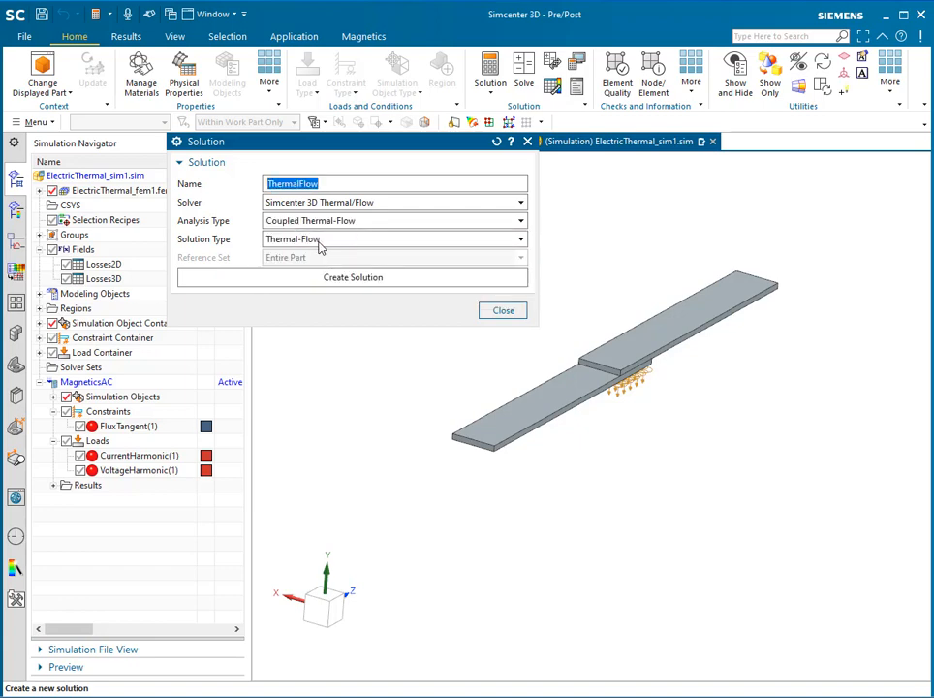
{"action": "left_click", "coordinate": [368, 285]}
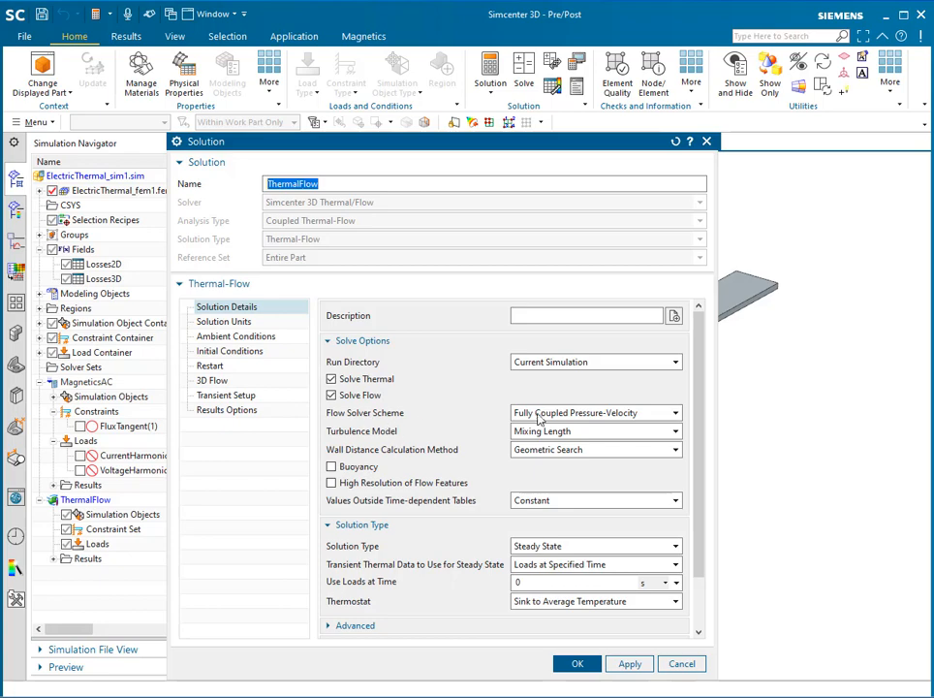
Keep the Mixing Length turbulence model and Steady State solution type for ThermalFlow, and enable buoyancy
{"action": "left_click", "coordinate": [558, 435]}
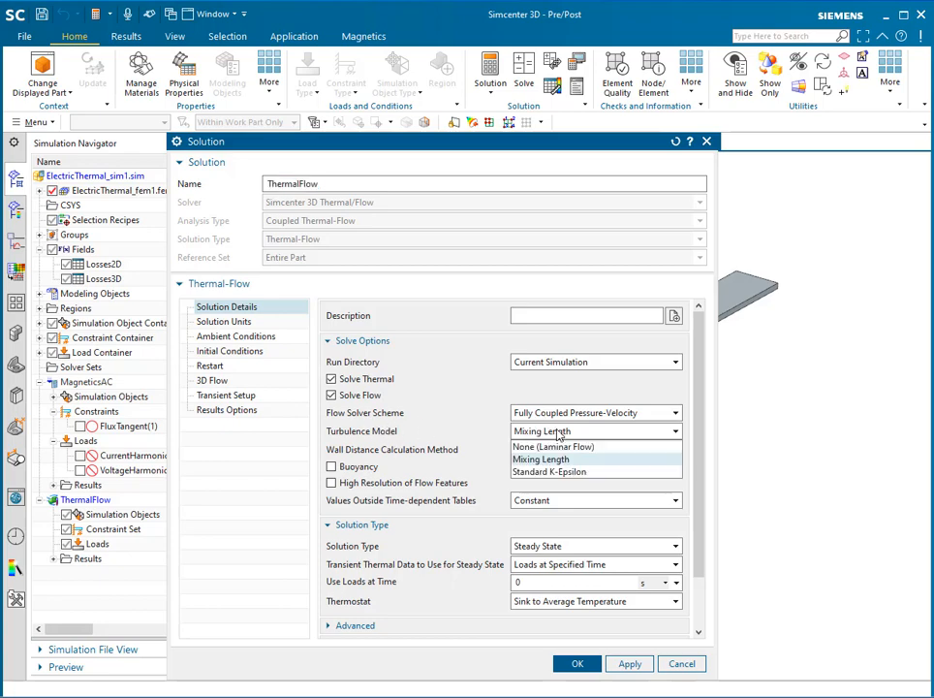
{"action": "left_click", "coordinate": [558, 436]}
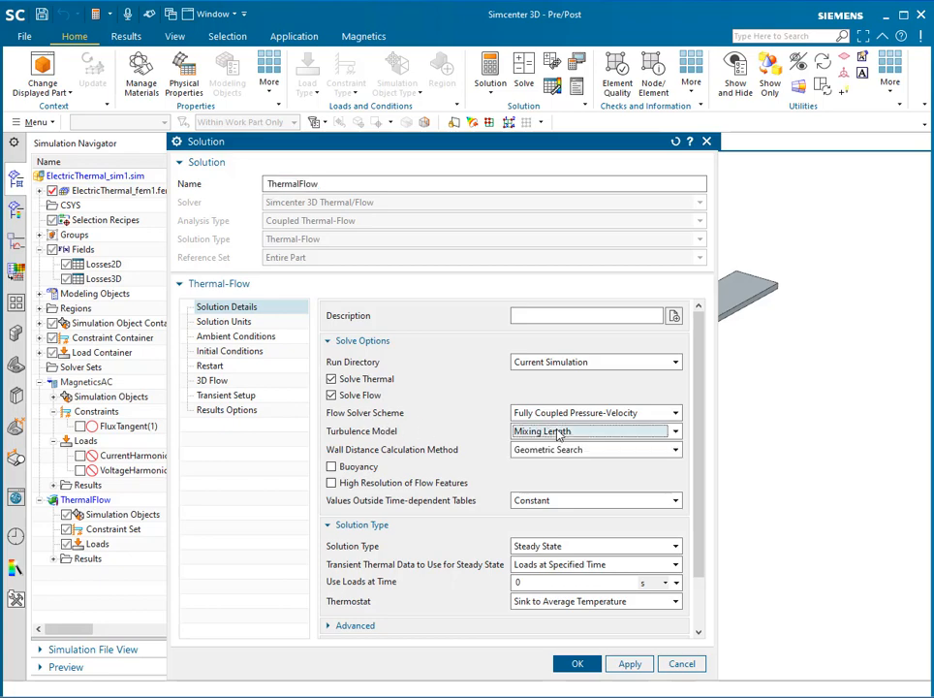
{"action": "left_click", "coordinate": [549, 549]}
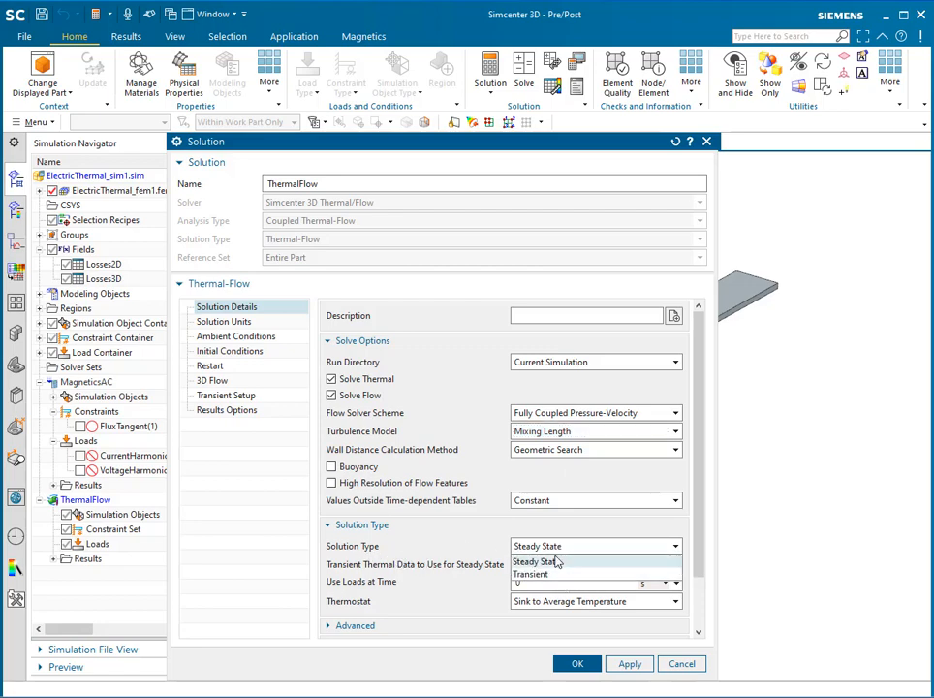
{"action": "left_click", "coordinate": [549, 552]}
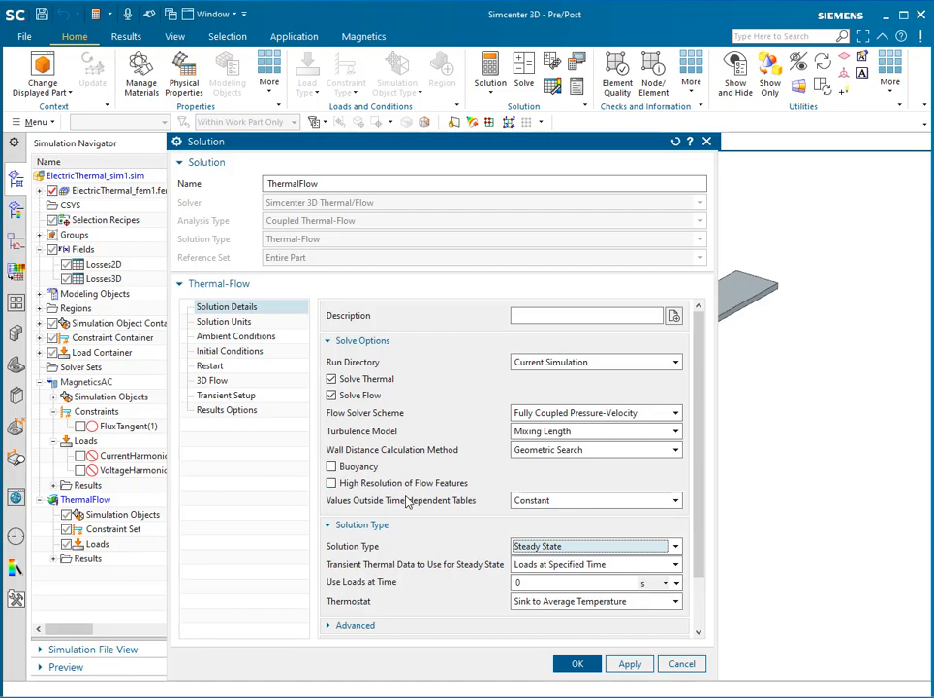
{"action": "left_click", "coordinate": [332, 467]}
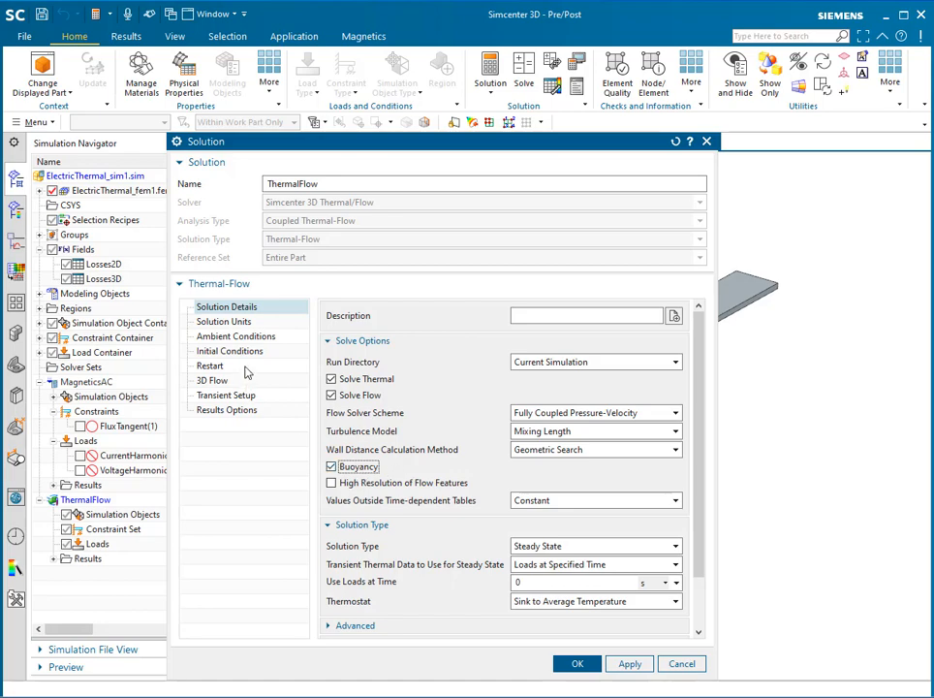
Check the ambient conditions and gravity direction of ThermalFlow against the bars, keep the defaults, and accept the solution settings
{"action": "left_click", "coordinate": [229, 337]}
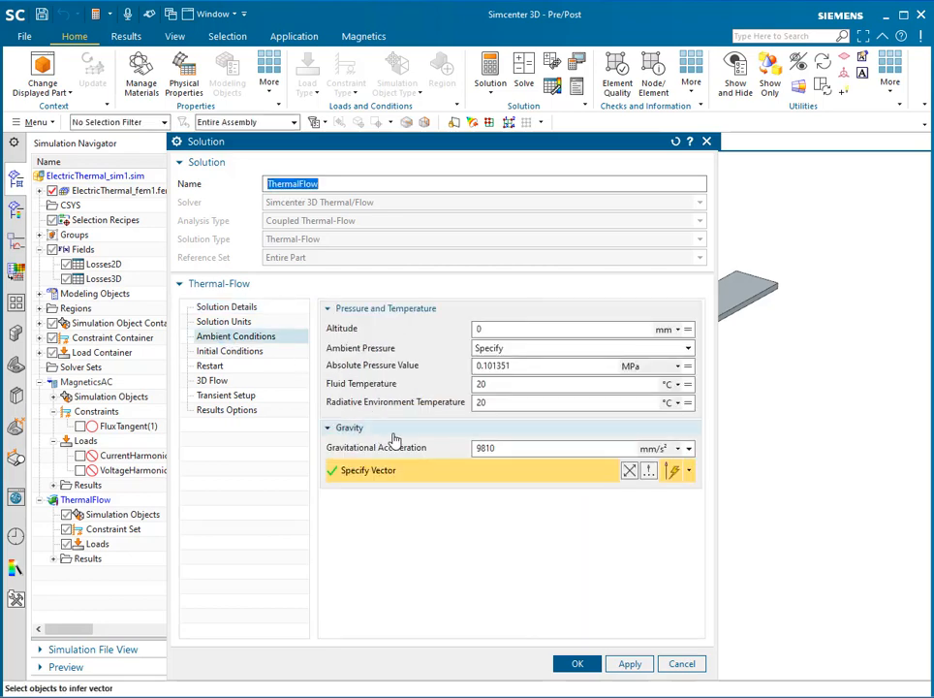
{"action": "left_click_drag", "start_coordinate": [544, 153], "coordinate": [407, 152]}
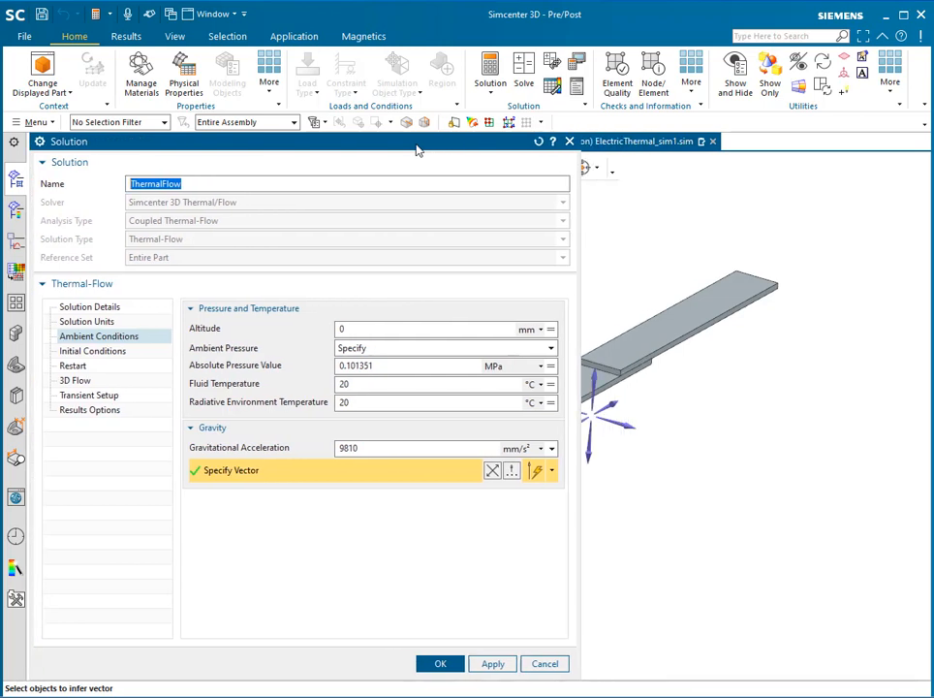
{"action": "scroll", "coordinate": [852, 383], "scroll_direction": "down", "scroll_amount": 5}
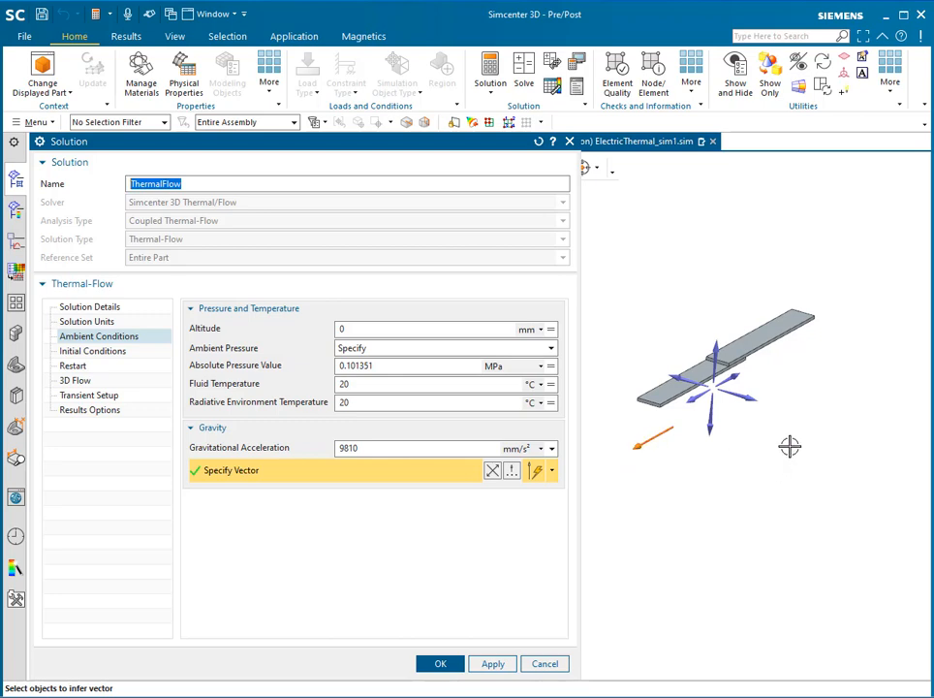
{"action": "middle_click_drag", "start_coordinate": [790, 446], "coordinate": [732, 522]}
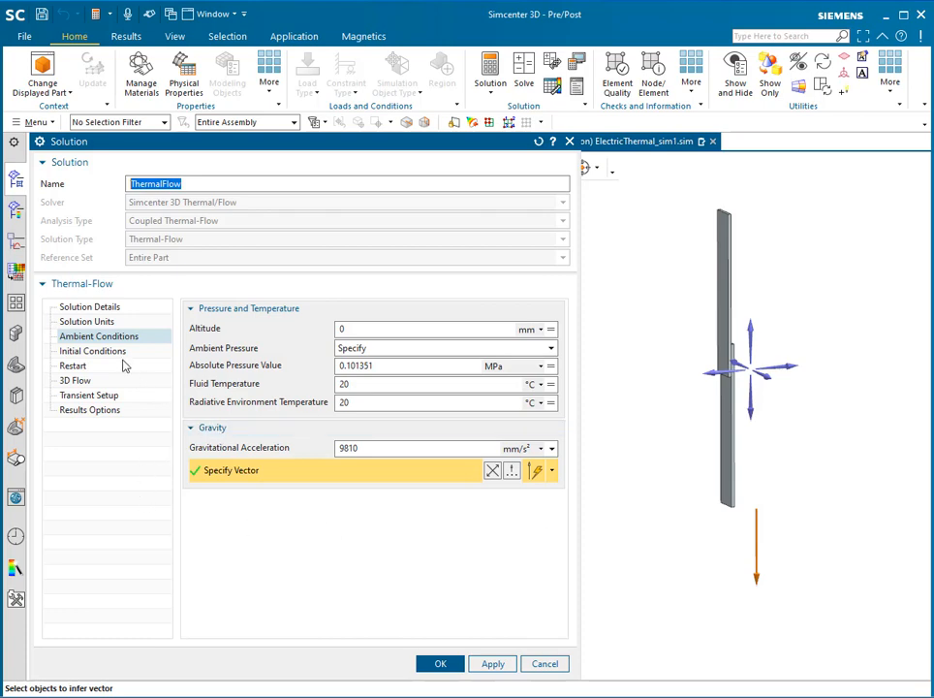
{"action": "left_click", "coordinate": [88, 306]}
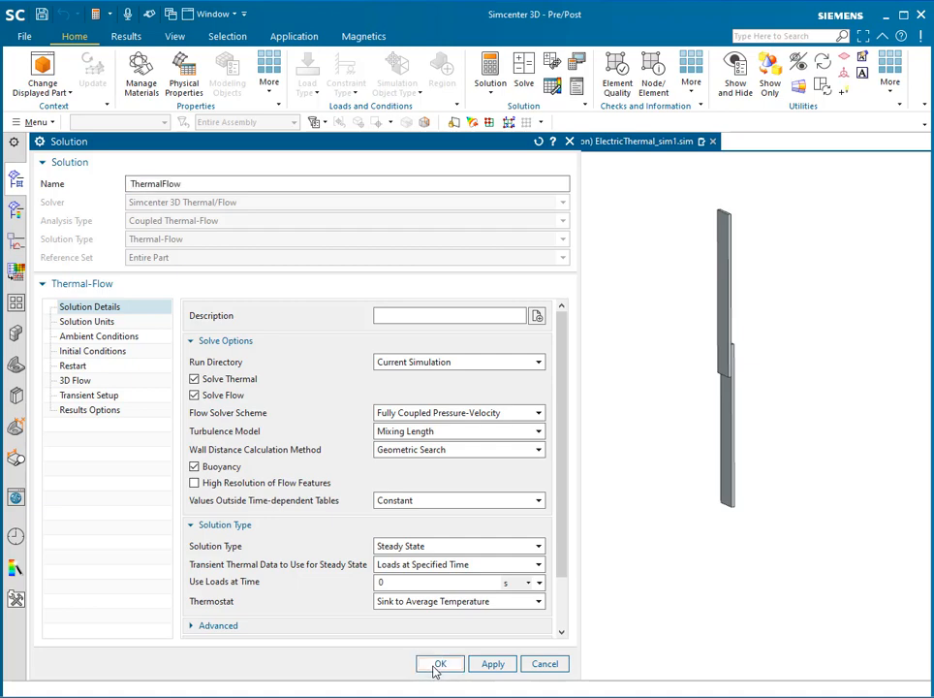
{"action": "left_click", "coordinate": [438, 664]}
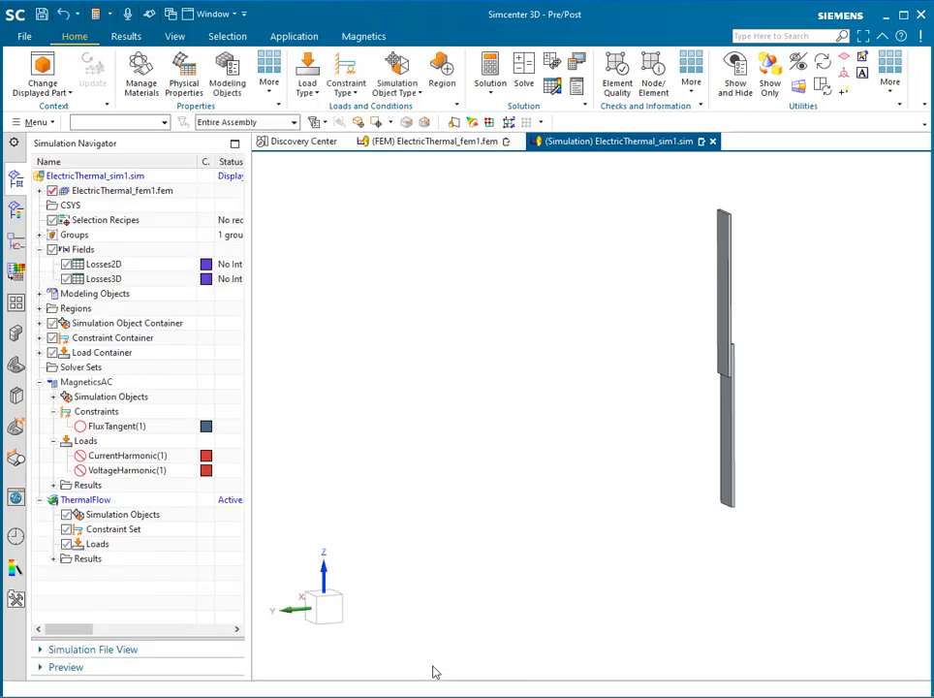
Start a Heat Flux thermal load in ThermalFlow and choose the contact face between the two overlapping bars as its region
{"action": "left_click", "coordinate": [38, 383]}
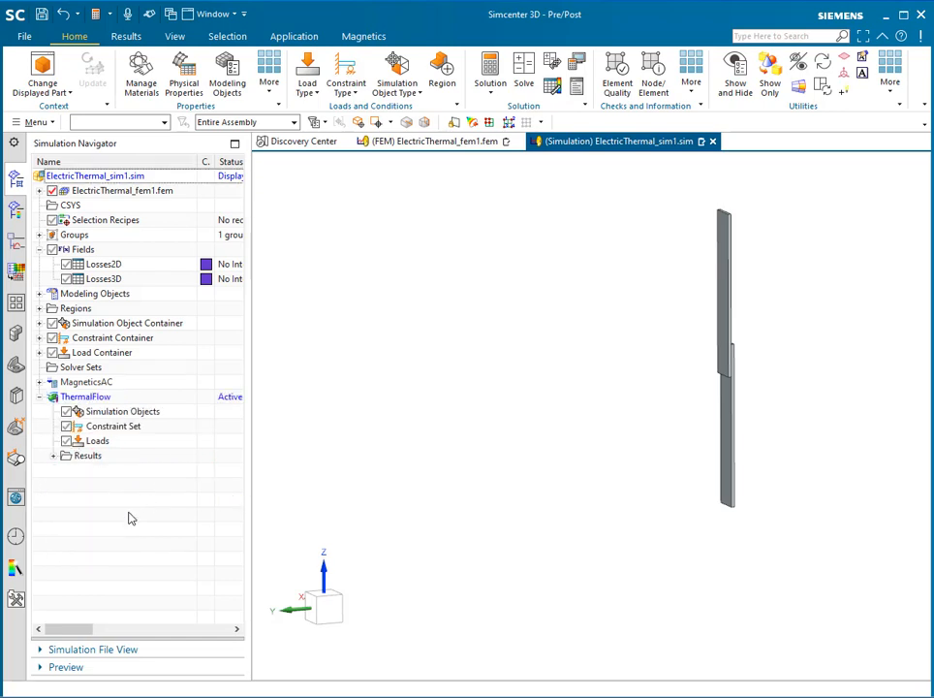
{"action": "middle_click_drag", "start_coordinate": [461, 420], "coordinate": [807, 332]}
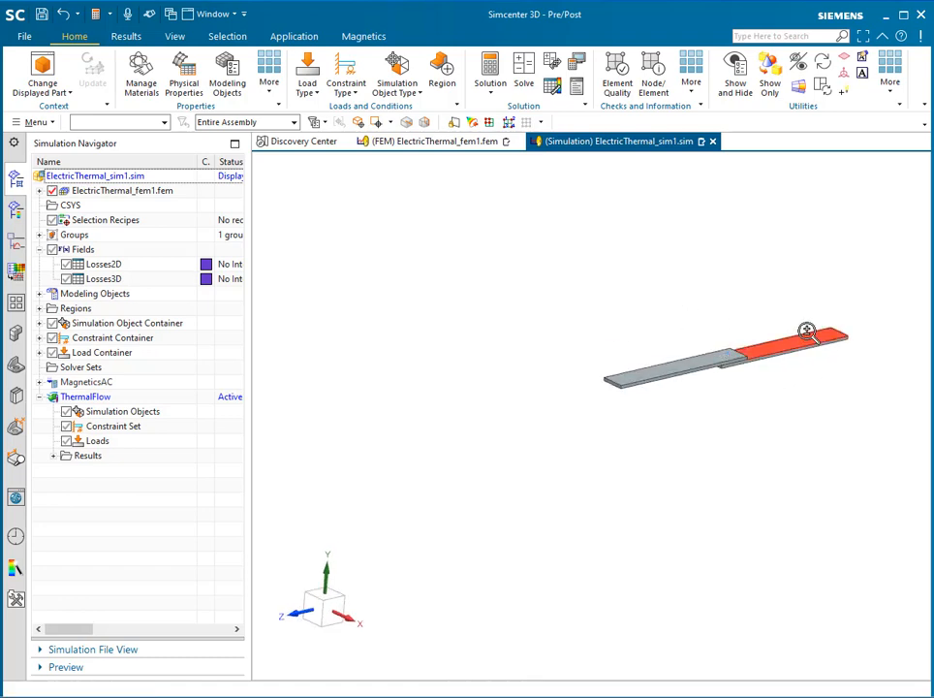
{"action": "scroll", "coordinate": [806, 332], "scroll_direction": "up", "scroll_amount": 5}
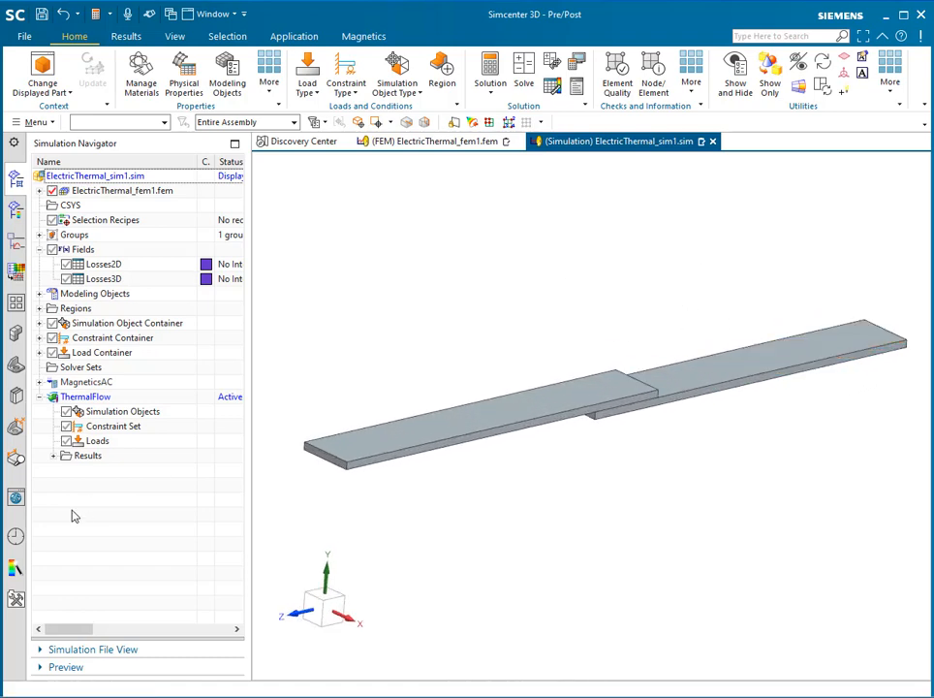
{"action": "right_click", "coordinate": [112, 442]}
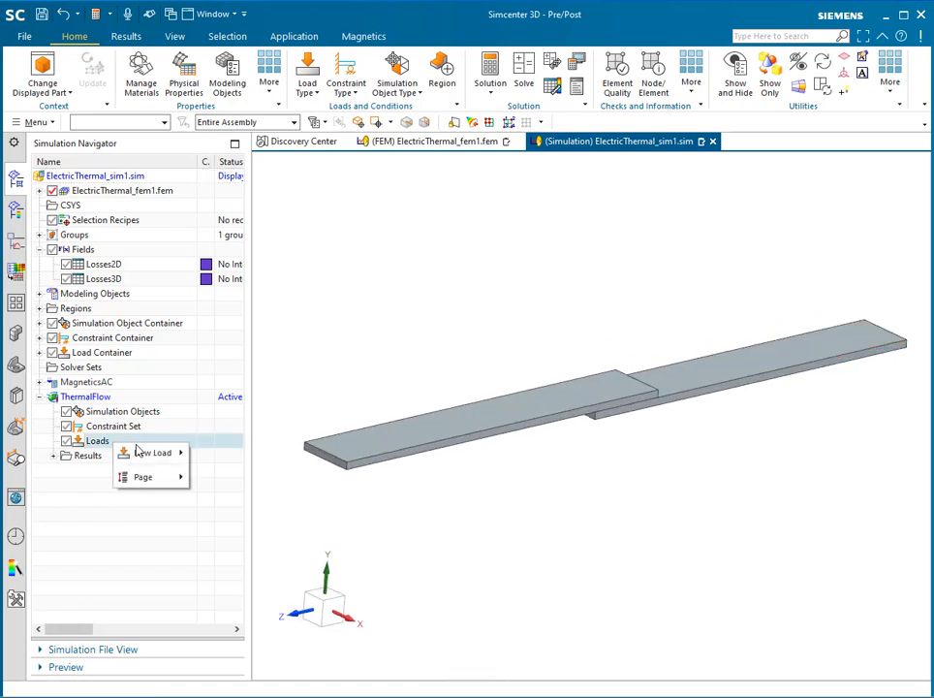
{"action": "mouse_move", "coordinate": [160, 452]}
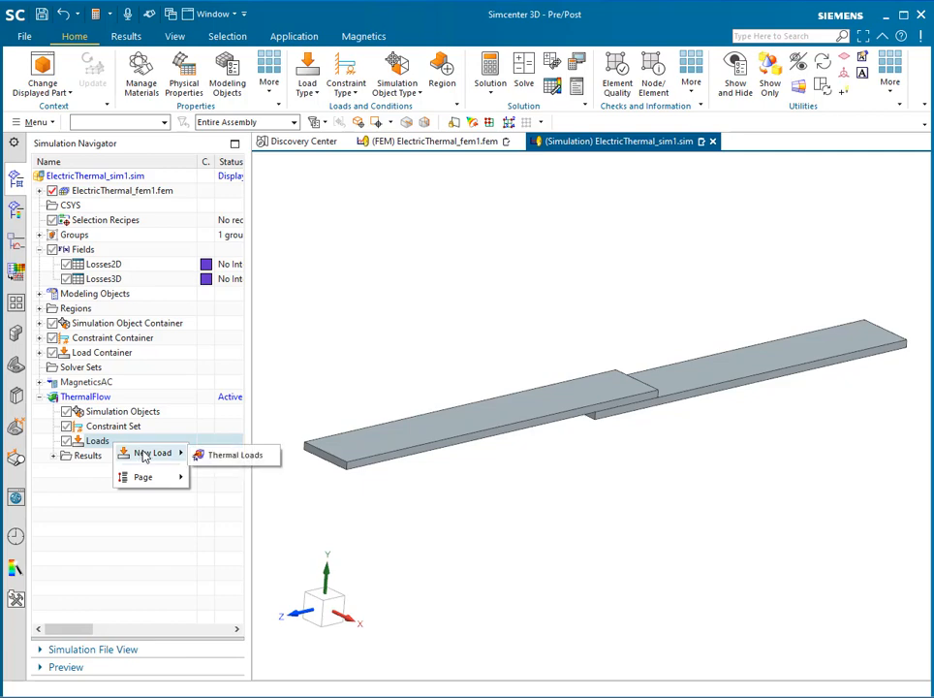
{"action": "left_click", "coordinate": [231, 461]}
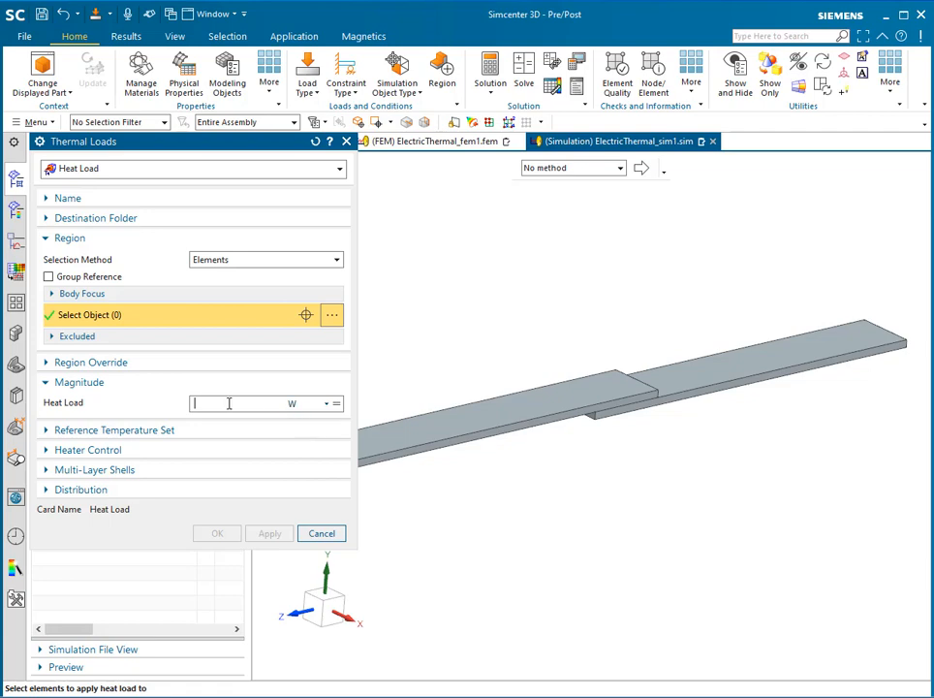
{"action": "left_click", "coordinate": [145, 172]}
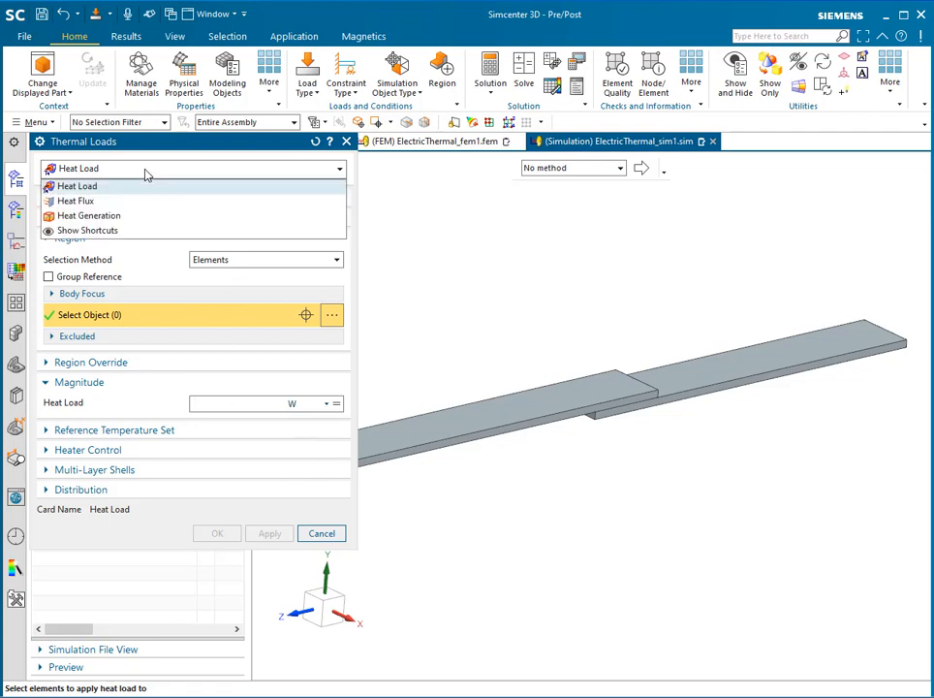
{"action": "left_click", "coordinate": [94, 205]}
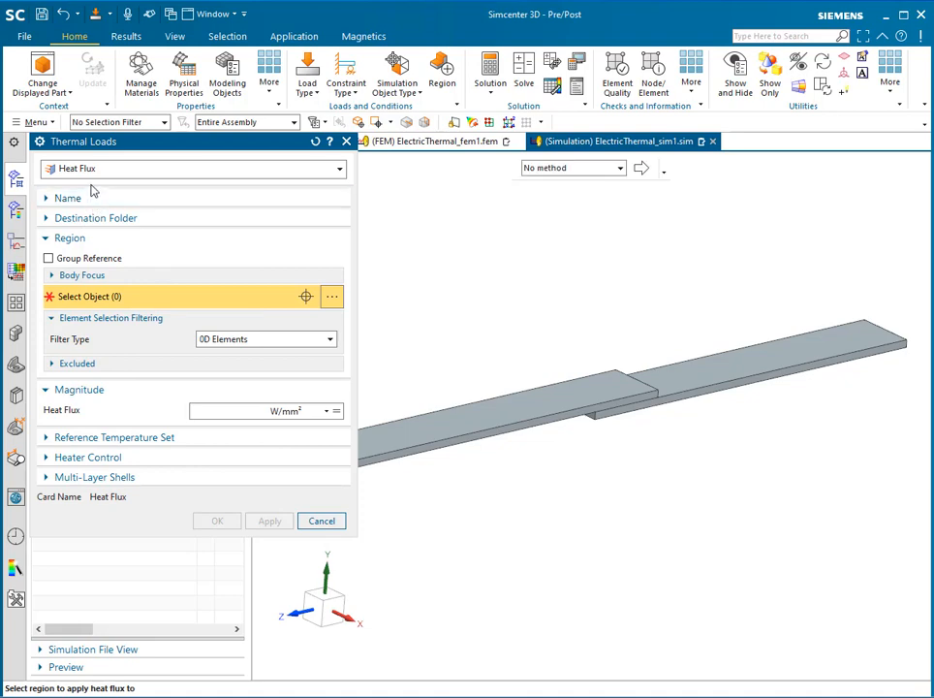
{"action": "left_click", "coordinate": [224, 410]}
{"action": "right_click_drag", "start_coordinate": [616, 291], "coordinate": [617, 315]}
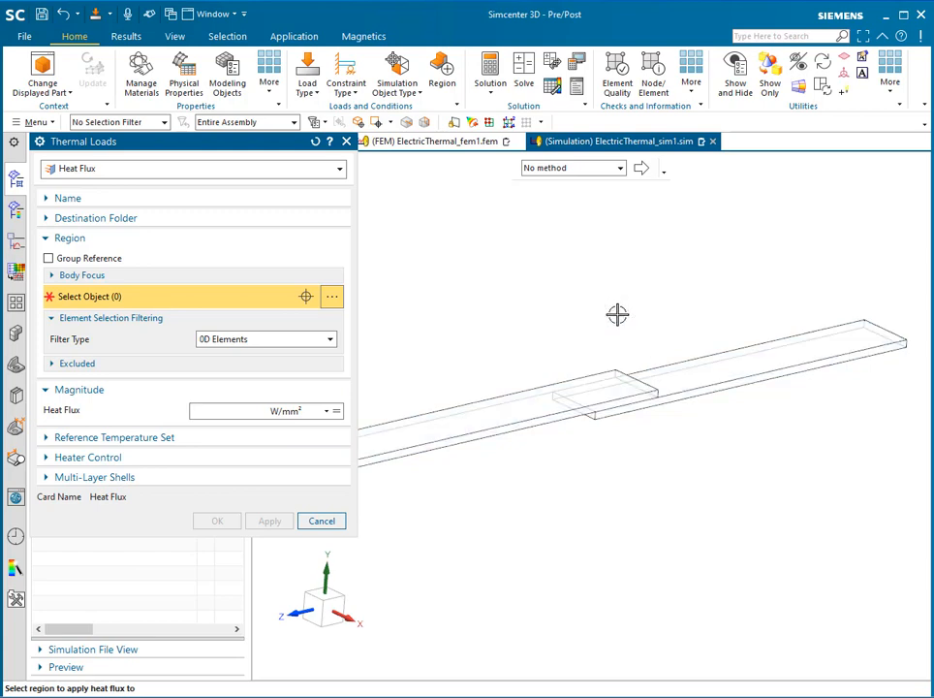
{"action": "left_click", "coordinate": [607, 391]}
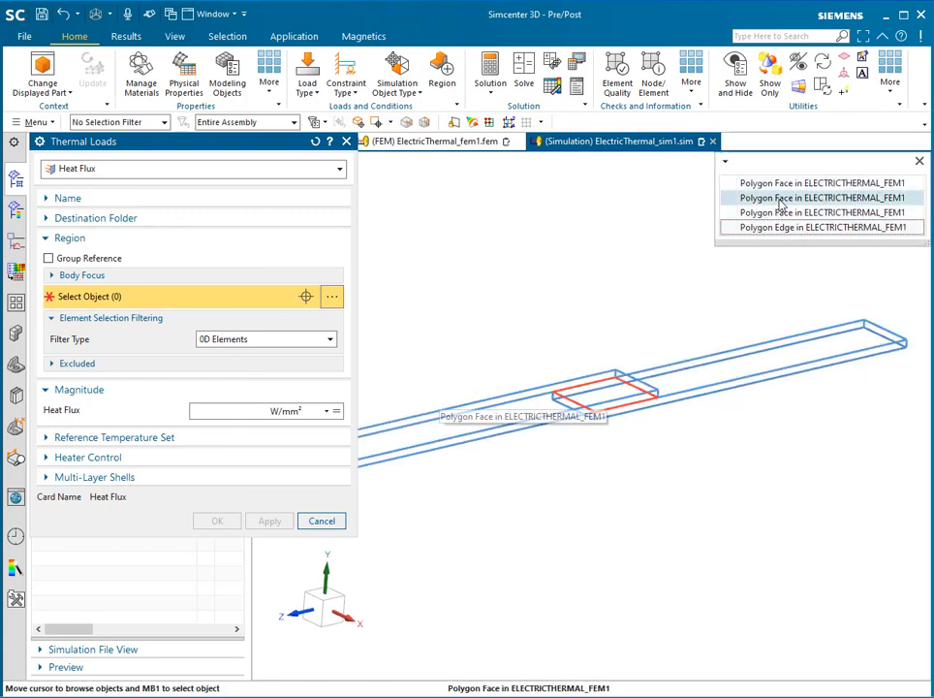
{"action": "left_click", "coordinate": [781, 202]}
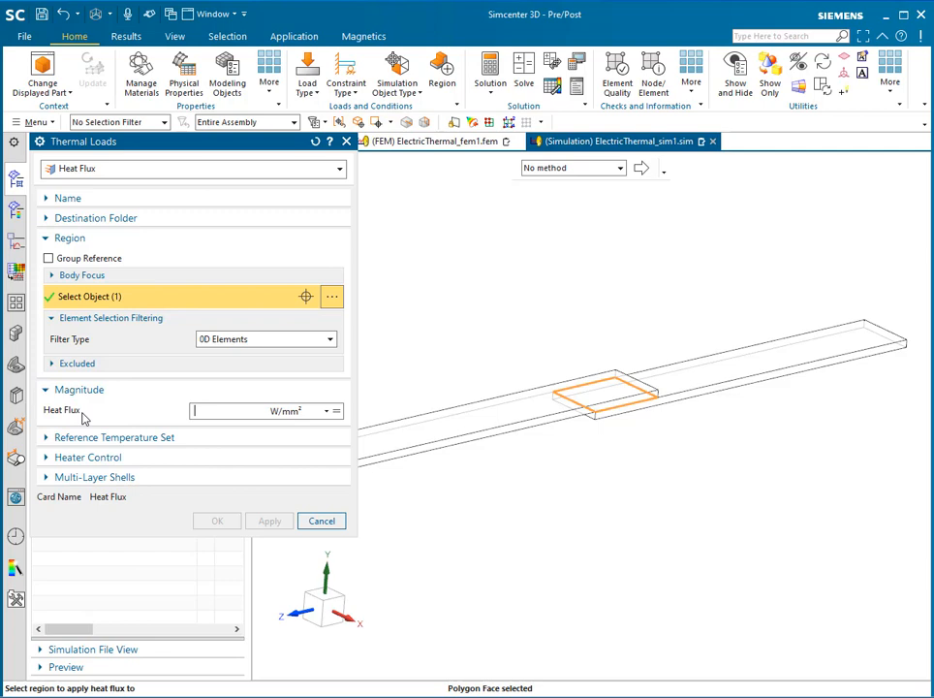
Assign the existing field Losses2D as the heat flux magnitude and create the load
{"action": "left_click", "coordinate": [337, 412]}
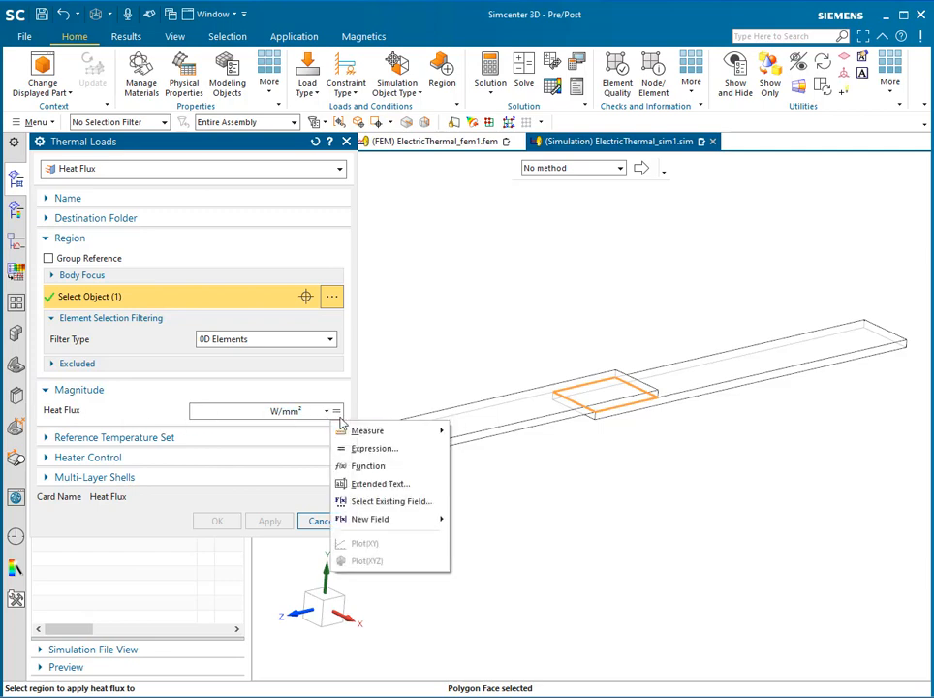
{"action": "left_click", "coordinate": [407, 510]}
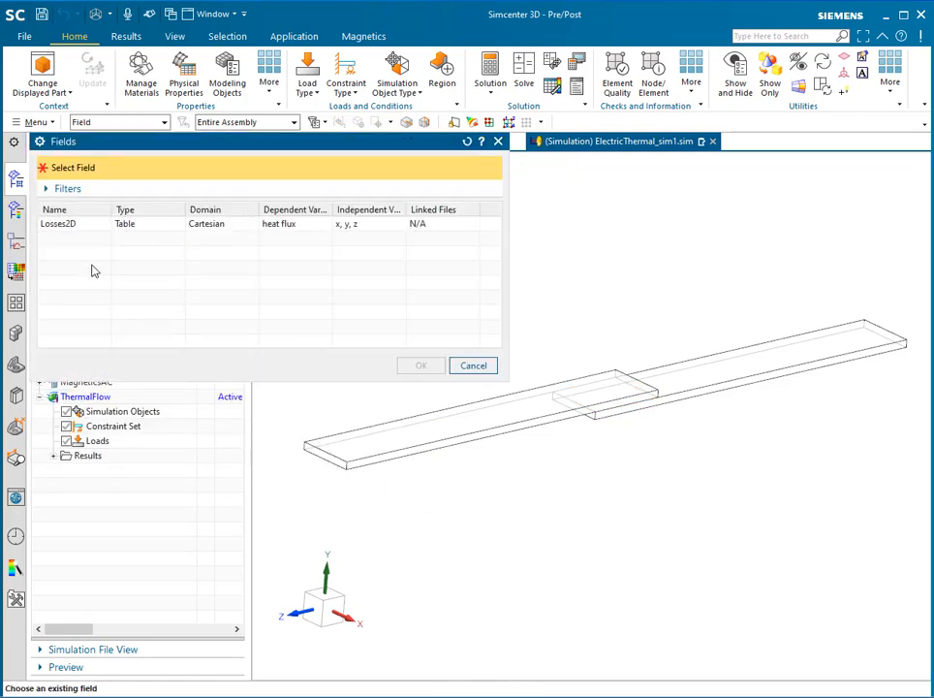
{"action": "left_click", "coordinate": [59, 226]}
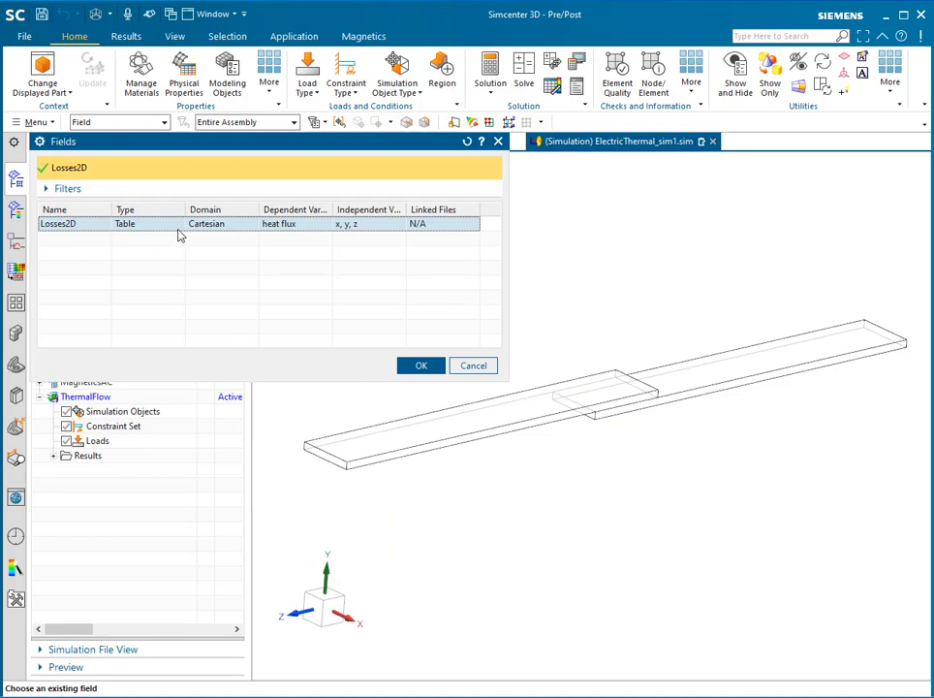
{"action": "left_click", "coordinate": [421, 368]}
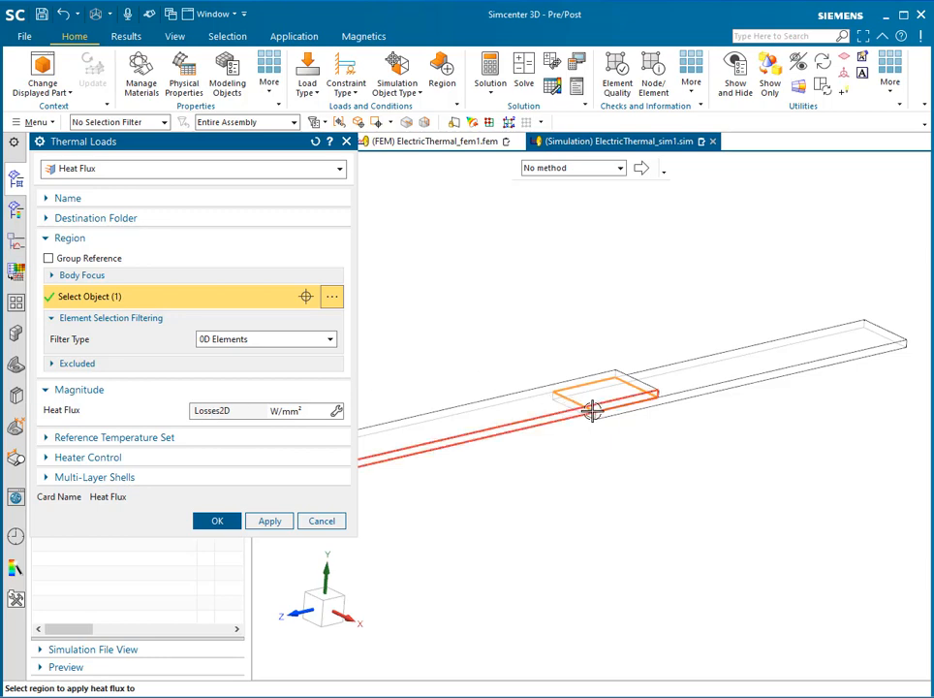
{"action": "left_click", "coordinate": [269, 520]}
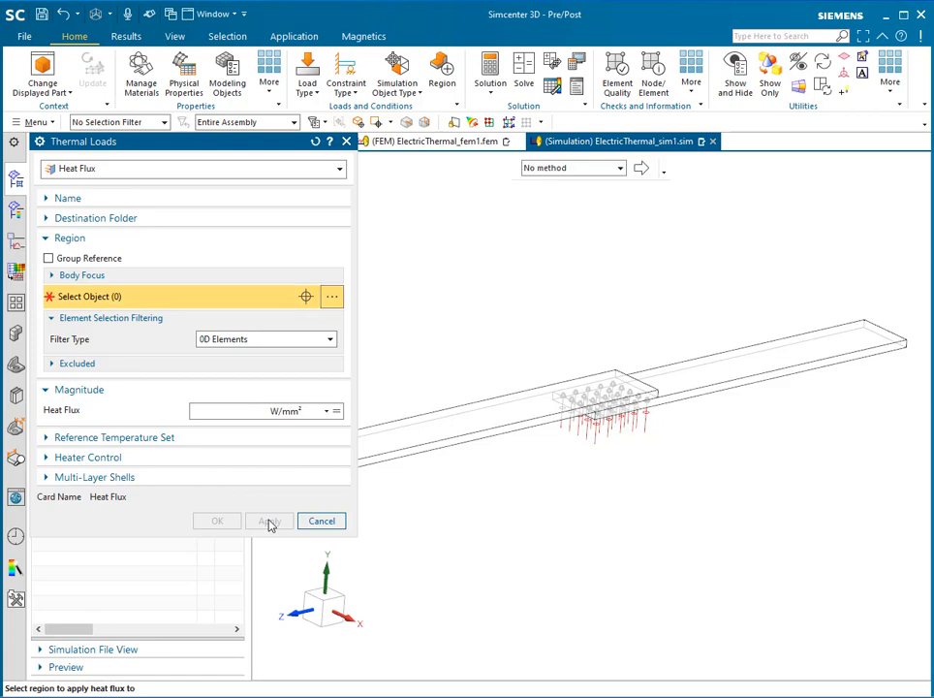
Start a Heat Generation thermal load and choose both copper bars as its region, filtering the selection to Polygon Body
{"action": "left_click", "coordinate": [112, 172]}
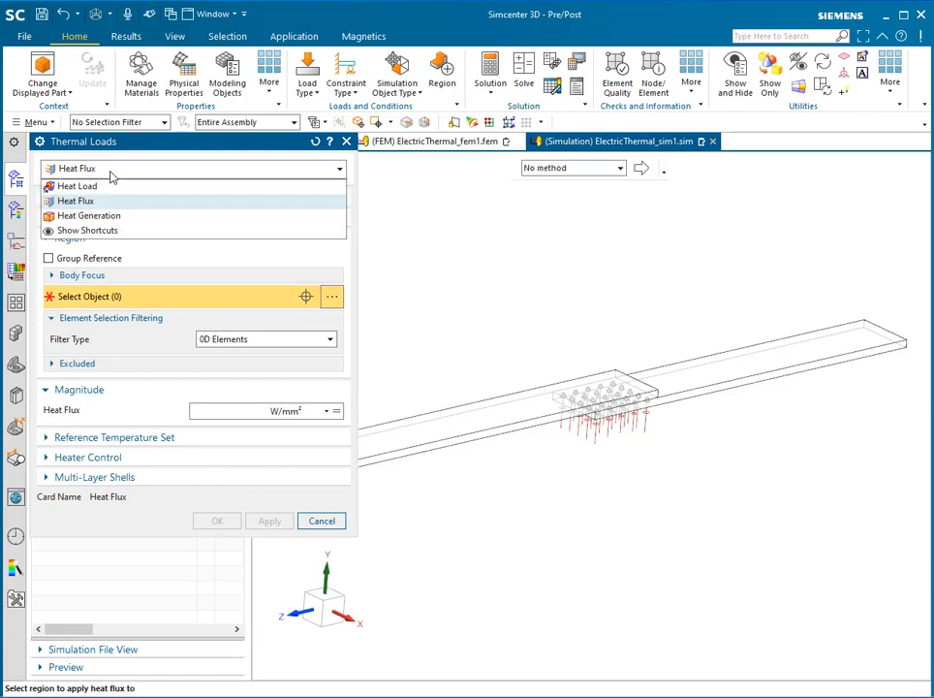
{"action": "left_click", "coordinate": [90, 216]}
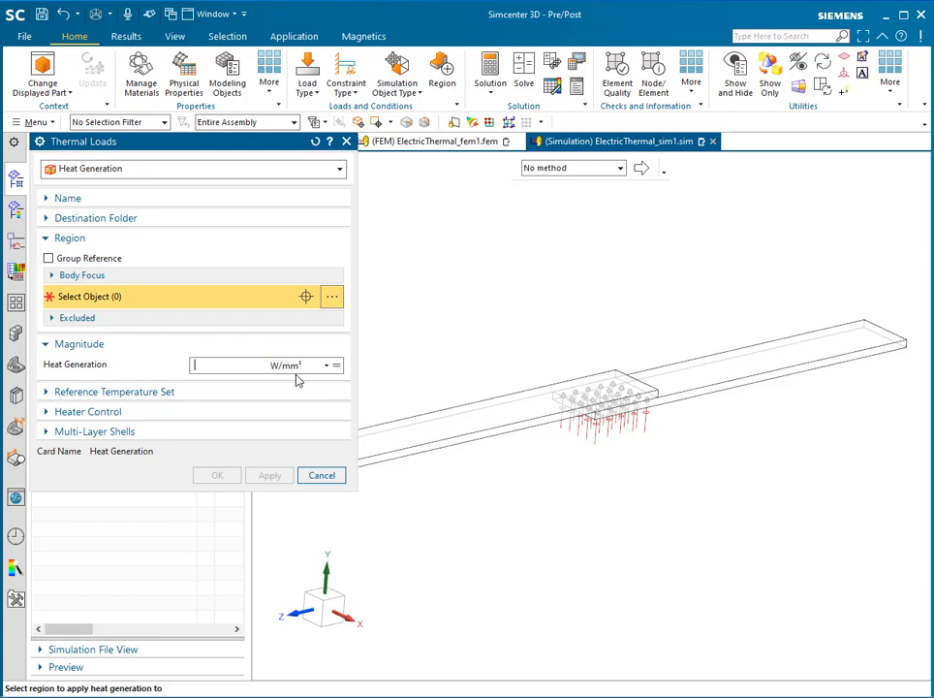
{"action": "left_click", "coordinate": [135, 123]}
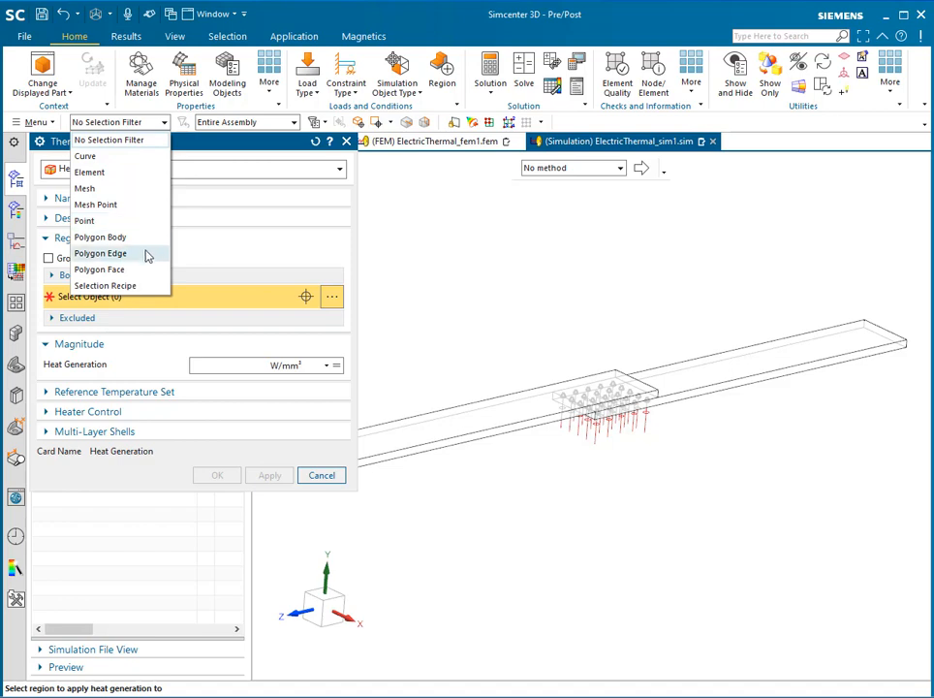
{"action": "left_click", "coordinate": [116, 237]}
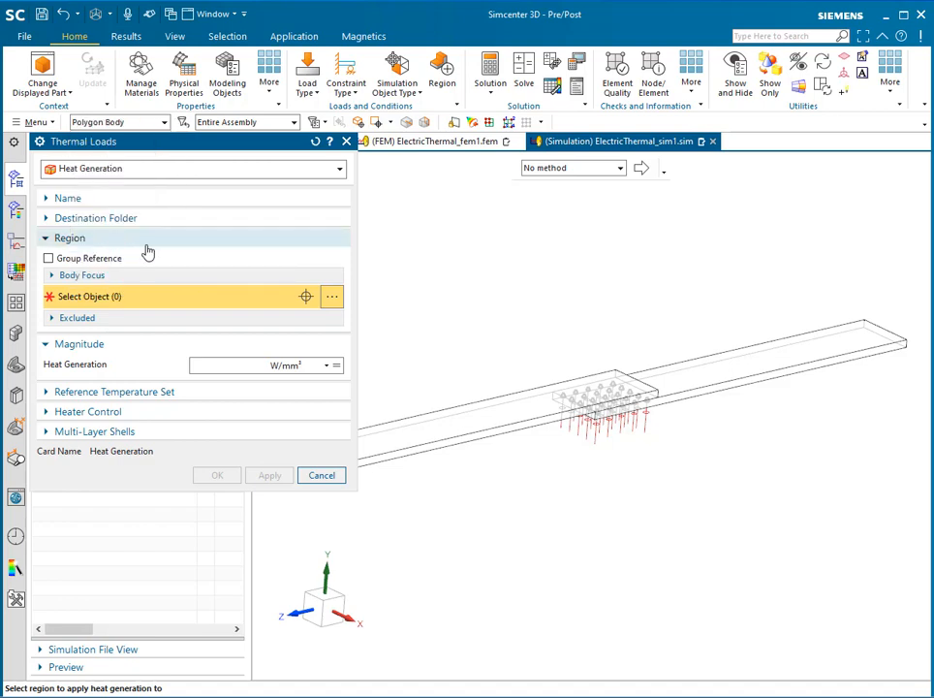
{"action": "left_click", "coordinate": [419, 413]}
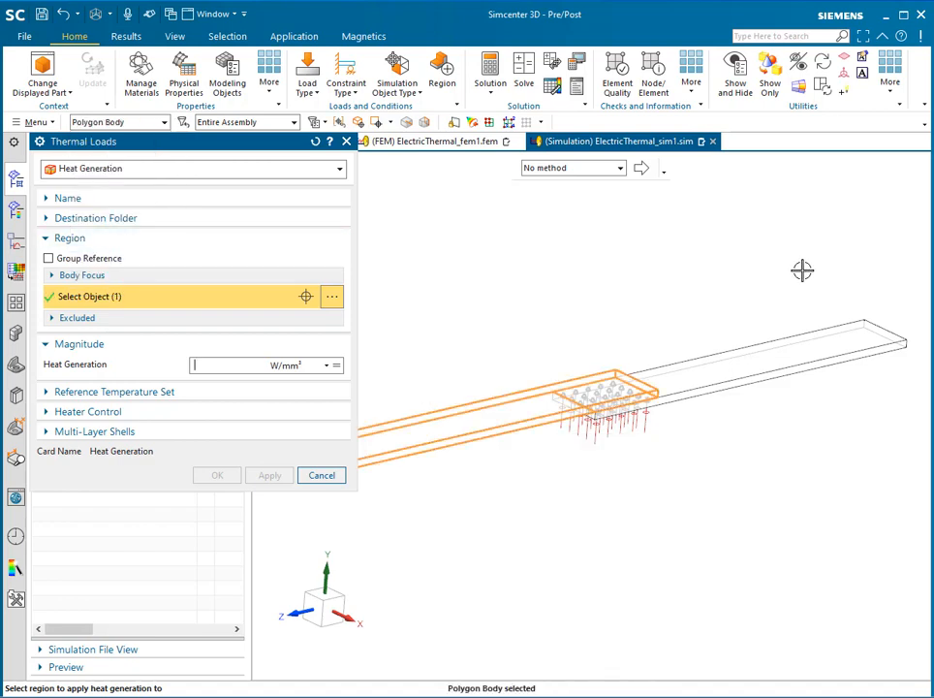
{"action": "left_click", "coordinate": [744, 369]}
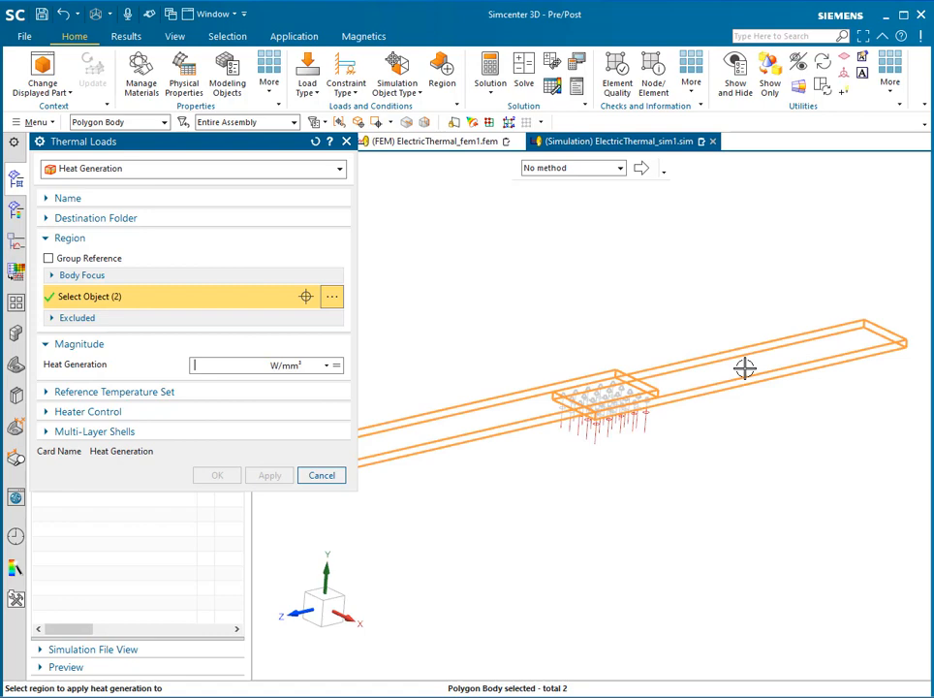
Assign the existing field Losses3D as the heat generation magnitude and create the load
{"action": "left_click", "coordinate": [336, 365]}
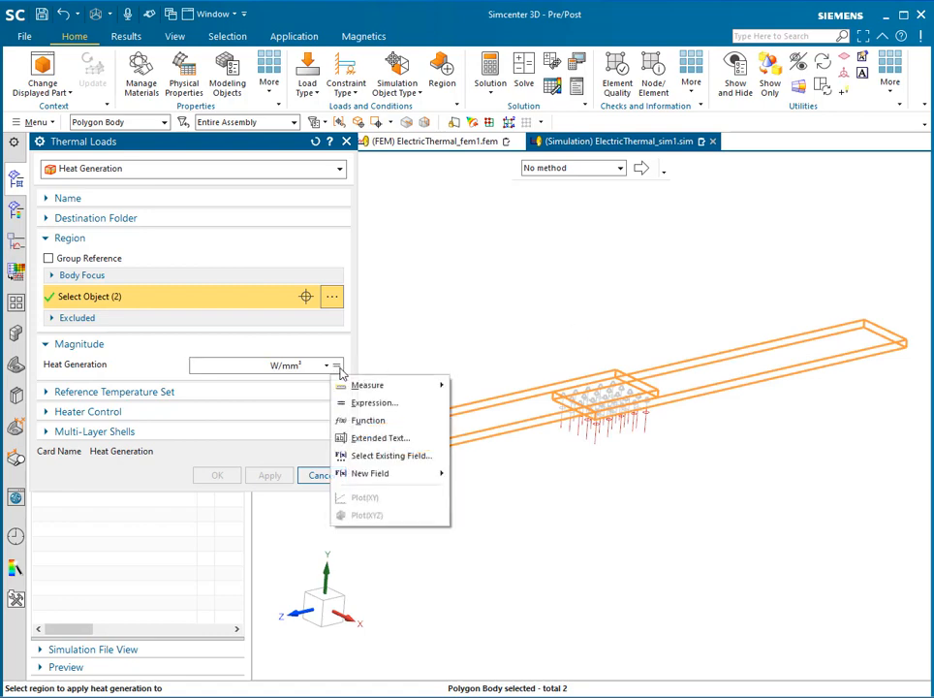
{"action": "left_click", "coordinate": [389, 456]}
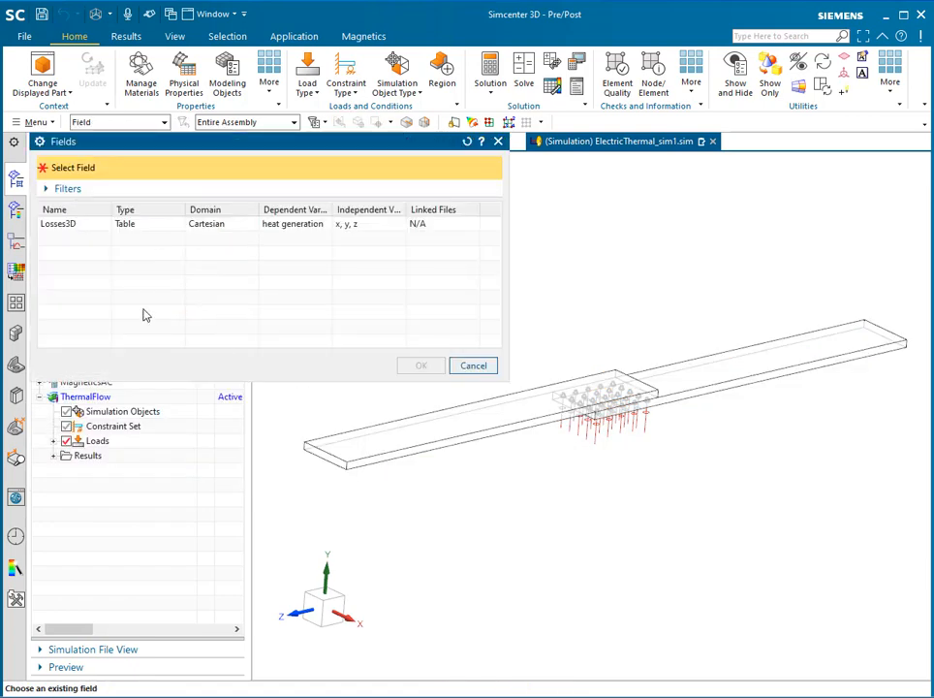
{"action": "left_click", "coordinate": [58, 225]}
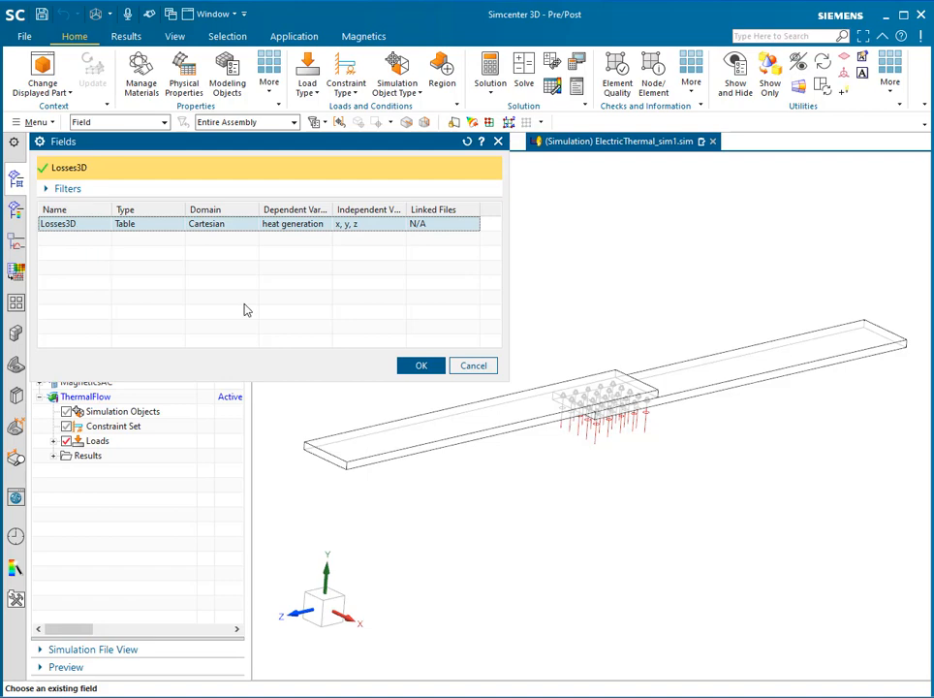
{"action": "left_click", "coordinate": [420, 368]}
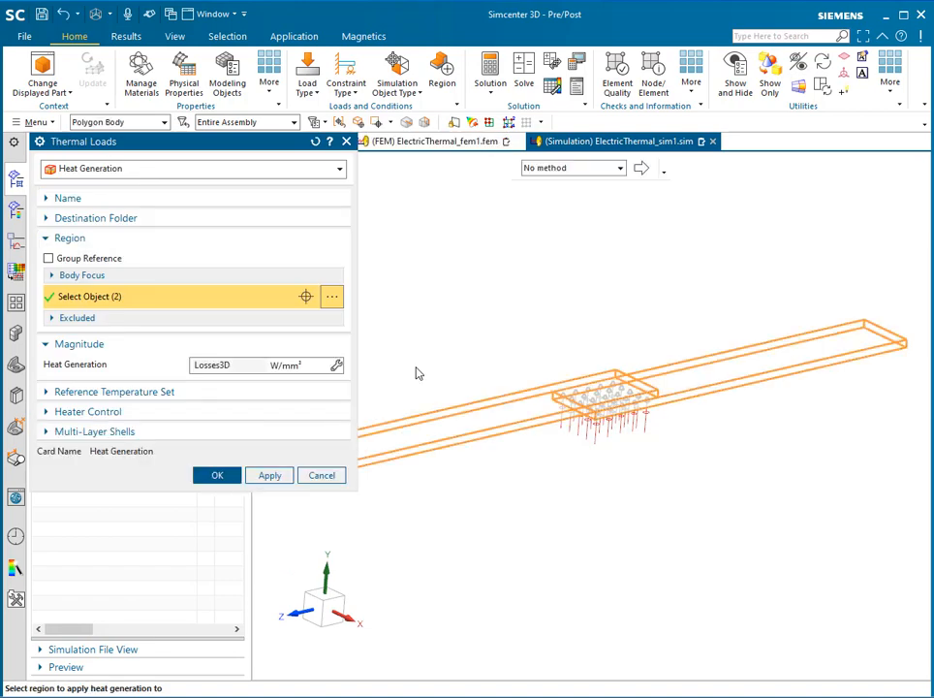
{"action": "left_click", "coordinate": [219, 475]}
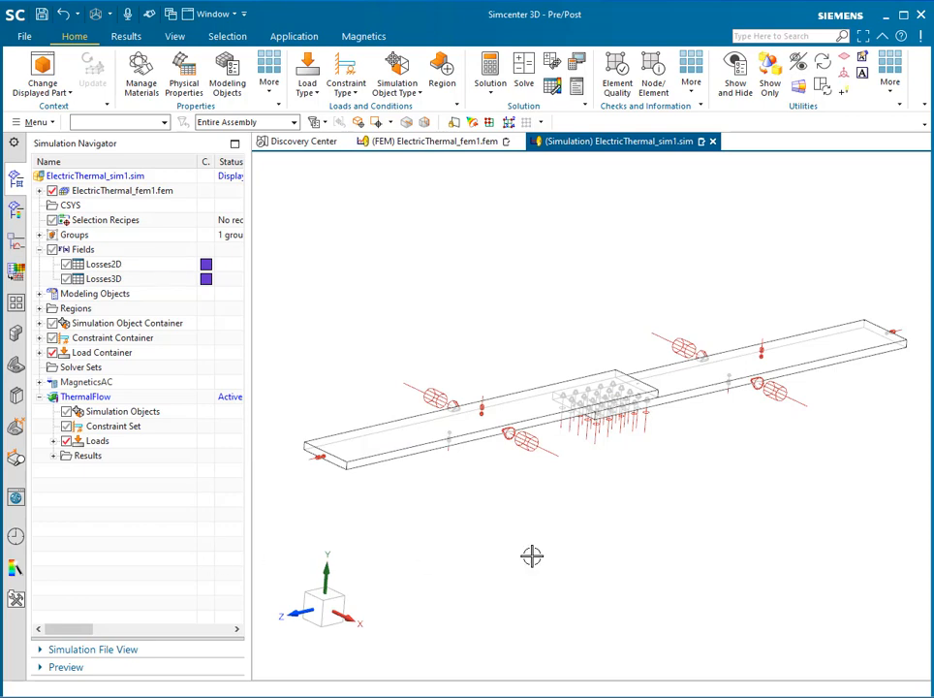
List the loads of ThermalFlow and hide their symbols in the model view
{"action": "scroll", "coordinate": [523, 525], "scroll_direction": "down", "scroll_amount": 2}
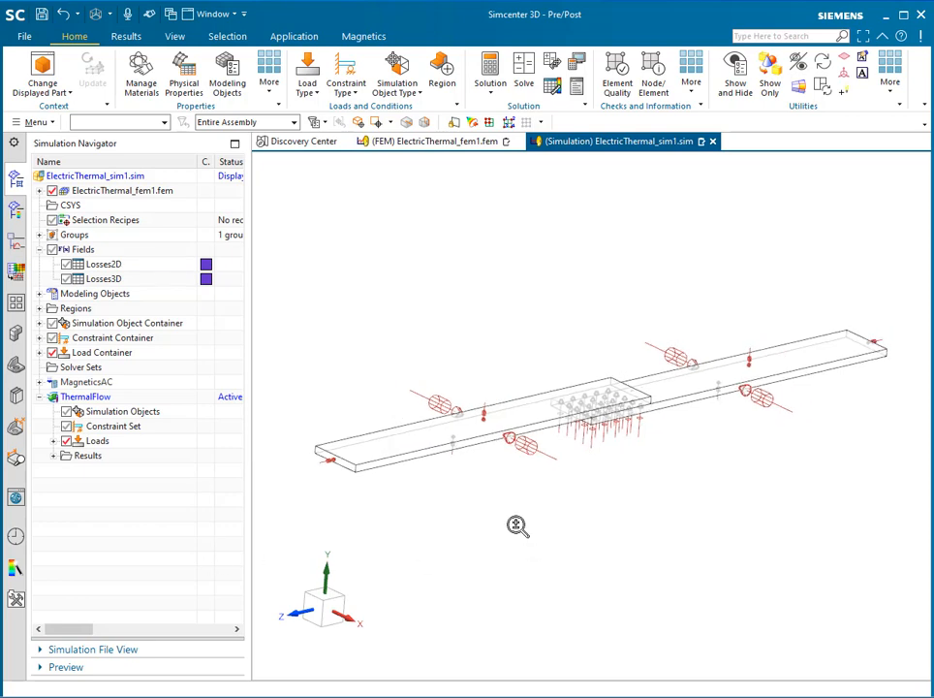
{"action": "left_click", "coordinate": [55, 442]}
{"action": "left_click", "coordinate": [67, 442]}
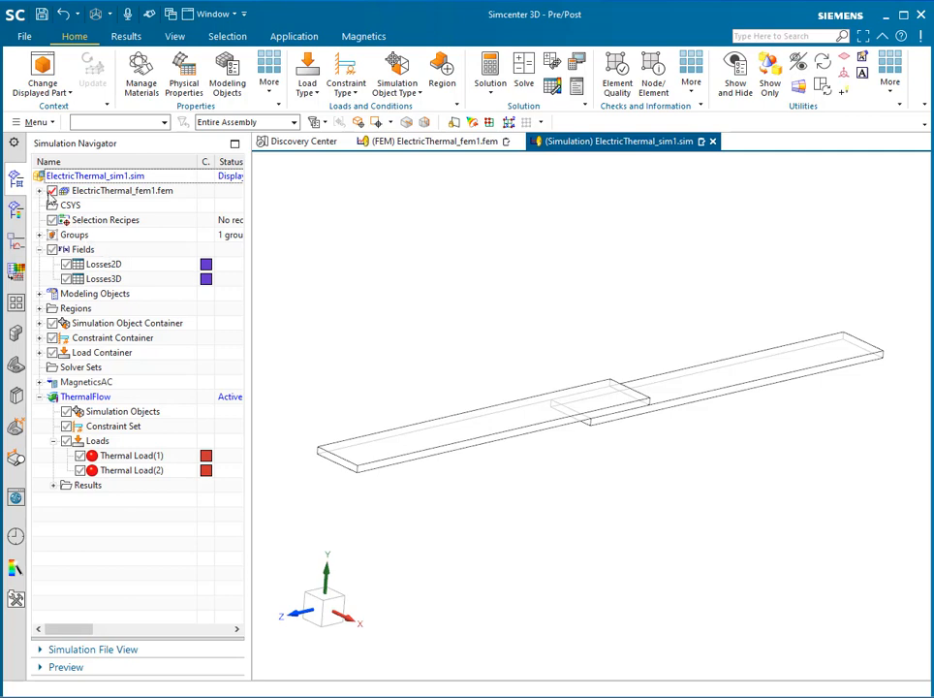
Show the AIR polygon body of ElectricThermal_fem1.fem and display the model shaded
{"action": "left_click", "coordinate": [40, 192]}
{"action": "left_click", "coordinate": [81, 263]}
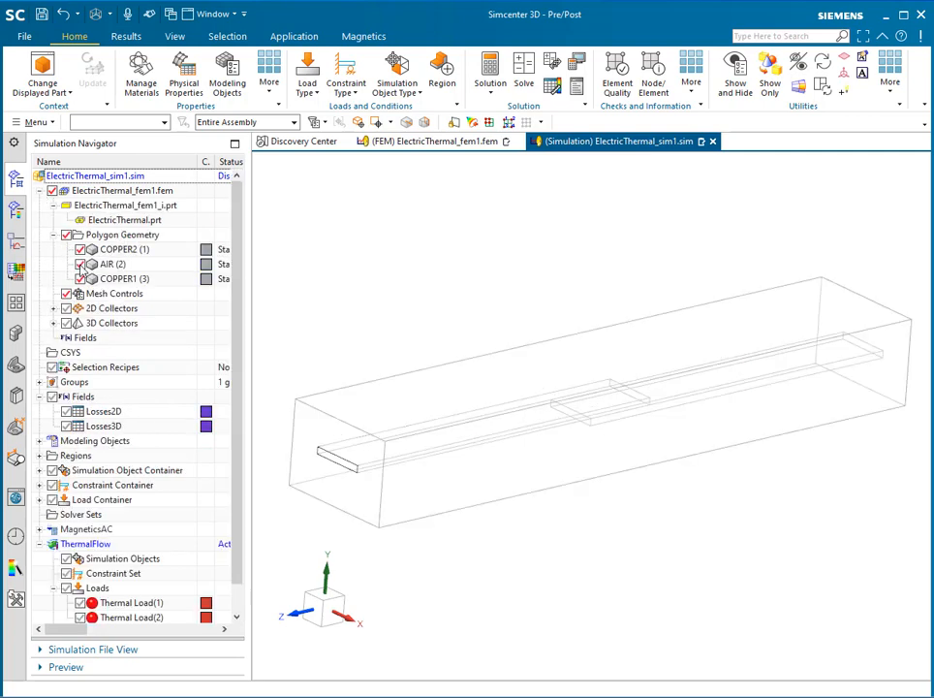
{"action": "right_click", "coordinate": [449, 290]}
{"action": "right_click_drag", "start_coordinate": [449, 290], "coordinate": [448, 267]}
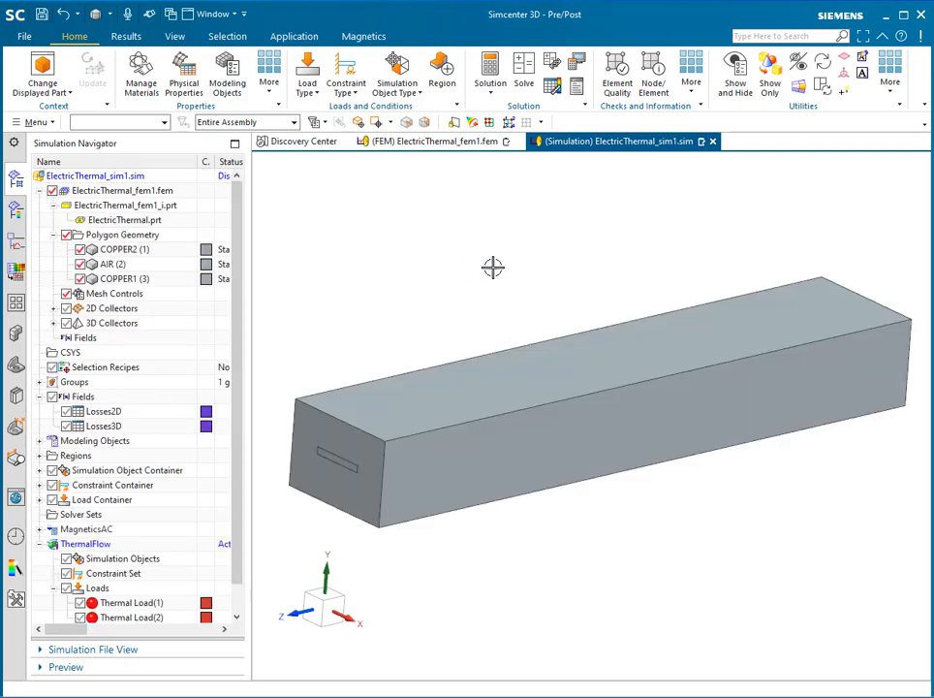
{"action": "scroll", "coordinate": [515, 282], "scroll_direction": "down", "scroll_amount": 2}
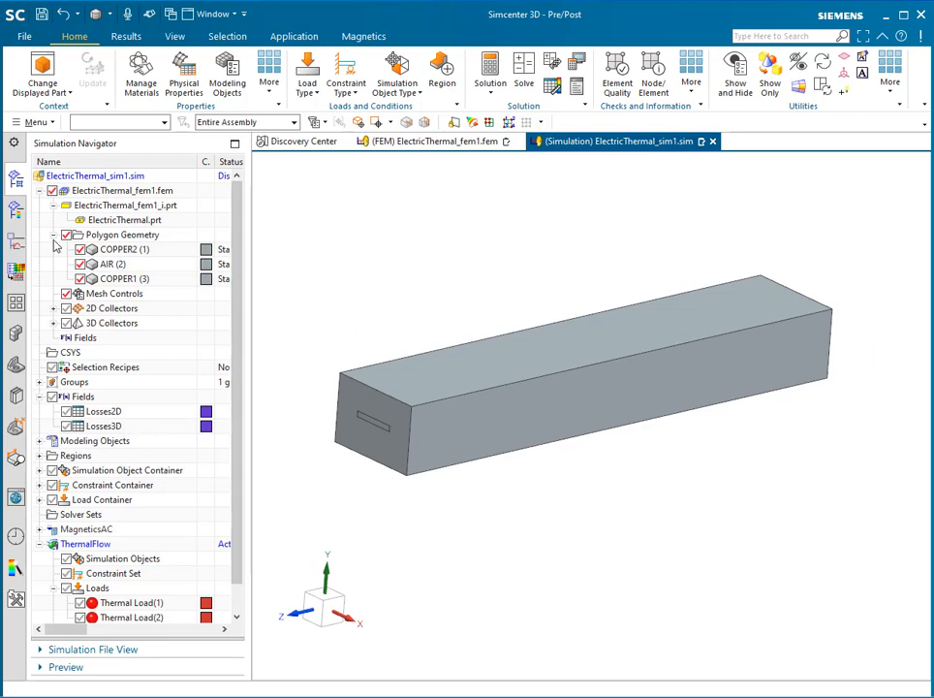
{"action": "left_click", "coordinate": [40, 191]}
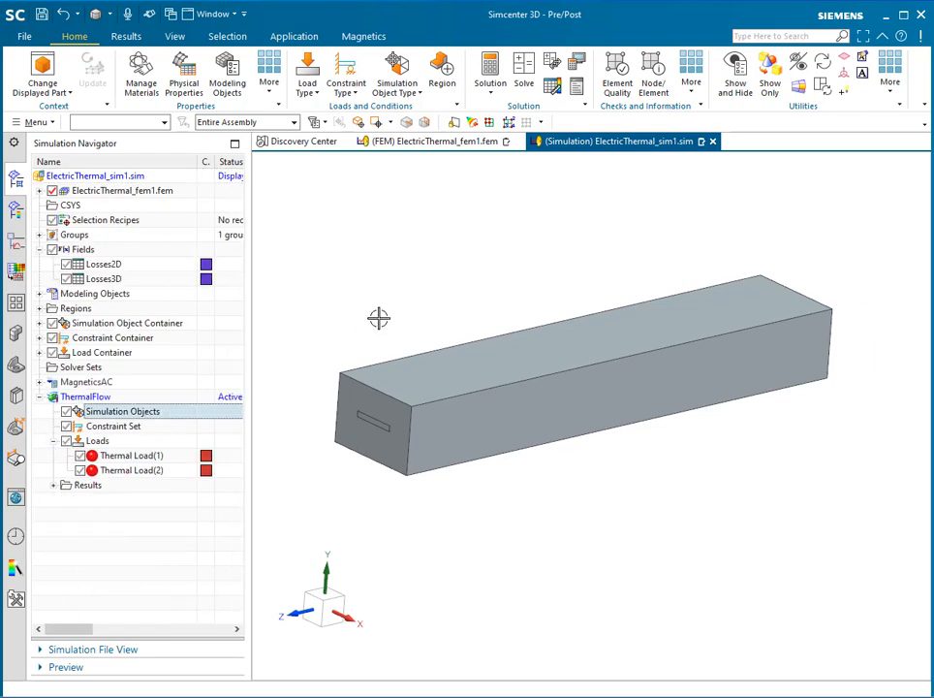
Start a new Flow Boundary Condition simulation object in ThermalFlow and set its type to Opening
{"action": "middle_click_drag", "start_coordinate": [476, 298], "coordinate": [436, 344]}
{"action": "scroll", "coordinate": [490, 479], "scroll_direction": "down", "scroll_amount": 1}
{"action": "scroll", "coordinate": [491, 480], "scroll_direction": "up", "scroll_amount": 1}
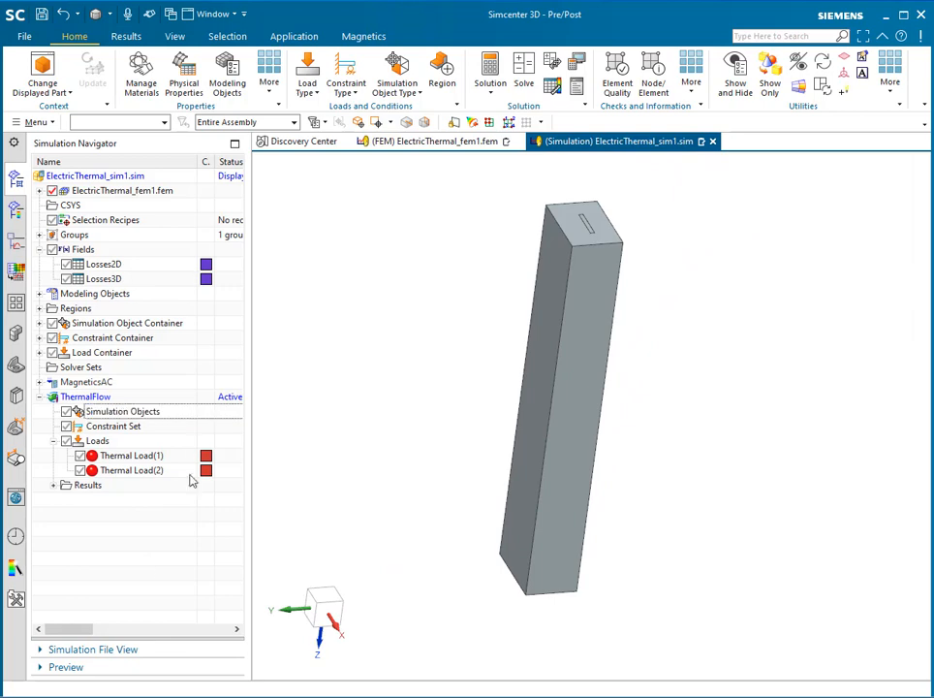
{"action": "right_click", "coordinate": [149, 412]}
{"action": "mouse_move", "coordinate": [186, 424]}
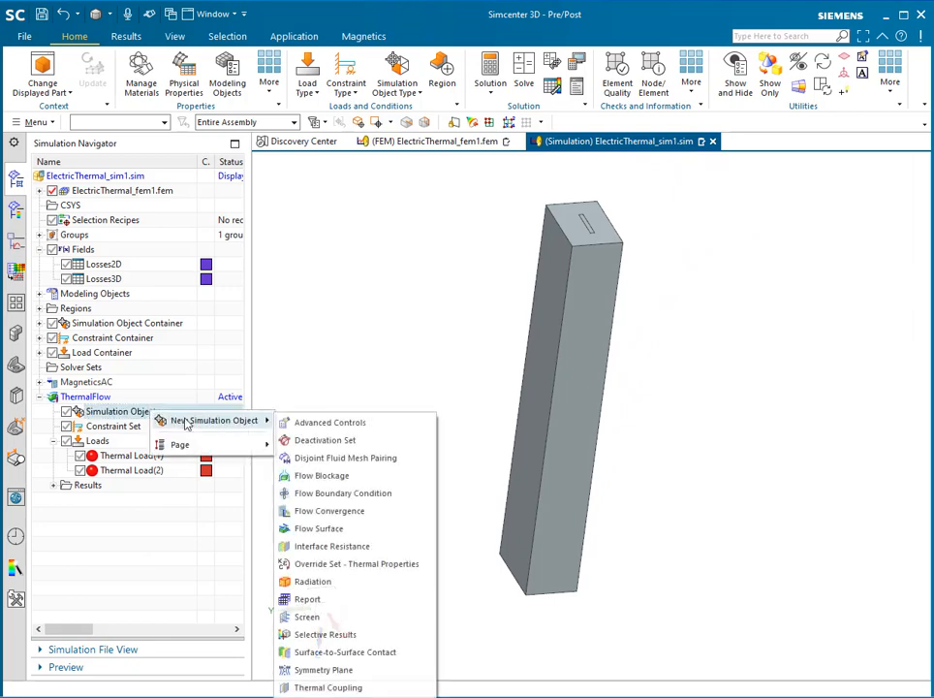
{"action": "left_click", "coordinate": [340, 496]}
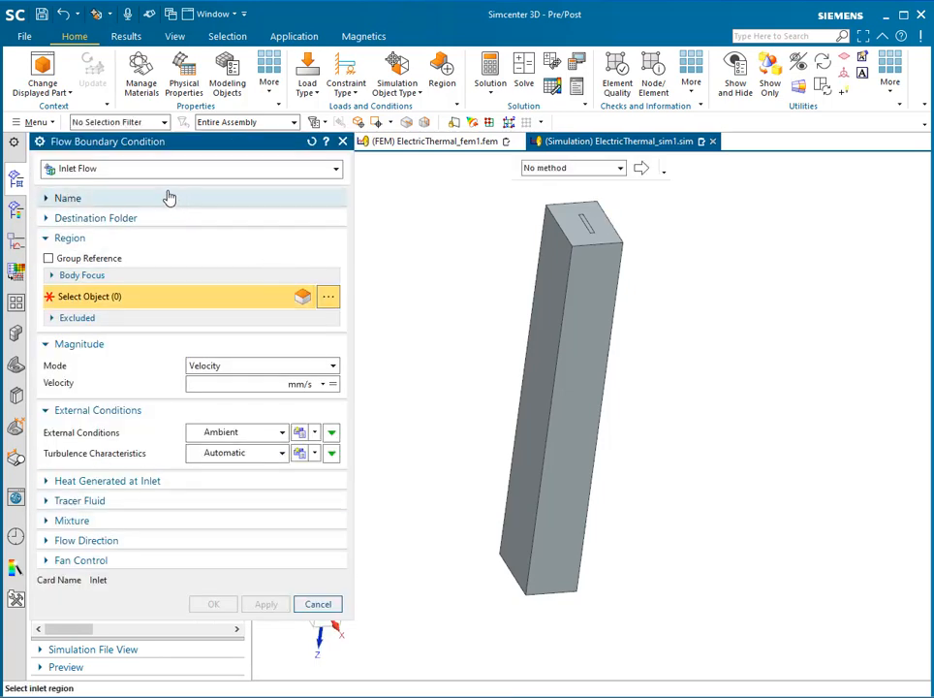
{"action": "left_click", "coordinate": [140, 174]}
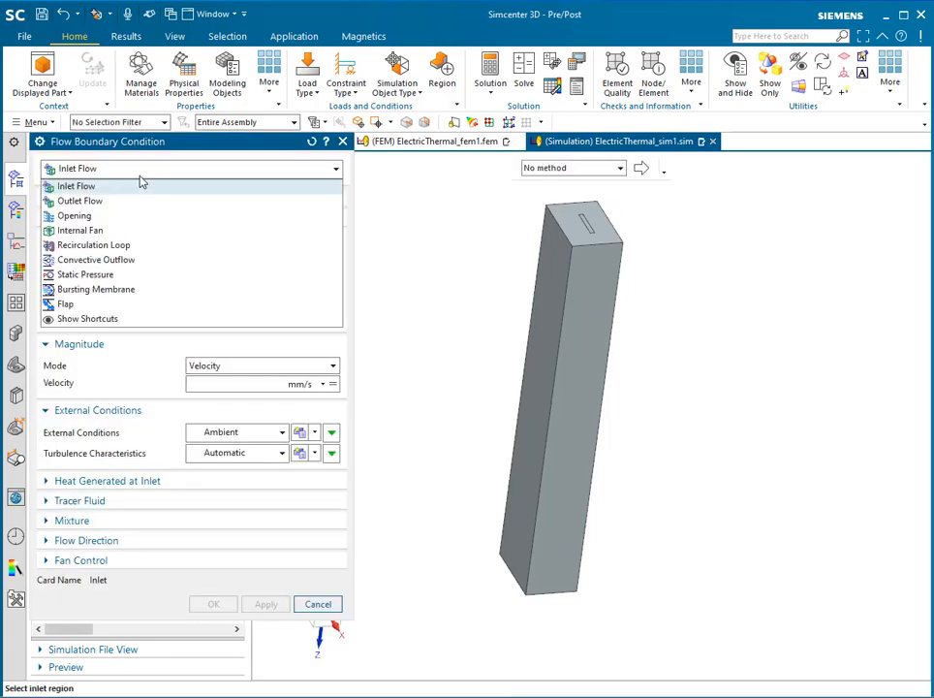
{"action": "left_click", "coordinate": [77, 215]}
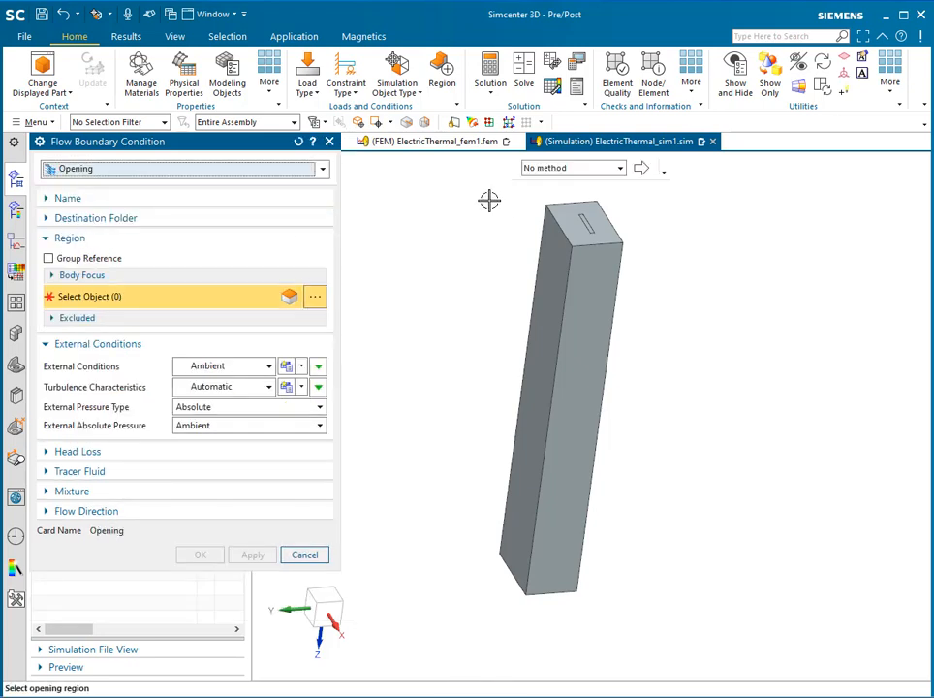
Choose the two opposite end faces of the air box as the opening region and create the boundary condition with ambient external conditions
{"action": "left_click", "coordinate": [588, 209]}
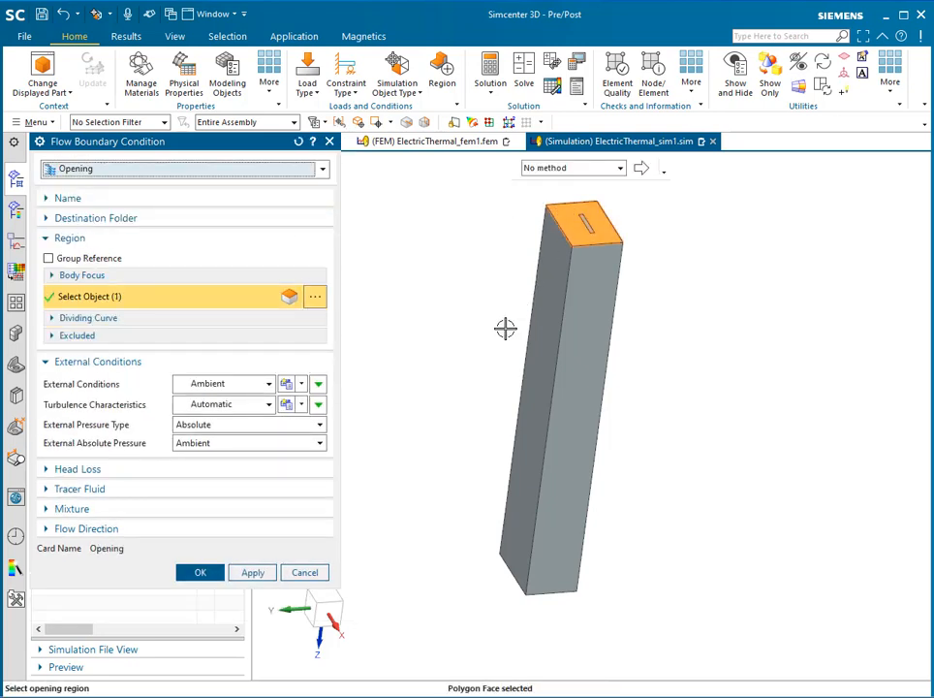
{"action": "middle_click_drag", "start_coordinate": [505, 327], "coordinate": [513, 215]}
{"action": "left_click", "coordinate": [525, 511]}
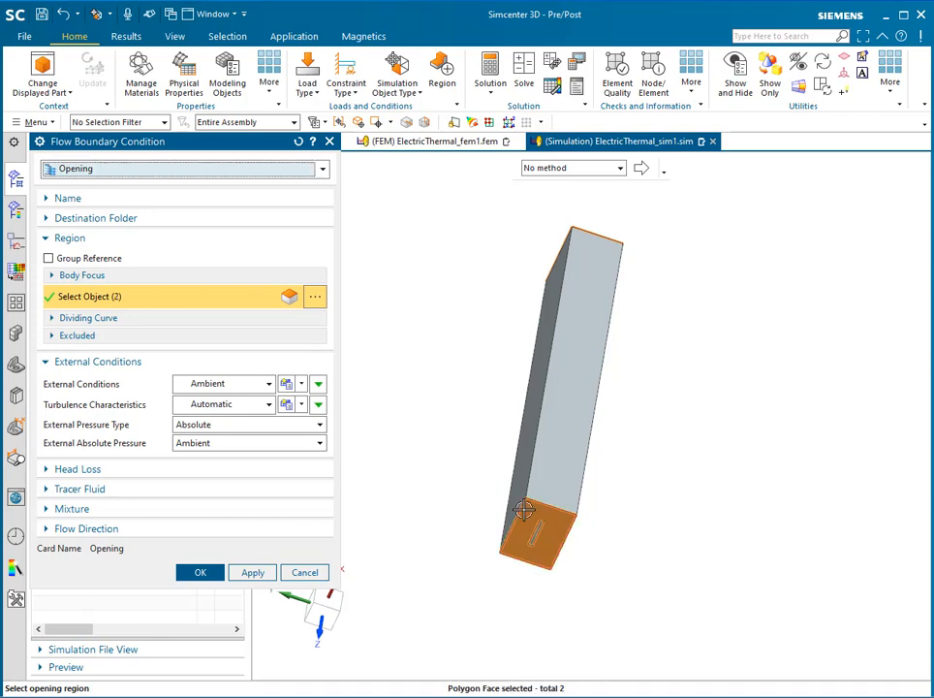
{"action": "middle_click_drag", "start_coordinate": [498, 312], "coordinate": [496, 402]}
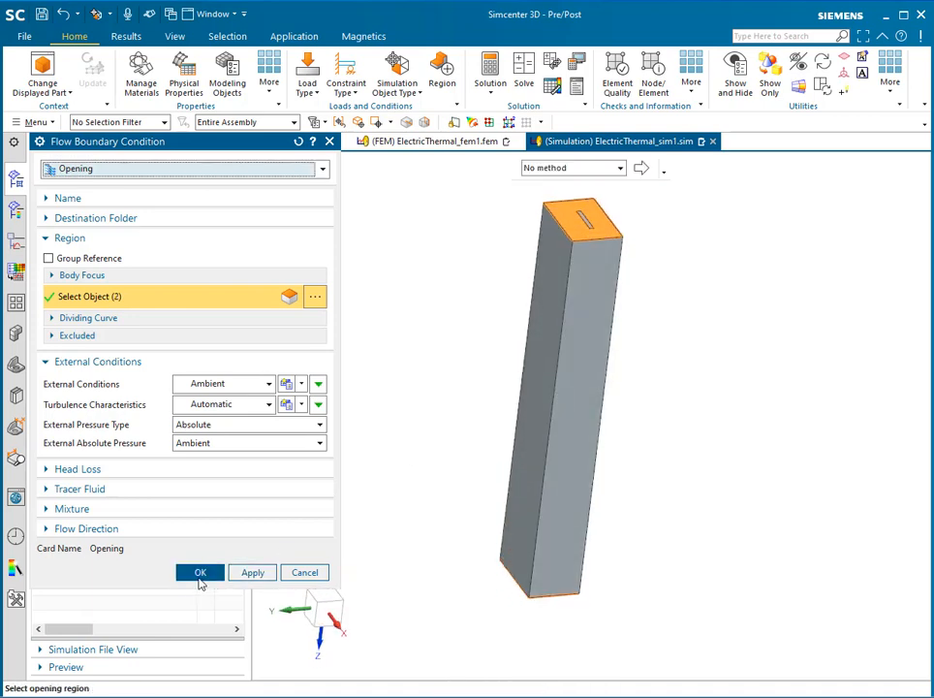
{"action": "left_click", "coordinate": [200, 572]}
Start a Convection to Environment constraint in ThermalFlow and choose the four long outer faces of the air box as its region
{"action": "middle_click_drag", "start_coordinate": [386, 425], "coordinate": [556, 418]}
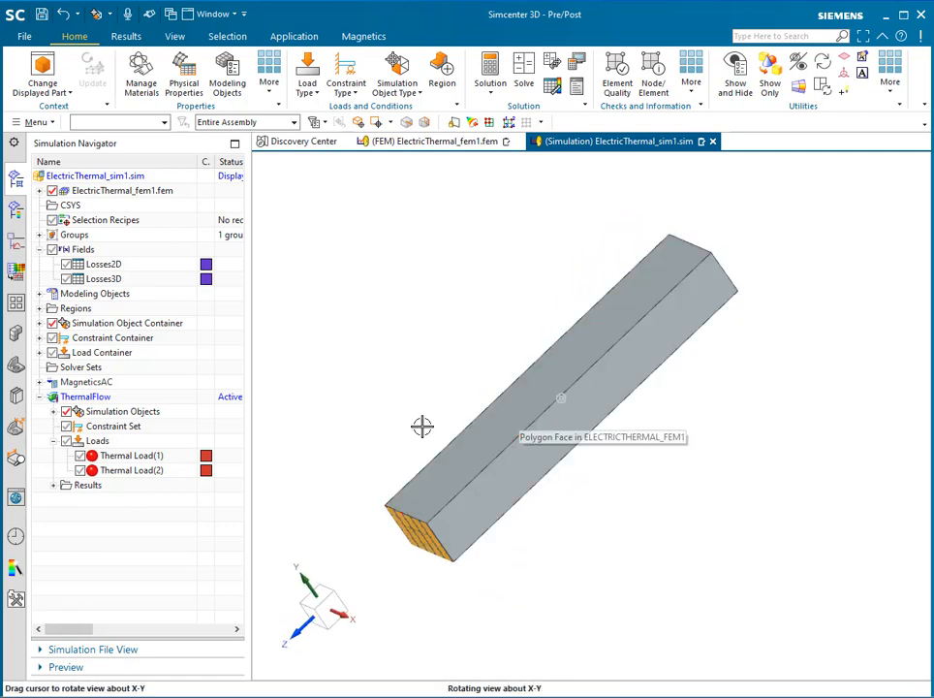
{"action": "mouse_move", "coordinate": [421, 425]}
{"action": "middle_mouse_down"}
{"action": "mouse_move", "coordinate": [456, 394]}
{"action": "mouse_move", "coordinate": [446, 375]}
{"action": "mouse_move", "coordinate": [372, 397]}
{"action": "mouse_move", "coordinate": [412, 410]}
{"action": "middle_mouse_up"}
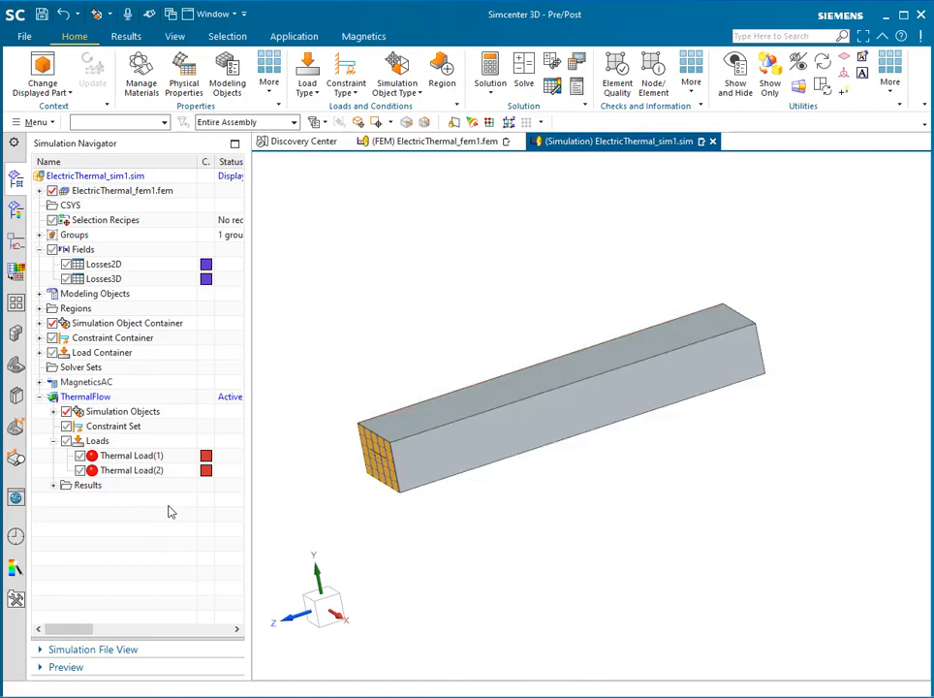
{"action": "right_click", "coordinate": [121, 427]}
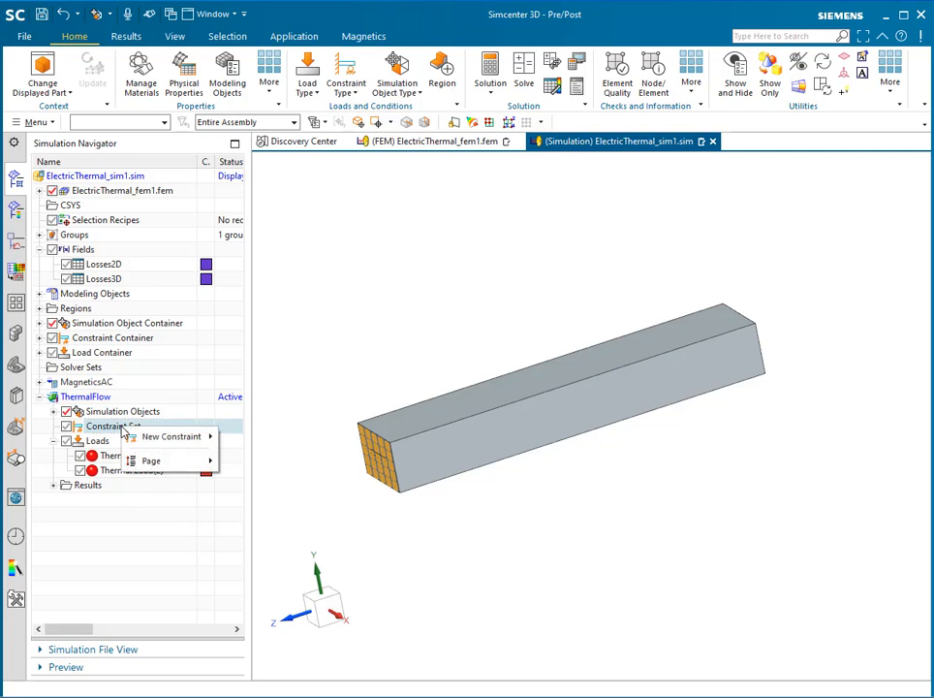
{"action": "mouse_move", "coordinate": [159, 437]}
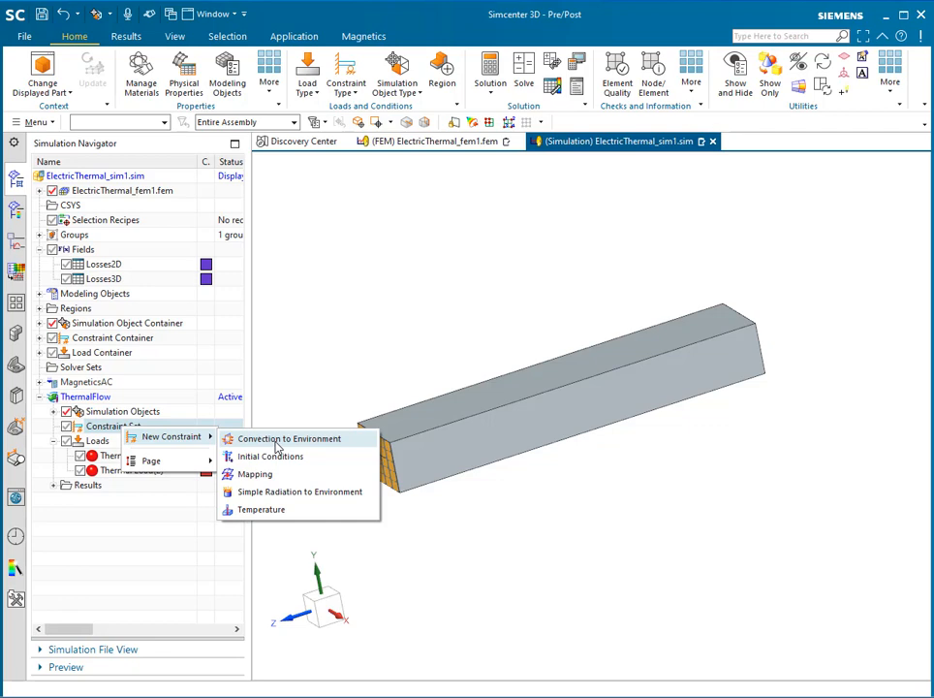
{"action": "left_click", "coordinate": [271, 442]}
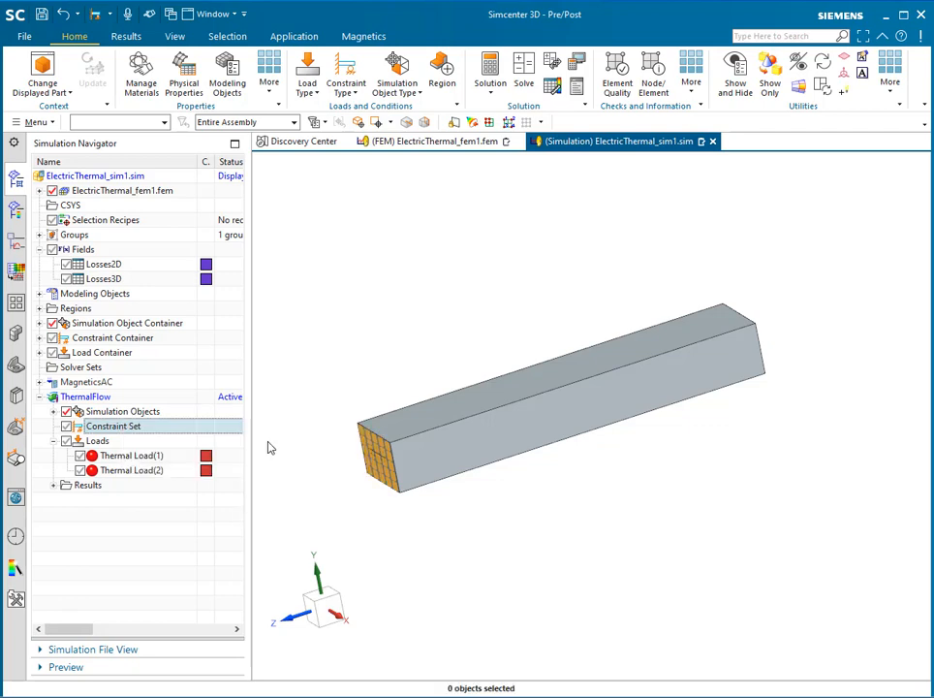
{"action": "left_click", "coordinate": [496, 424]}
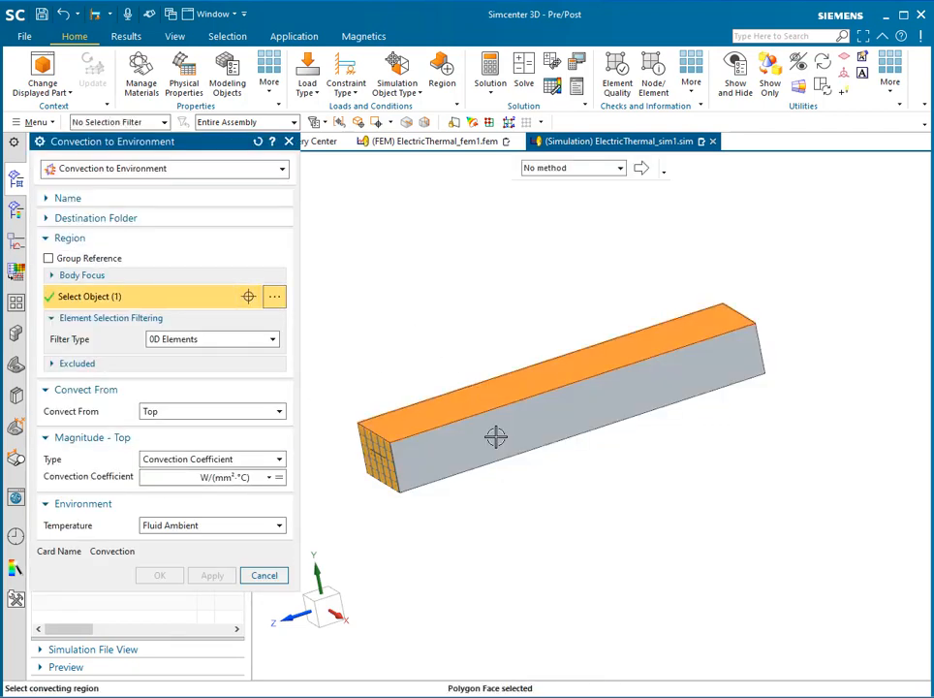
{"action": "left_click", "coordinate": [494, 435]}
{"action": "middle_click_drag", "start_coordinate": [494, 435], "coordinate": [532, 375]}
{"action": "left_click", "coordinate": [538, 376]}
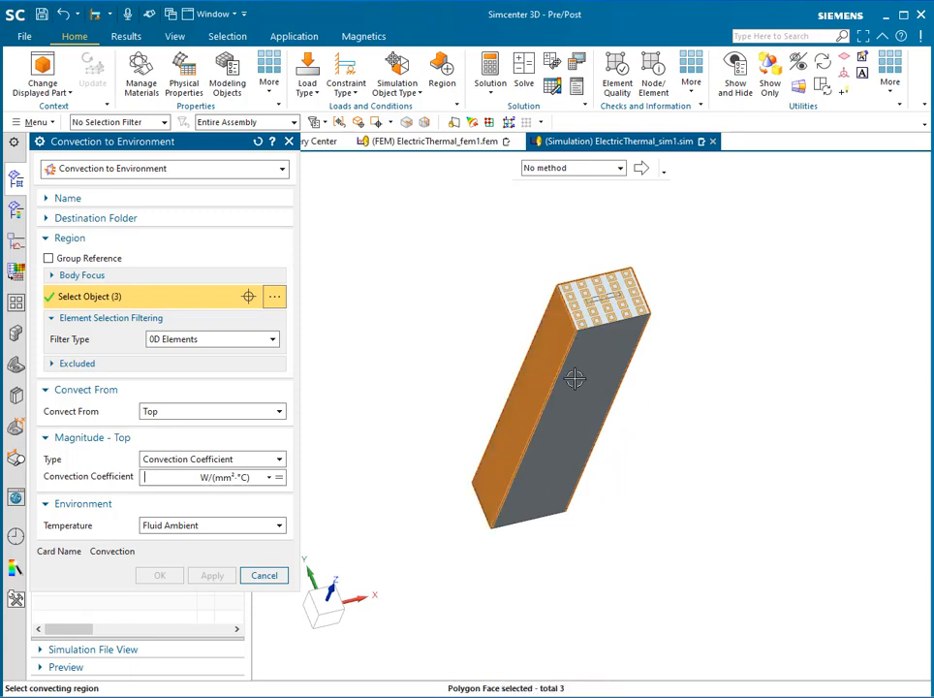
{"action": "left_click", "coordinate": [578, 381]}
{"action": "middle_click_drag", "start_coordinate": [675, 321], "coordinate": [605, 377]}
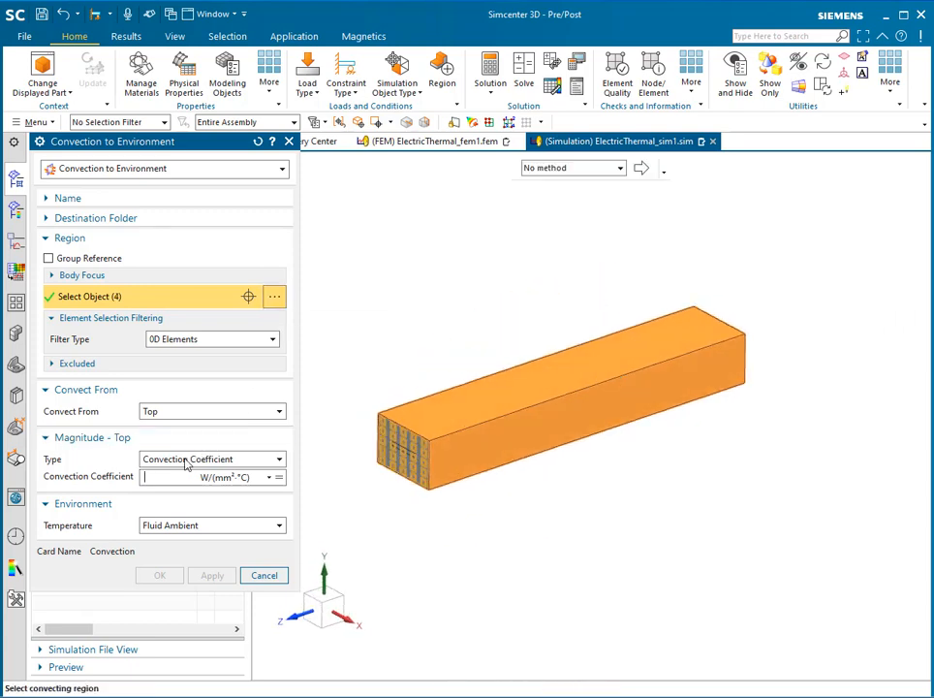
Set the convection coefficient to 15 W/(m²·°C) with Fluid Ambient temperature and create the constraint
{"action": "left_click", "coordinate": [223, 479]}
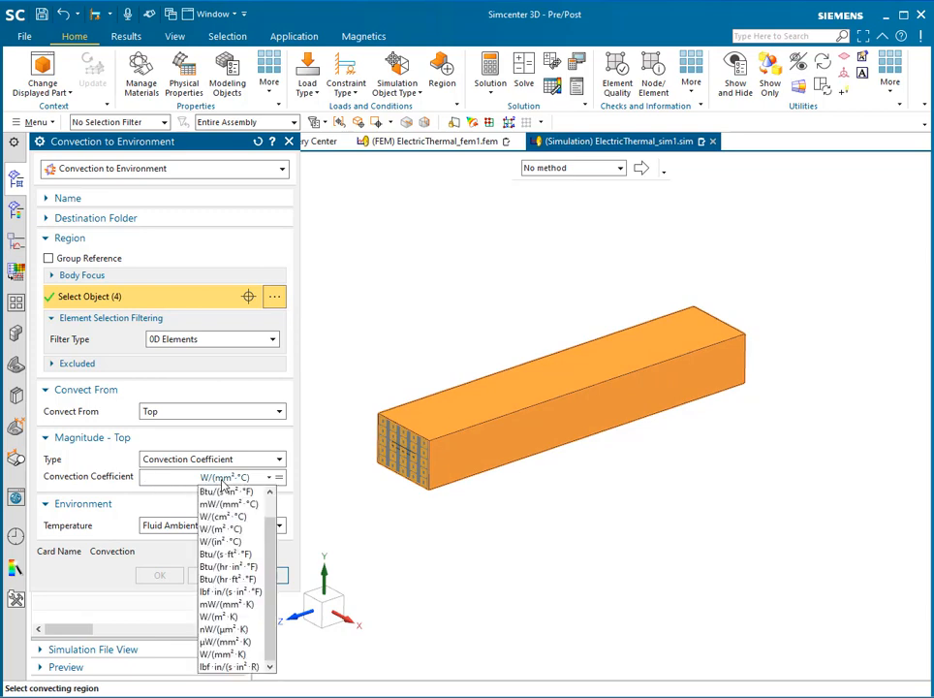
{"action": "left_click", "coordinate": [209, 529]}
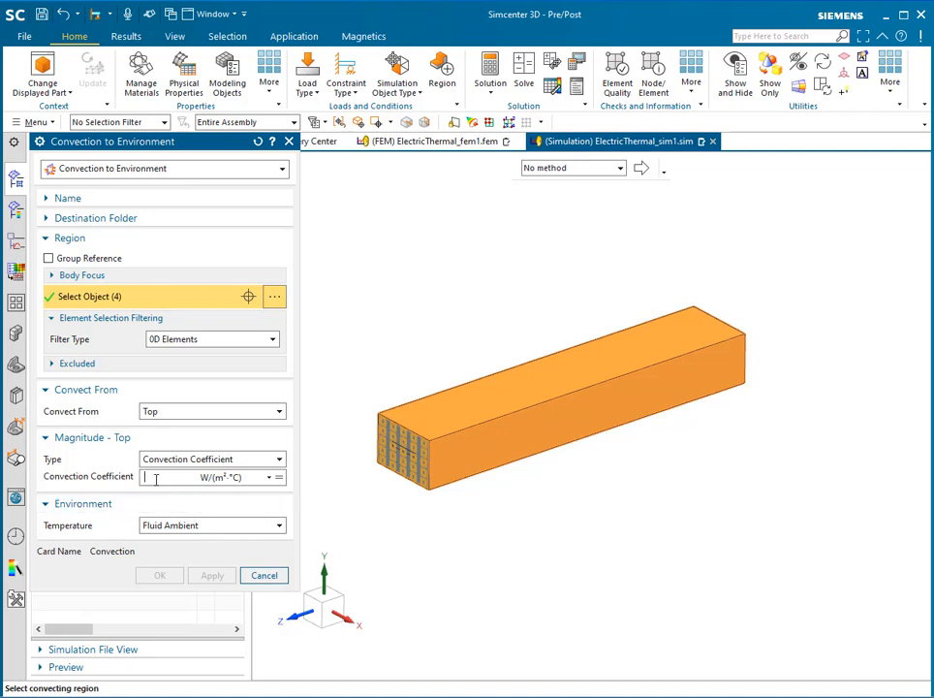
{"action": "type", "text": "15"}
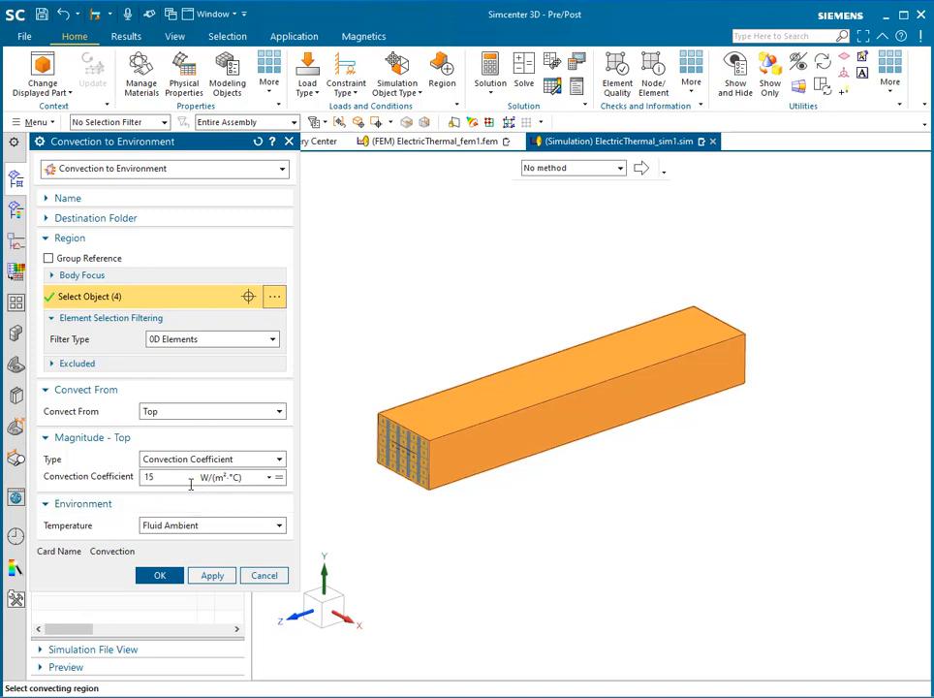
{"action": "left_click", "coordinate": [162, 577]}
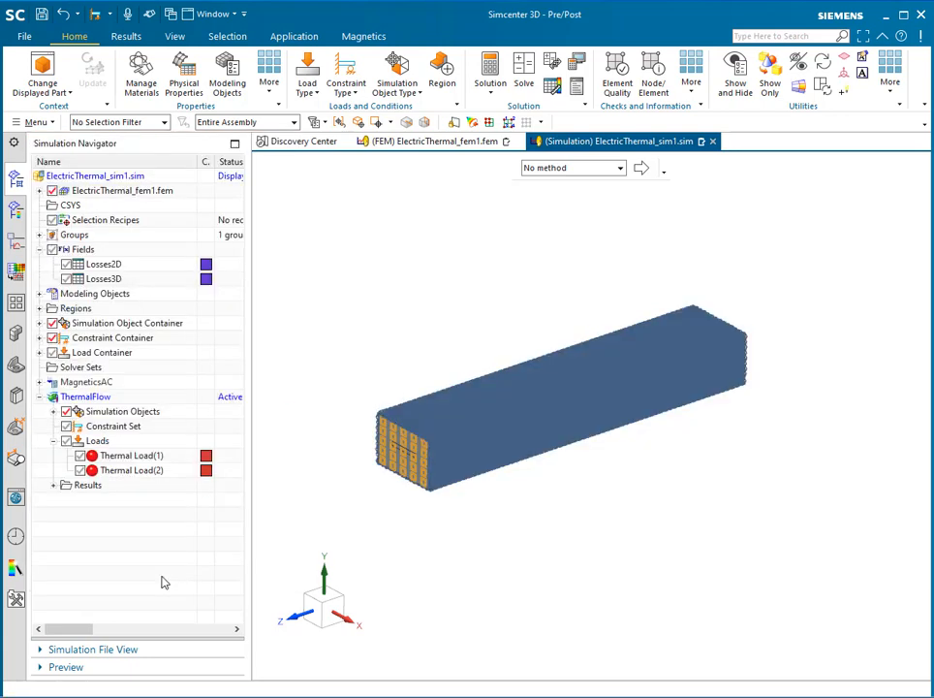
List the simulation objects of ThermalFlow and solve the solution with the default solving options
{"action": "left_click", "coordinate": [53, 410]}
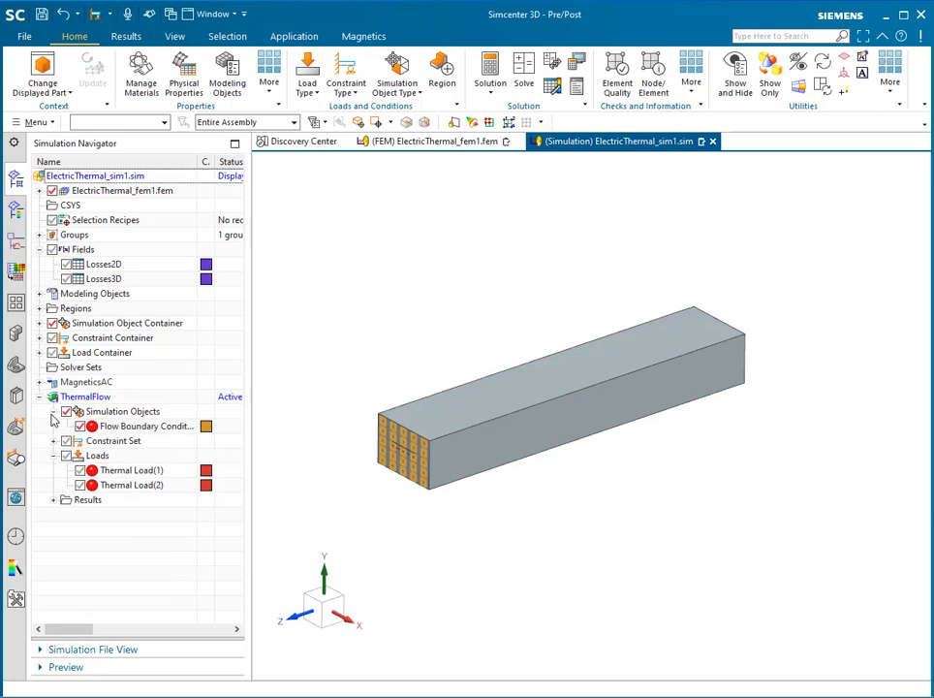
{"action": "right_click", "coordinate": [153, 401]}
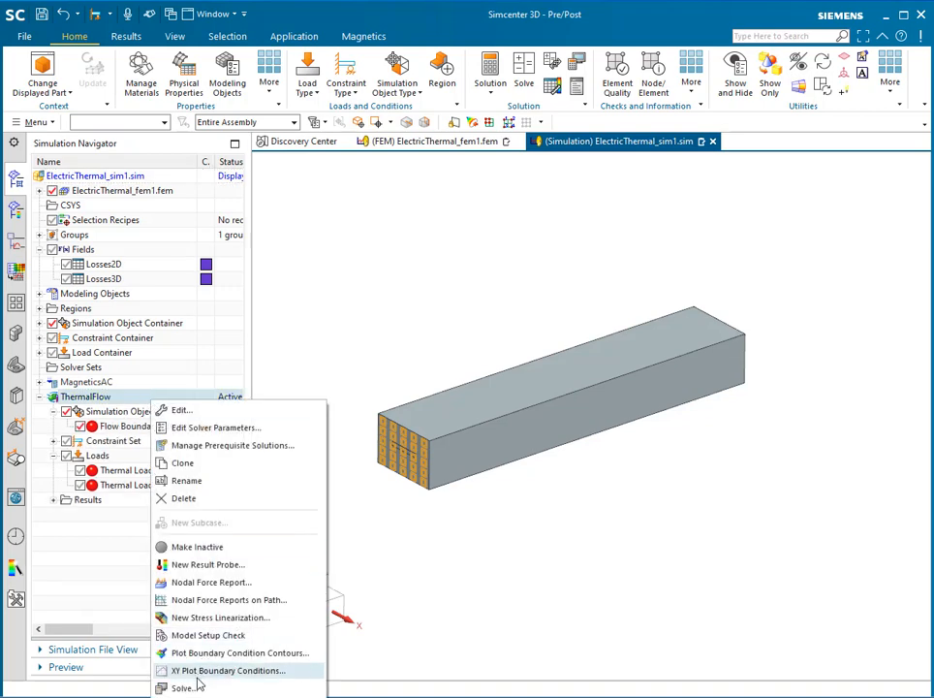
{"action": "left_click", "coordinate": [183, 688]}
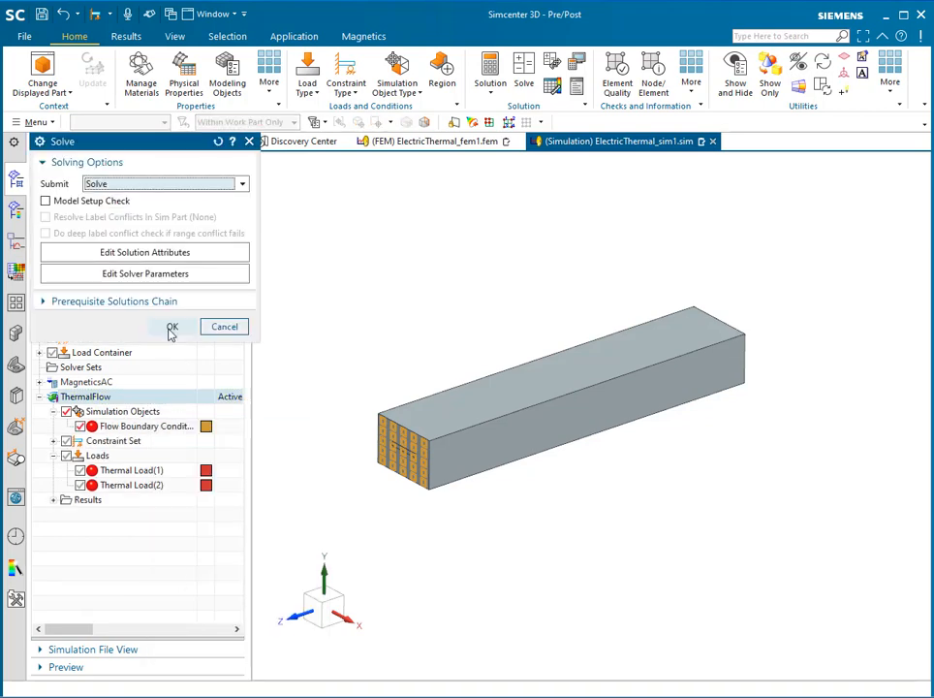
{"action": "left_click", "coordinate": [170, 327]}
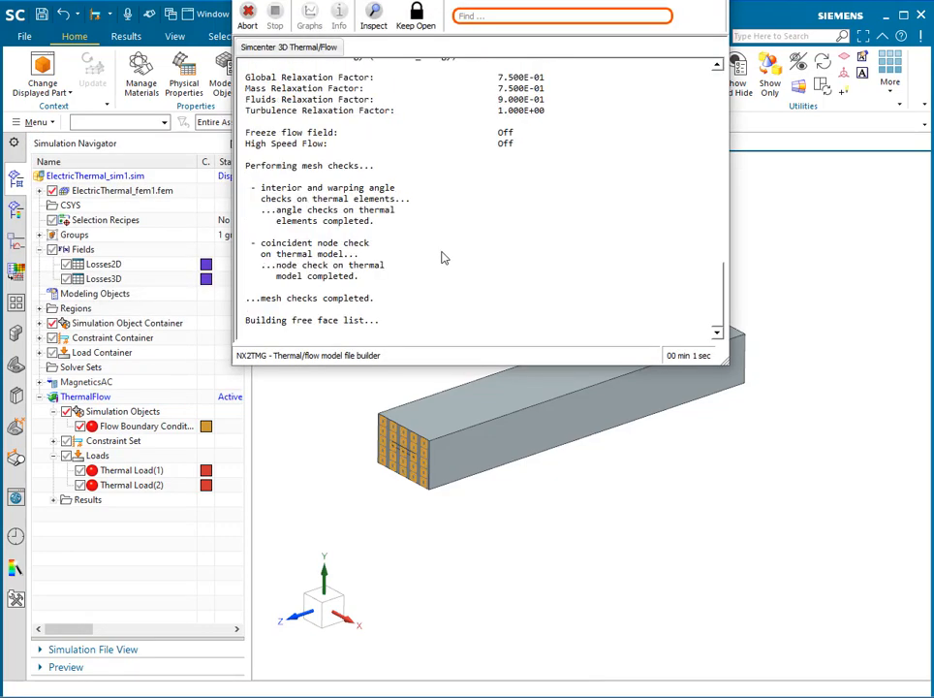
Open the Solution Control Monitor for the running solve and examine the Fluid Temperature [C] result on the air box
{"action": "left_click_drag", "start_coordinate": [501, 3], "coordinate": [302, 45]}
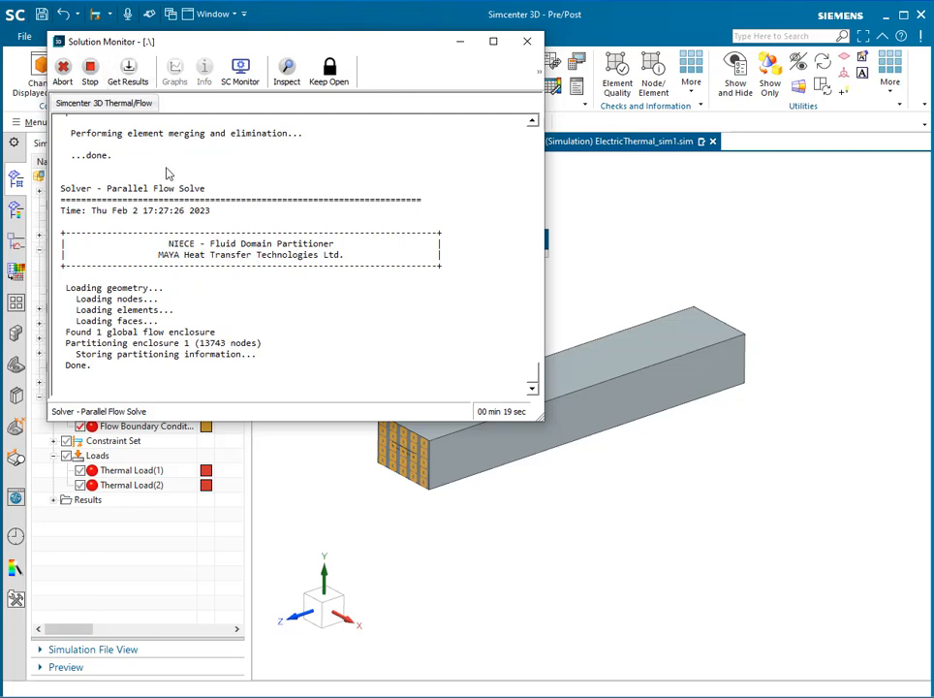
{"action": "left_click", "coordinate": [255, 86]}
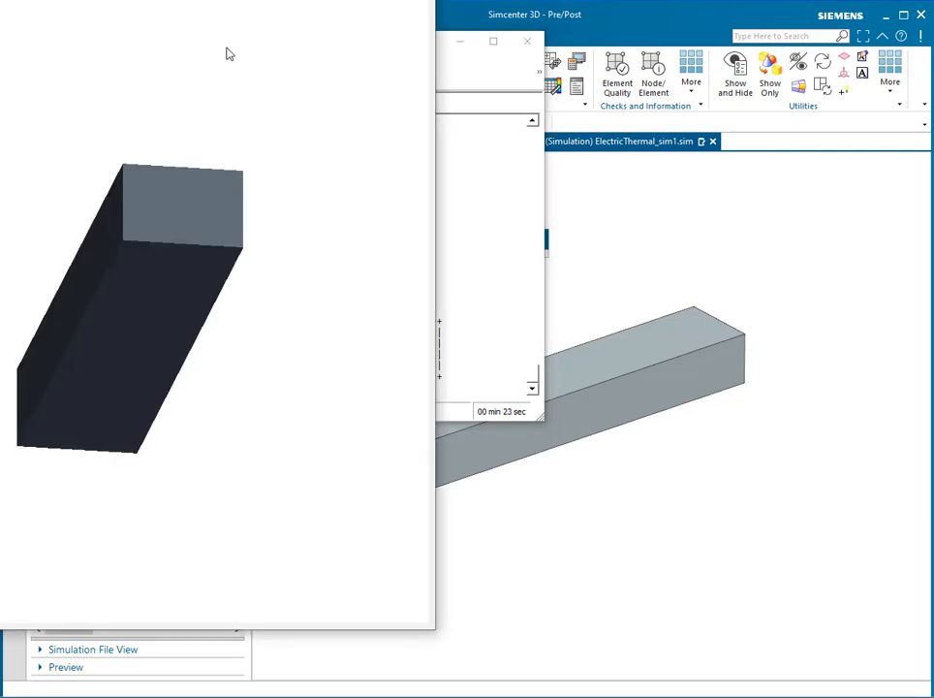
{"action": "left_click_drag", "start_coordinate": [225, 53], "coordinate": [621, 44]}
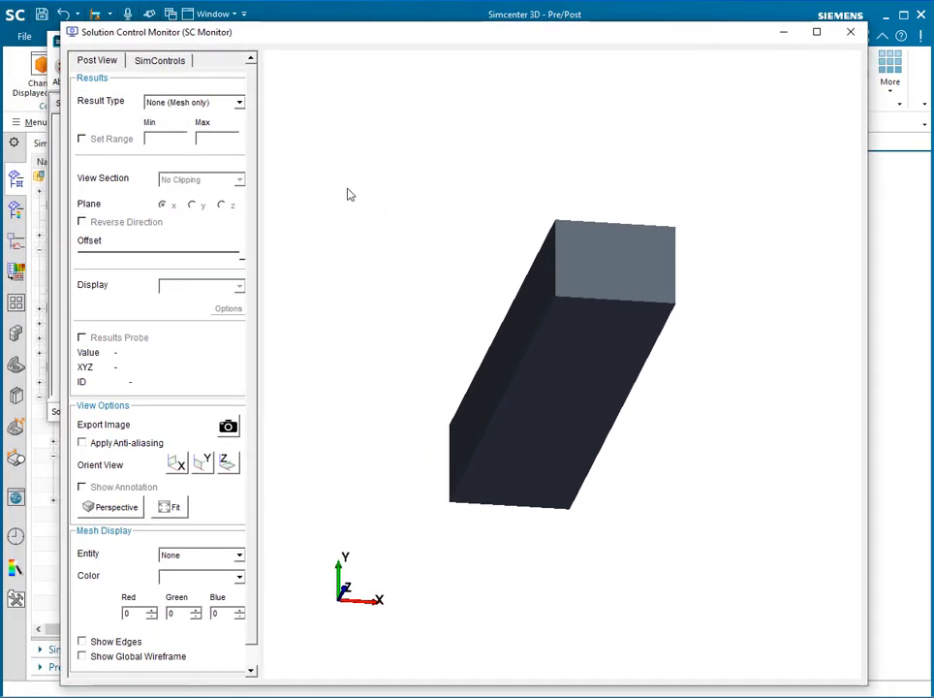
{"action": "left_click", "coordinate": [179, 104]}
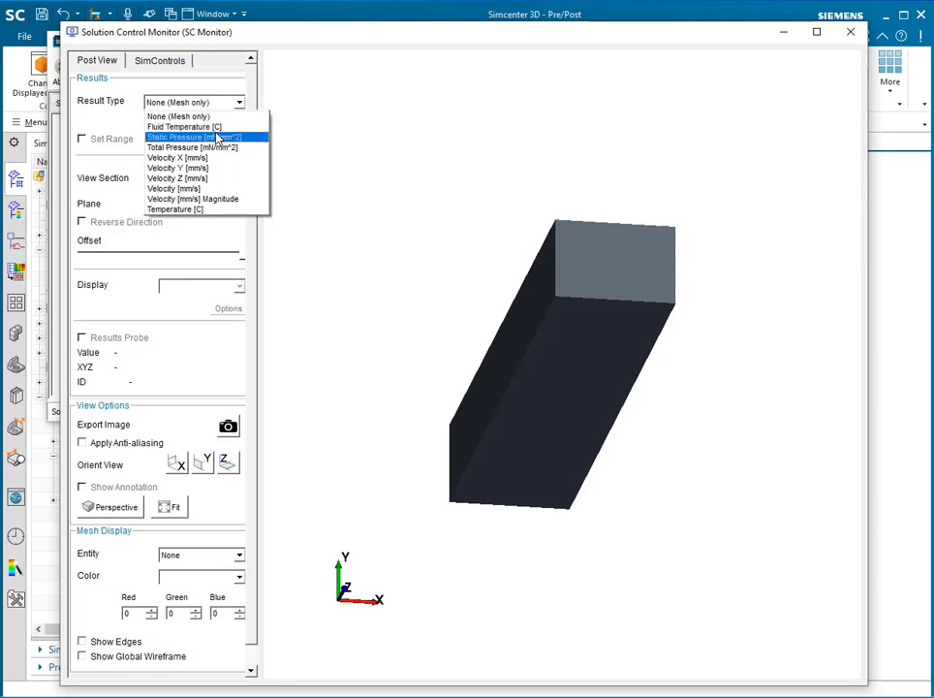
{"action": "left_click", "coordinate": [226, 129]}
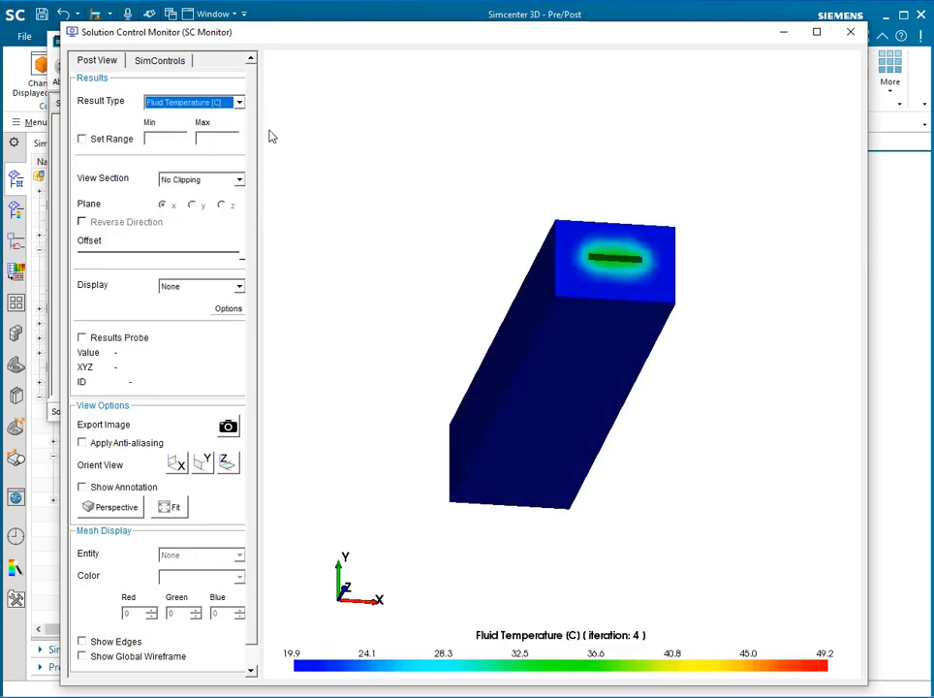
{"action": "left_click_drag", "start_coordinate": [607, 198], "coordinate": [465, 308]}
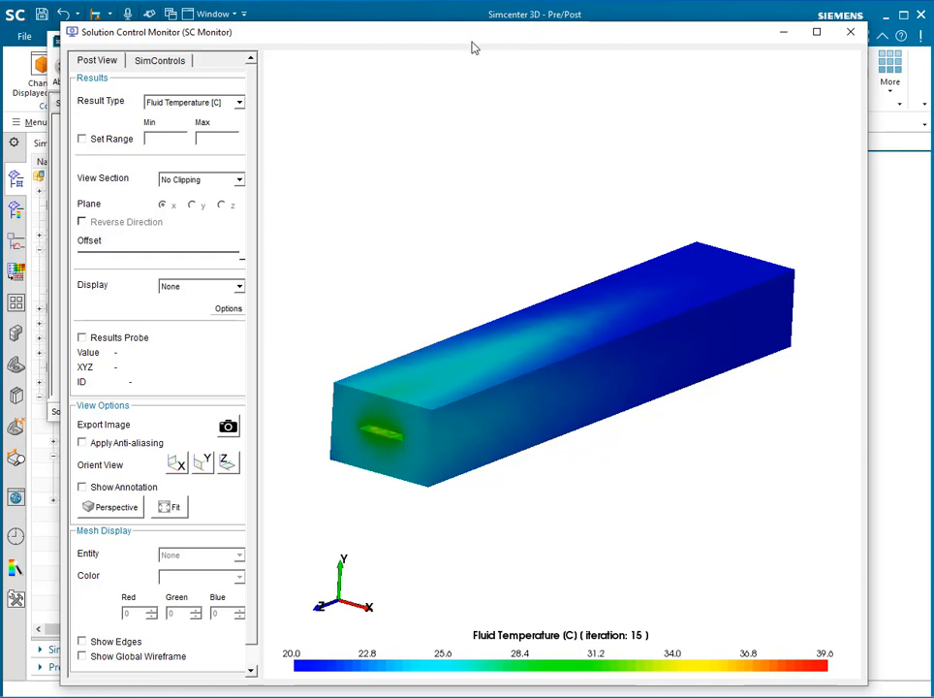
{"action": "left_click_drag", "start_coordinate": [472, 47], "coordinate": [527, 51]}
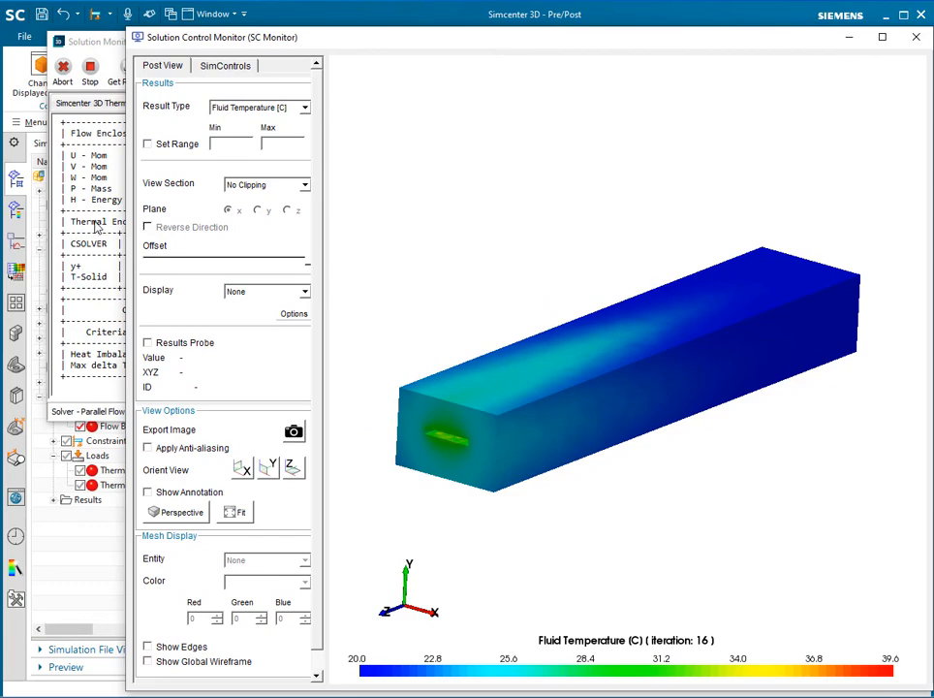
Check the convergence graph in the Solution Monitor during the solve, and decline the message review once it completes
{"action": "left_click", "coordinate": [97, 225]}
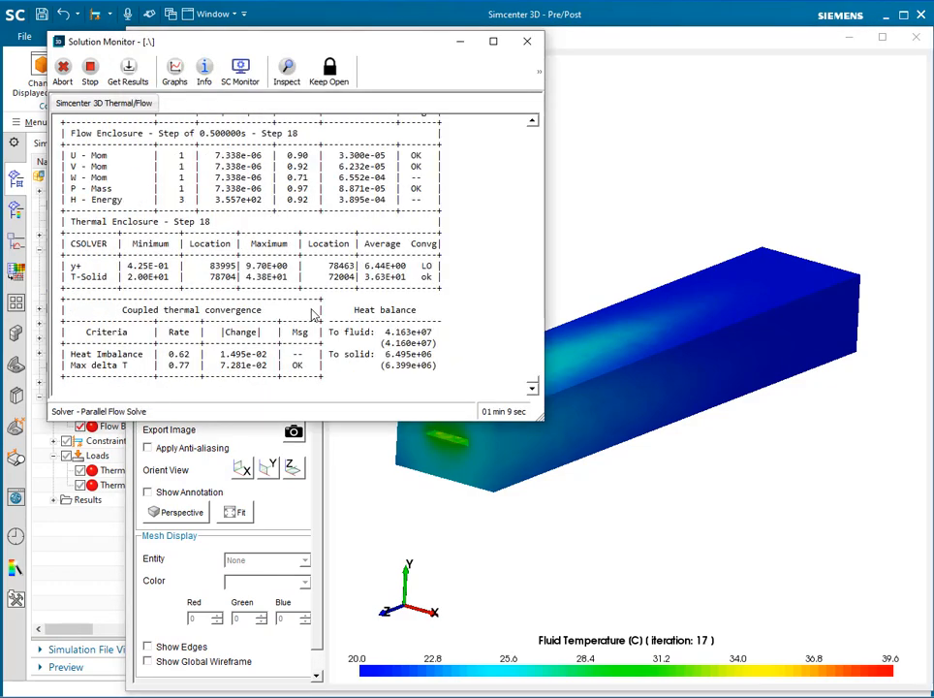
{"action": "left_click", "coordinate": [174, 74]}
{"action": "left_click", "coordinate": [206, 101]}
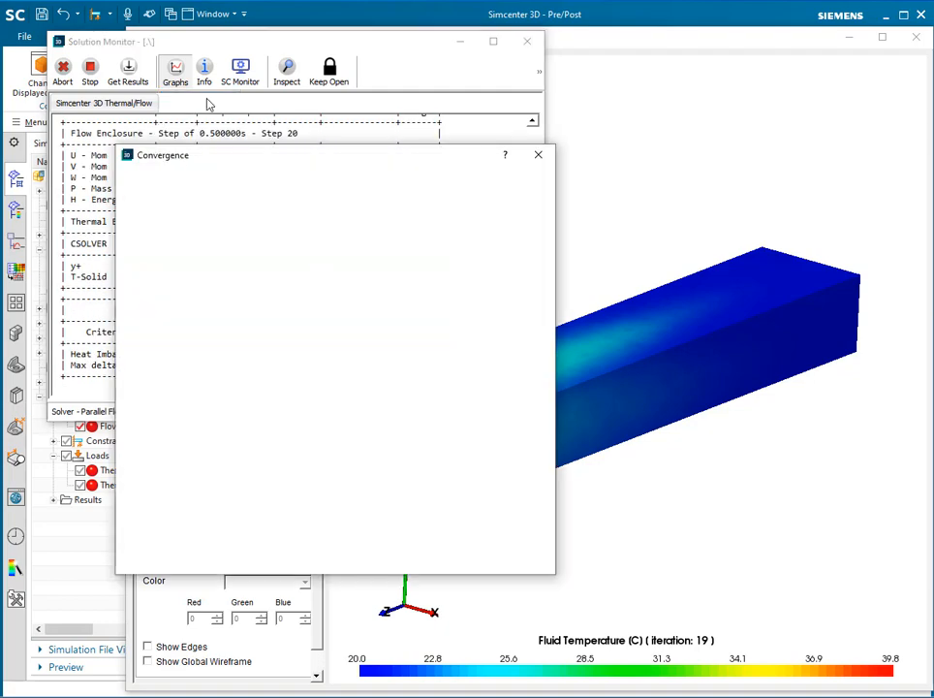
{"action": "left_click_drag", "start_coordinate": [326, 162], "coordinate": [277, 215]}
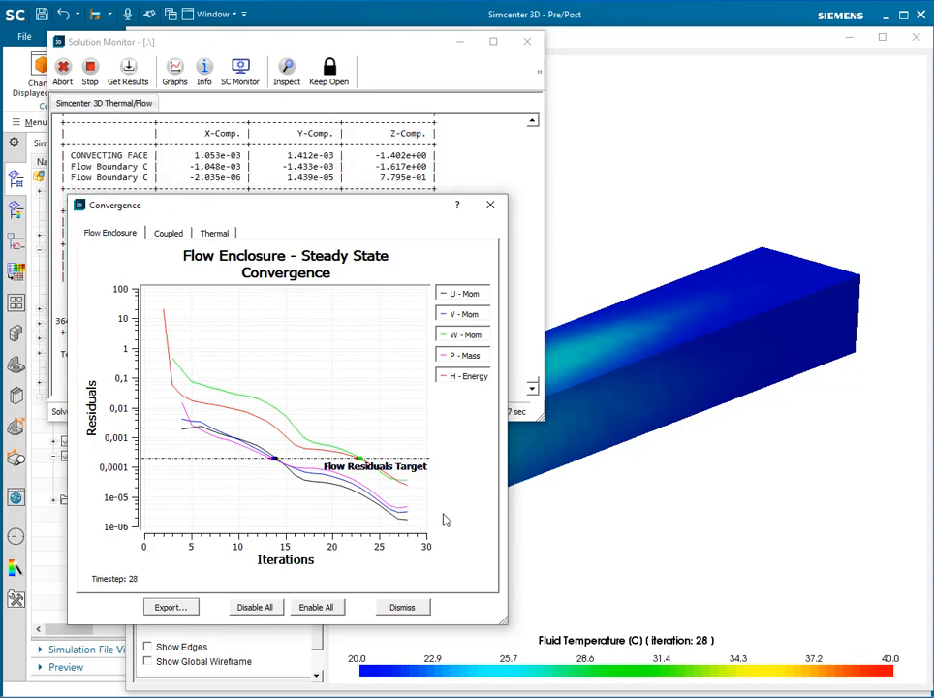
{"action": "left_click", "coordinate": [306, 171]}
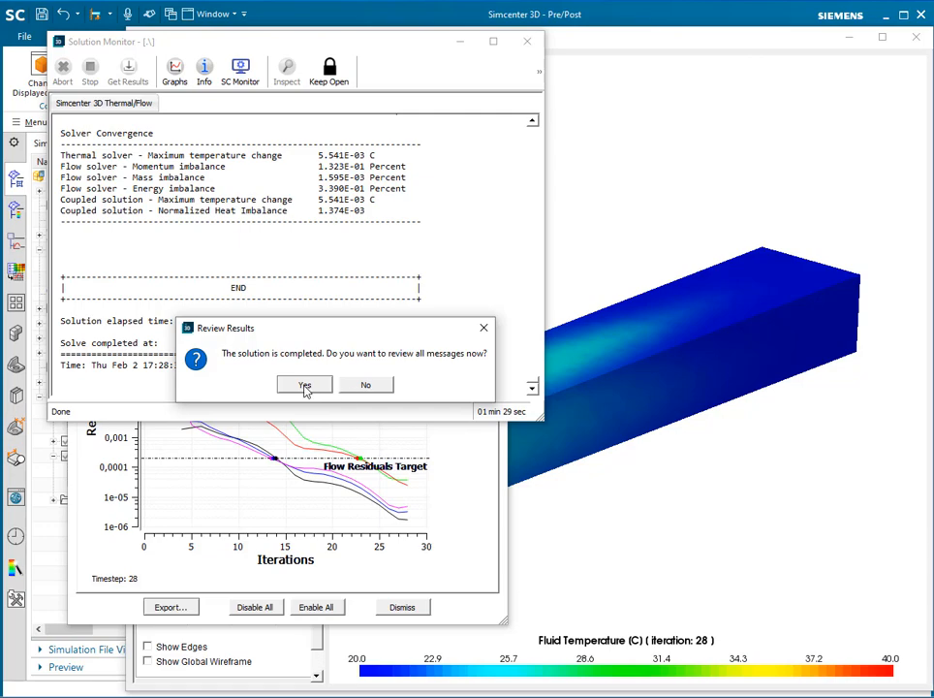
{"action": "left_click", "coordinate": [362, 388]}
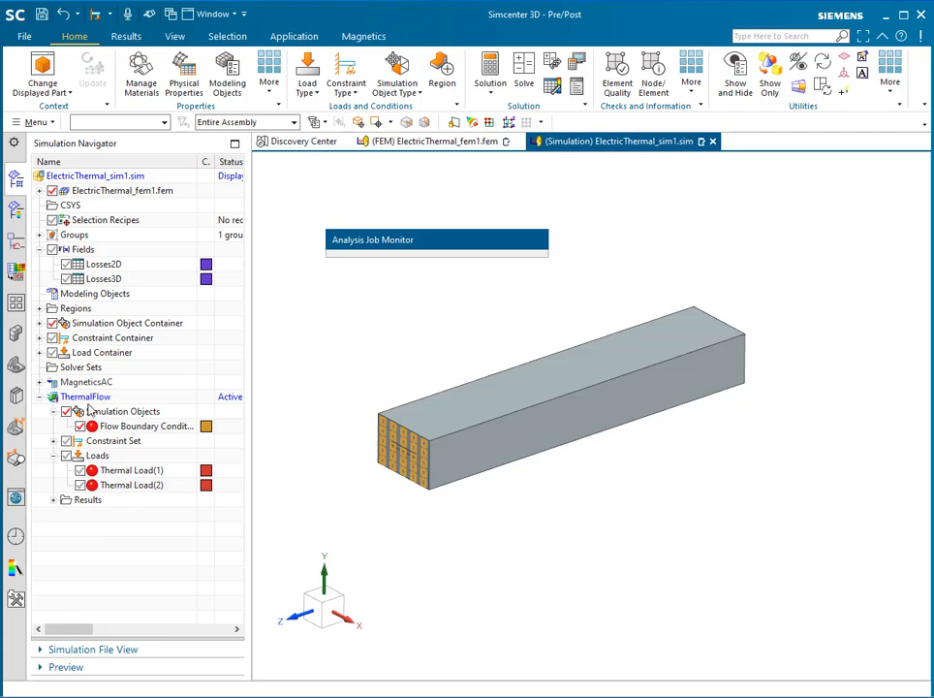
Load the ThermalFlow results and plot 3D Flow Velocity - Element-Nodal on the air box with feature edges only
{"action": "double_click", "coordinate": [89, 500]}
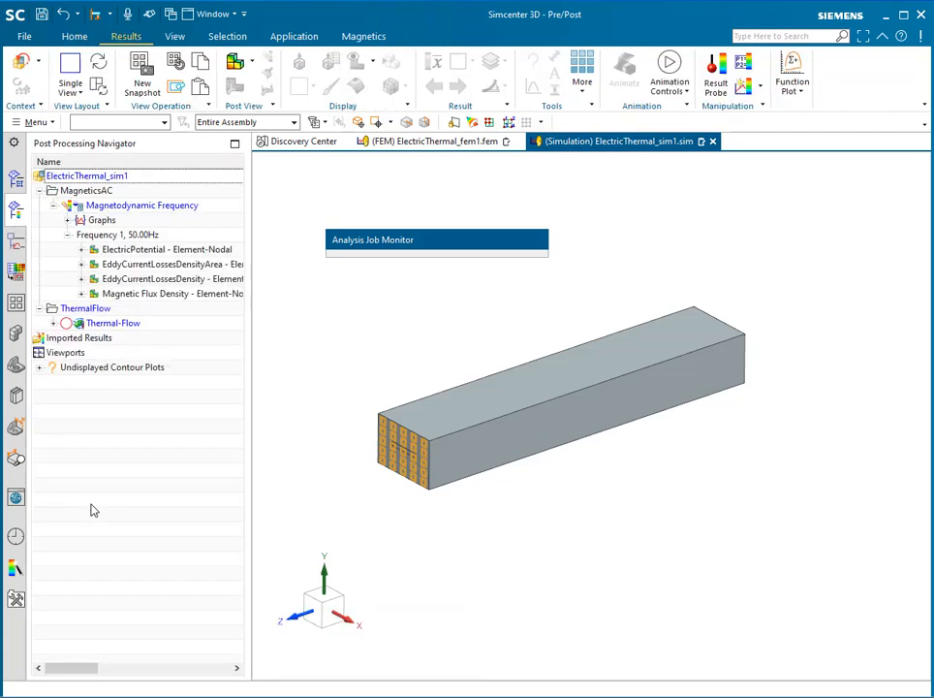
{"action": "left_click", "coordinate": [53, 324]}
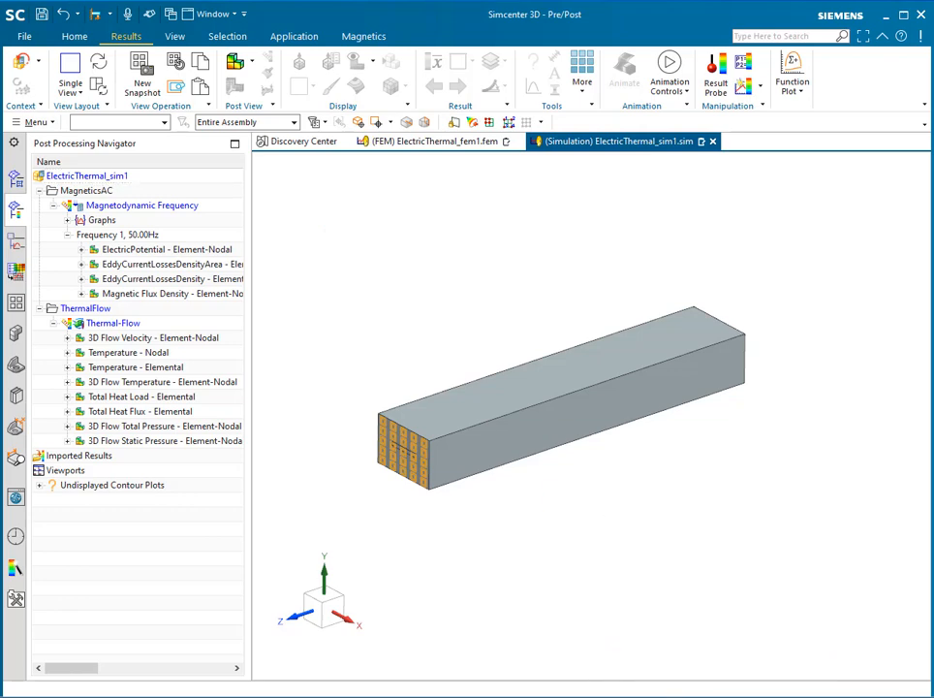
{"action": "double_click", "coordinate": [160, 338]}
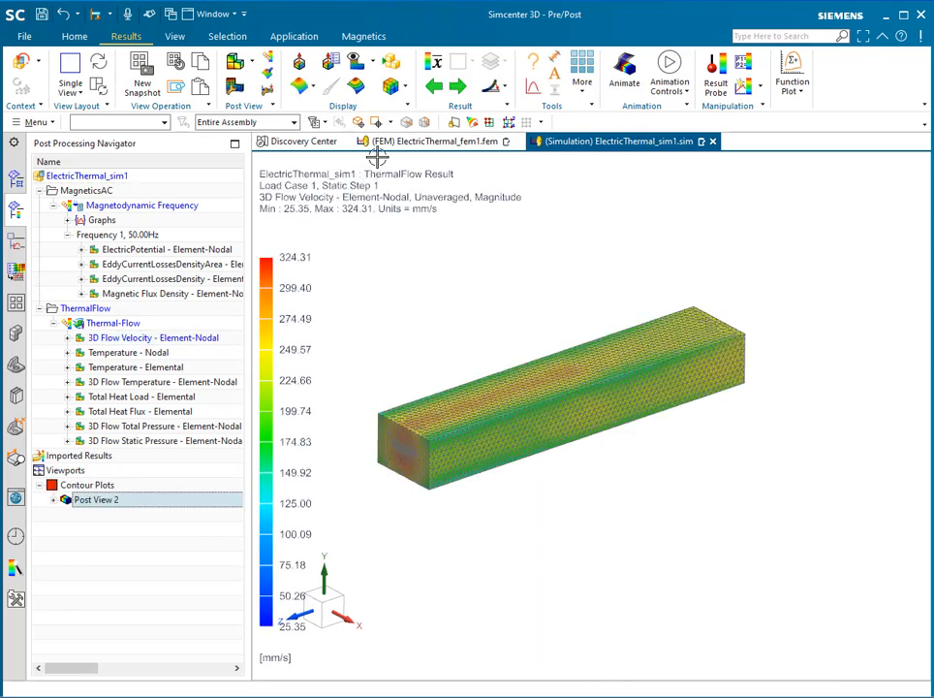
{"action": "left_click", "coordinate": [392, 87]}
{"action": "left_click", "coordinate": [411, 127]}
{"action": "scroll", "coordinate": [454, 415], "scroll_direction": "up", "scroll_amount": 2}
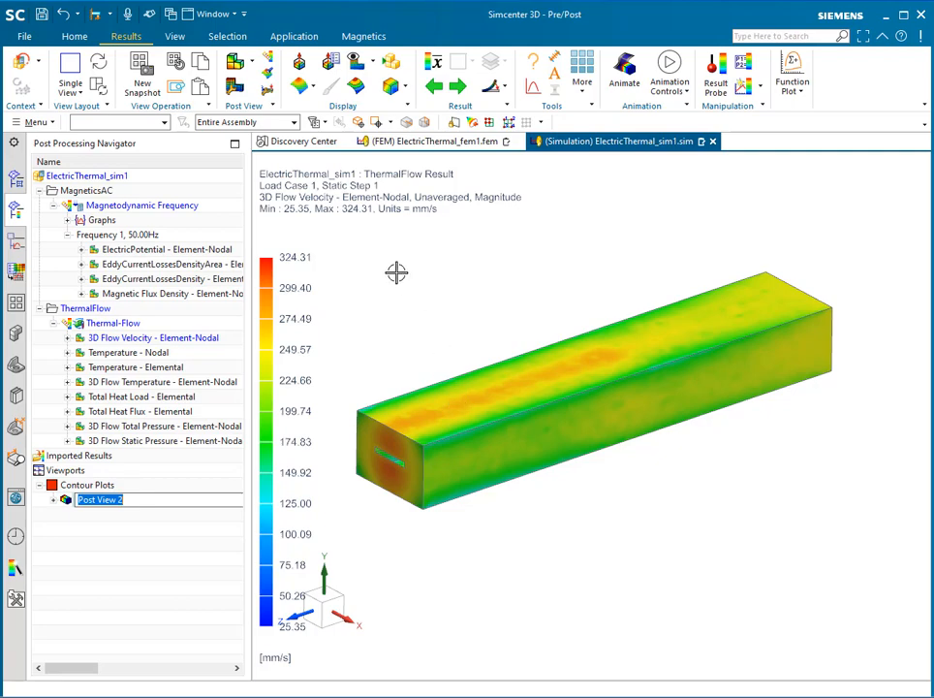
Change the flow velocity plot to an arrow display and examine the flow direction along the bars
{"action": "left_click", "coordinate": [312, 87]}
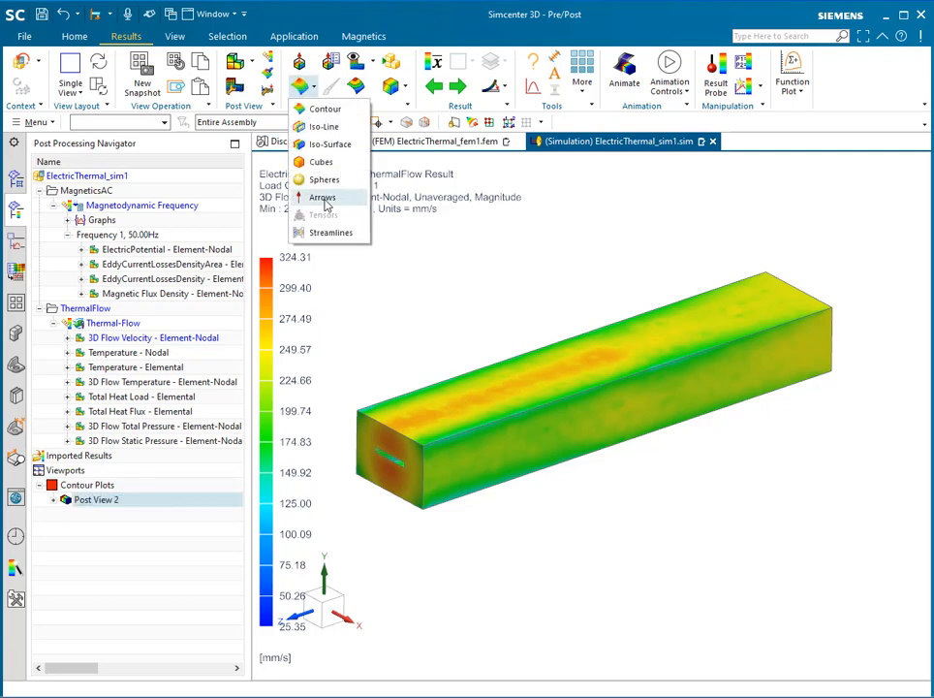
{"action": "left_click", "coordinate": [320, 197]}
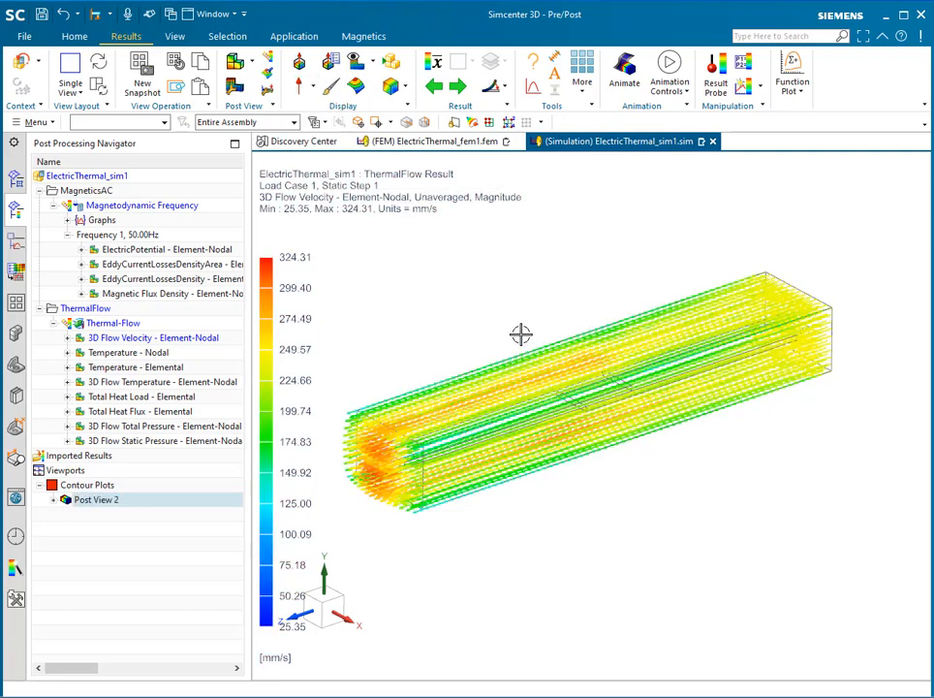
{"action": "middle_click_drag", "start_coordinate": [522, 334], "coordinate": [360, 421]}
{"action": "scroll", "coordinate": [506, 595], "scroll_direction": "down", "scroll_amount": 3}
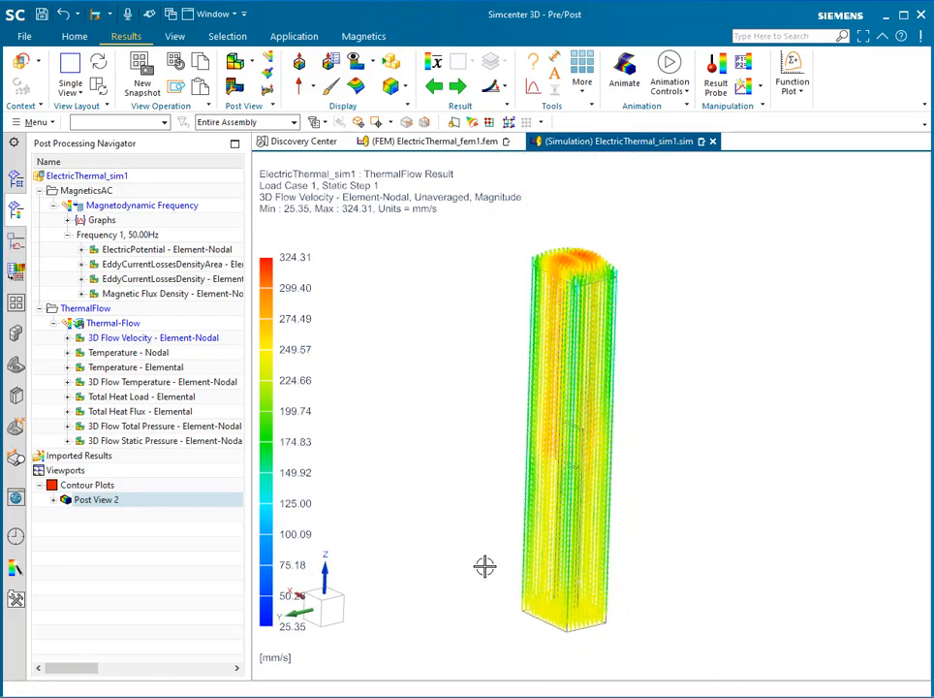
{"action": "middle_click_drag", "start_coordinate": [484, 565], "coordinate": [538, 595]}
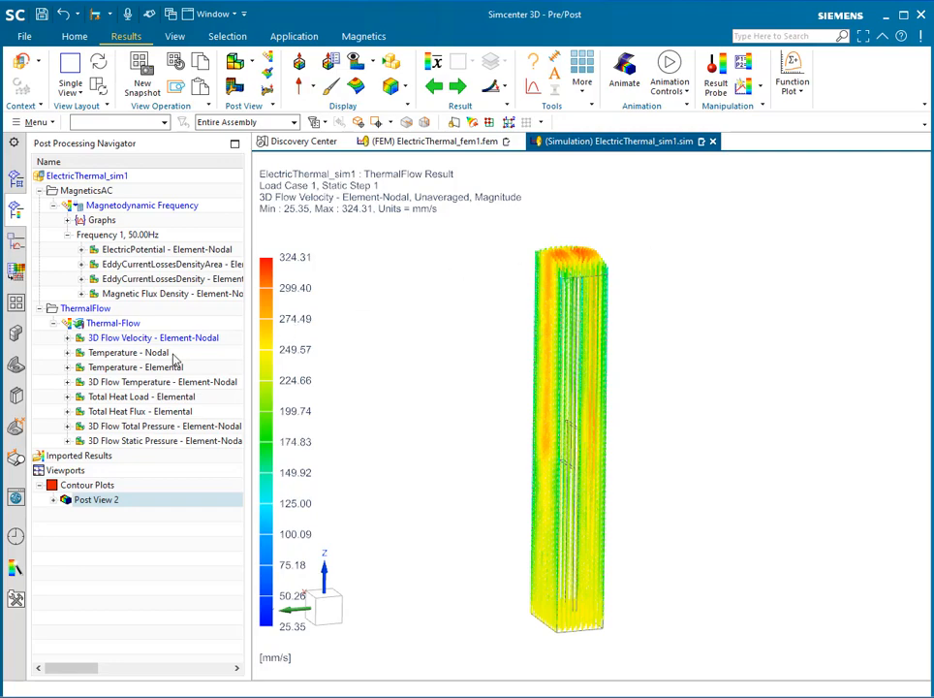
Plot the Temperature - Nodal result on the copper bars alone by hiding the AIR (3d) mesh and the 2D elements
{"action": "double_click", "coordinate": [105, 355]}
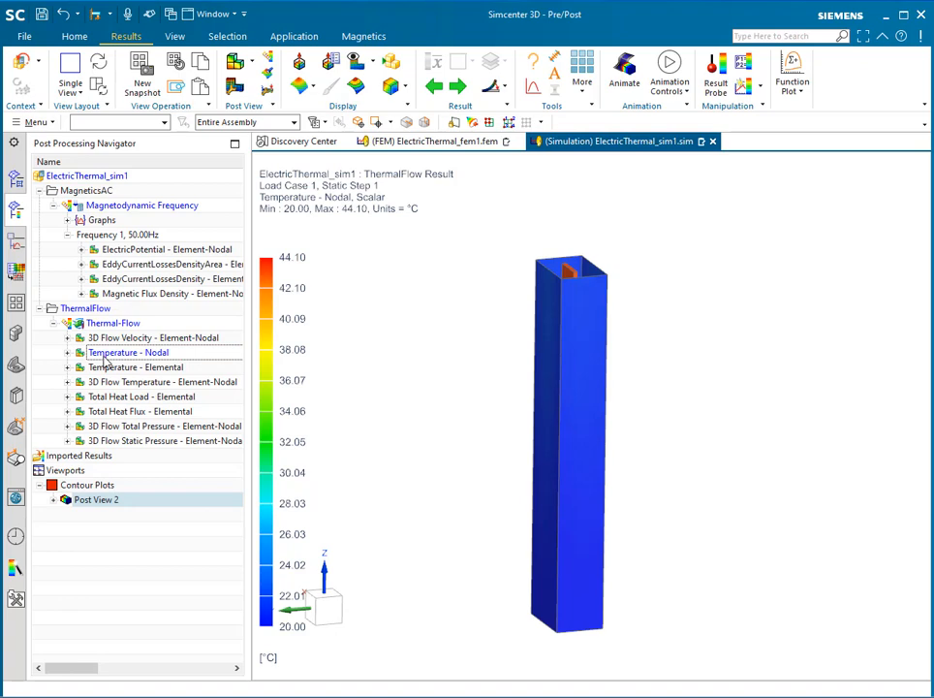
{"action": "left_click", "coordinate": [55, 500]}
{"action": "left_click", "coordinate": [67, 515]}
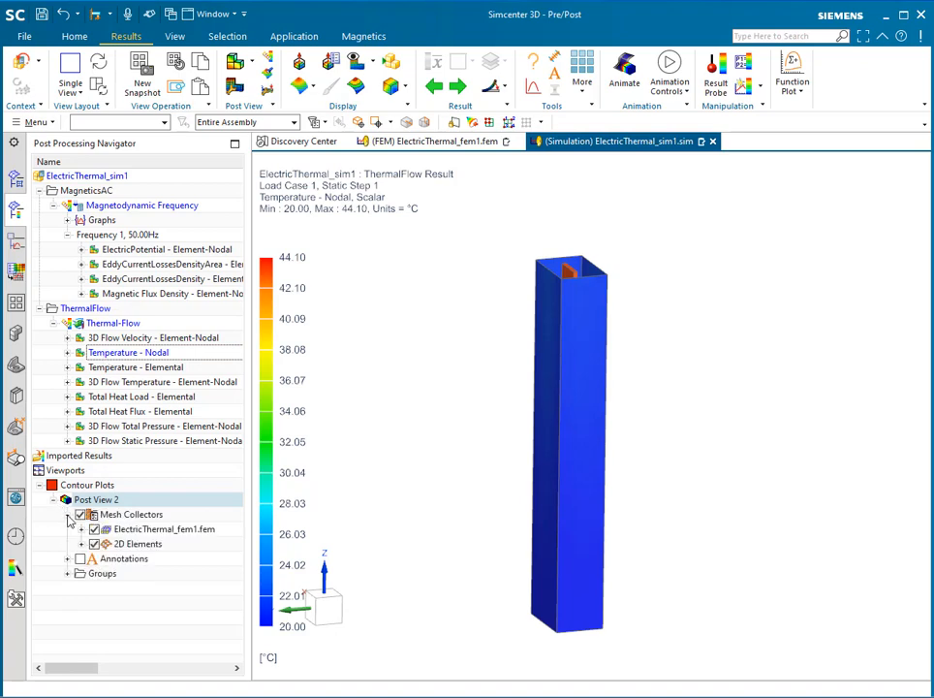
{"action": "left_click", "coordinate": [82, 529]}
{"action": "left_click", "coordinate": [95, 544]}
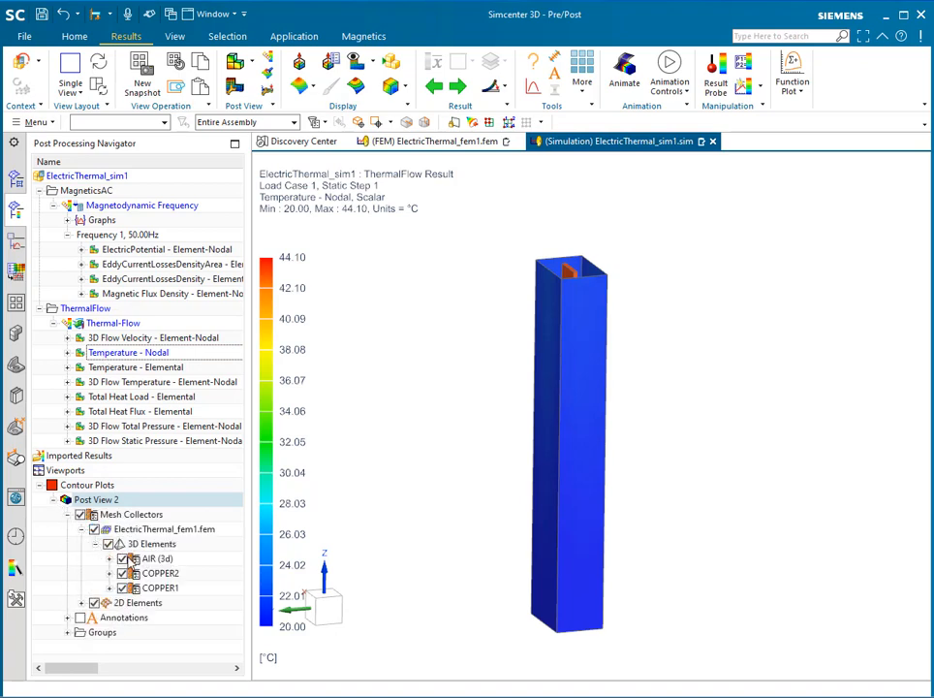
{"action": "left_click", "coordinate": [95, 603]}
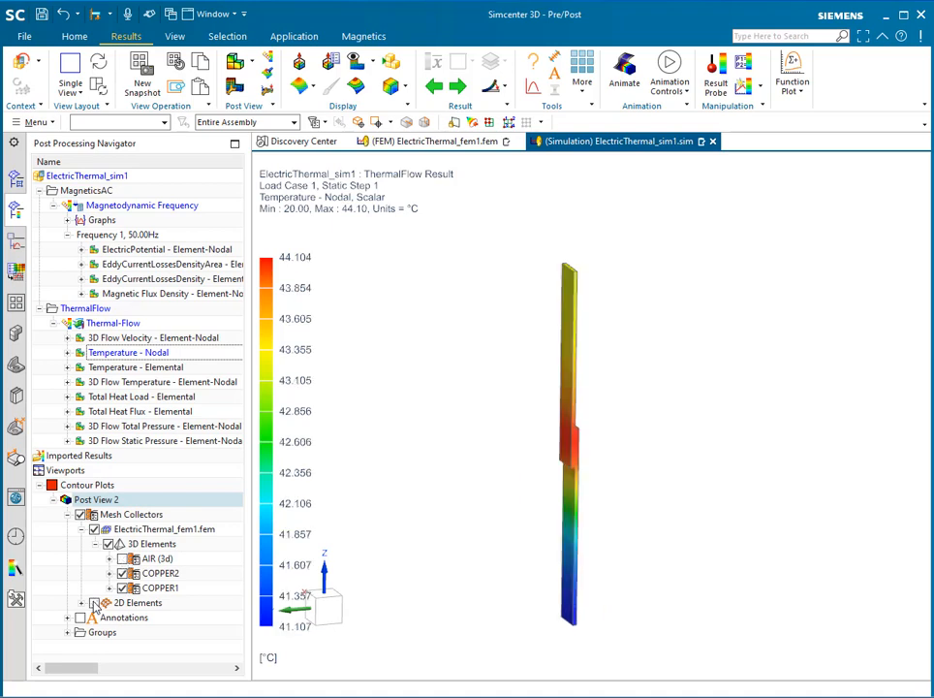
{"action": "middle_click_drag", "start_coordinate": [503, 471], "coordinate": [608, 371]}
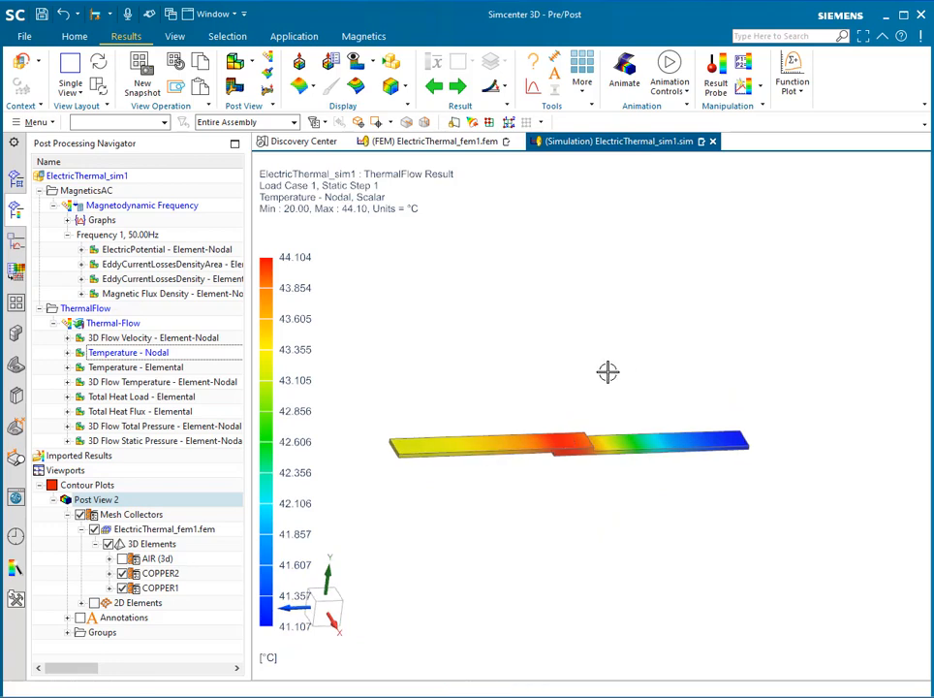
{"action": "middle_click_drag", "start_coordinate": [566, 409], "coordinate": [565, 353], "text": "ctrl"}
{"action": "mouse_move", "coordinate": [603, 397]}
{"action": "middle_mouse_down"}
{"action": "mouse_move", "coordinate": [623, 440]}
{"action": "mouse_move", "coordinate": [586, 434]}
{"action": "mouse_move", "coordinate": [590, 411]}
{"action": "mouse_move", "coordinate": [597, 425]}
{"action": "mouse_move", "coordinate": [554, 494]}
{"action": "middle_mouse_up"}
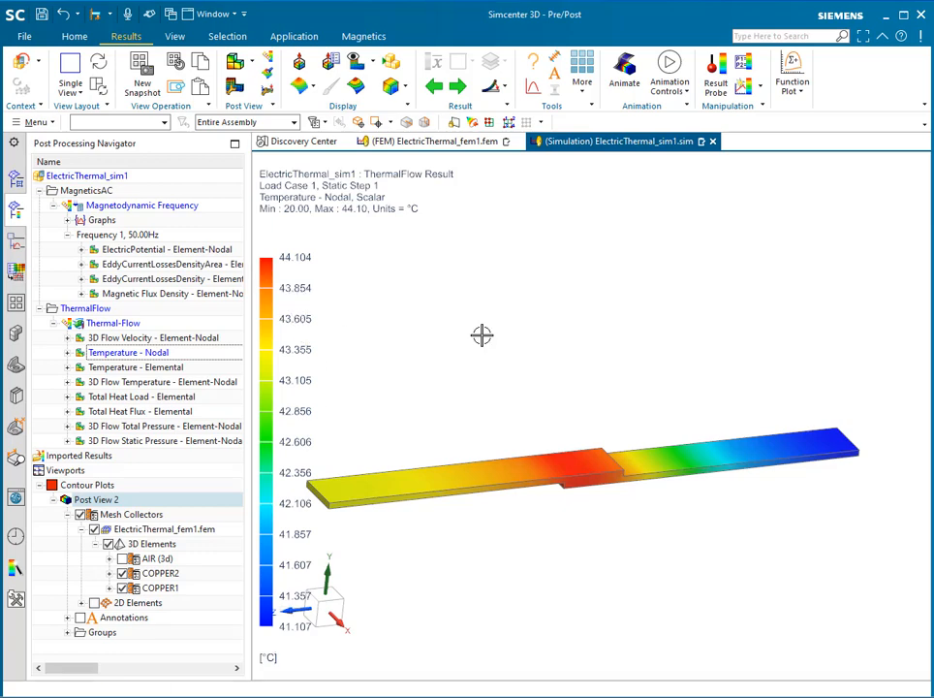
Split the display into upper and lower views and plot EddyCurrentLossesDensity from MagneticsAC in the upper one
{"action": "left_click", "coordinate": [69, 88]}
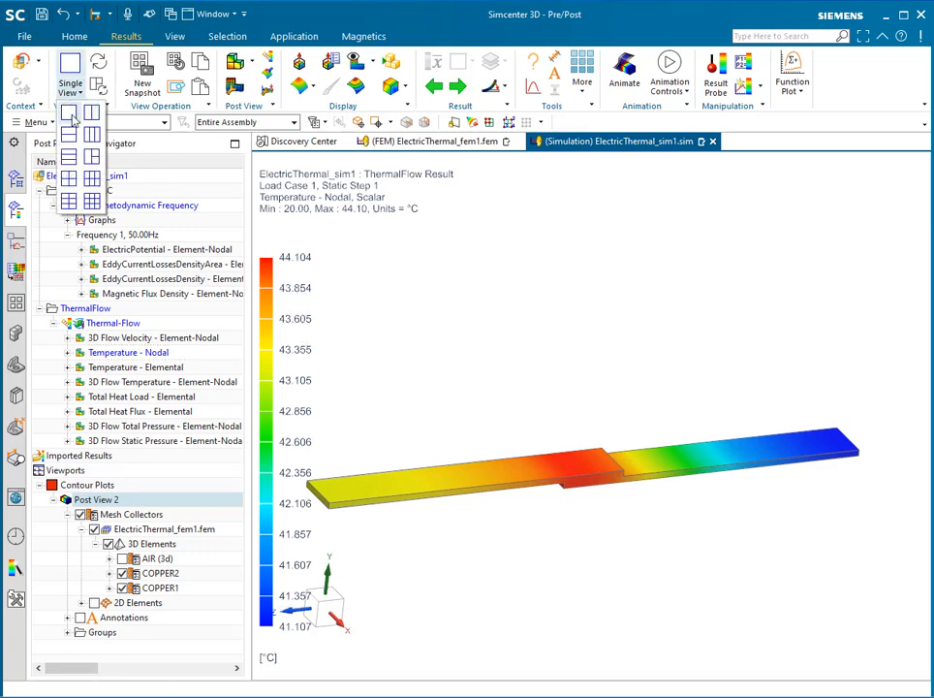
{"action": "left_click", "coordinate": [69, 142]}
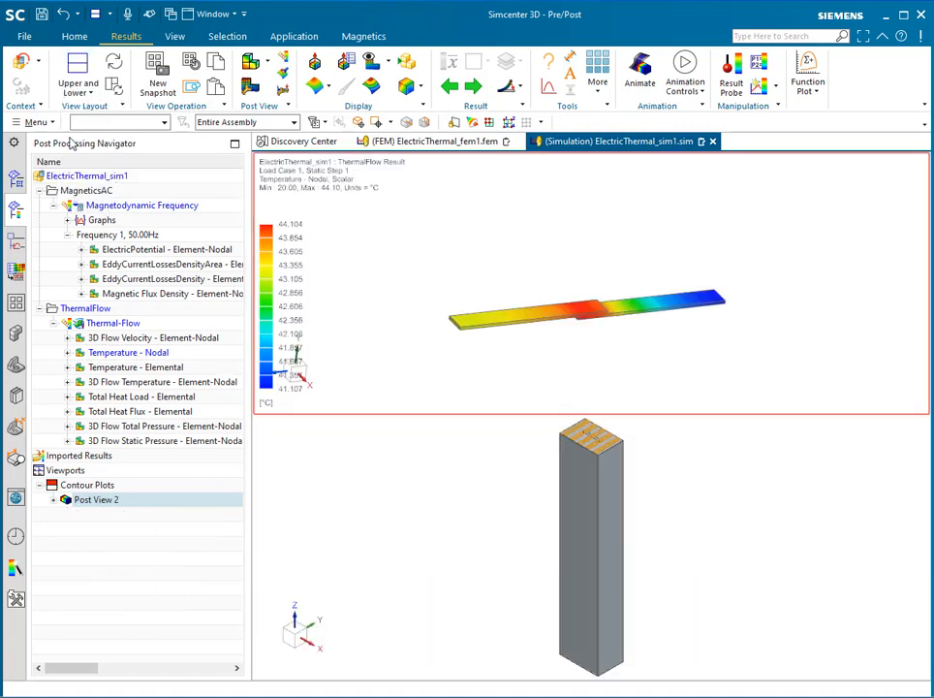
{"action": "double_click", "coordinate": [127, 266]}
{"action": "left_click", "coordinate": [344, 275]}
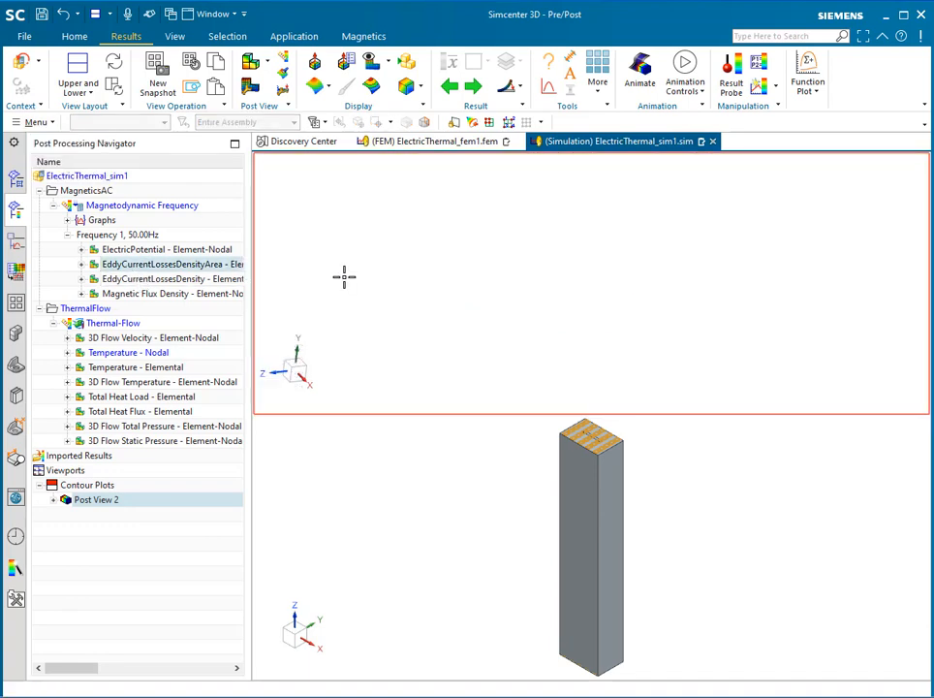
{"action": "double_click", "coordinate": [206, 280]}
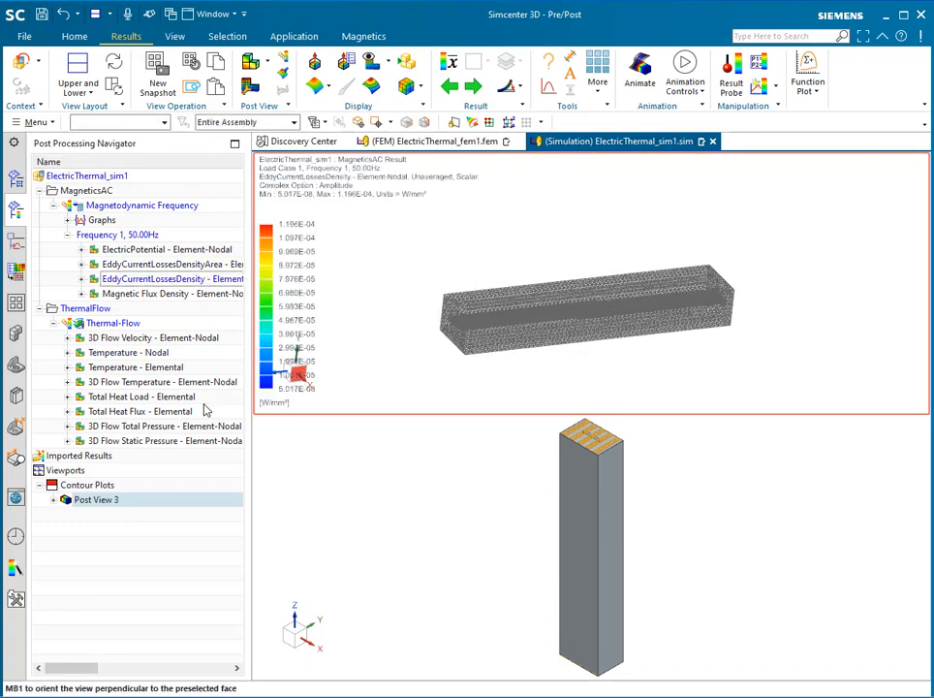
Hide the AIR (3d) mesh and 2D elements in the eddy current loss plot, leaving only the copper bars
{"action": "left_click", "coordinate": [54, 499]}
{"action": "left_click", "coordinate": [67, 515]}
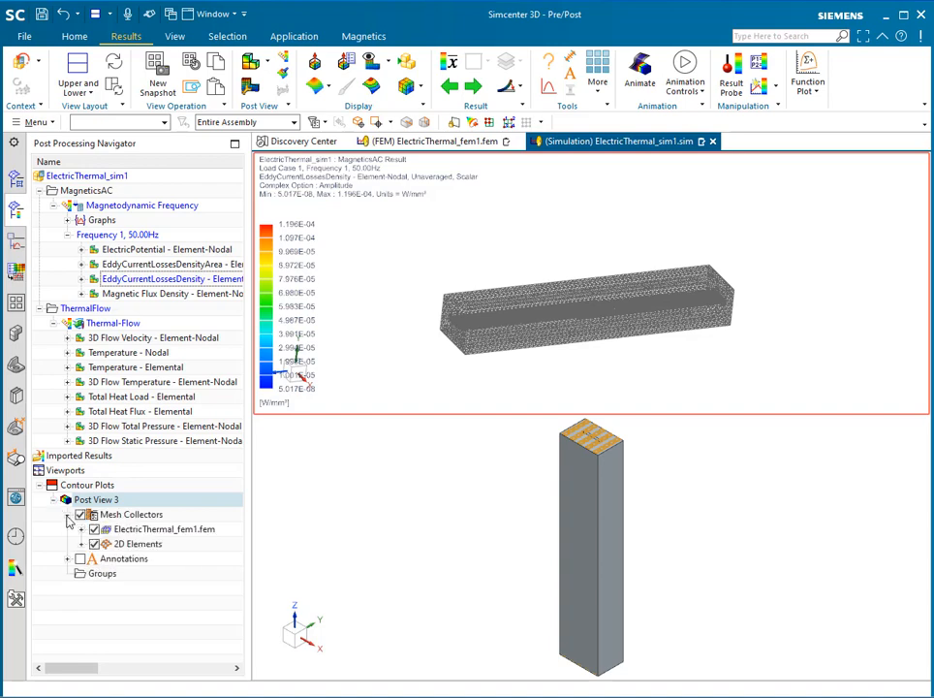
{"action": "left_click", "coordinate": [81, 529]}
{"action": "left_click", "coordinate": [95, 544]}
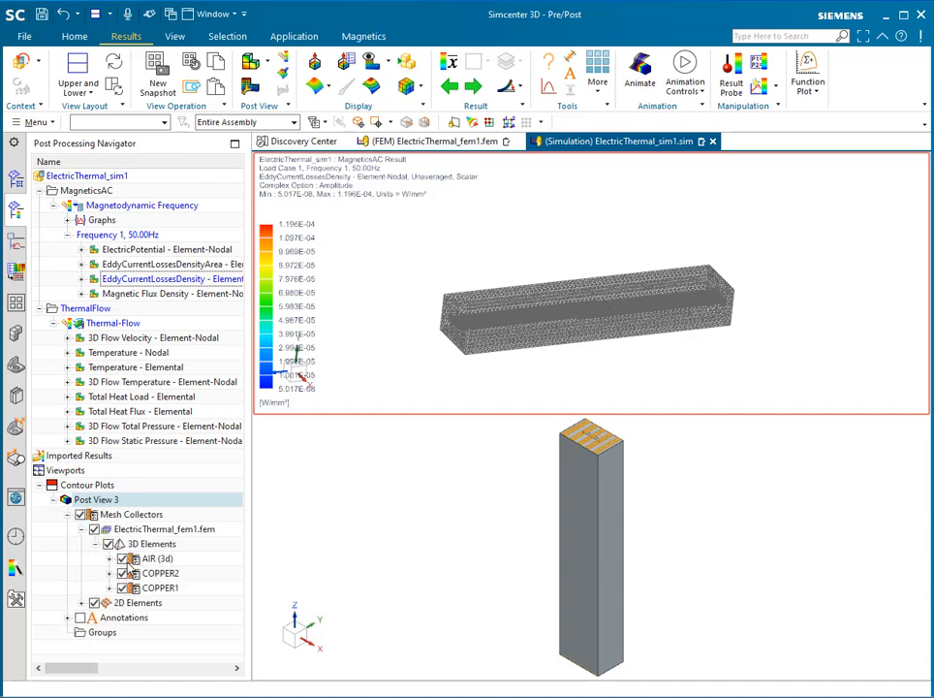
{"action": "left_click", "coordinate": [94, 603]}
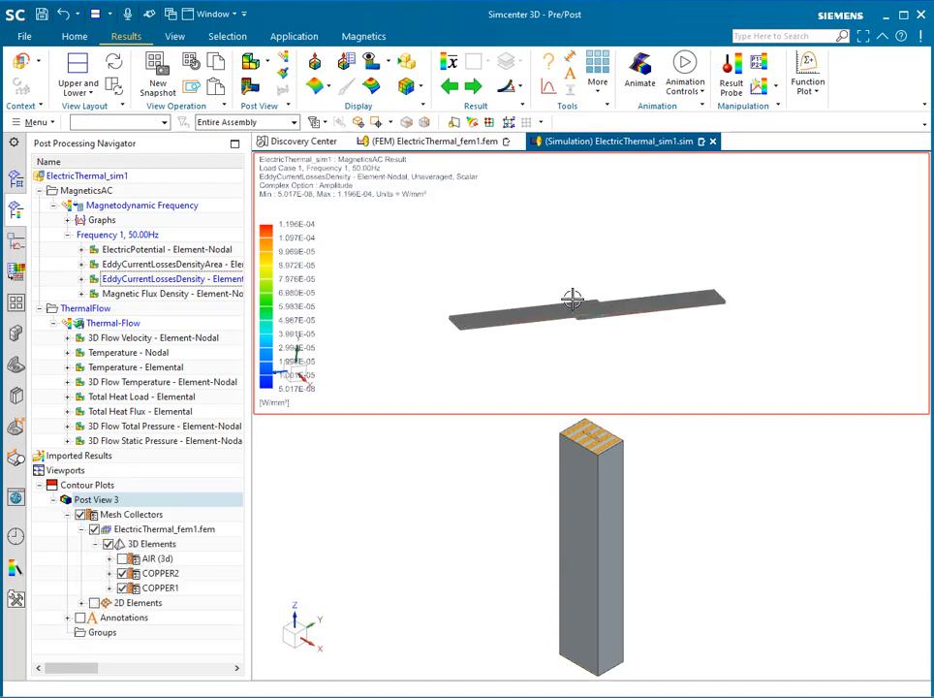
{"action": "scroll", "coordinate": [574, 226], "scroll_direction": "up", "scroll_amount": 5}
{"action": "scroll", "coordinate": [444, 250], "scroll_direction": "down", "scroll_amount": 3}
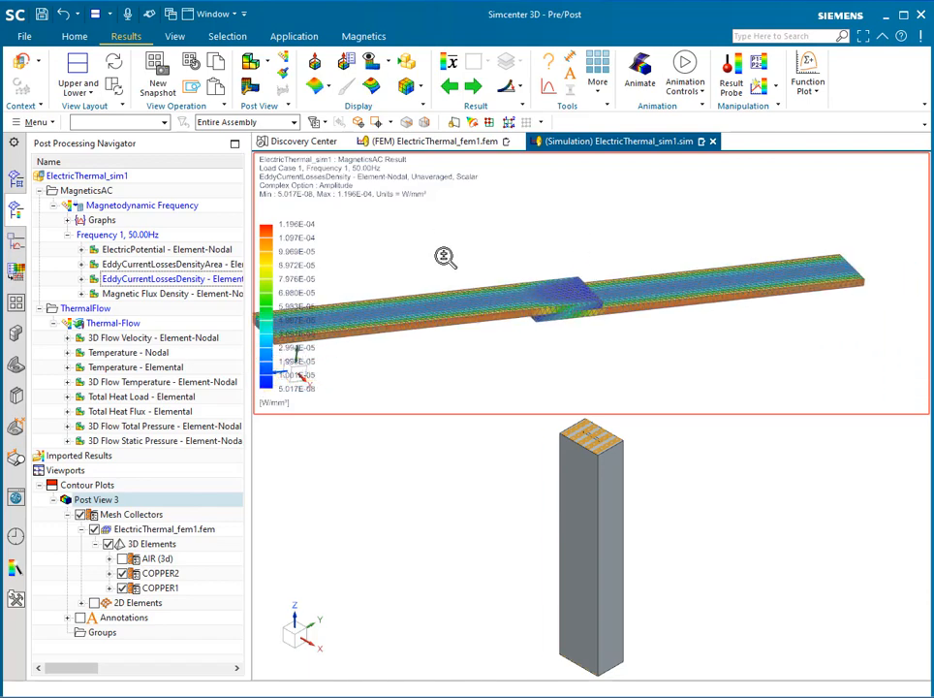
Plot Temperature - Nodal in the lower view and hide its AIR (3d) mesh and 2D elements
{"action": "double_click", "coordinate": [128, 353]}
{"action": "left_click", "coordinate": [423, 575]}
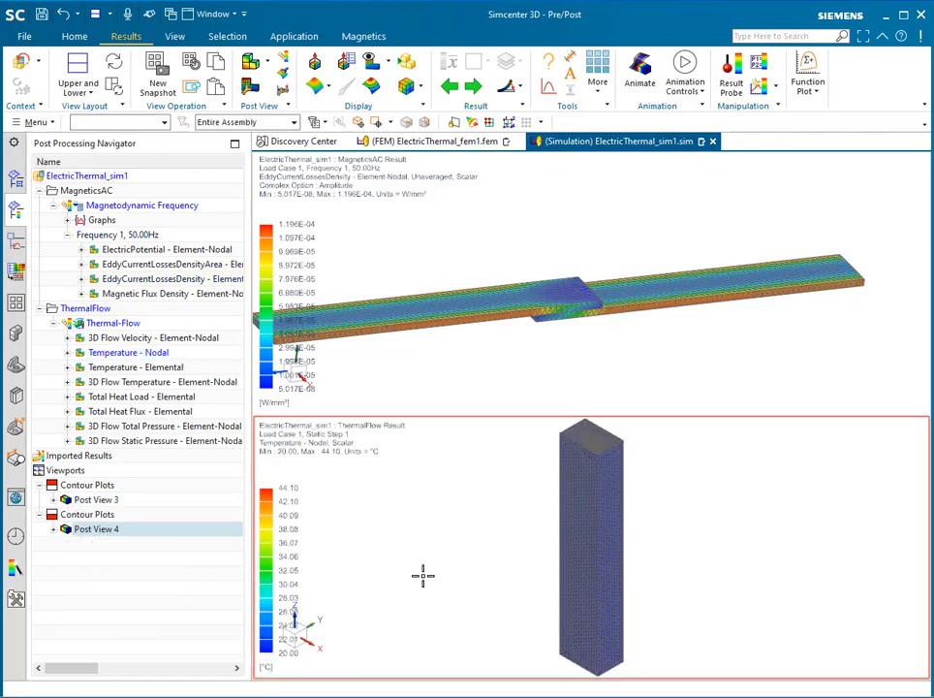
{"action": "left_click", "coordinate": [53, 529]}
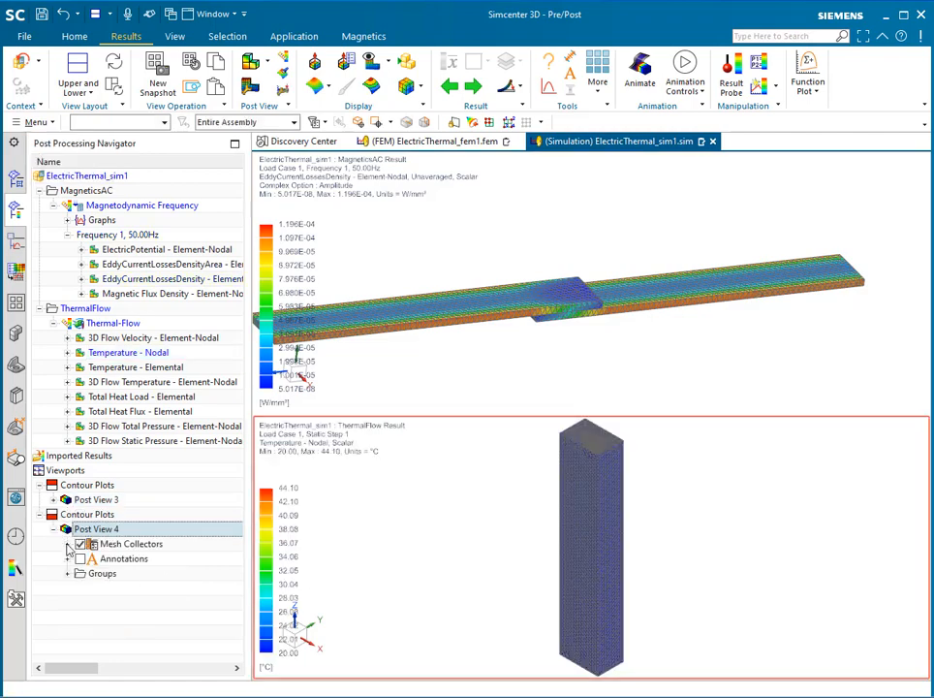
{"action": "left_click", "coordinate": [67, 543]}
{"action": "left_click", "coordinate": [82, 558]}
{"action": "left_click", "coordinate": [95, 573]}
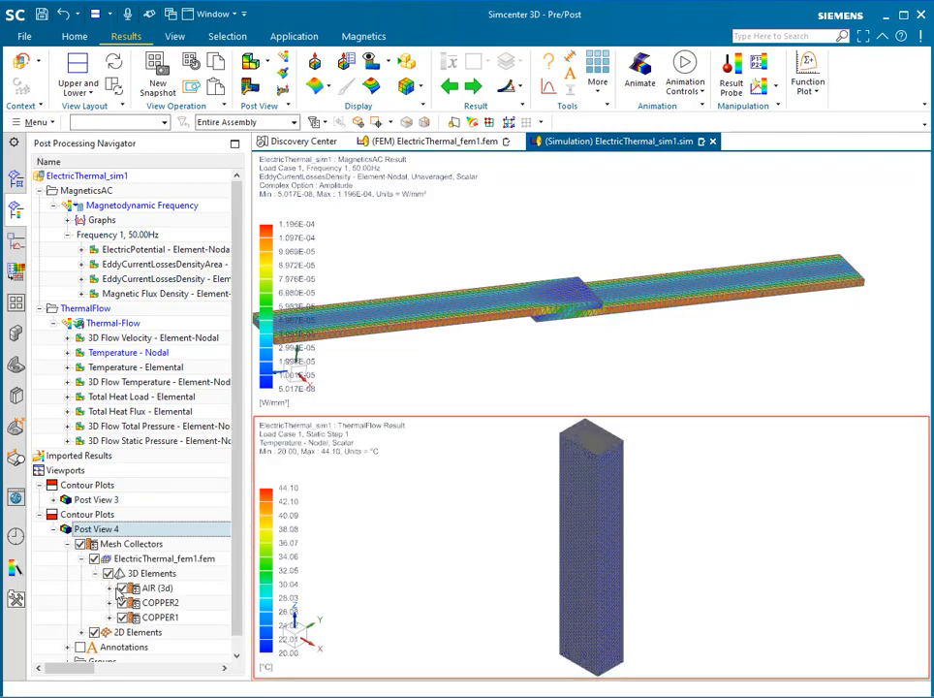
{"action": "left_click", "coordinate": [122, 589]}
{"action": "left_click", "coordinate": [95, 633]}
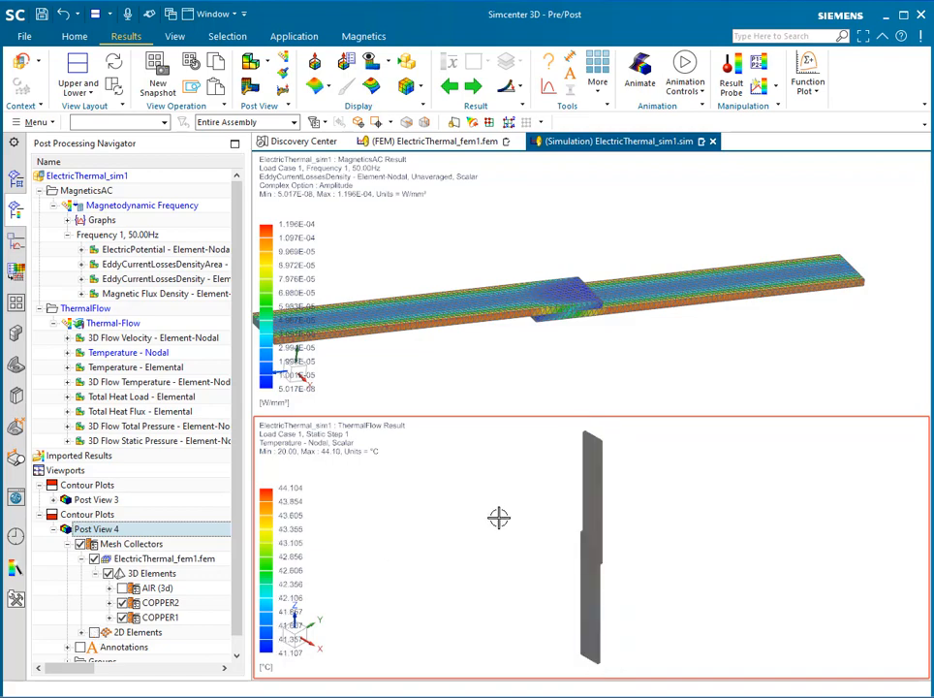
Synchronize the two views and display the lower temperature plot with feature edges only
{"action": "left_click", "coordinate": [117, 92]}
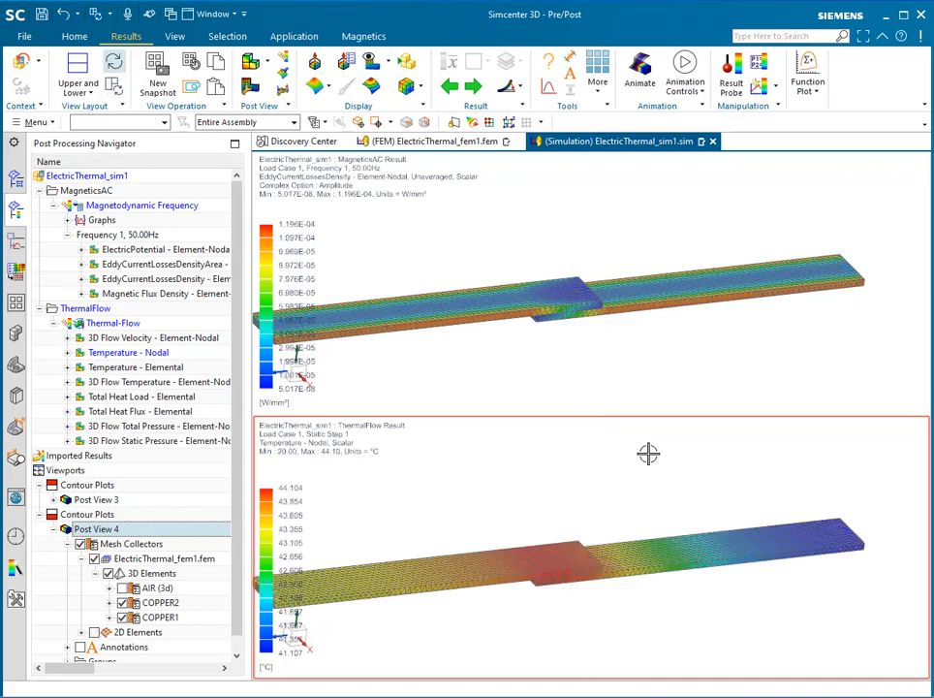
{"action": "scroll", "coordinate": [760, 532], "scroll_direction": "down", "scroll_amount": 2}
{"action": "scroll", "coordinate": [620, 515], "scroll_direction": "up", "scroll_amount": 4}
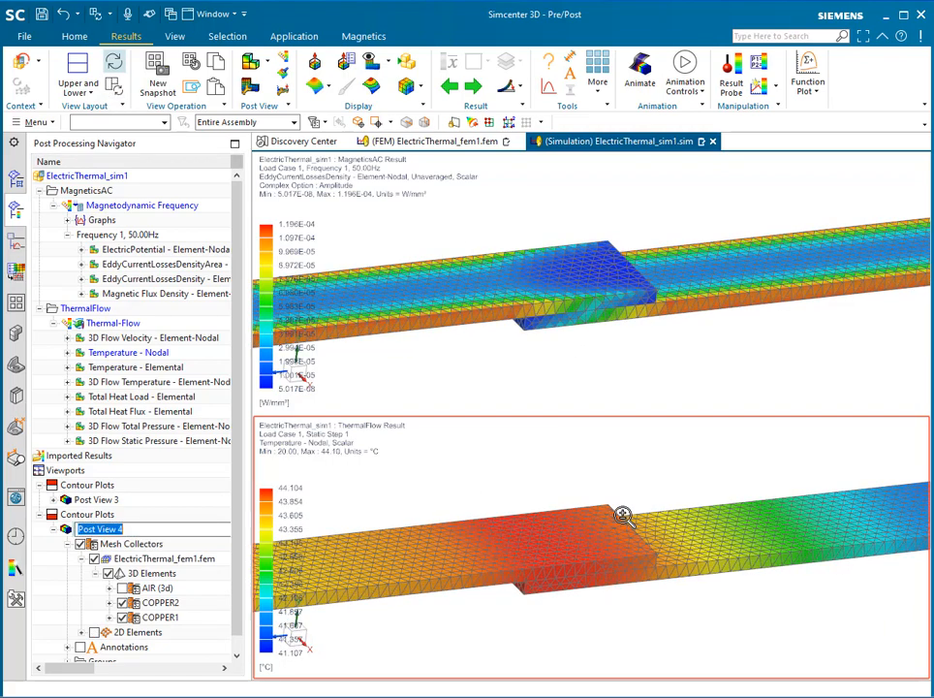
{"action": "left_click", "coordinate": [419, 89]}
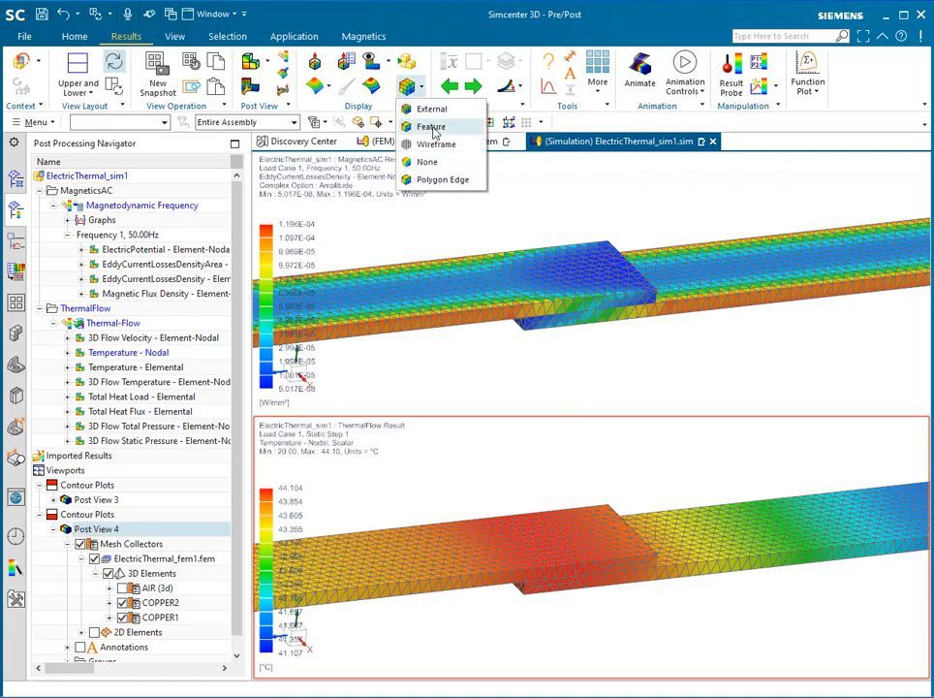
{"action": "left_click", "coordinate": [426, 128]}
{"action": "scroll", "coordinate": [590, 576], "scroll_direction": "down", "scroll_amount": 3}
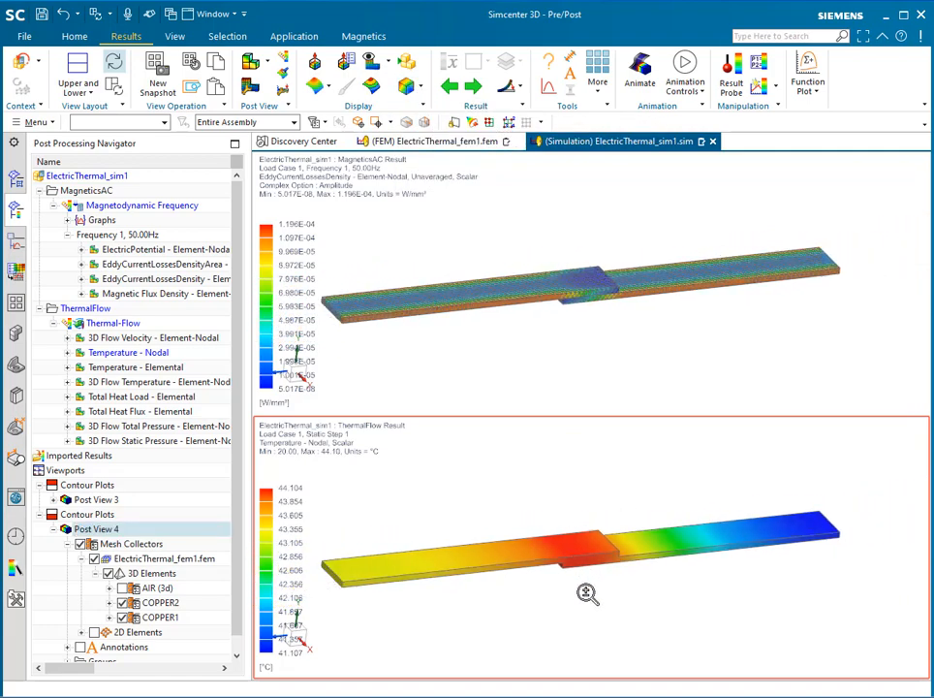